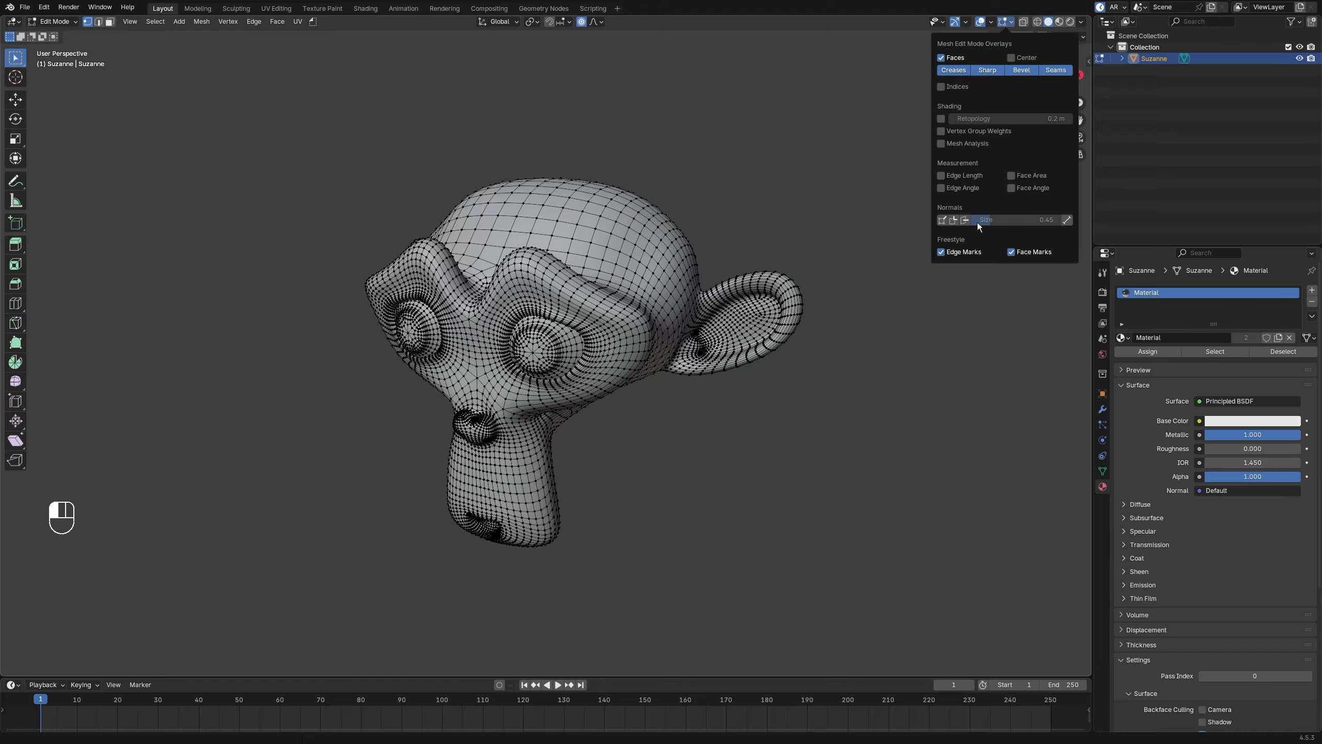
Step: Display Suzanne's vertex normals as lines and shorten them to size 0.04
left_click(941, 221)
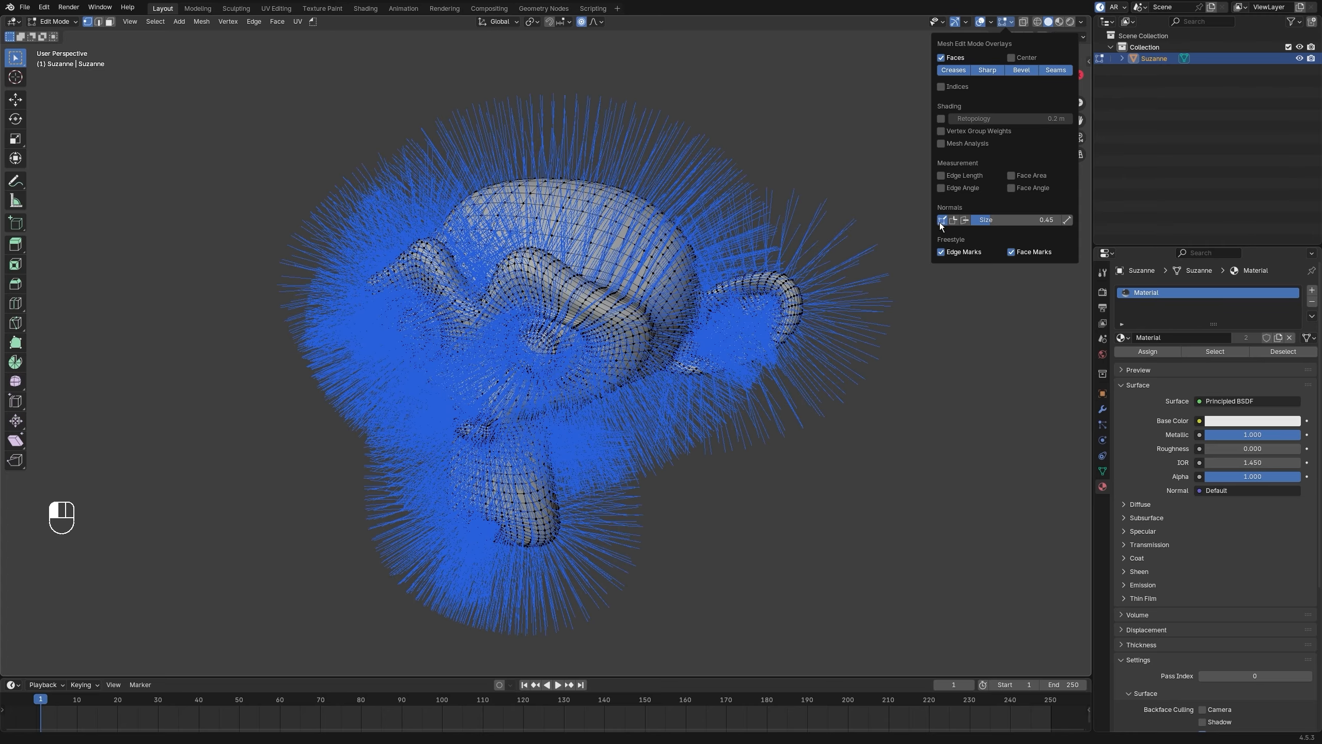
left_click_drag(1009, 218, 981, 219, "shift")
scroll(716, 292, "up", 5)
middle_click_drag(716, 289, 685, 287)
Step: Display Suzanne's face normals as lines and leave Edit Mode
left_click(1007, 24)
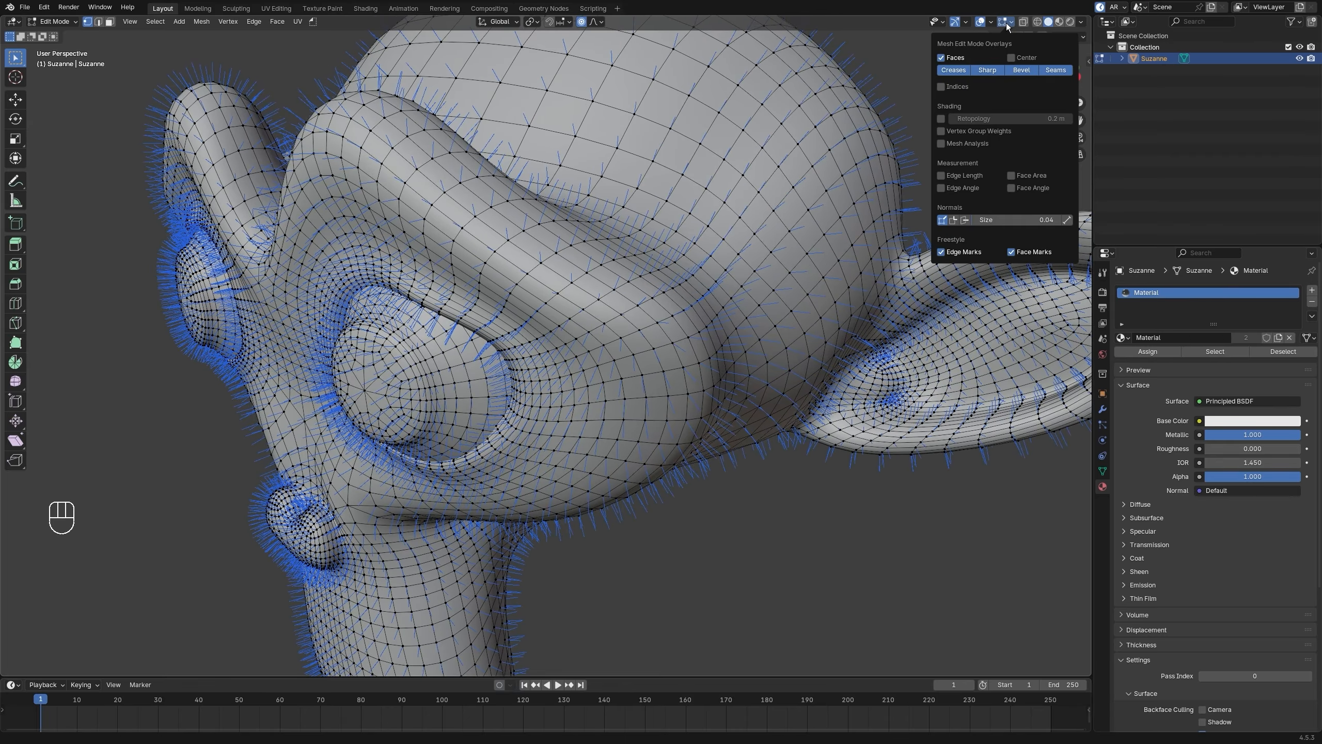
left_click(965, 220)
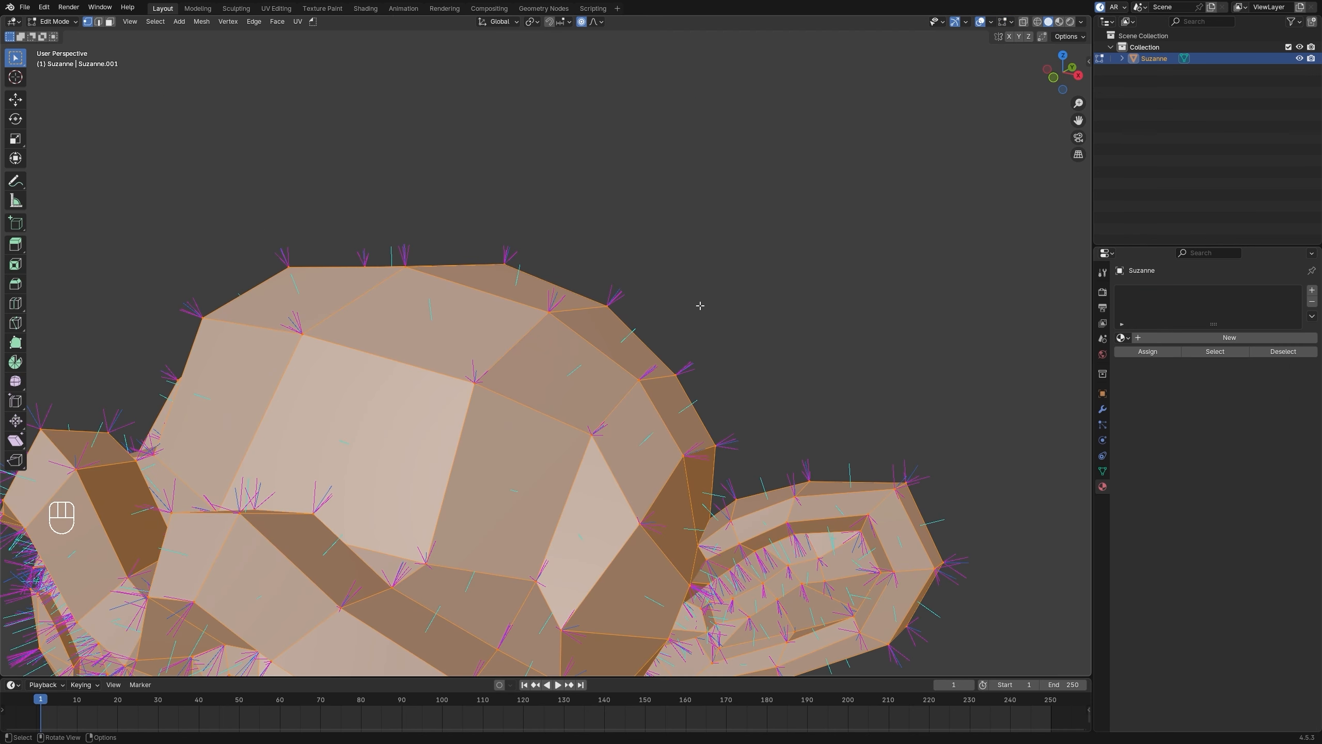
scroll(698, 305, "down", 5)
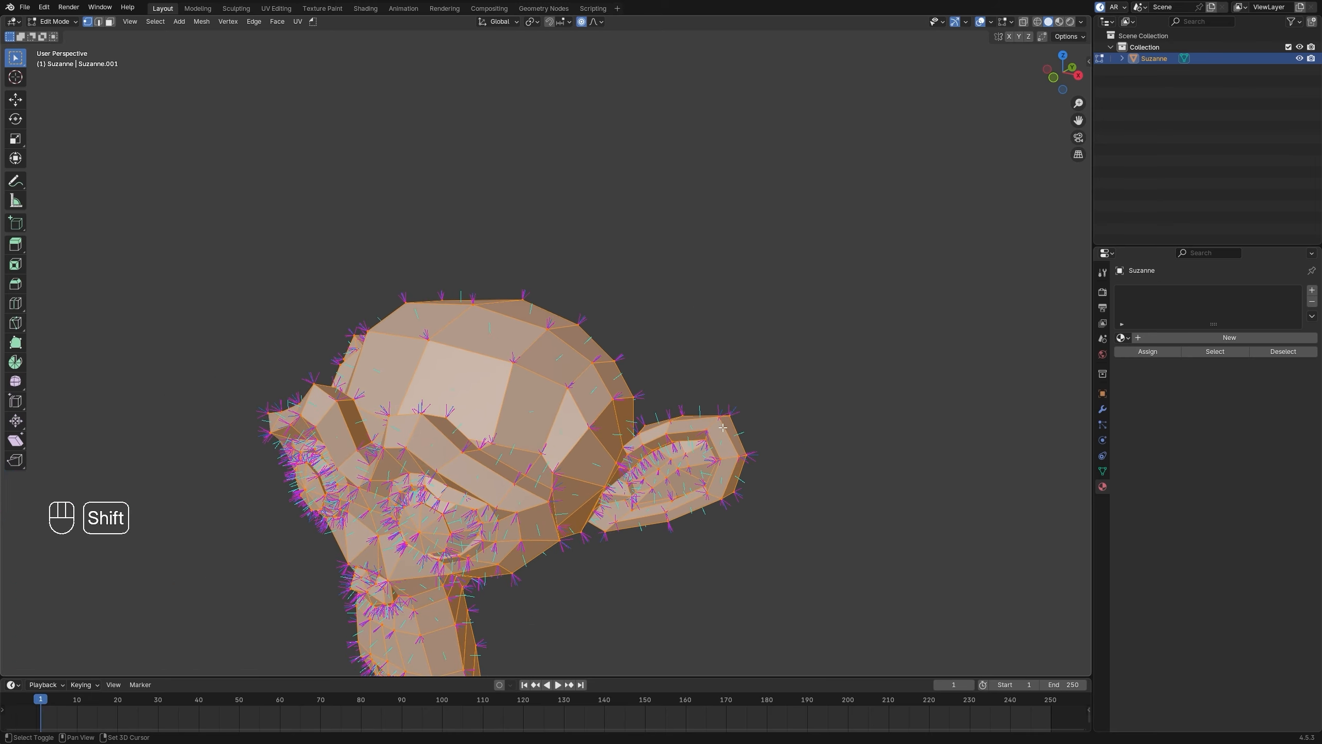
middle_click_drag(698, 305, 703, 244, "shift")
key("Tab")
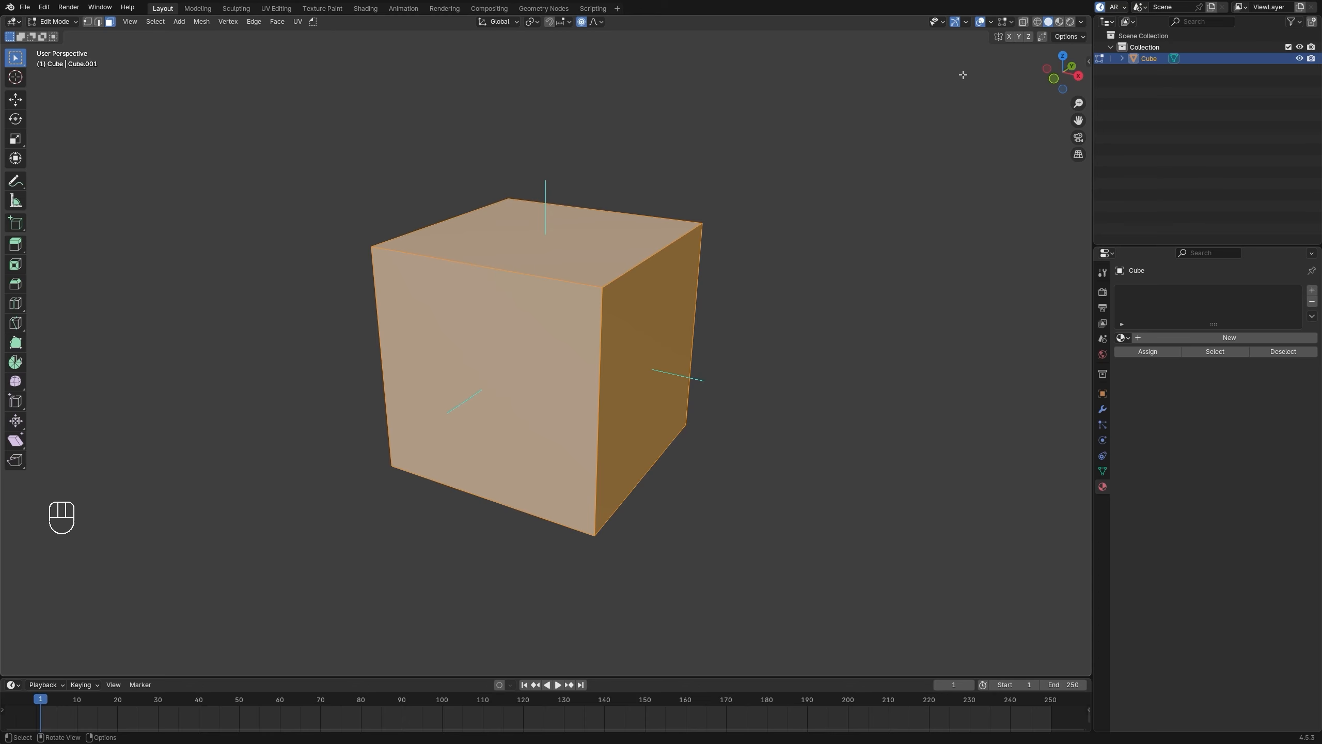
Step: Check the face normals overlay option, then deselect the cube's faces and inspect its normal lines
left_click(1004, 23)
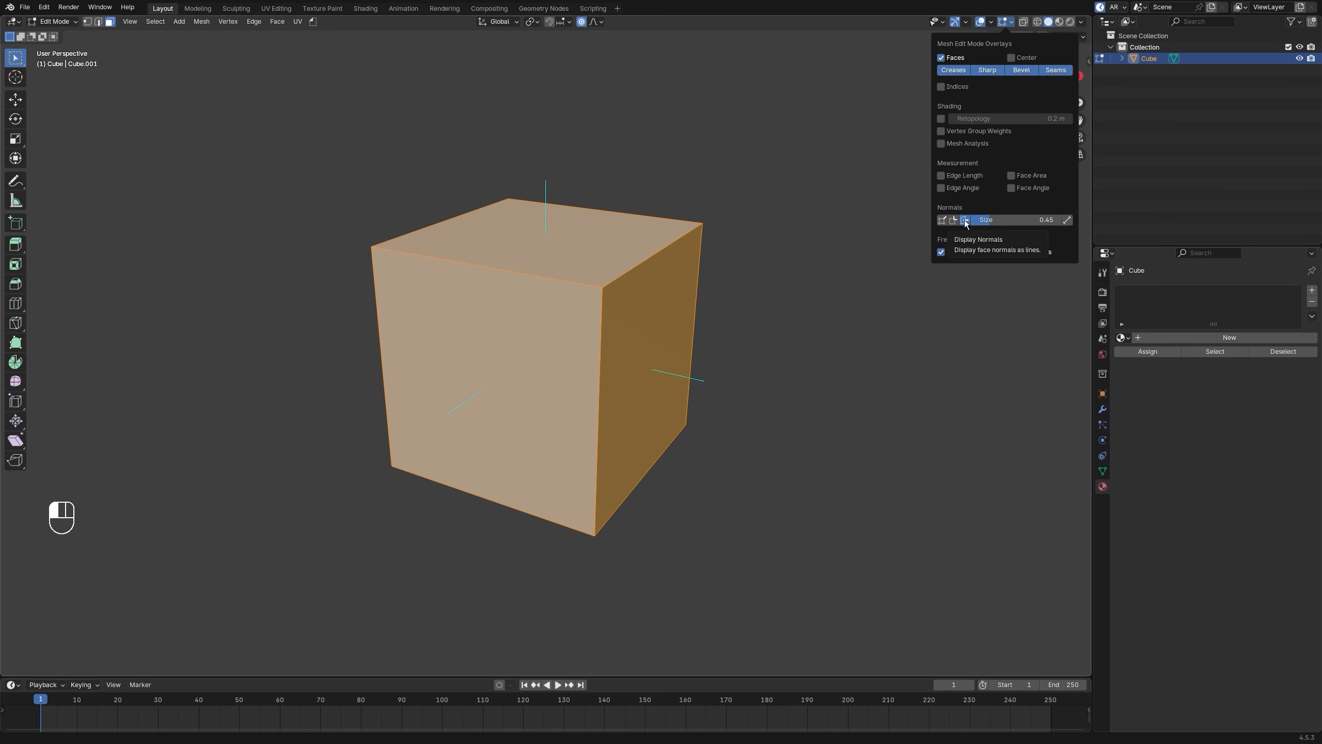
left_click(859, 431)
middle_click_drag(859, 432, 733, 425)
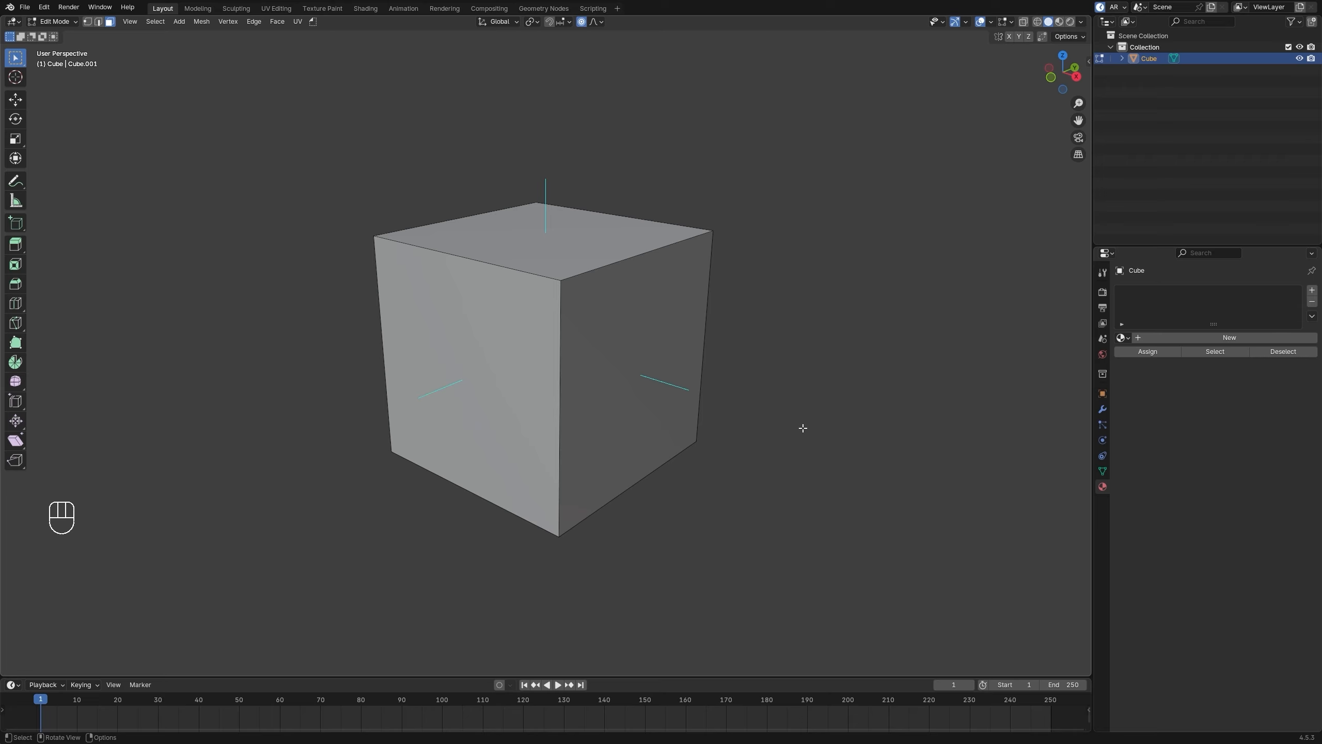
middle_click_drag(803, 428, 794, 429)
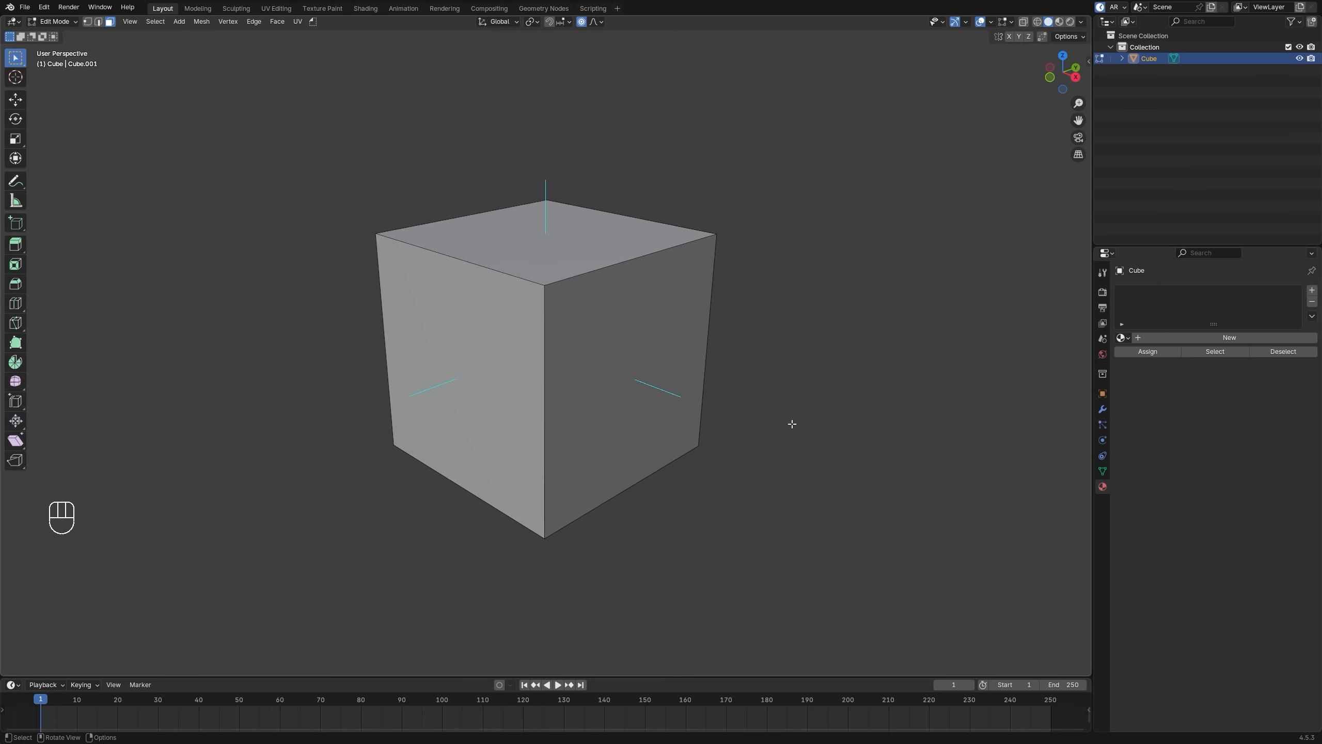
Step: Flip the normals of the cube's top face and the adjacent right-hand side face
left_click(655, 254)
left_click(647, 352)
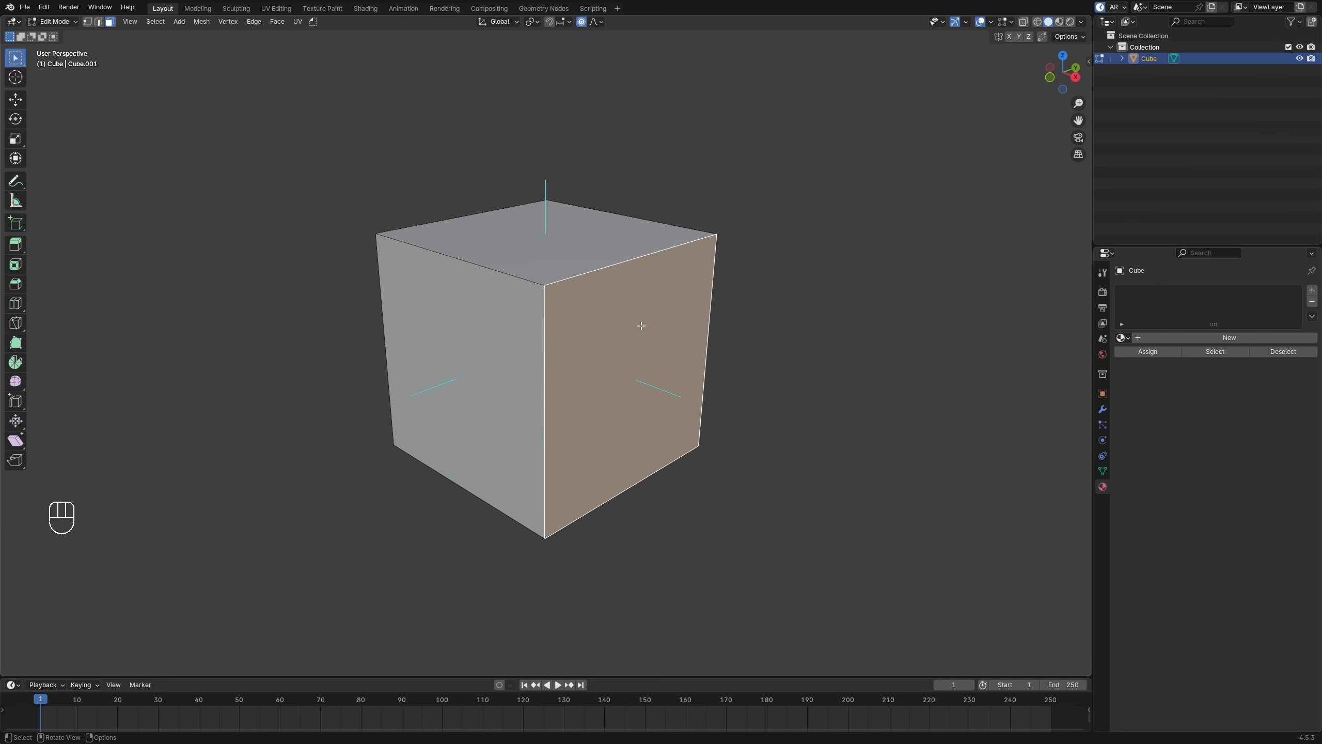
left_click(642, 244, "shift")
right_click(903, 284)
key("Escape")
key("alt+n")
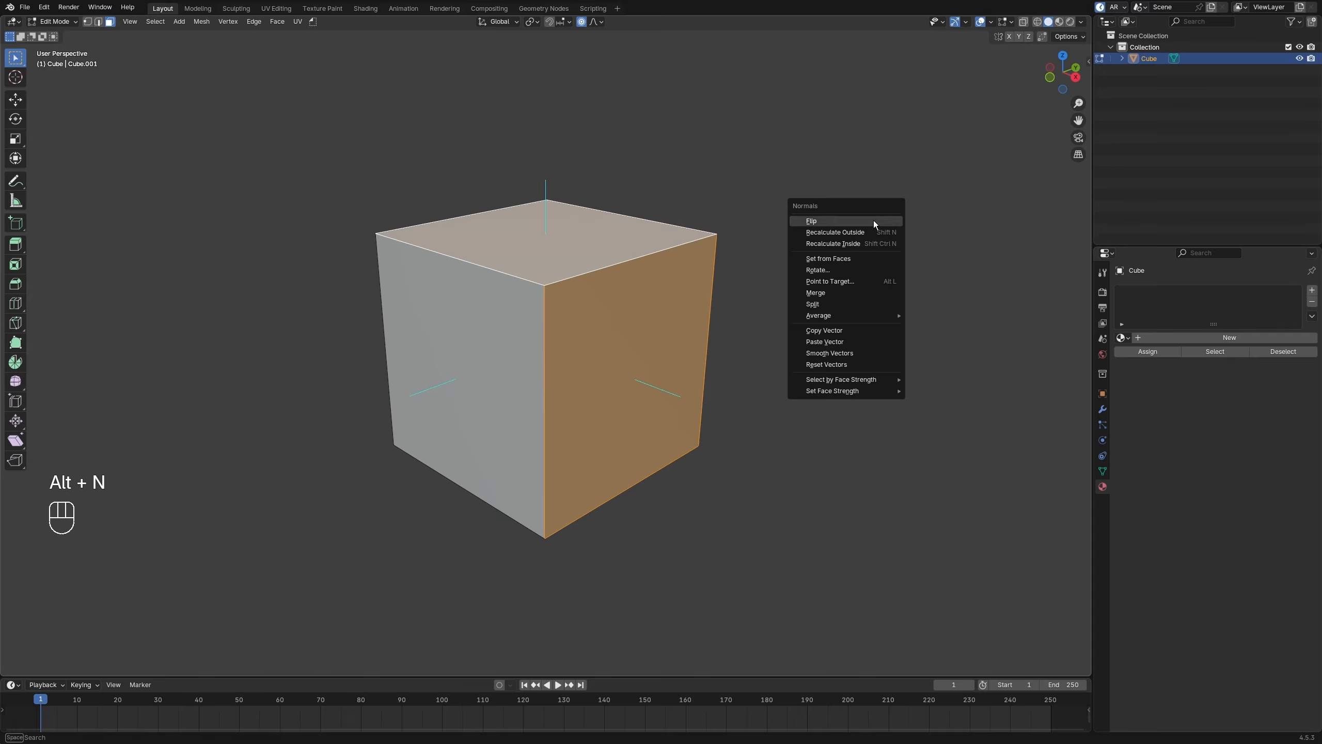
left_click(874, 220)
Step: Show the Face Orientation overlay in Object Mode and inspect the flipped cube faces in Edit Mode
key("Tab")
key("q")
left_click(862, 347)
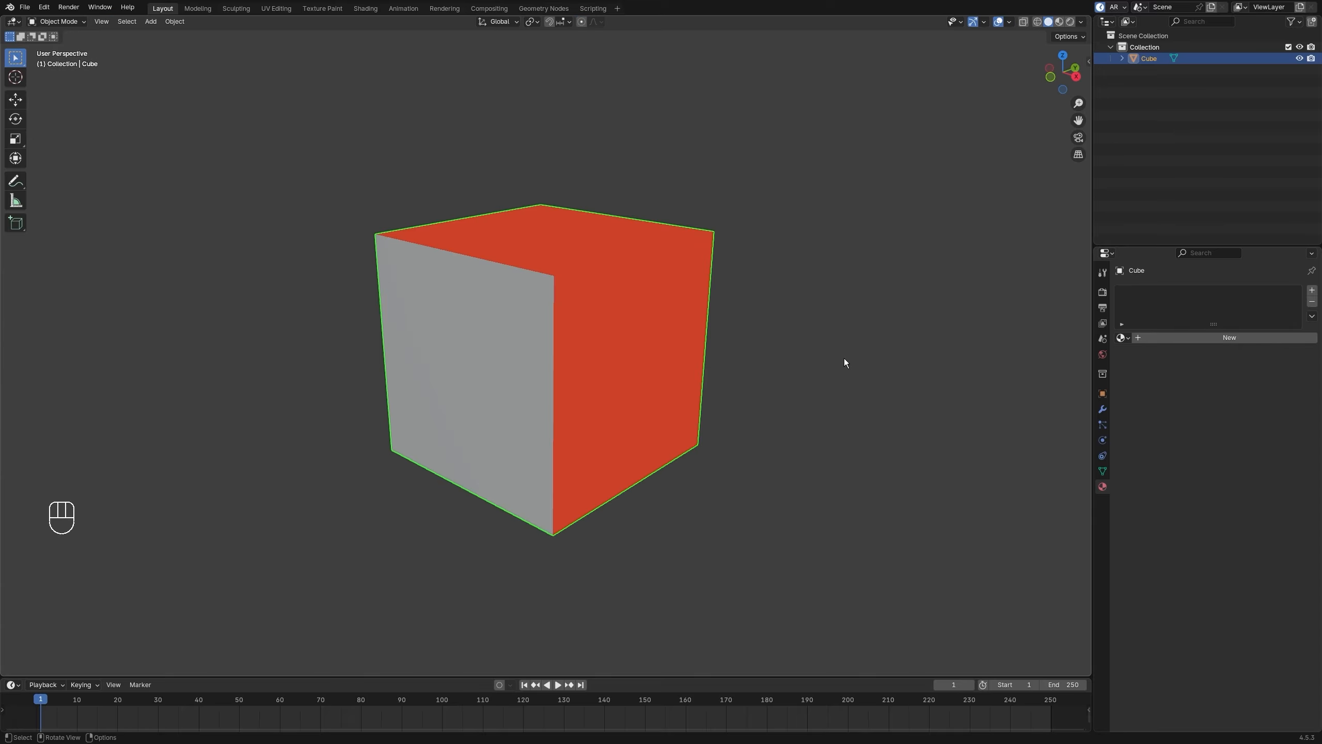
mouse_move(844, 364)
middle_mouse_down()
mouse_move(649, 387)
mouse_move(791, 336)
mouse_move(916, 321)
mouse_move(859, 295)
mouse_move(735, 278)
mouse_move(753, 394)
mouse_move(833, 412)
mouse_move(767, 405)
mouse_move(780, 414)
middle_mouse_up()
key("q")
key("Tab")
scroll(814, 381, "up", 8)
scroll(744, 349, "down", 9)
key("z")
key("z")
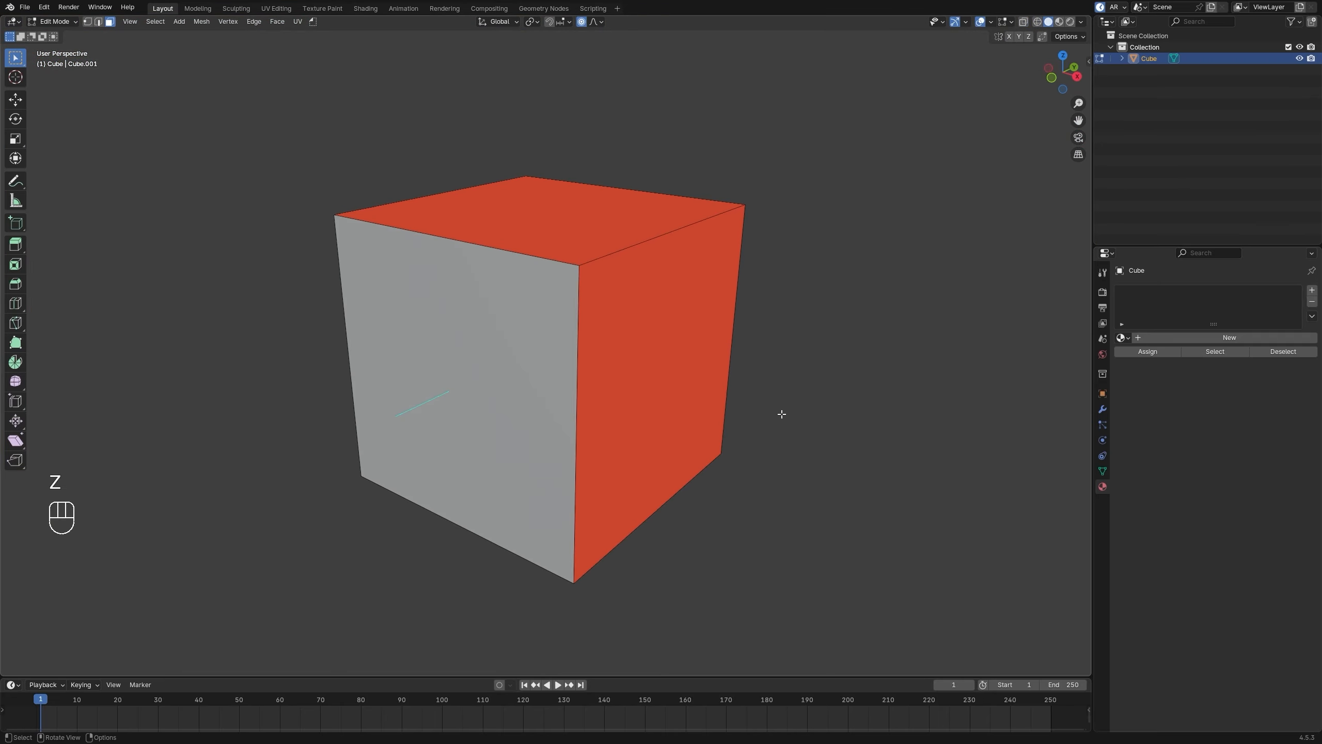
Step: Enable Backface Culling in the viewport shading and inspect the cube in both Object and Edit Mode
left_click(1082, 21)
left_click(1016, 265)
mouse_move(931, 350)
middle_mouse_down()
mouse_move(818, 388)
mouse_move(709, 387)
mouse_move(951, 372)
mouse_move(966, 340)
mouse_move(771, 378)
mouse_move(797, 395)
mouse_move(888, 393)
middle_mouse_up()
key("Tab")
key("Tab")
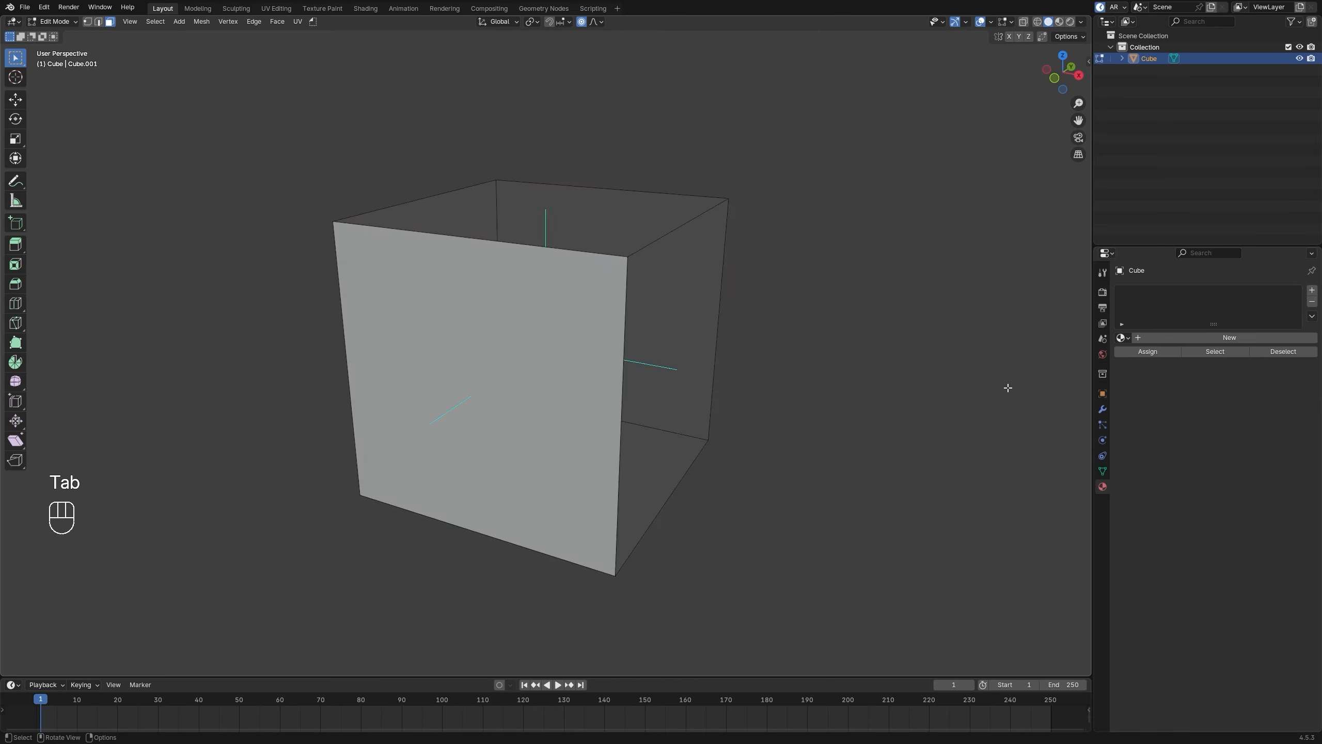
Step: Recalculate the normals of all the cube's faces to the outside and leave Edit Mode
key("a")
key("shift+n")
key("Tab")
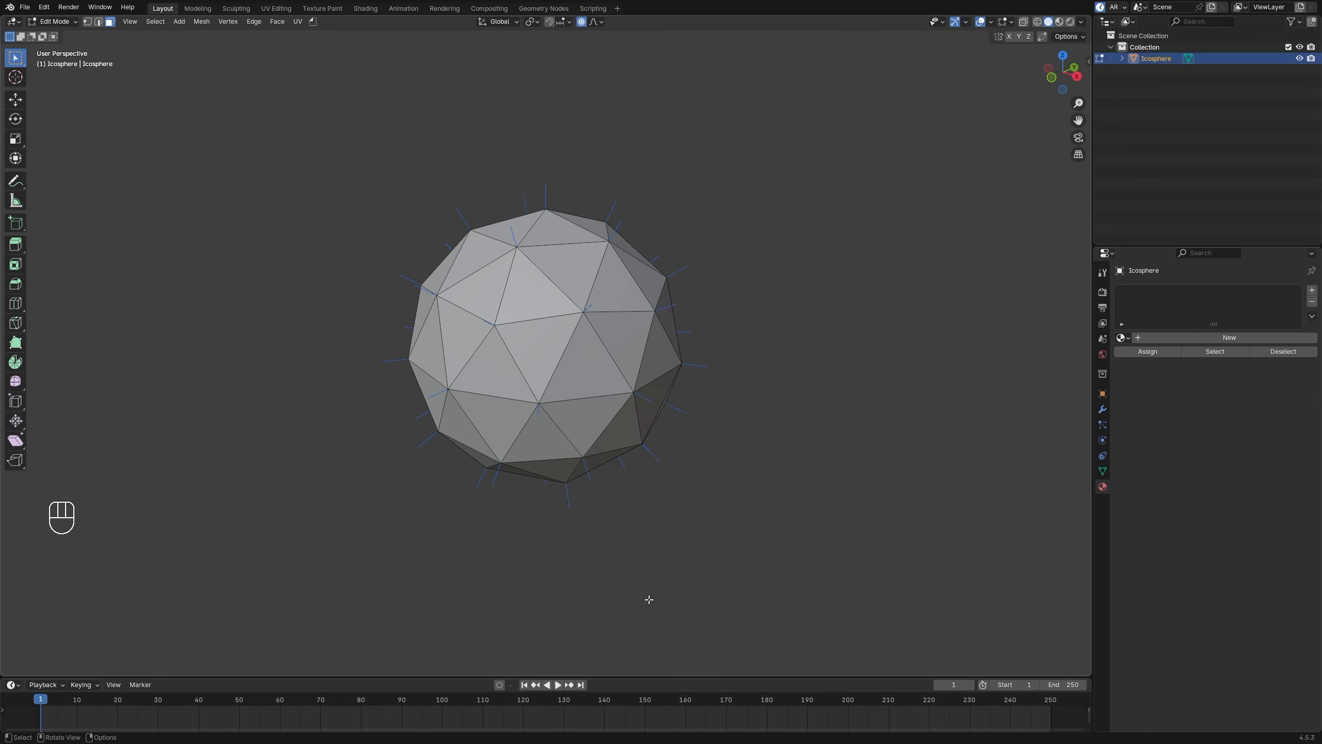
Step: Try to move a single vertex on the icosphere's right side outward with smooth proportional editing
left_click(1010, 21)
middle_click_drag(828, 366, 895, 361)
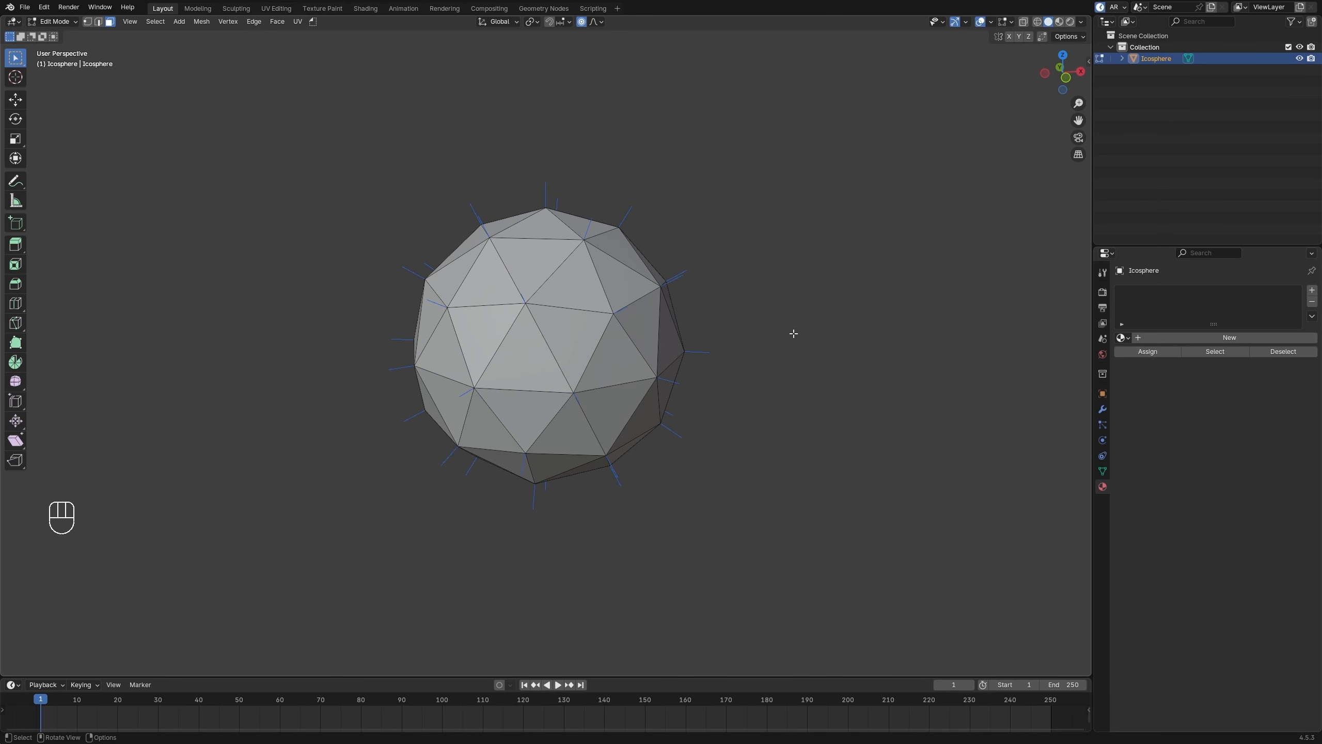
scroll(788, 331, "up", 2)
middle_click_drag(785, 330, 699, 405, "shift")
scroll(637, 366, "up", 2)
key("1")
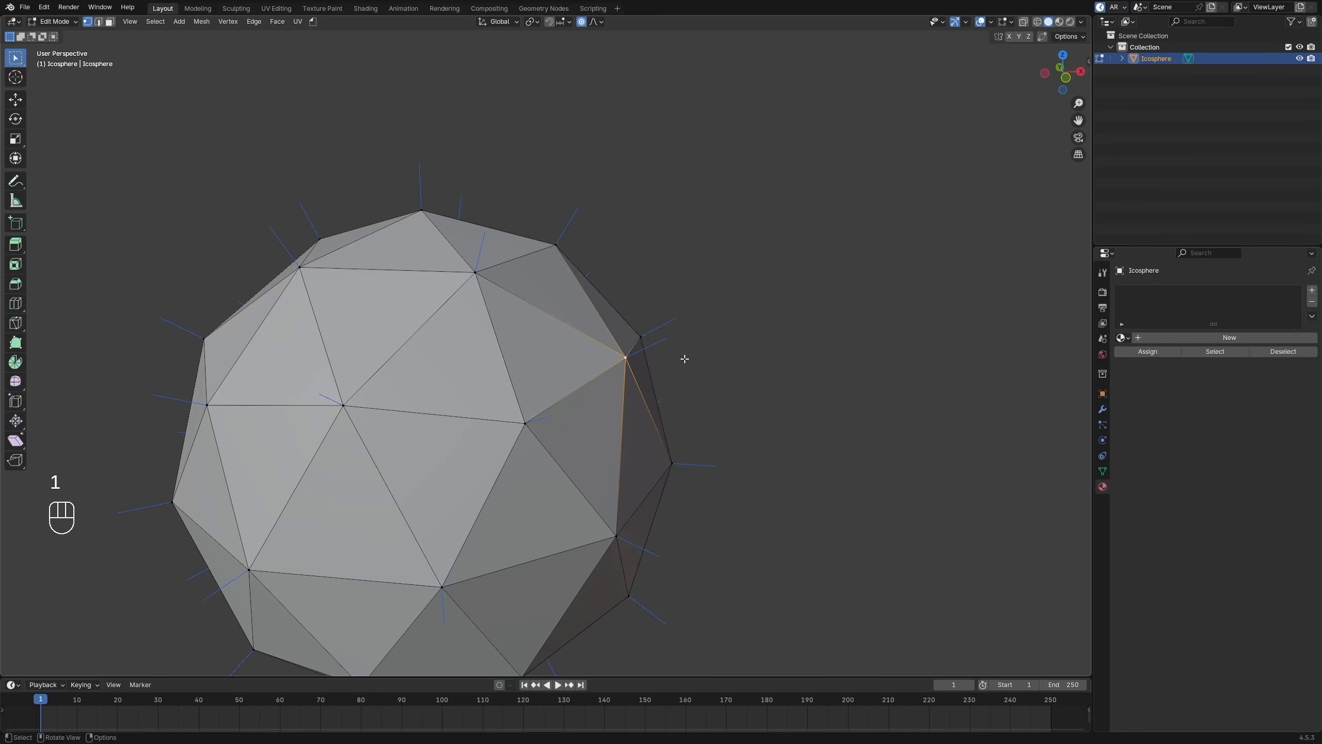
key("g")
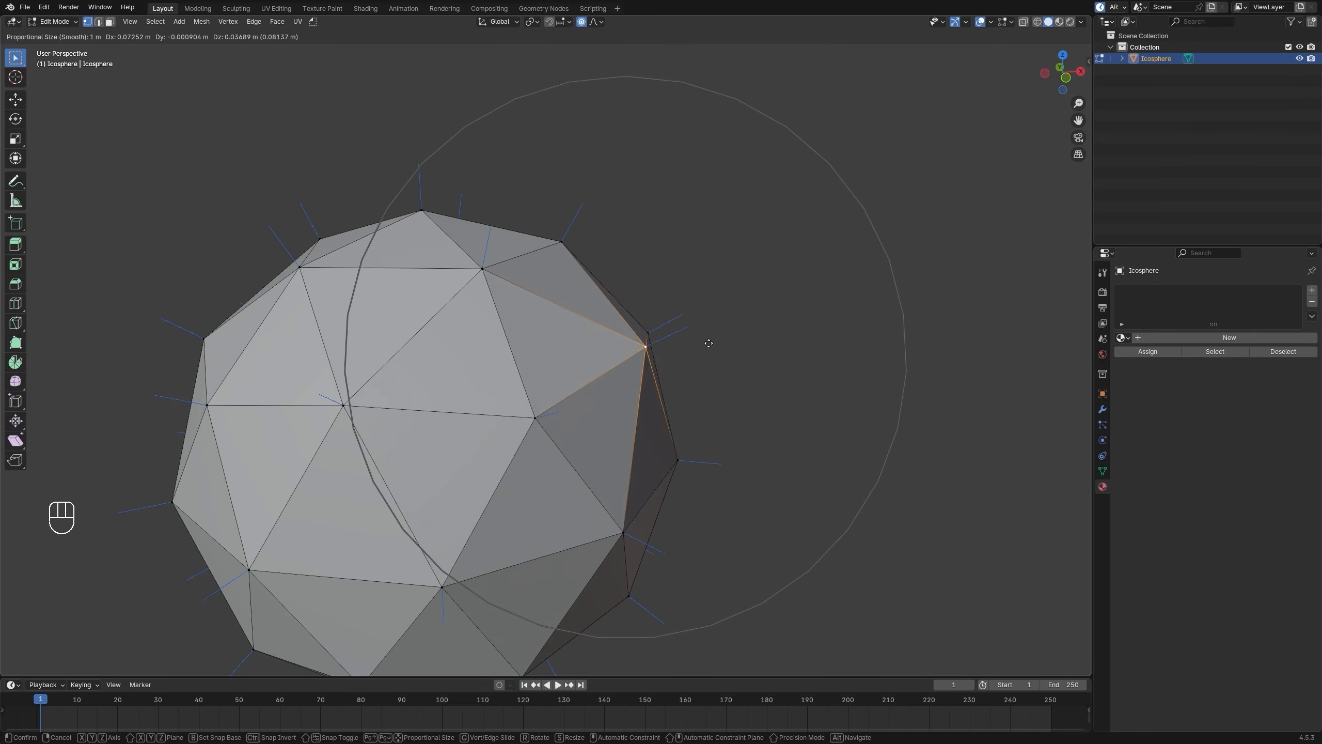
right_click(669, 387)
scroll(714, 384, "down", 4)
middle_click_drag(724, 385, 690, 402)
scroll(690, 402, "up", 2)
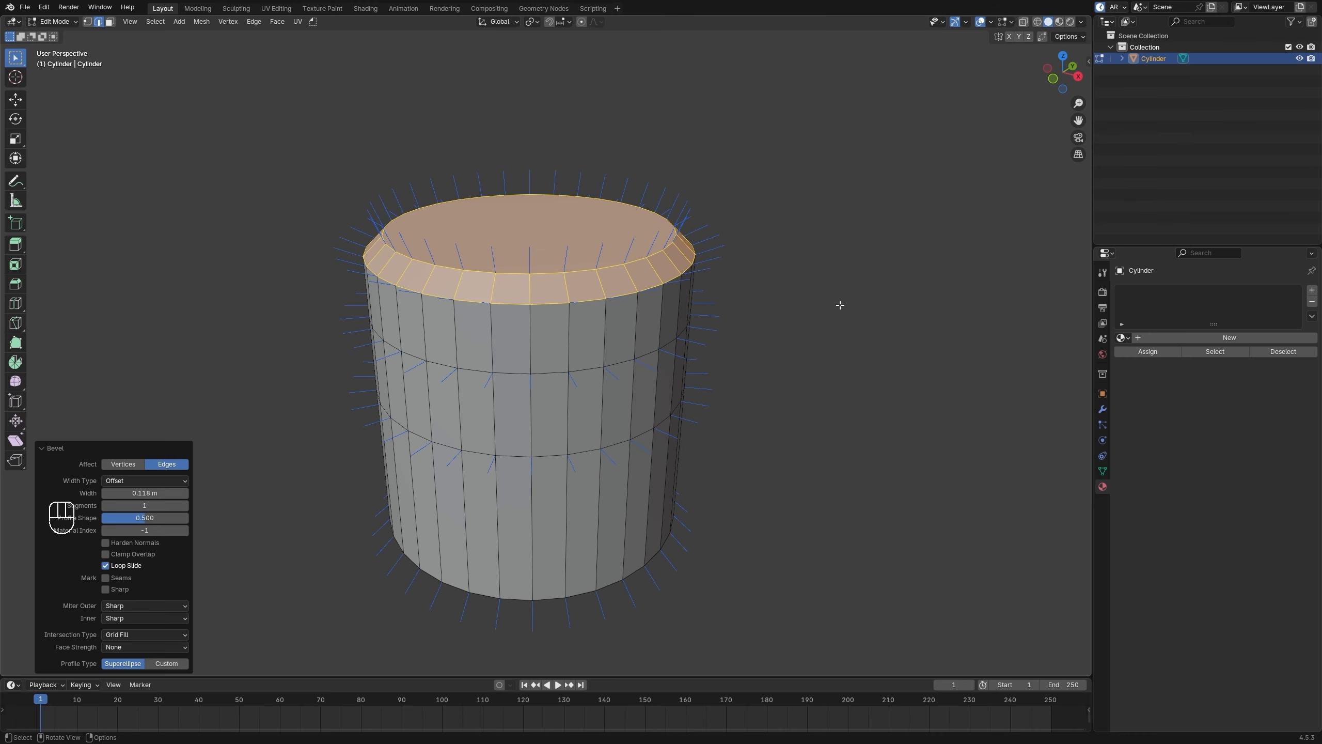
Step: Try to Shrink/Fatten the cylinder's selected bevelled top by about 0.27 m along its normals
key("alt+s")
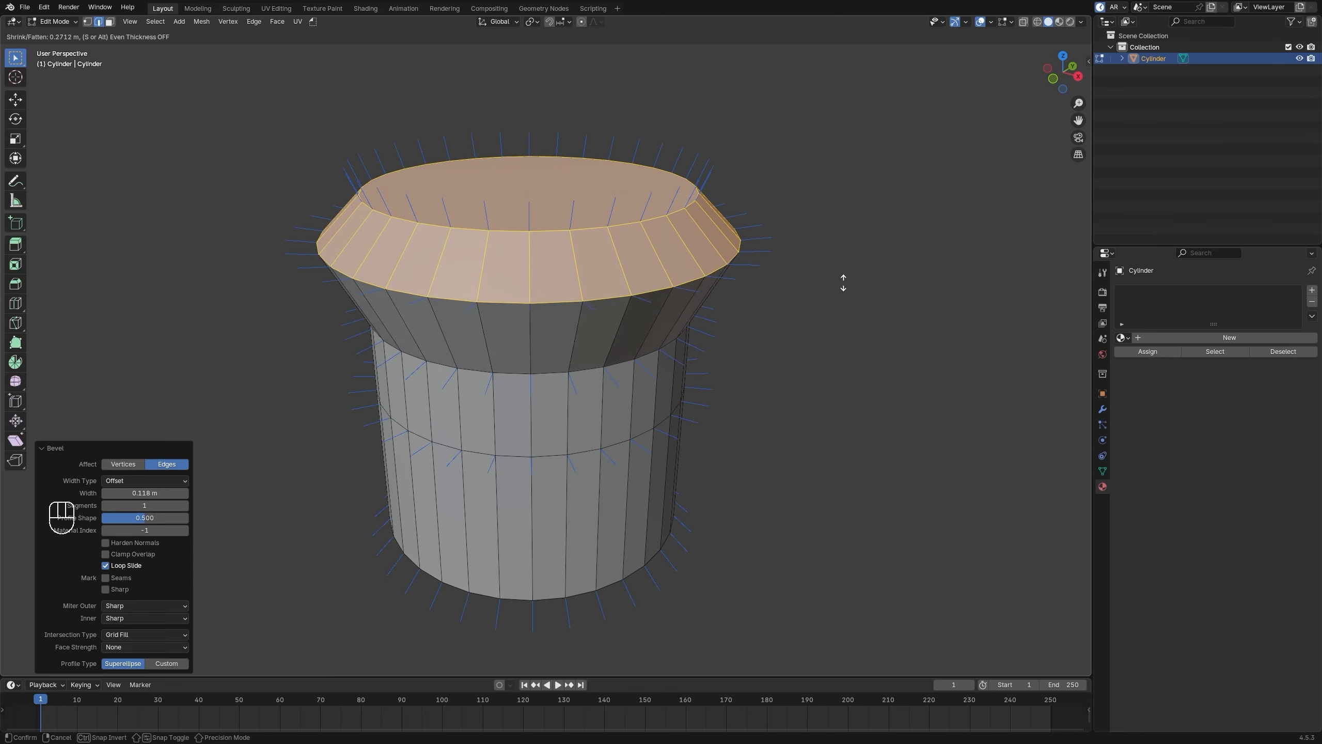
key("Escape")
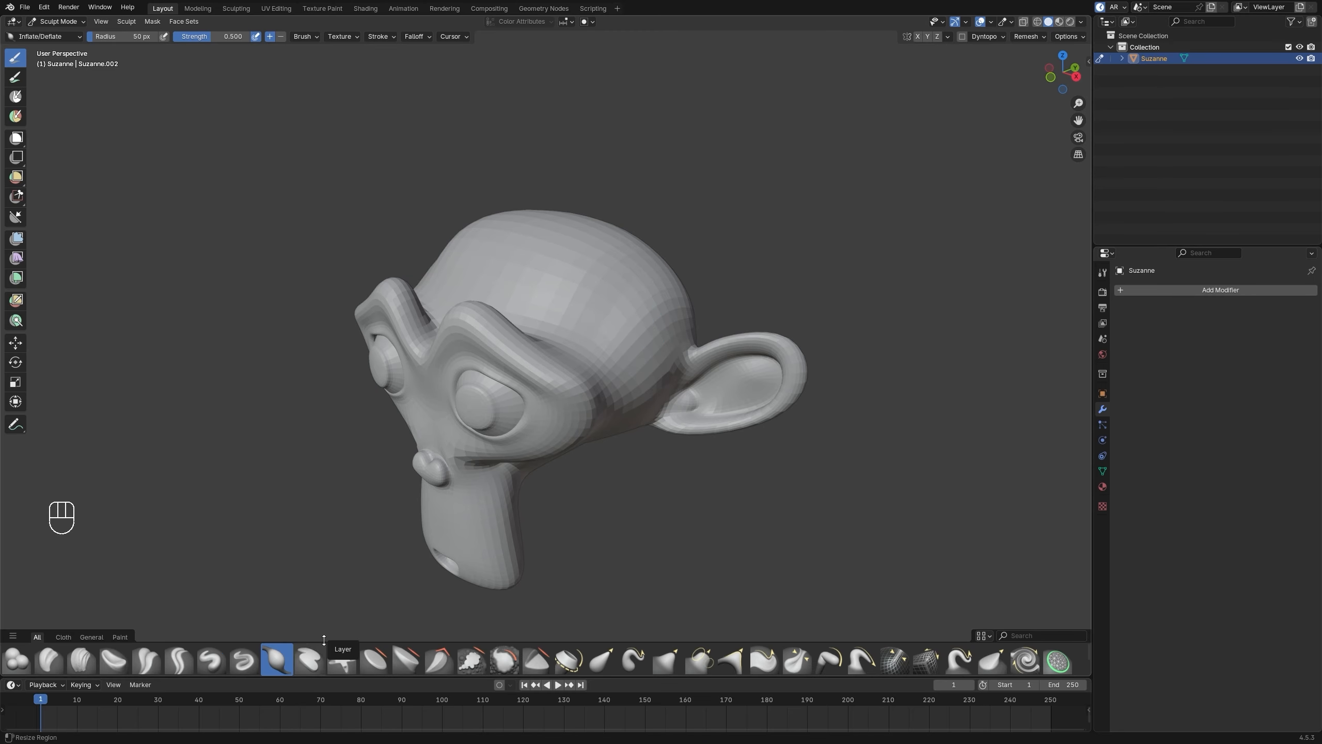
Step: Resize the Inflate/Deflate brush and sculpt a short inflating stroke on the side of Suzanne's head
key("f")
left_click(745, 310)
mouse_move(648, 289)
left_mouse_down()
mouse_move(591, 281)
mouse_move(669, 338)
mouse_move(648, 326)
left_mouse_up()
middle_click_drag(649, 326, 797, 379)
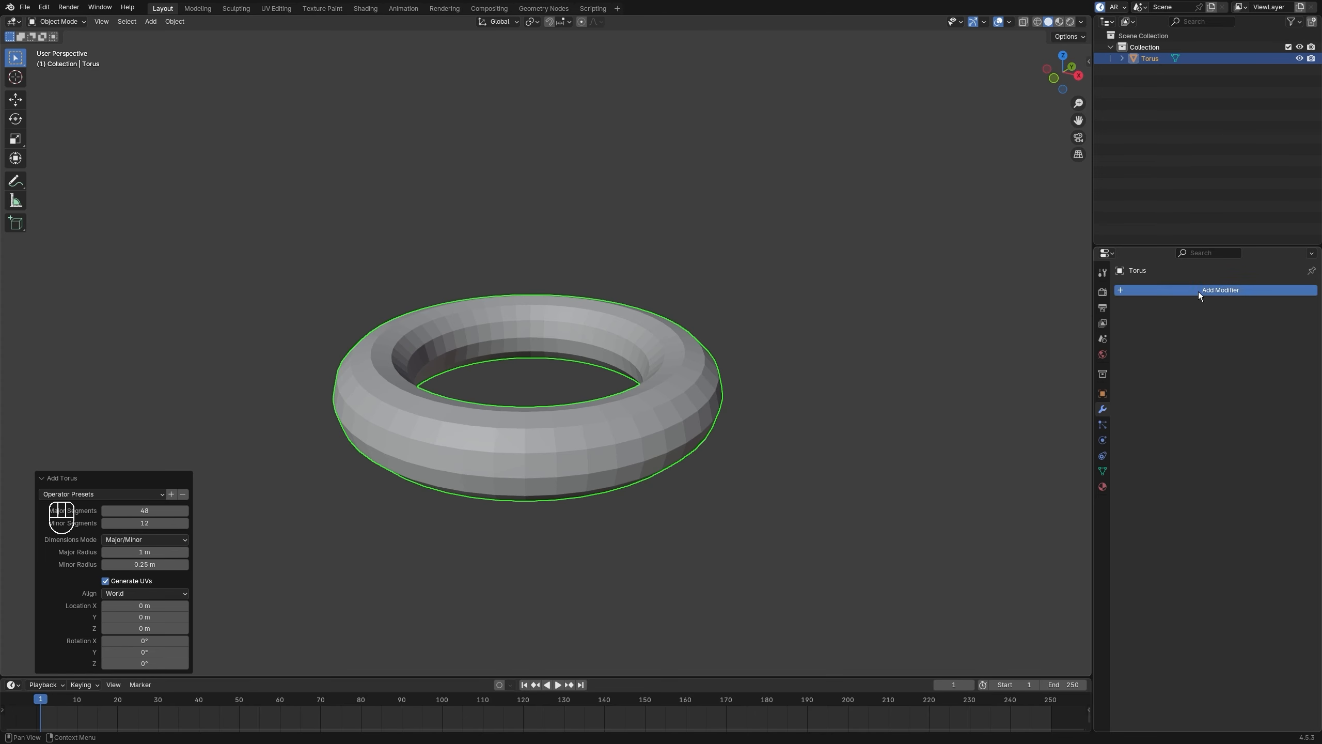
Step: Add a Displace modifier to the torus and enter Edit Mode
left_click(1199, 291)
left_click(1163, 350)
key("Tab")
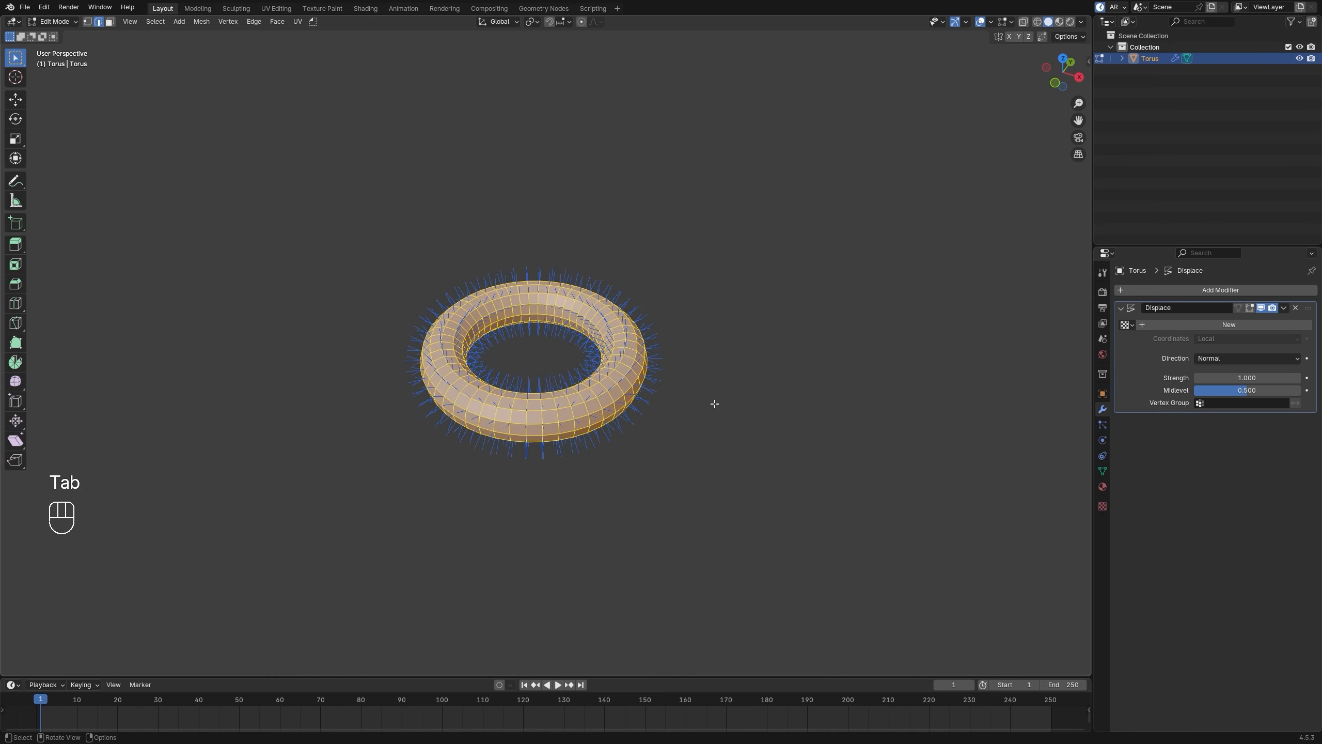
Step: In wireframe top view, select the torus's positive-X half of vertices and assign them to a new vertex group
middle_click_drag(715, 404, 749, 364, "alt")
key("1")
key("z")
left_click_drag(520, 197, 345, 506)
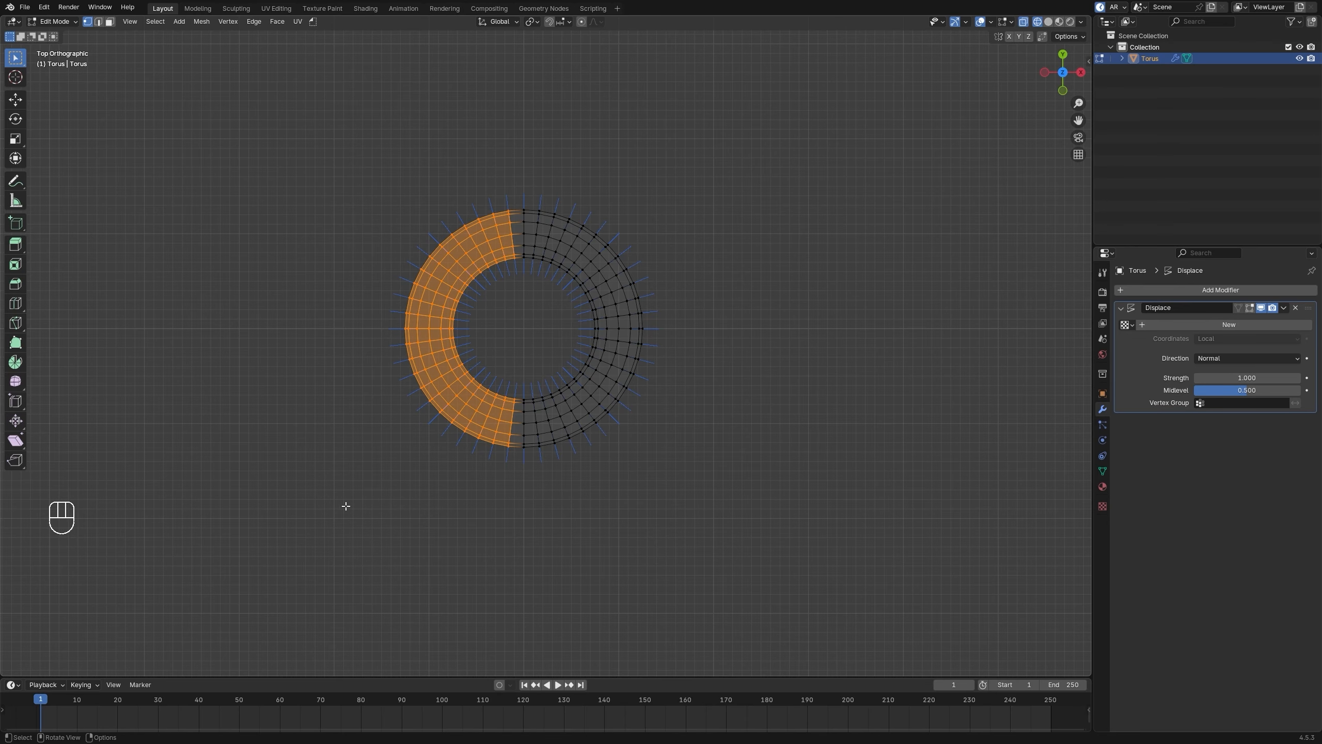
key("ctrl+i")
key("ctrl+g")
left_click(608, 420)
middle_click_drag(707, 414, 691, 371)
Step: Return to solid shading in Object Mode and limit the Displace modifier to the torus's new vertex group
key("Tab")
key("z")
scroll(690, 386, "up", 3)
left_click(1232, 402)
left_click(1233, 422)
Step: Try a different Displace strength on the torus, then undo it
middle_click_drag(880, 452, 912, 445)
left_click_drag(1253, 379, 1202, 378)
key("ctrl+z")
middle_click_drag(838, 438, 853, 478)
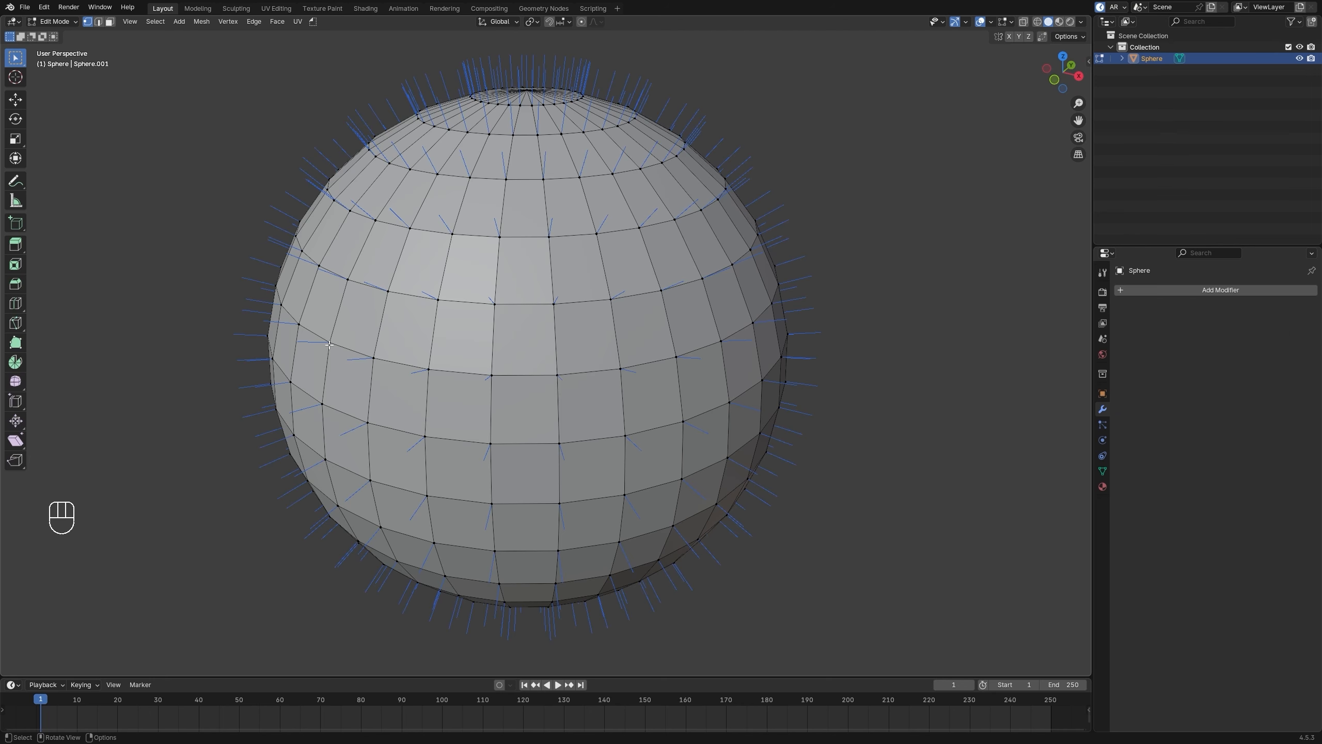
Step: Set the transform orientation to Normal and try moving the sphere's left-side vertex about 0.19 m along normal Z
key("comma")
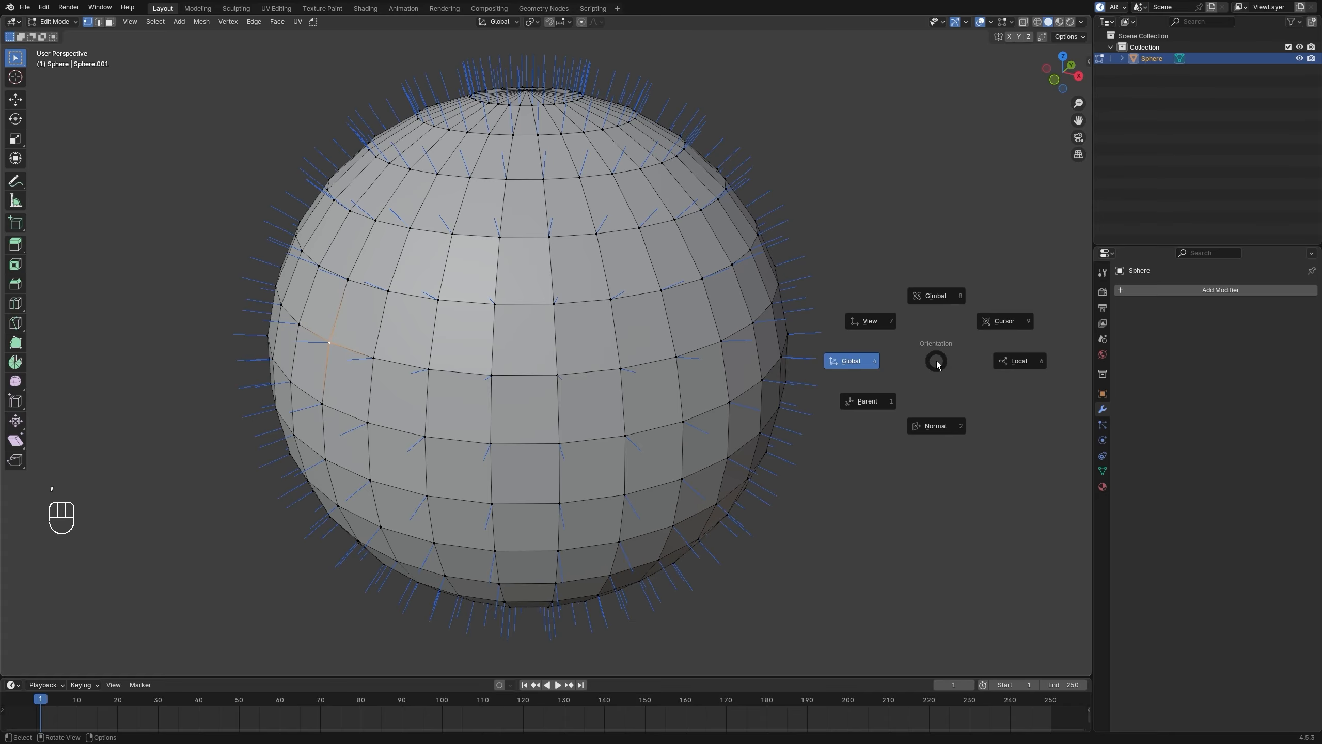
left_click(939, 419)
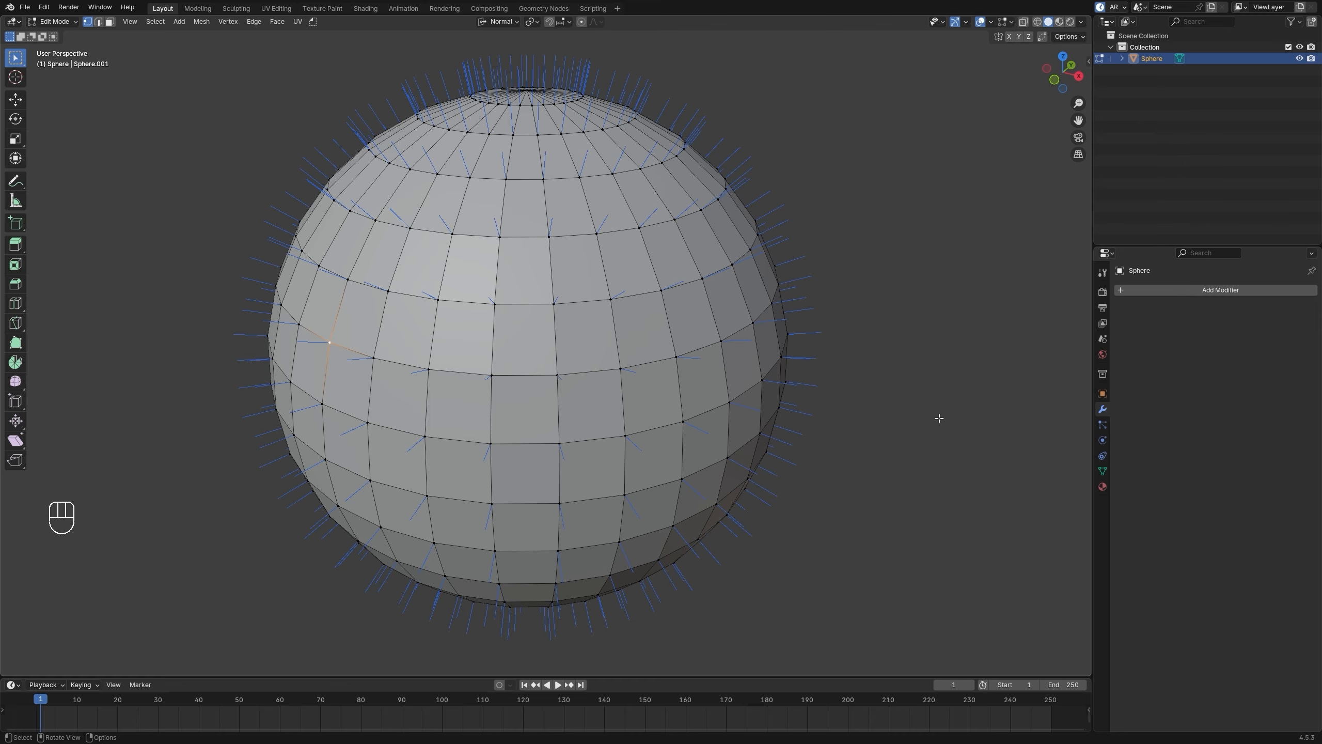
key("g")
key("z")
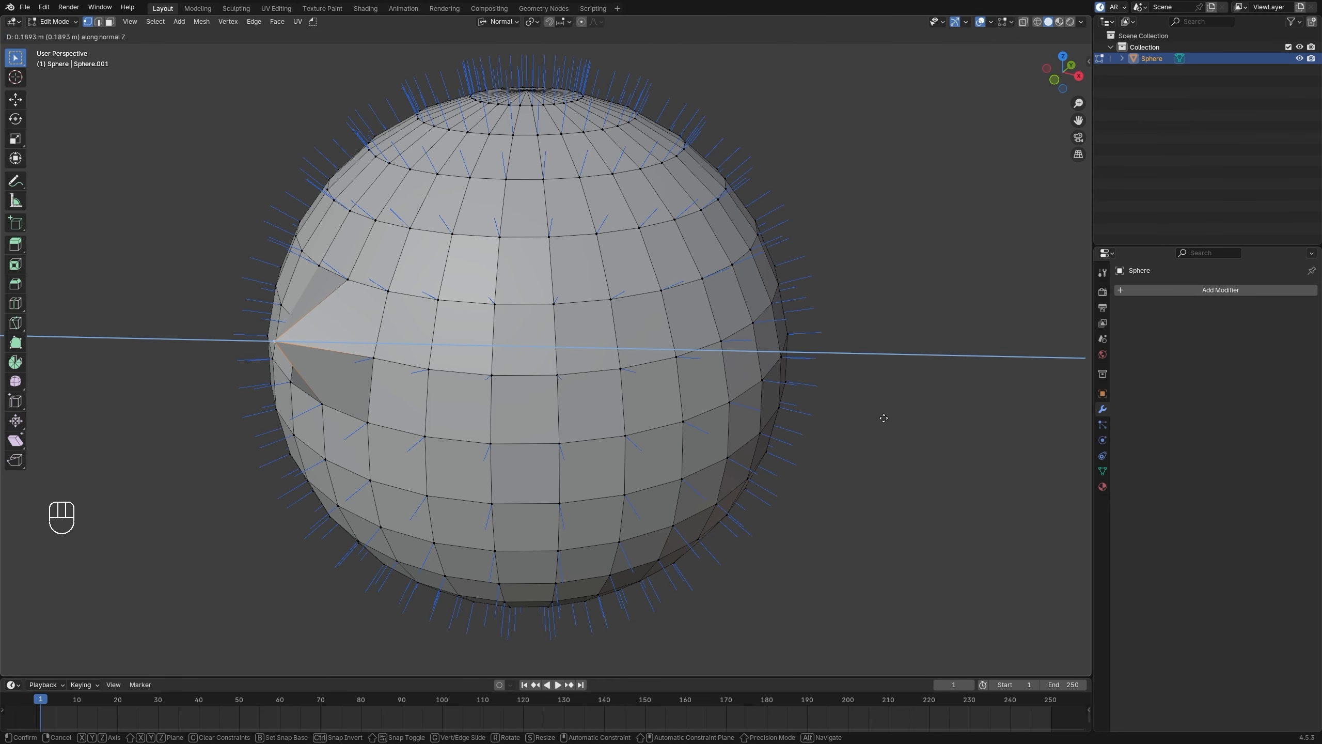
right_click(903, 417)
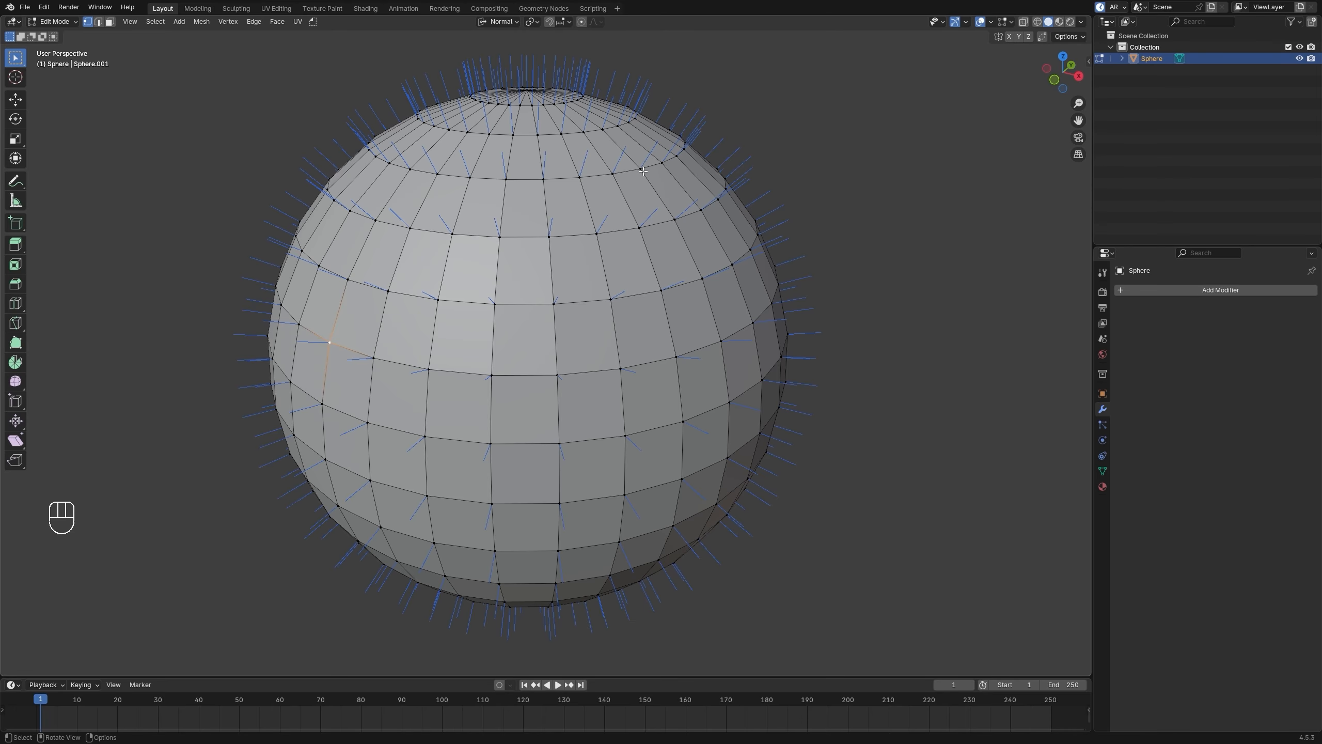
Step: Try moving an upper-right sphere vertex about 0.06 m and one near the pole about 0.09 m along normal Z
key("g")
key("z")
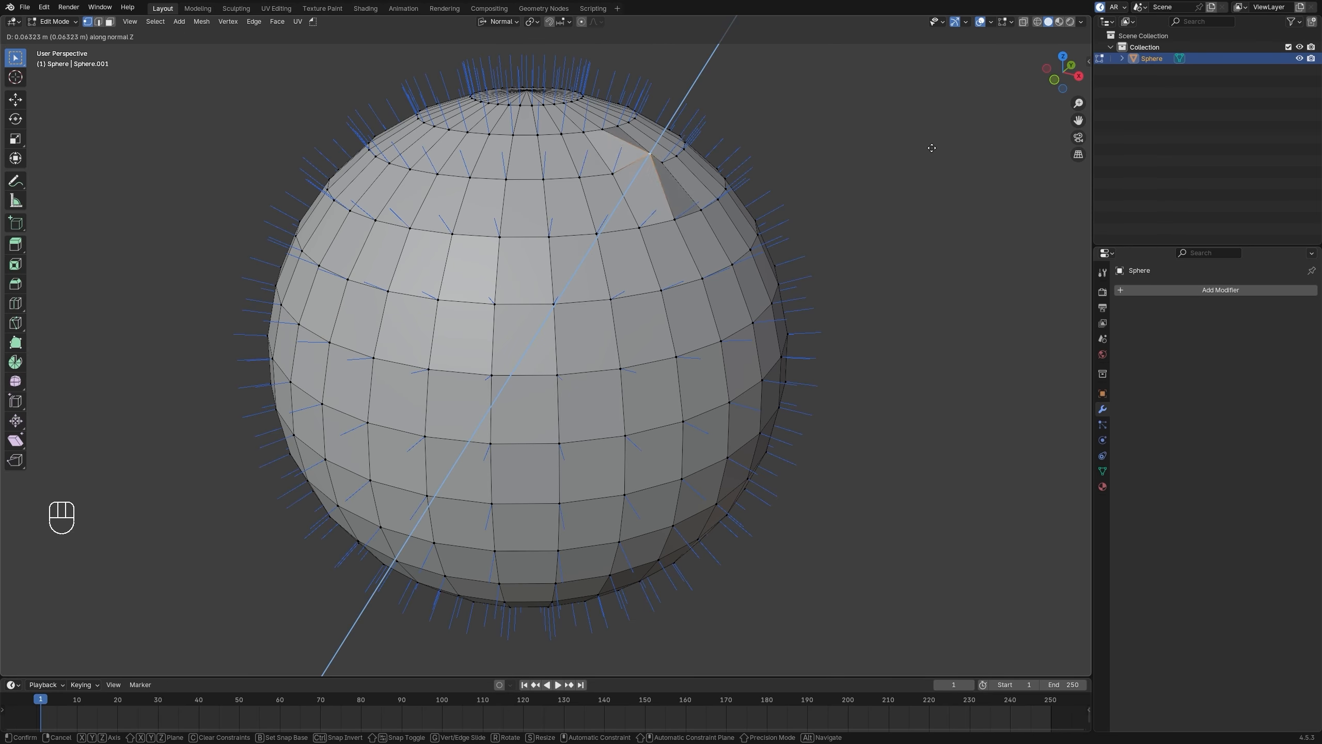
right_click(934, 171)
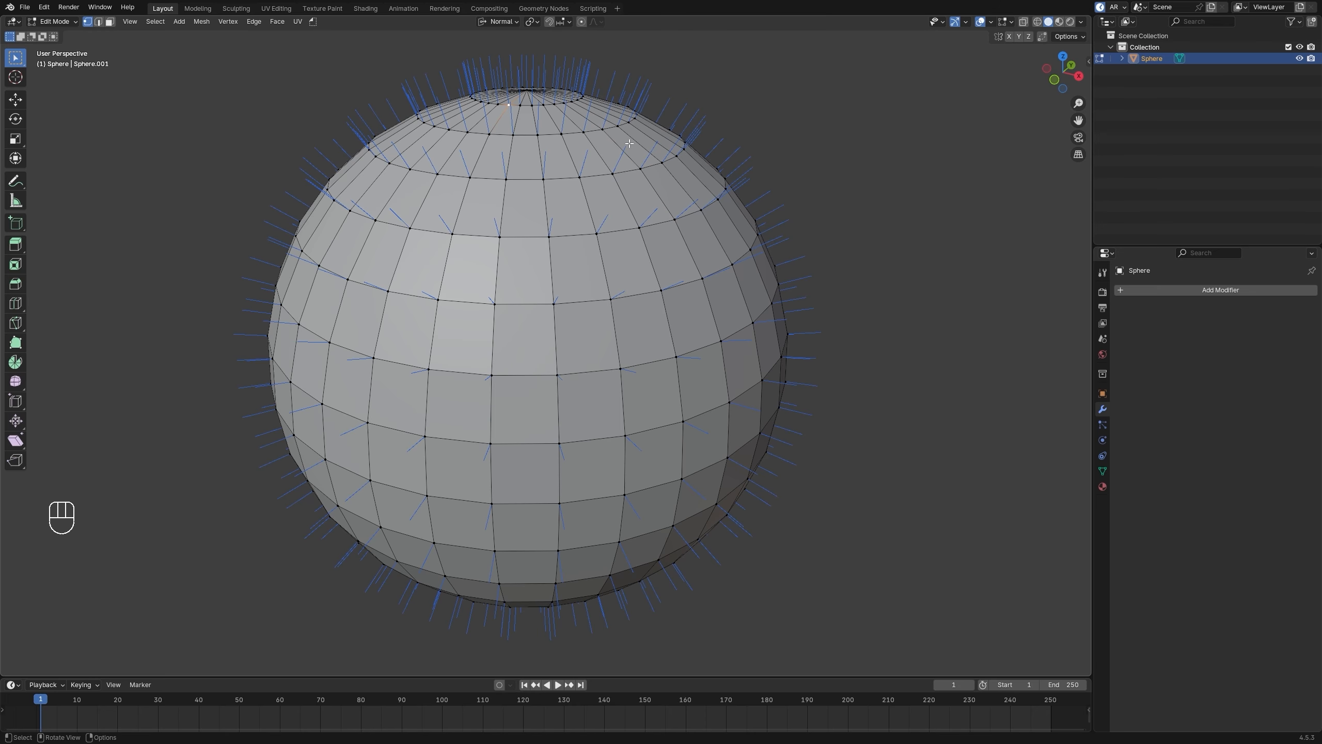
key("g")
key("z")
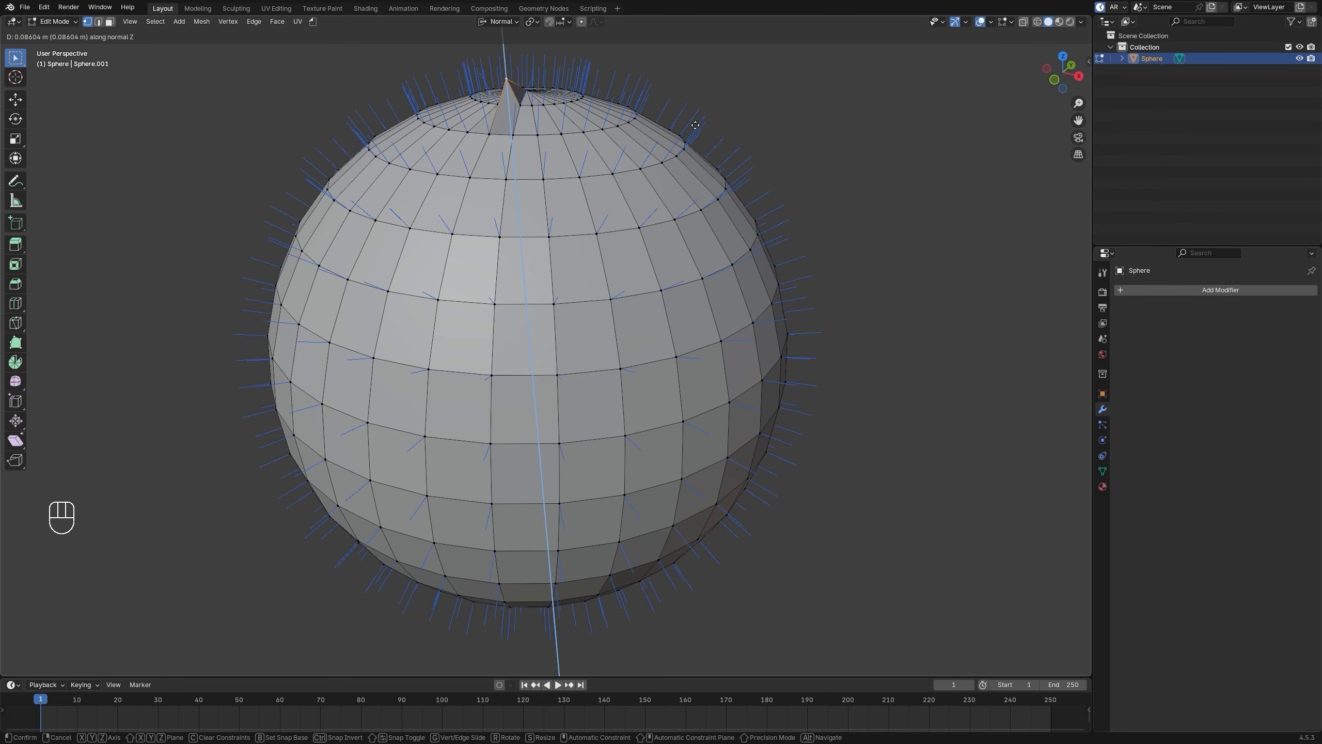
right_click(708, 127)
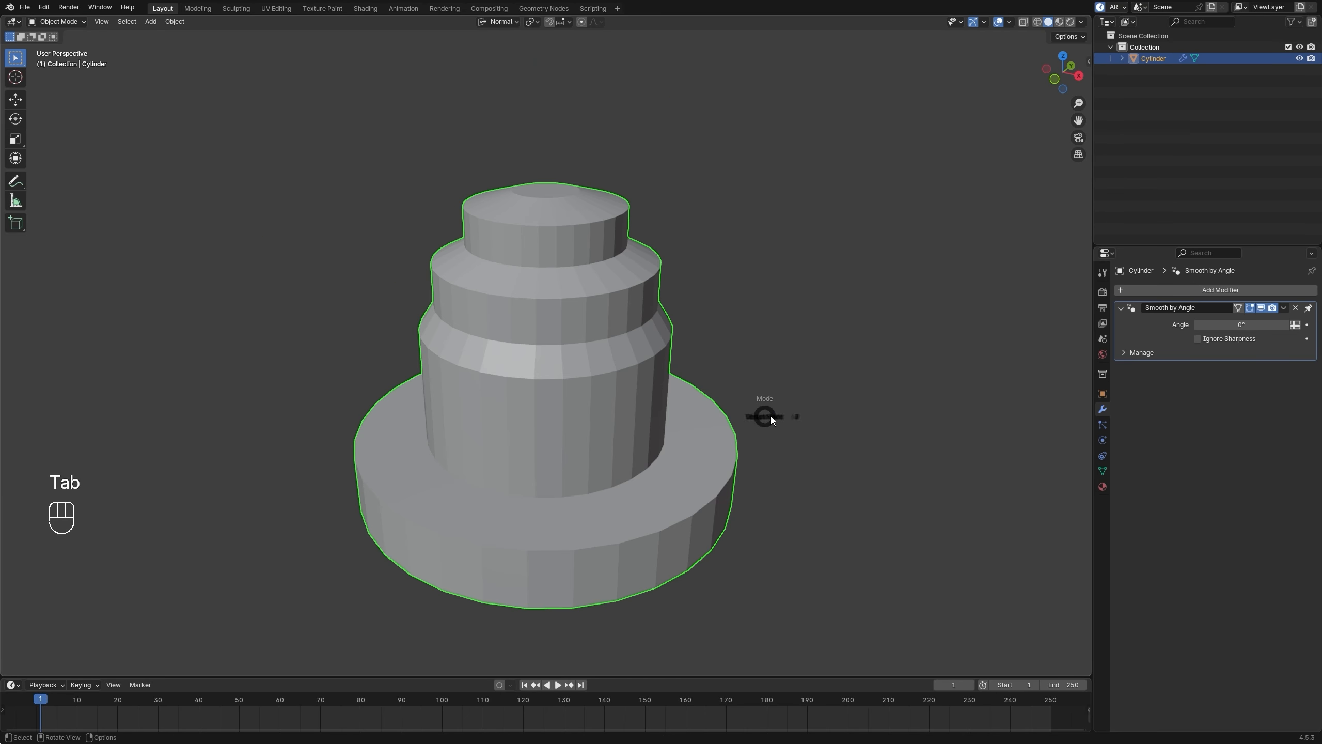
Step: Display the stepped cylinder's split normals in Edit Mode, then leave Edit Mode
key("Tab")
left_click(930, 104)
left_click(1009, 24)
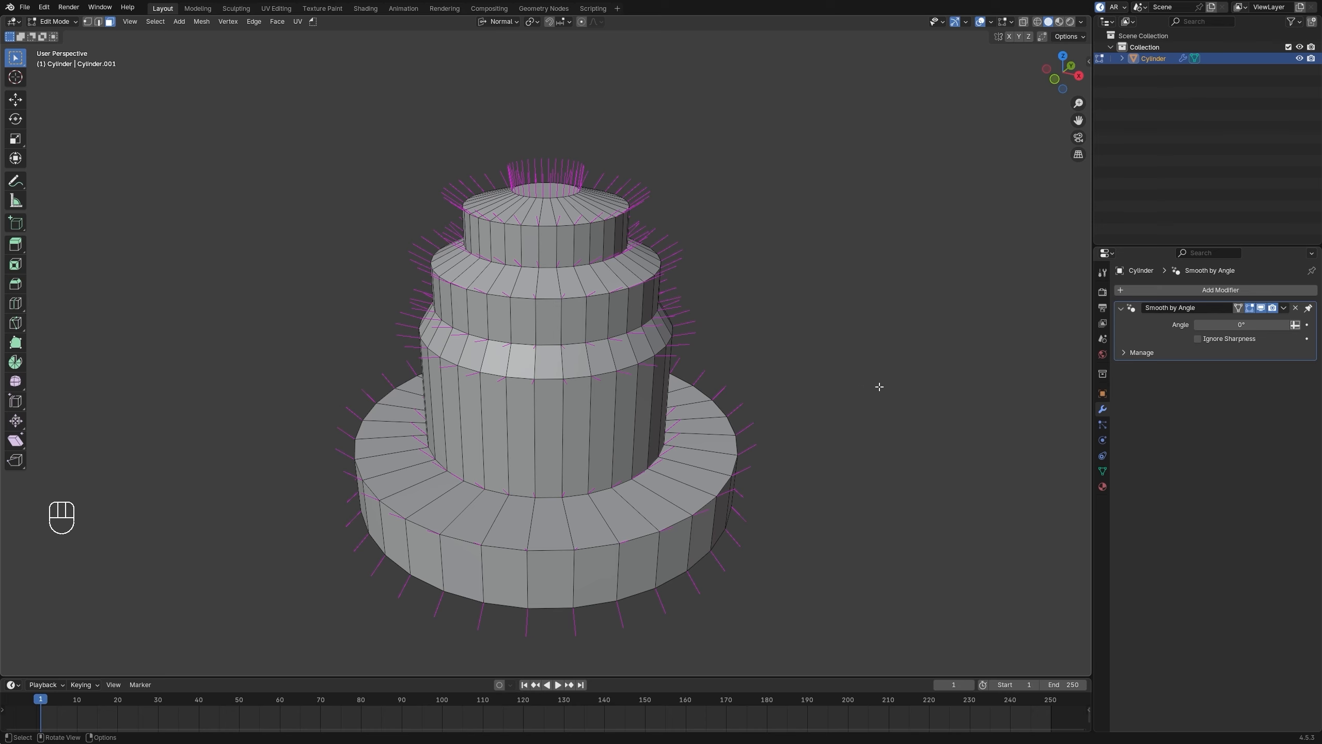
key("Tab")
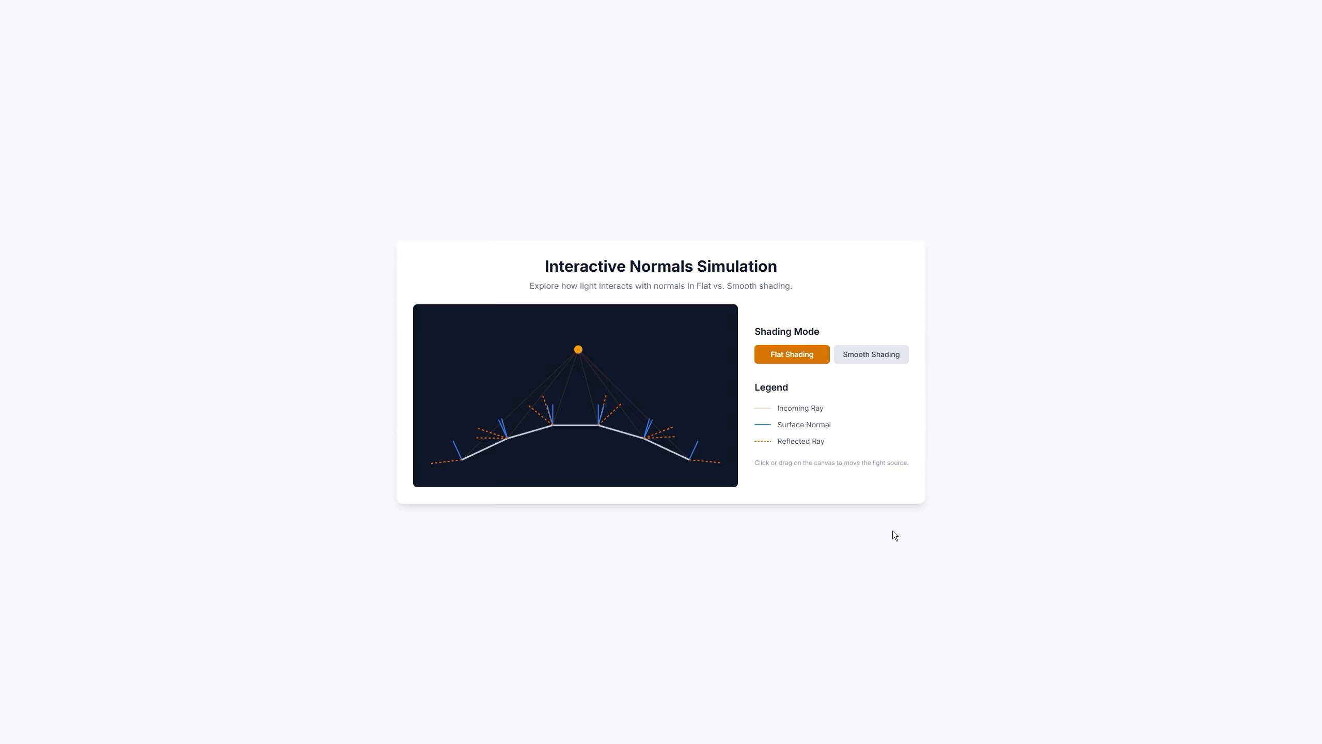
Step: In the Interactive Normals Simulation, raise the light source slightly and set the shading mode to Smooth Shading
mouse_move(580, 352)
left_mouse_down()
mouse_move(491, 354)
mouse_move(617, 348)
mouse_move(687, 375)
mouse_move(576, 351)
mouse_move(463, 364)
mouse_move(583, 343)
mouse_move(665, 358)
mouse_move(567, 342)
mouse_move(585, 340)
left_mouse_up()
left_click(864, 358)
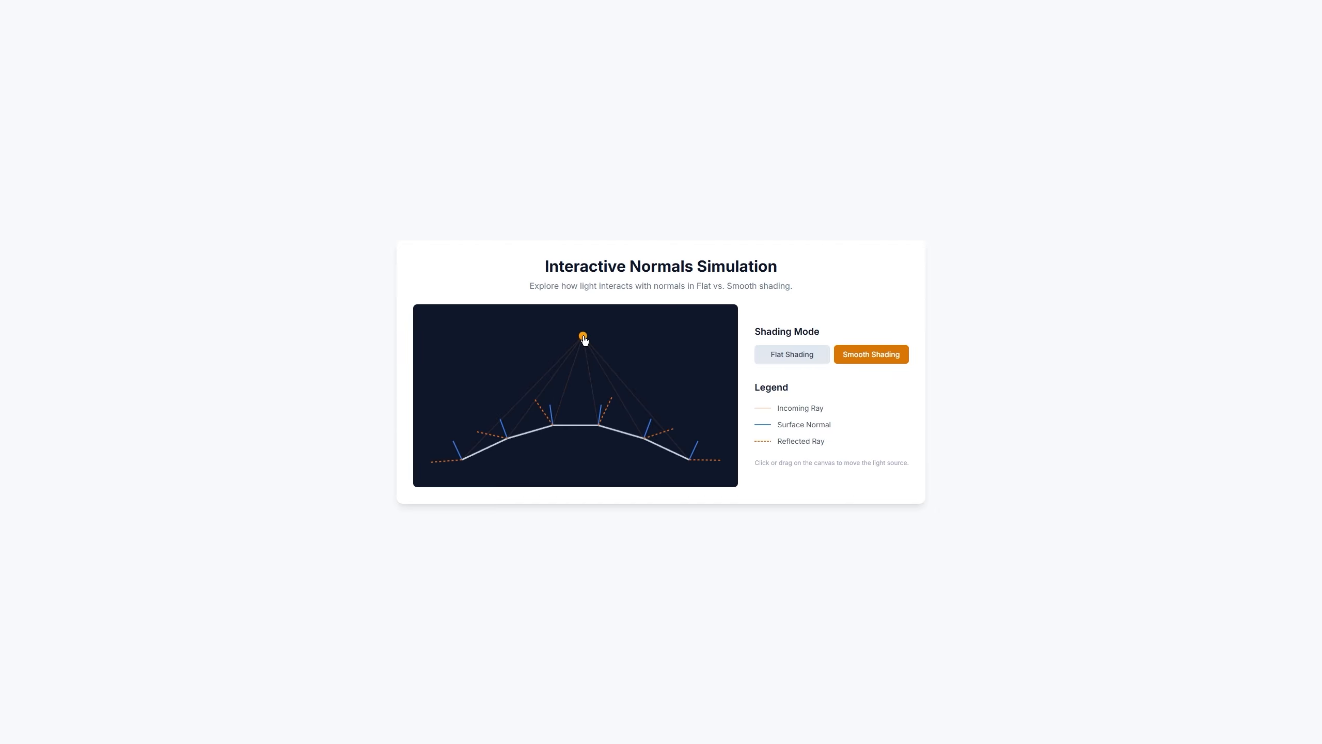
Step: Set the simulation's shading mode to Flat Shading
left_click(779, 355)
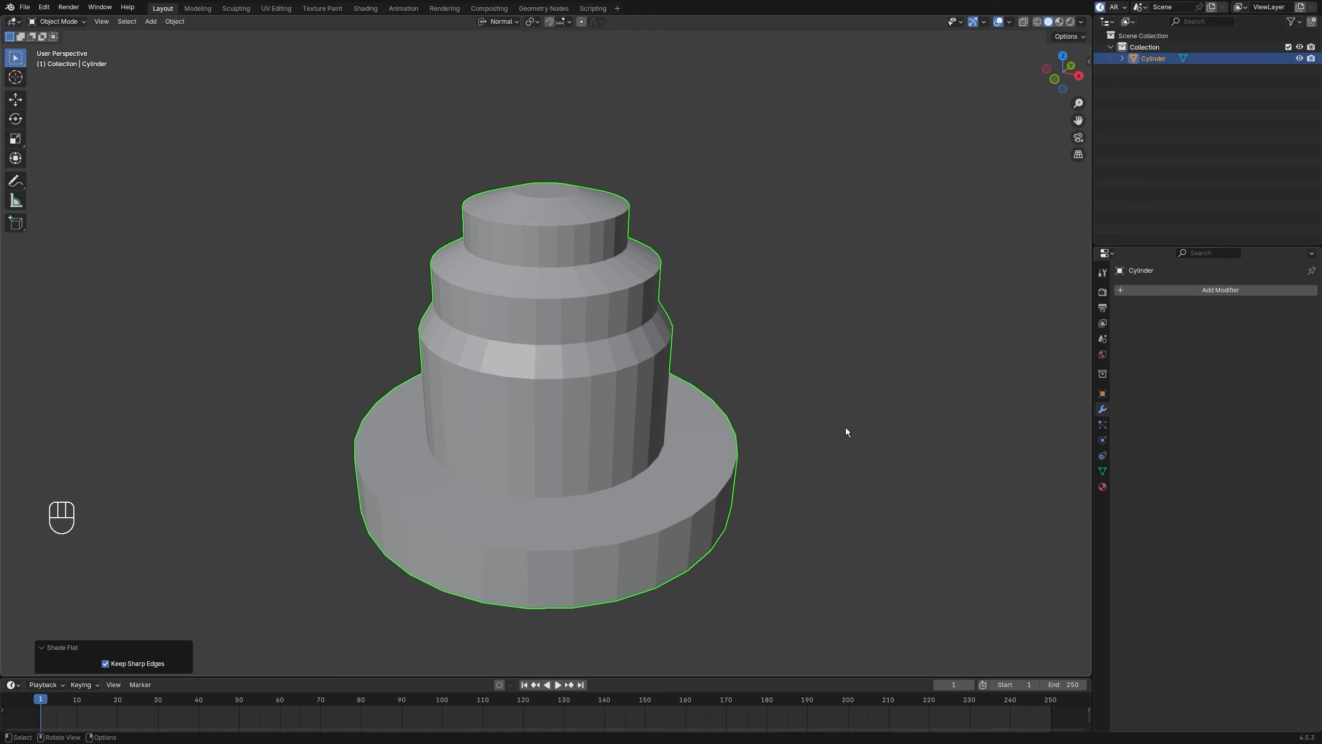
Step: Switch to Blender and examine the flat-shaded cylinder's split normals in Edit Mode around faces of the middle tiers
key("Tab")
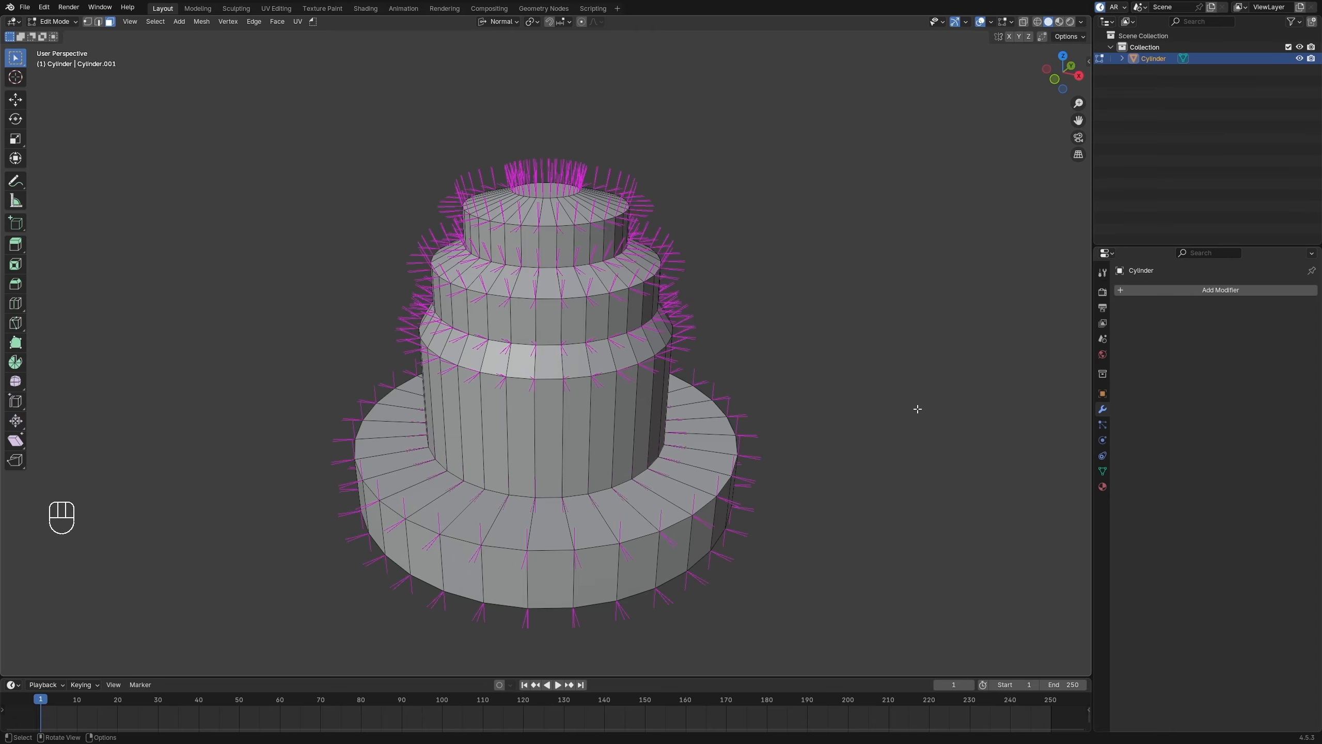
middle_click_drag(903, 410, 544, 466)
left_click(558, 311)
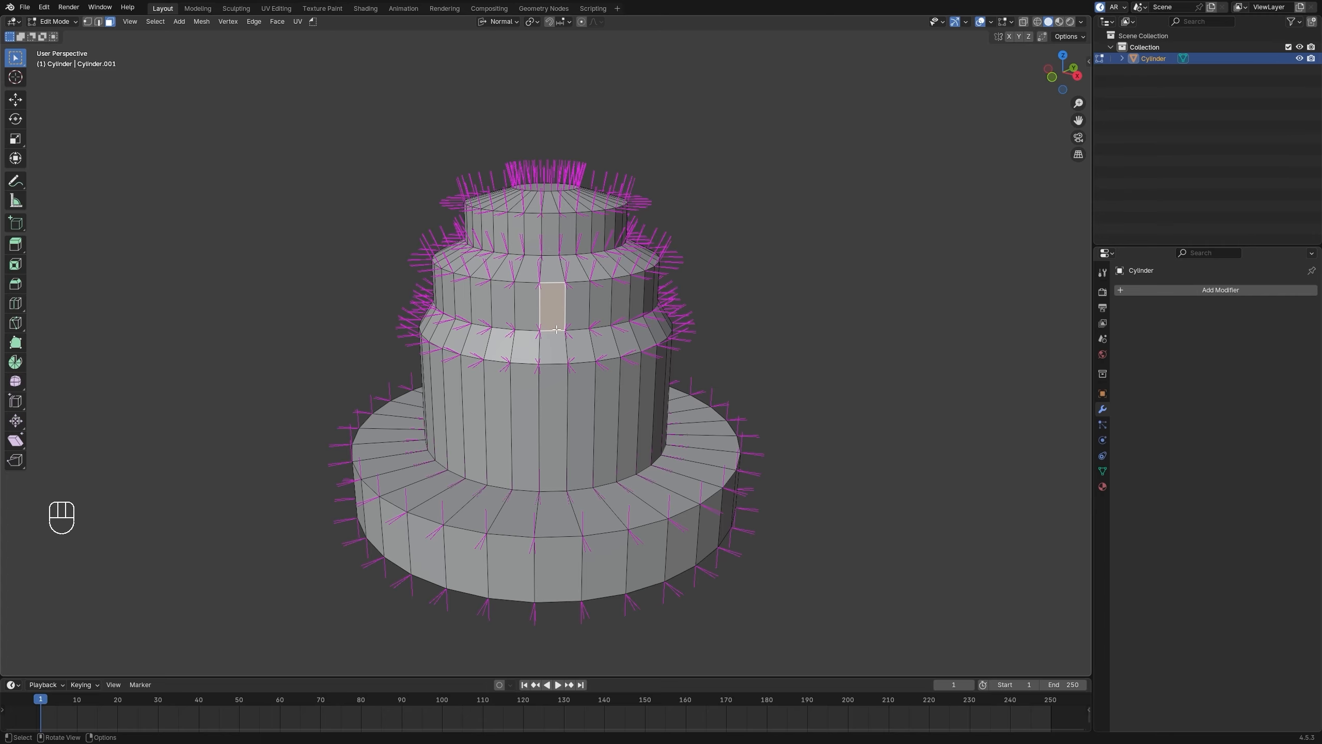
left_click(553, 347)
key("KP_Decimal")
middle_click_drag(673, 367, 737, 408)
scroll(729, 366, "down", 3)
scroll(685, 375, "down", 4)
scroll(687, 375, "down", 4)
key("Tab")
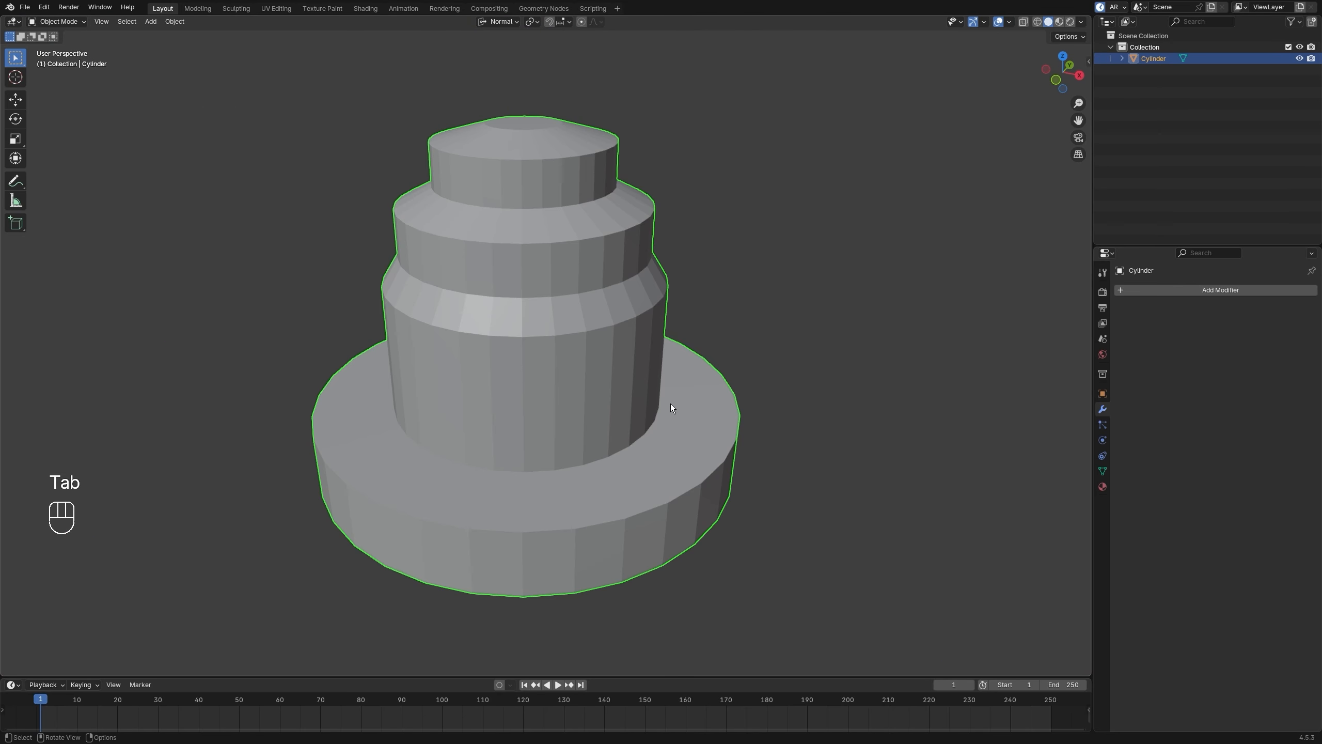
Step: Shade the cylinder smooth and compare its appearance in Object Mode with its split normals in Edit Mode
right_click(864, 349)
left_click(862, 342)
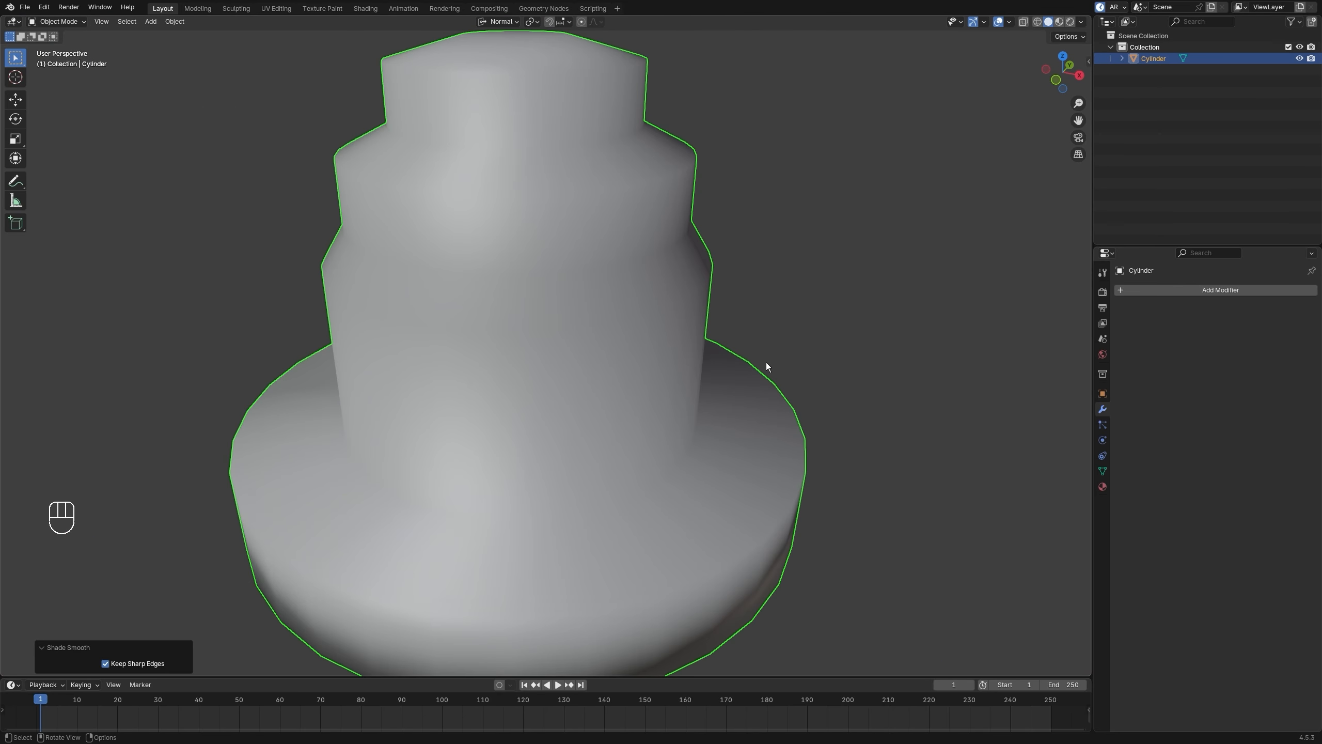
scroll(874, 369, "up", 2)
key("Tab")
left_click(863, 373)
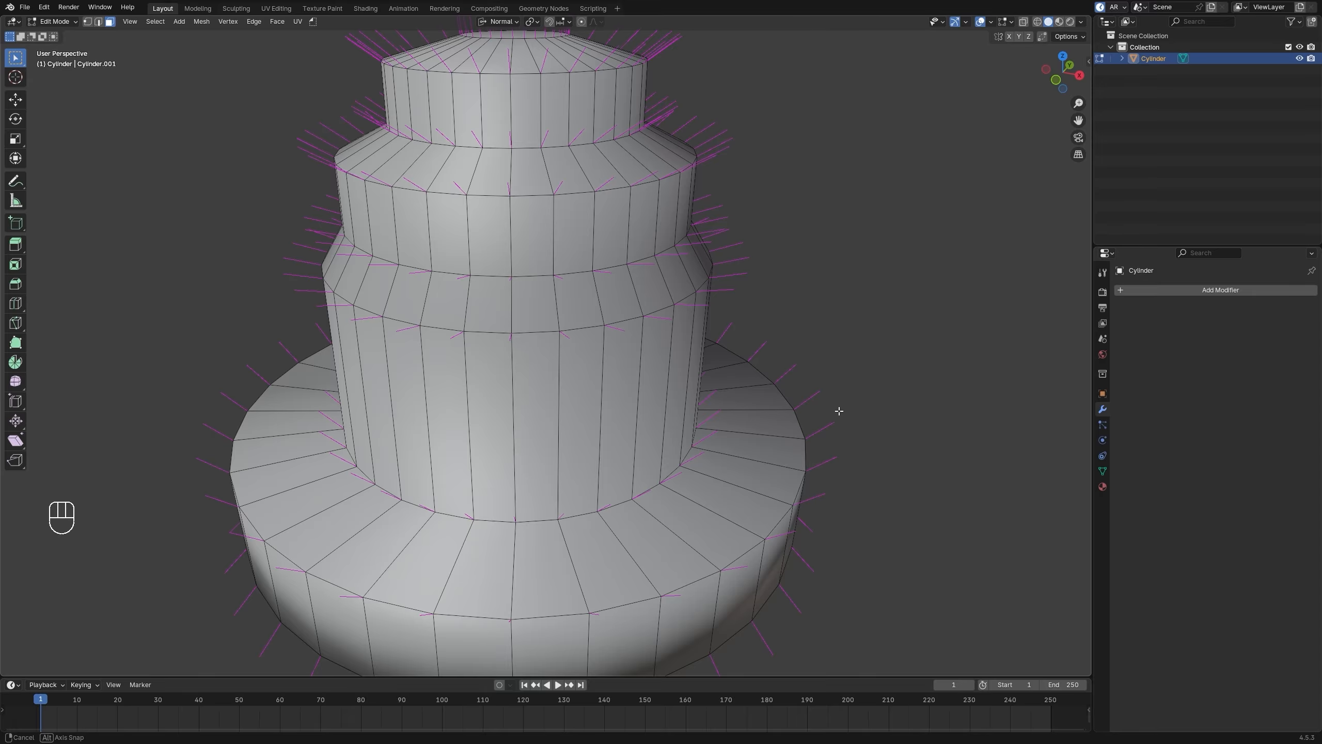
middle_click_drag(839, 411, 871, 405)
scroll(871, 405, "down", 3)
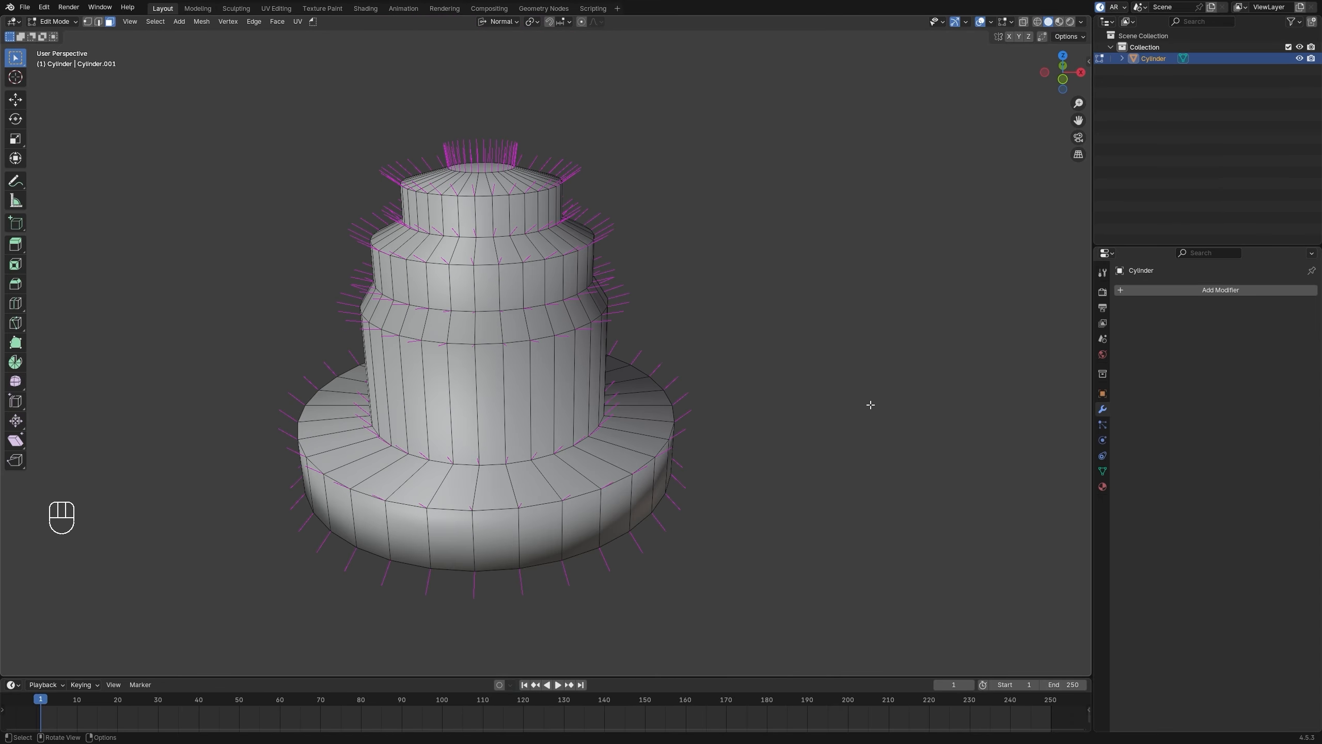
key("Tab")
middle_click_drag(769, 404, 701, 403)
middle_click_drag(698, 387, 735, 399)
key("Tab")
mouse_move(853, 407)
middle_mouse_down()
mouse_move(850, 421)
mouse_move(871, 417)
mouse_move(859, 417)
middle_mouse_up()
key("Tab")
Step: Shade the cylinder flat, and apply Shade Auto Smooth to it
right_click(896, 366)
left_click(902, 385)
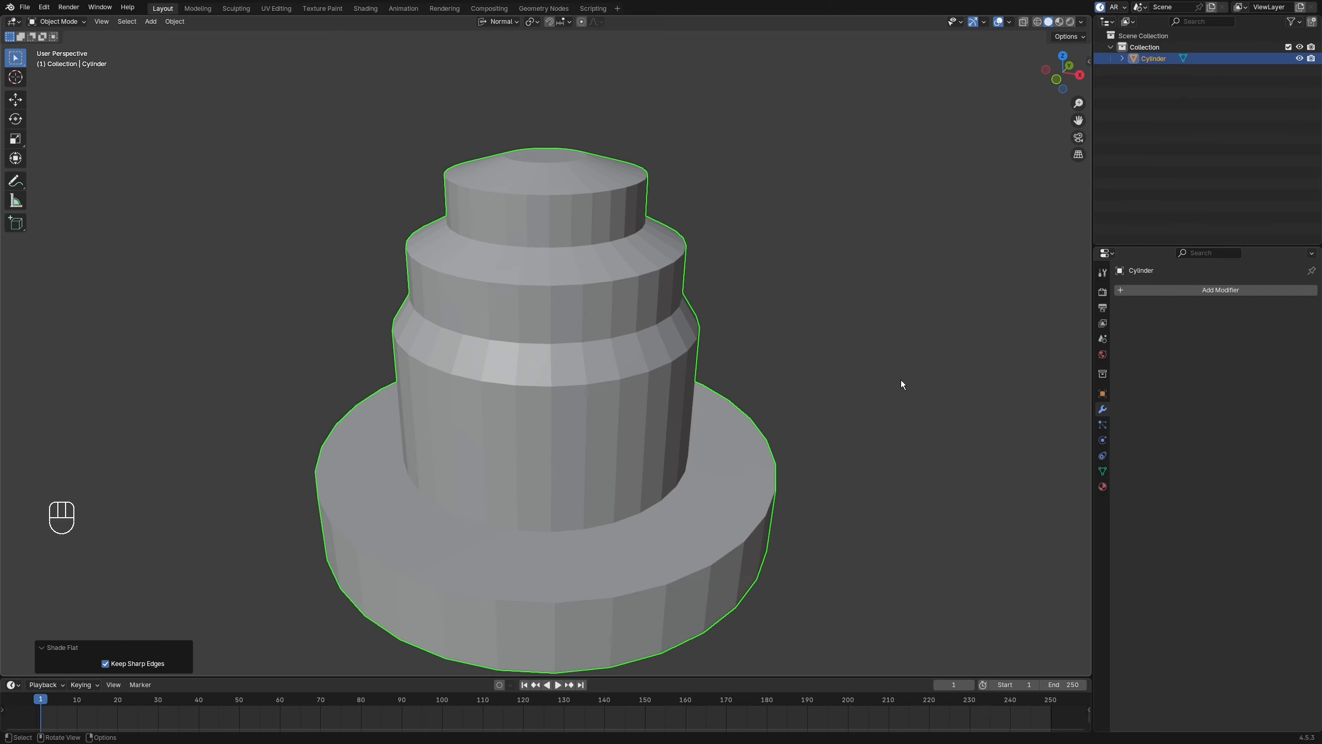
right_click(901, 378)
left_click(903, 368)
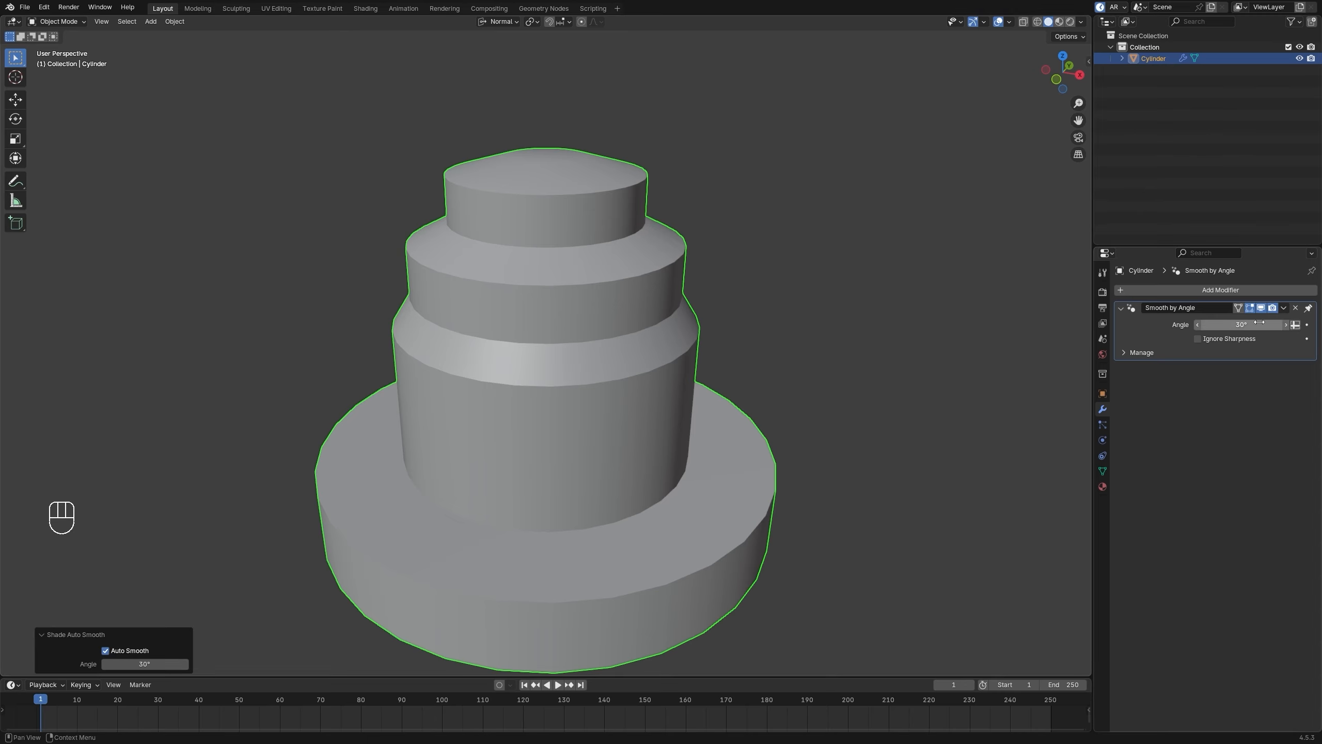
Step: Set the Smooth by Angle modifier's angle to 120°
mouse_move(1259, 322)
left_mouse_down()
mouse_move(1228, 328)
mouse_move(1244, 328)
left_mouse_up()
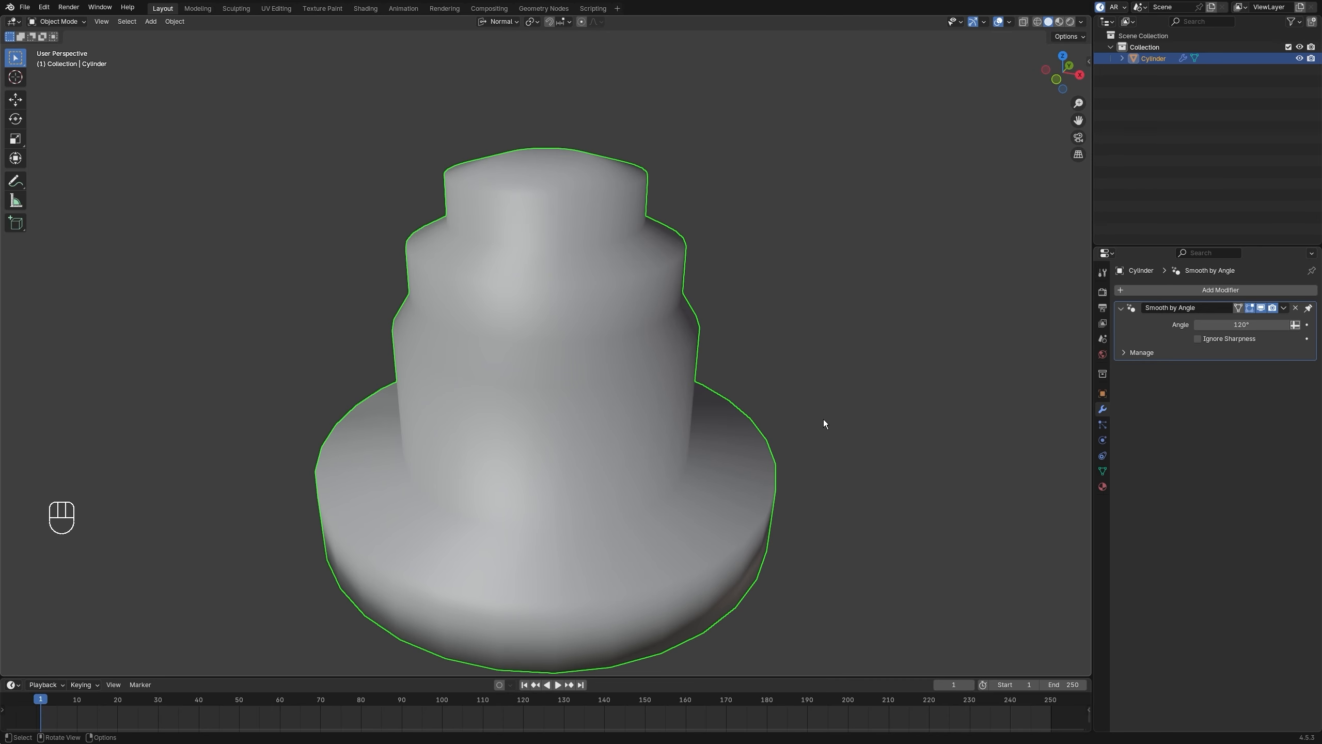
middle_click_drag(827, 416, 804, 404)
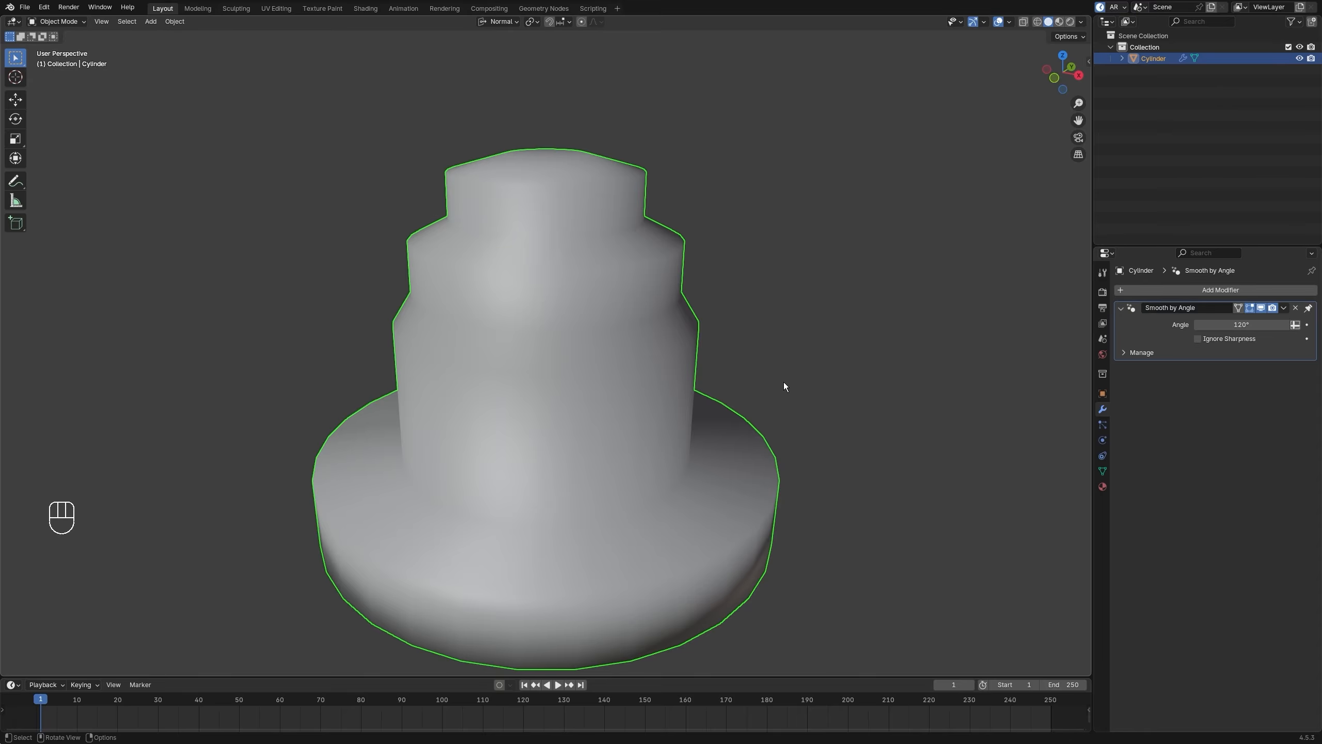
right_click(756, 363)
Step: Mark the edge loop at the upper edge of the second tier's wall as sharp and return to Object Mode
key("Tab")
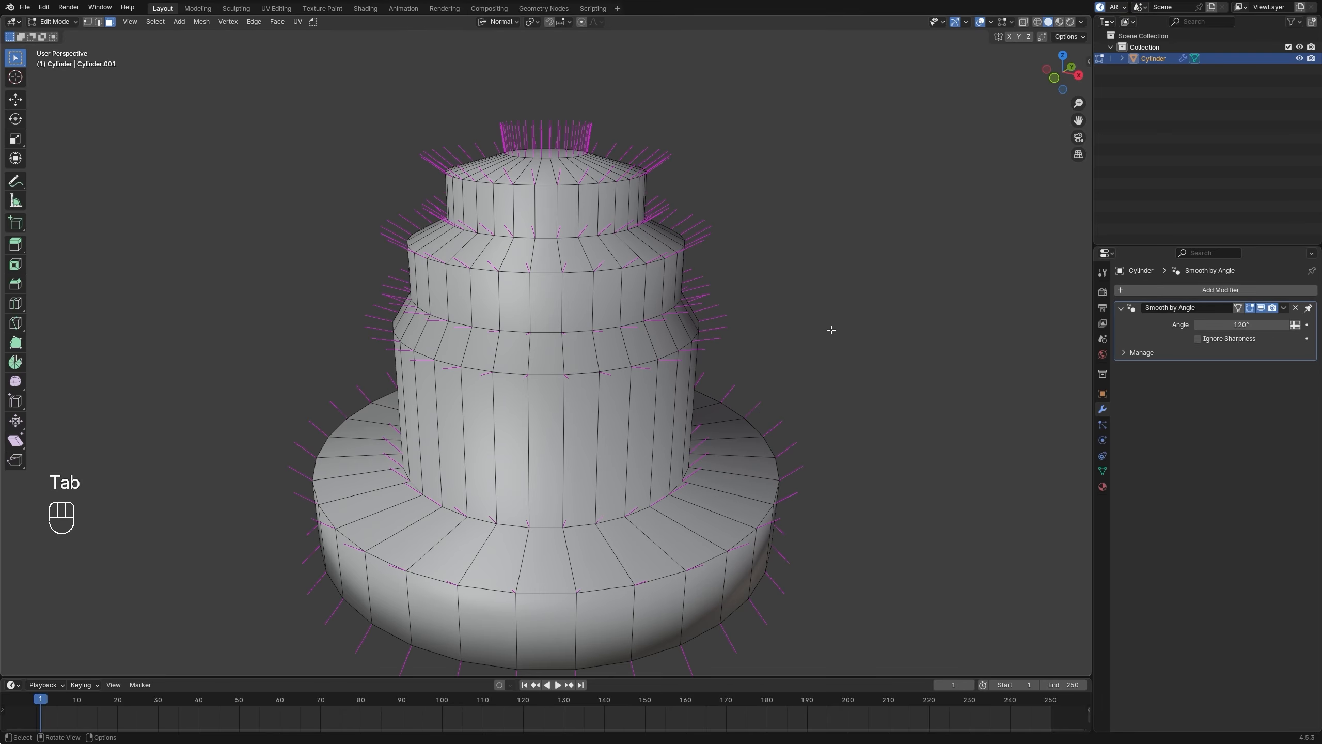
middle_click_drag(827, 325, 838, 292, "shift")
key("2")
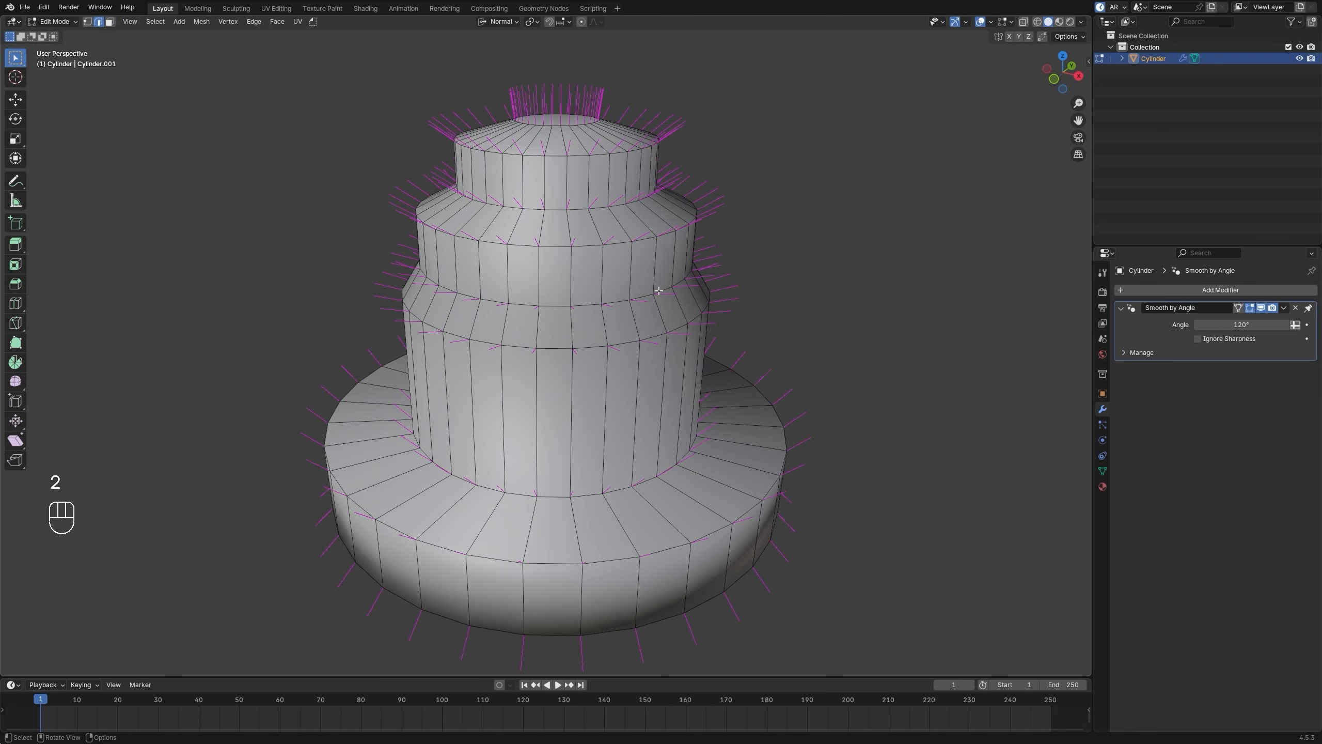
left_click(620, 241, "alt")
right_click(880, 302)
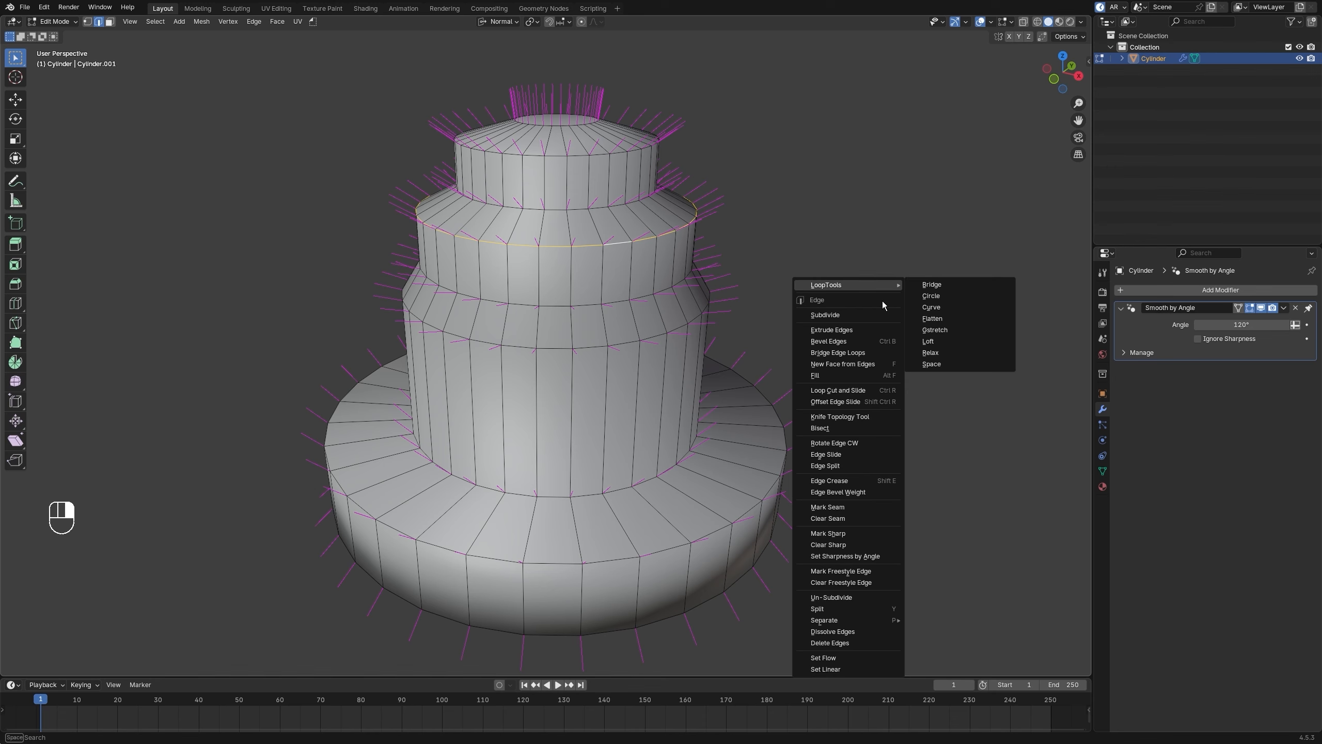
left_click(847, 534)
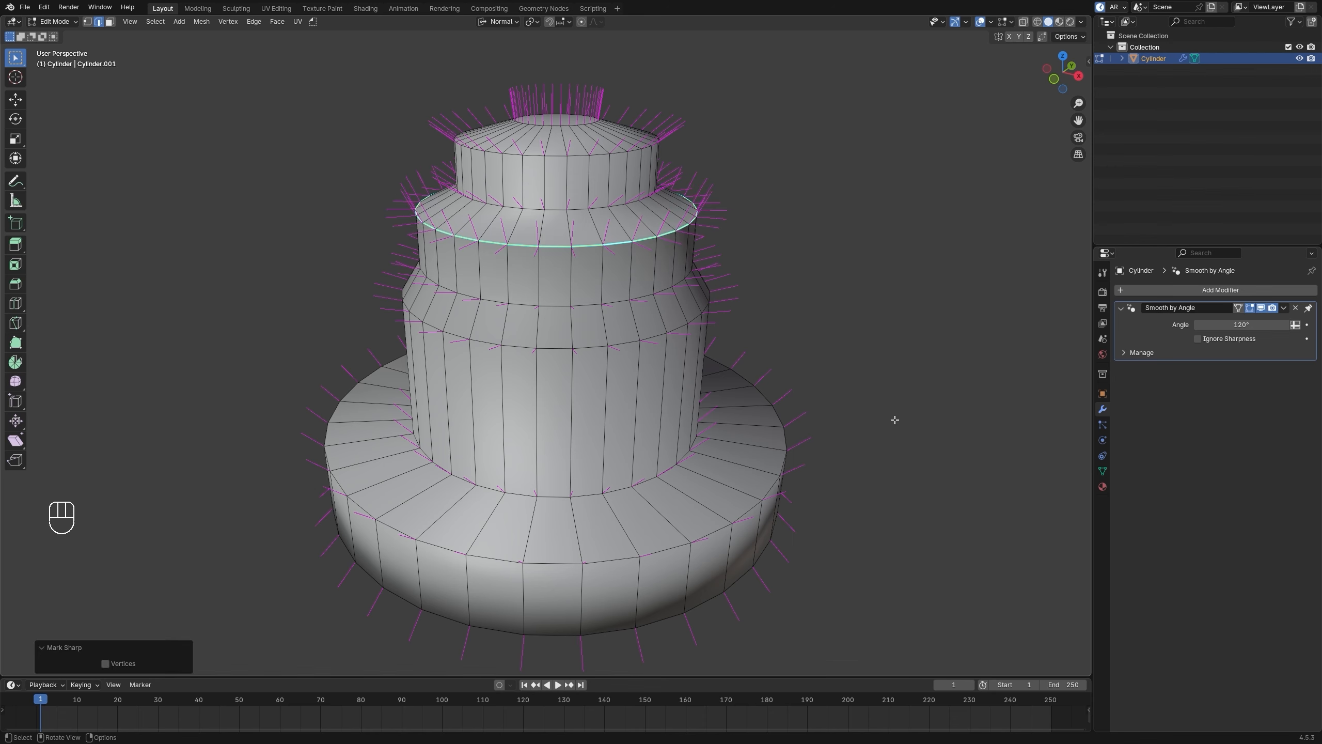
key("Tab")
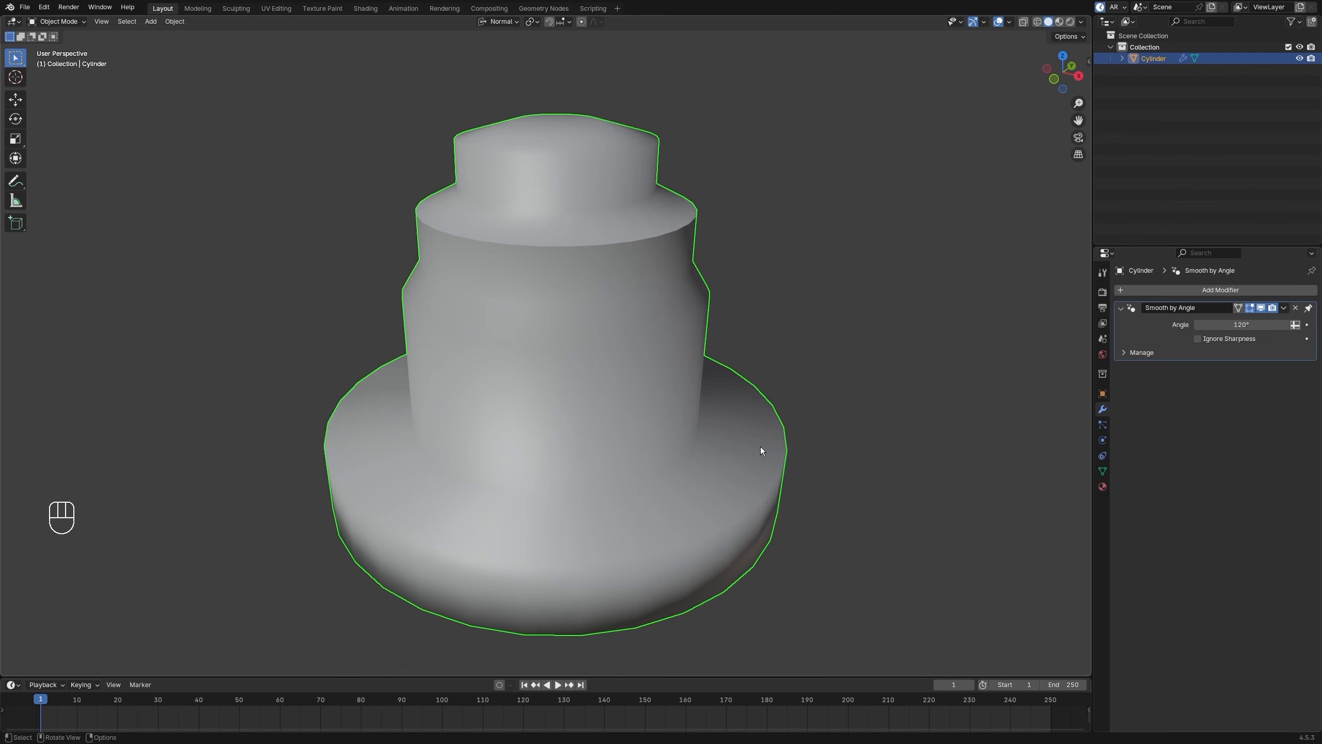
Step: Mark the edge loop at the lower edge of the second tier's wall as sharp and return to Object Mode
key("Tab")
key("2")
left_click(594, 306, "alt")
key("q")
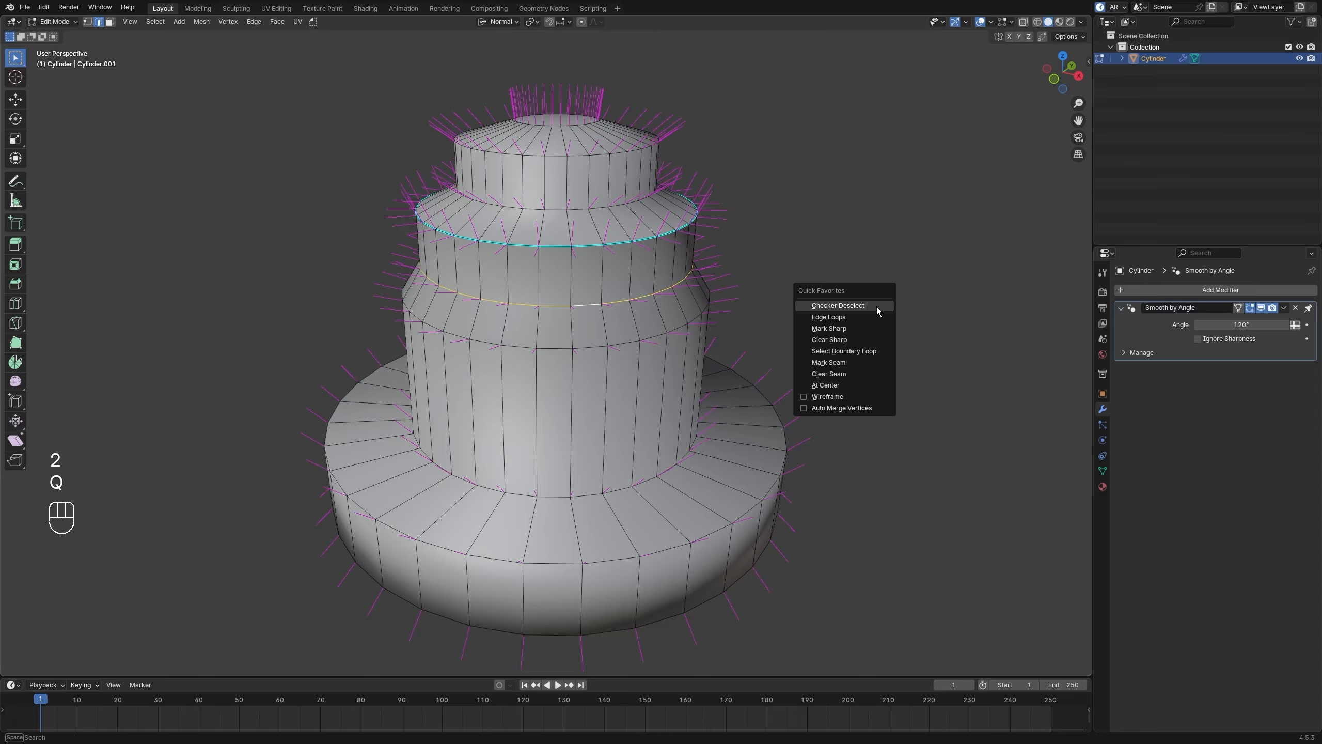
left_click(866, 327)
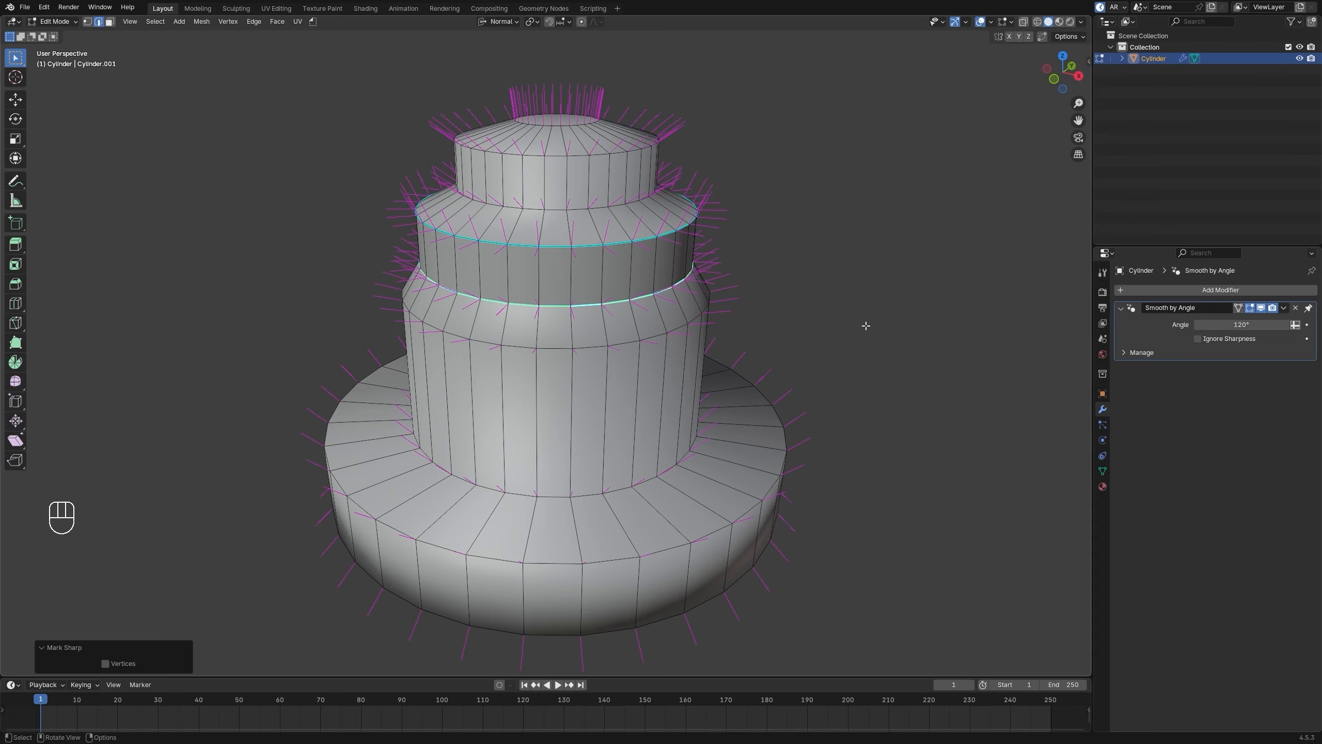
key("Tab")
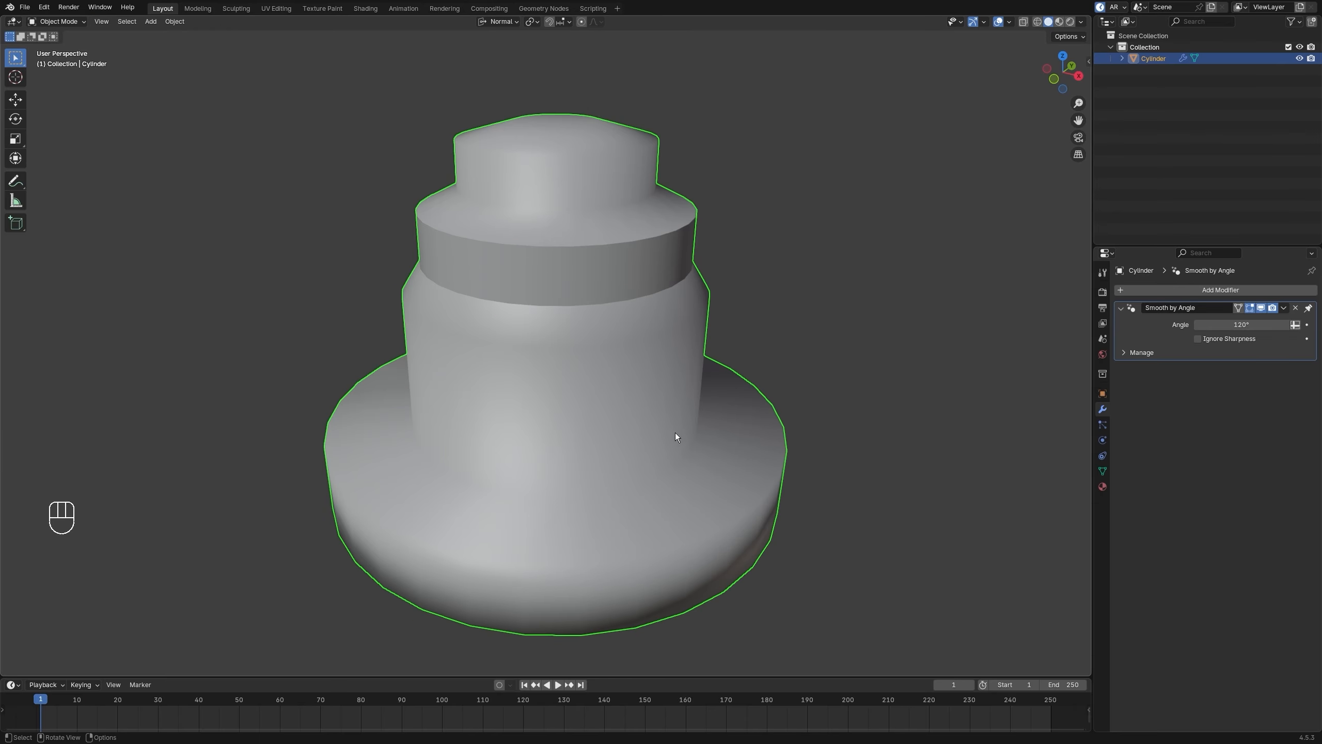
Step: Mark the edge loop where the cylinder's main body meets the wide base as sharp
key("Tab")
key("2")
left_click(618, 490, "alt")
right_click(927, 369)
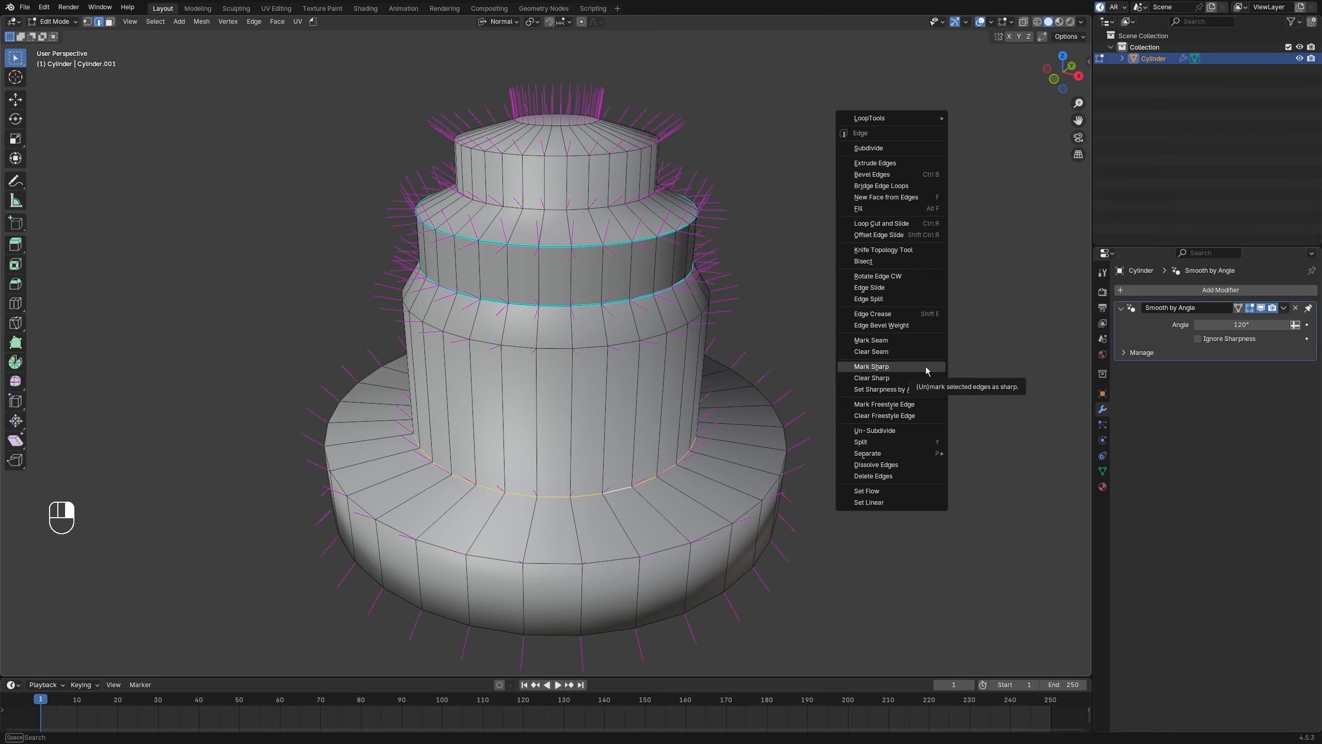
left_click(927, 367)
Step: Mark the upper and lower outer rims of the wide base as sharp and view the shading in Object Mode
left_click(740, 517, "alt")
right_click(942, 462)
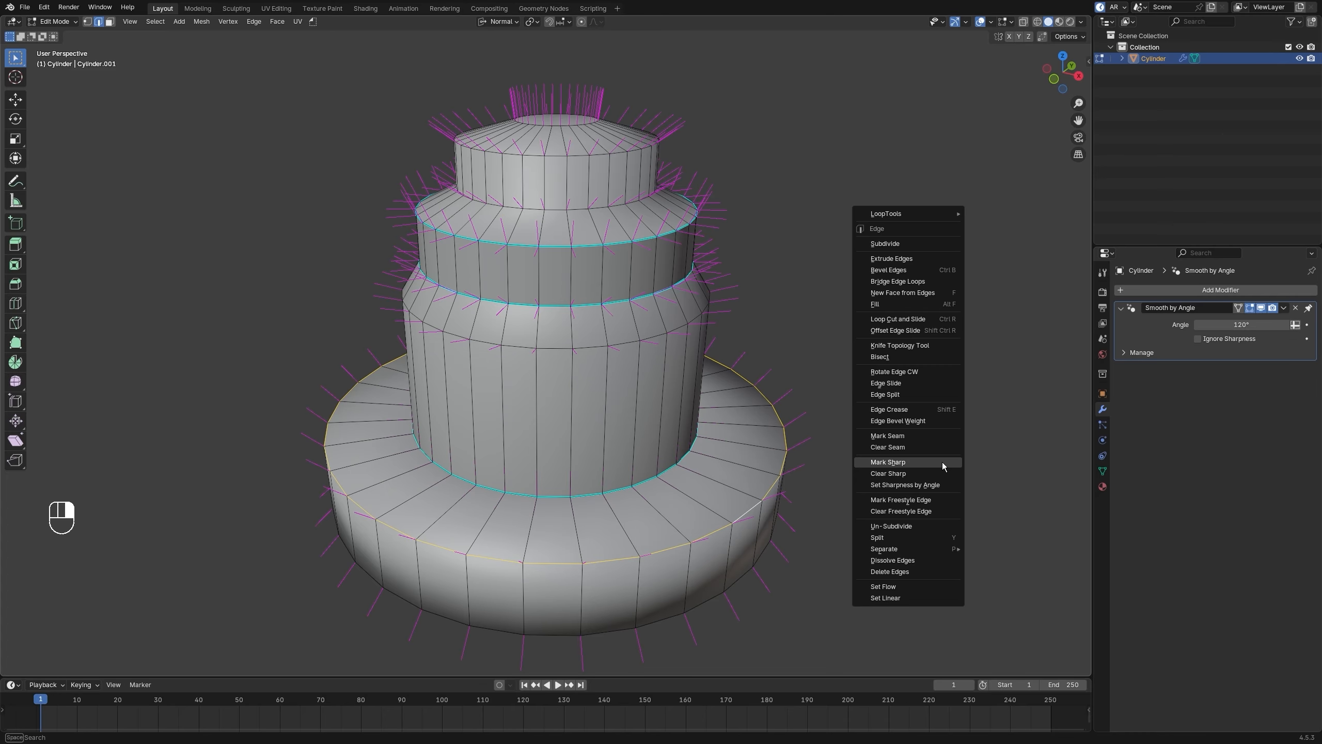
left_click(940, 463)
left_click(709, 601, "alt")
right_click(953, 406)
left_click(952, 403)
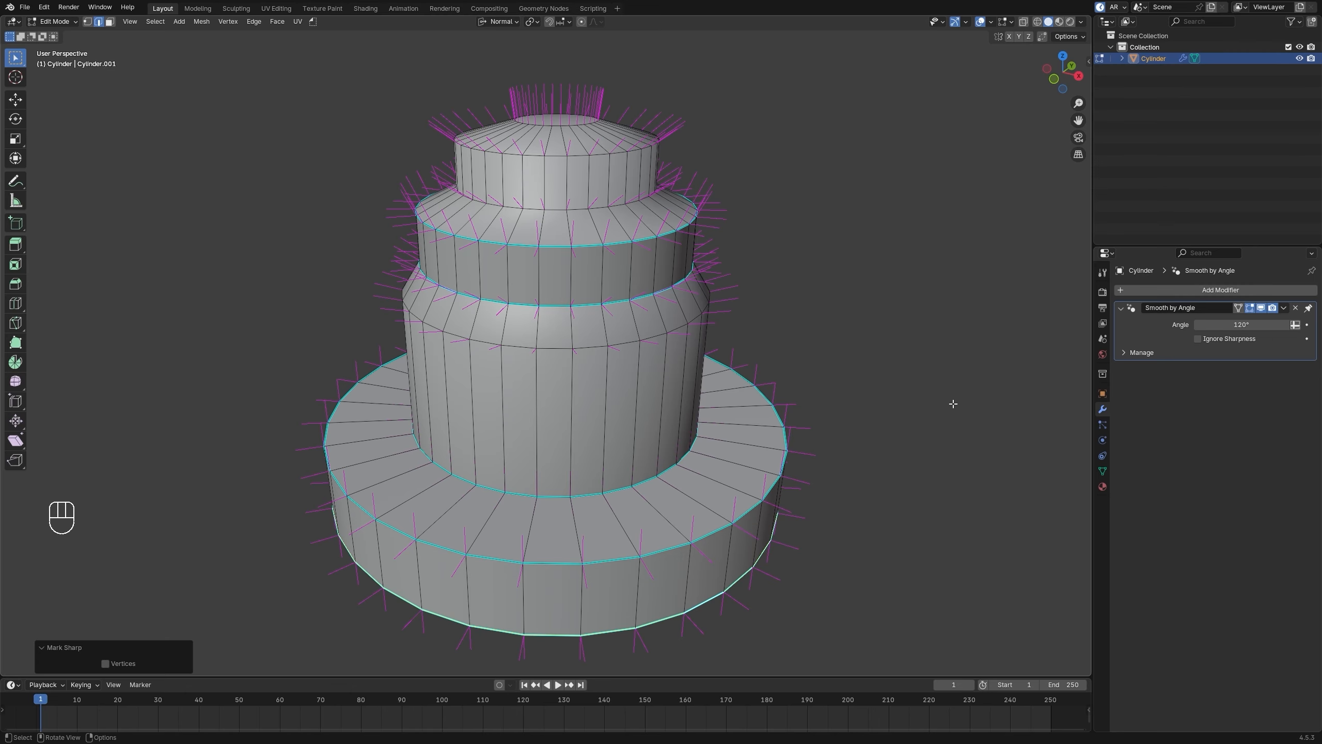
key("Tab")
middle_click_drag(895, 444, 866, 463)
Step: Select all of the cylinder's edges in Edit Mode and clear their sharp marks
key("Tab")
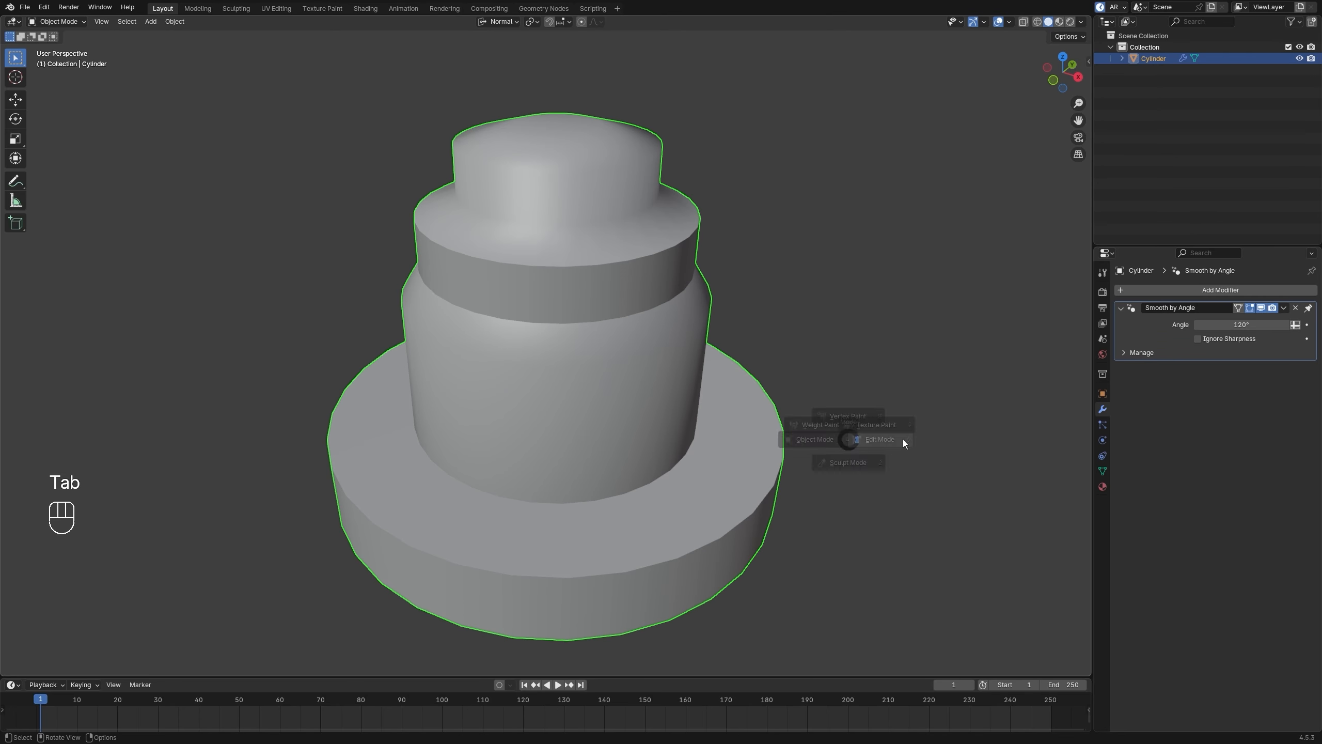
key("a")
right_click(816, 261)
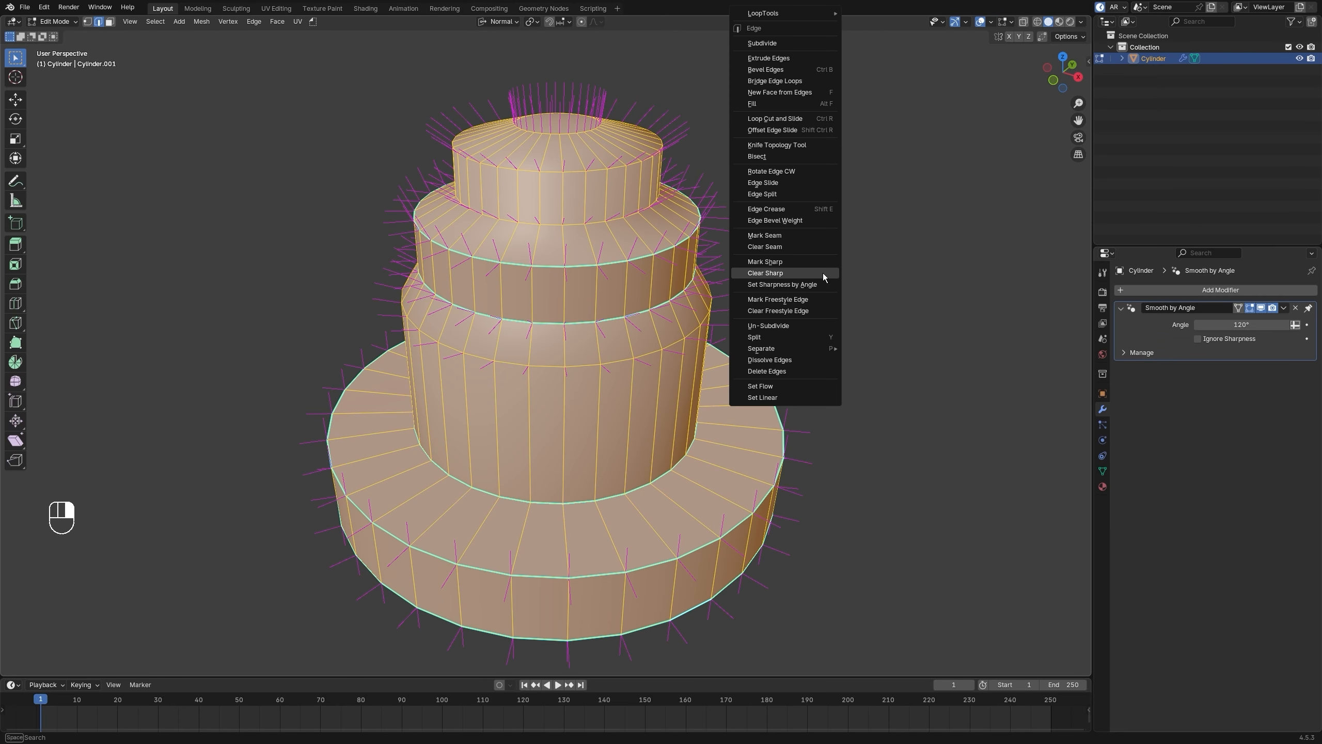
left_click(816, 273)
Step: Try marking all edges as sharp and removing the sharp marks again, repeating with the favourite commands
right_click(916, 327)
left_click(916, 317)
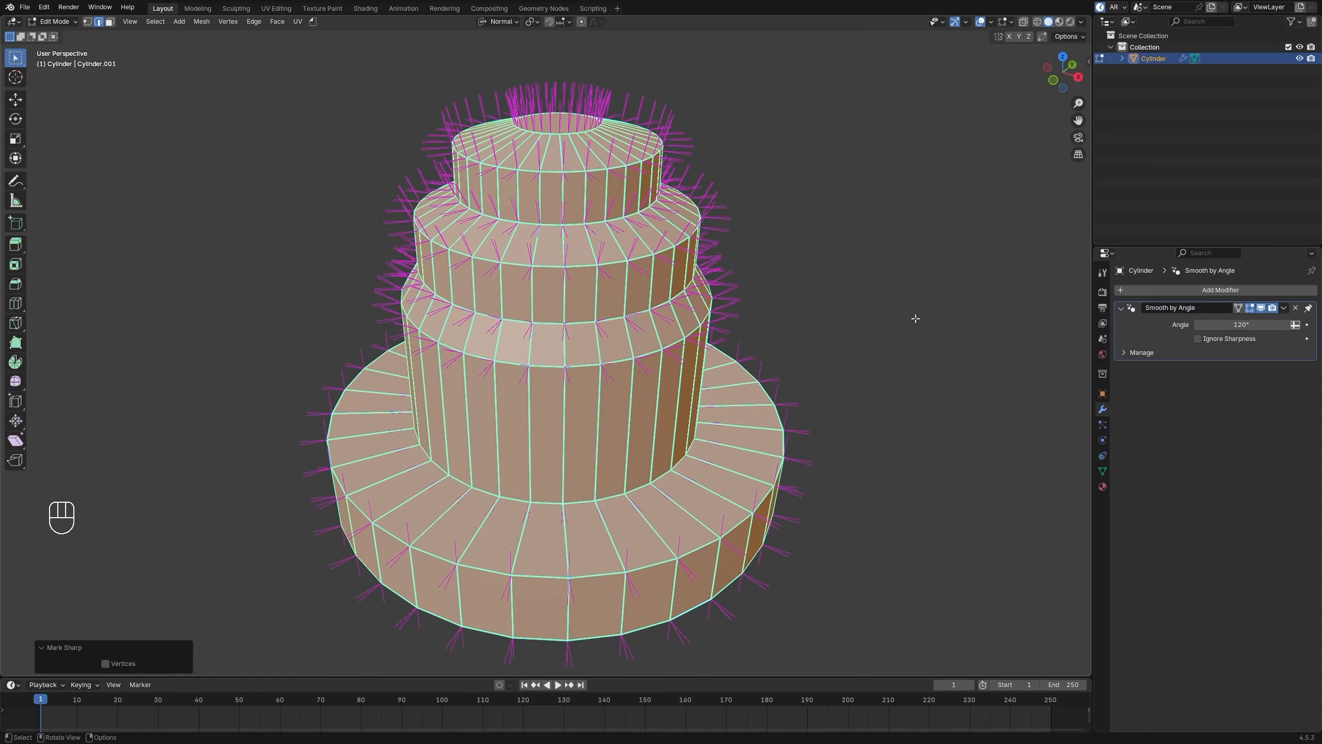
key("ctrl+z")
right_click(916, 318)
left_click(913, 327)
key("q")
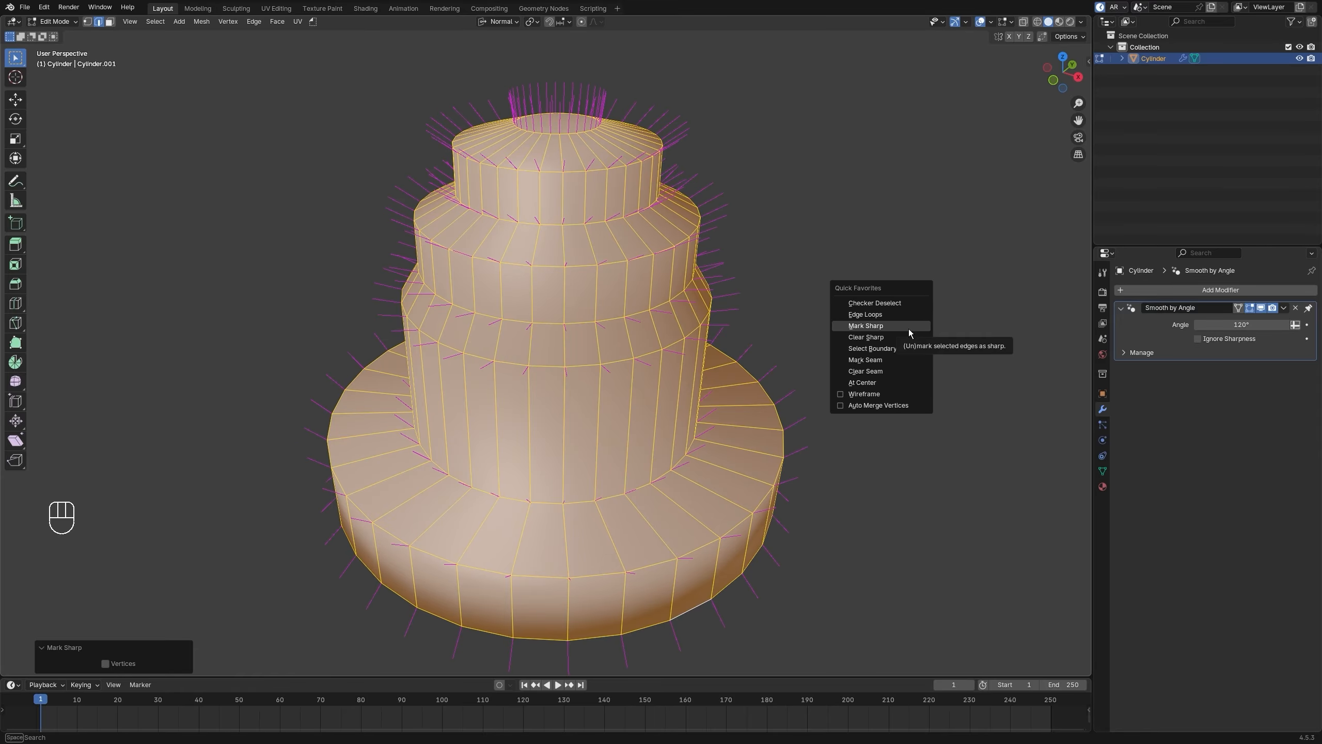
left_click(909, 329)
key("q")
left_click(904, 337)
Step: Try marking the second tier's upper edge loop as sharp and clear the mark again
key("2")
left_click(618, 264, "alt")
key("KP_Decimal")
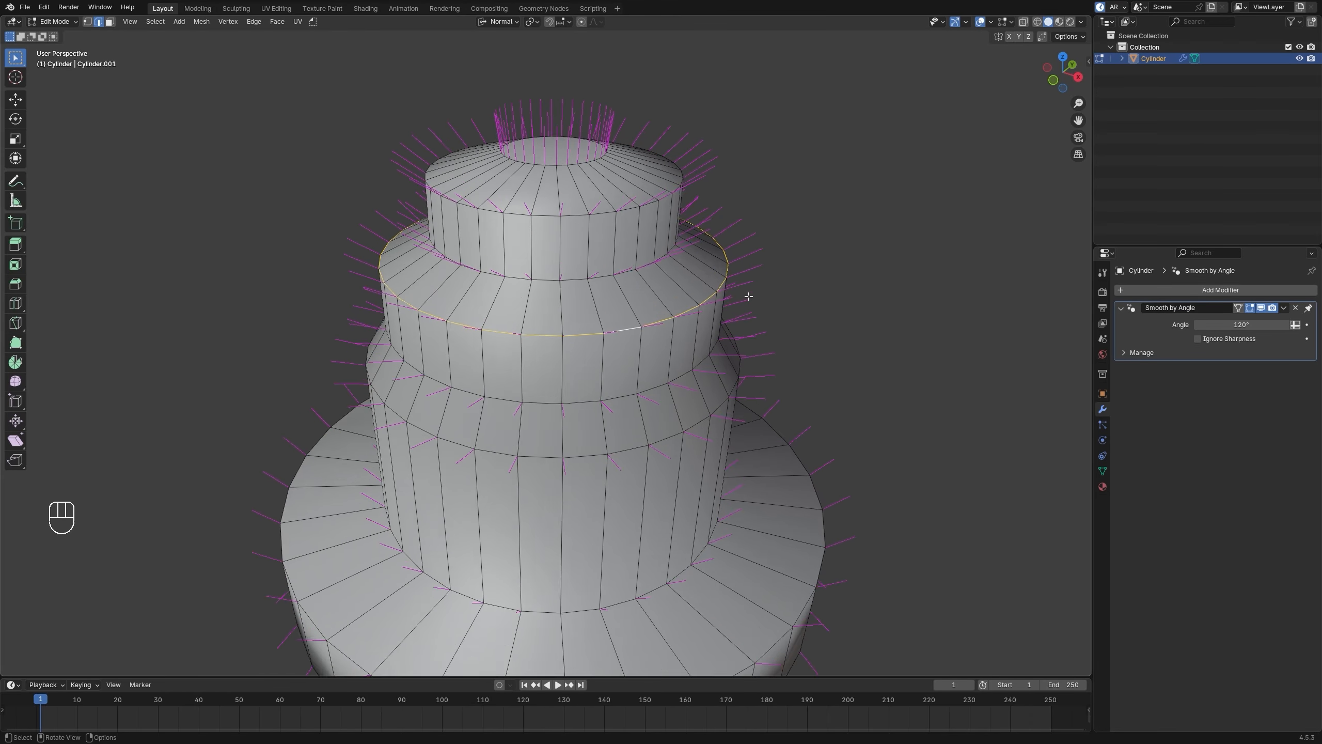
key("q")
left_click(909, 351)
scroll(910, 357, "up", 2)
key("q")
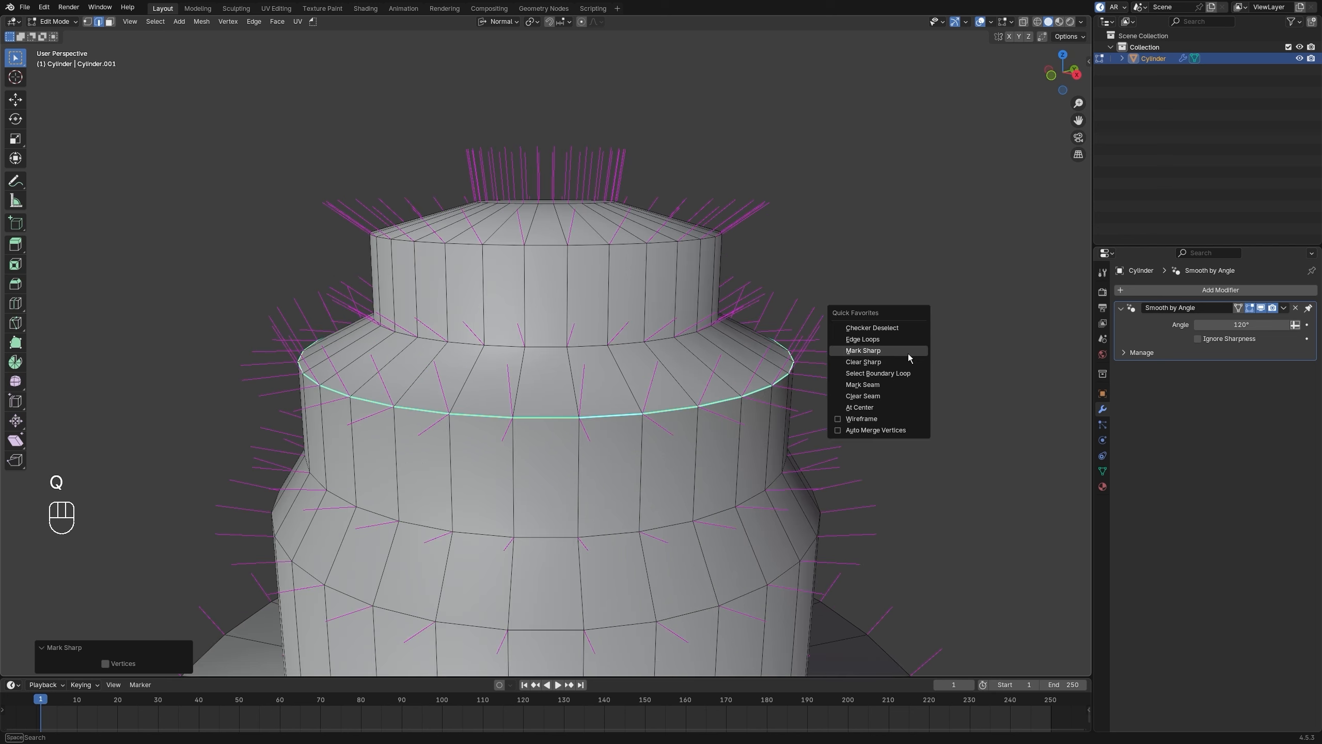
left_click(910, 357)
Step: Select the whole cylinder mesh and switch to the front orthographic view
scroll(904, 361, "down", 5)
key("a")
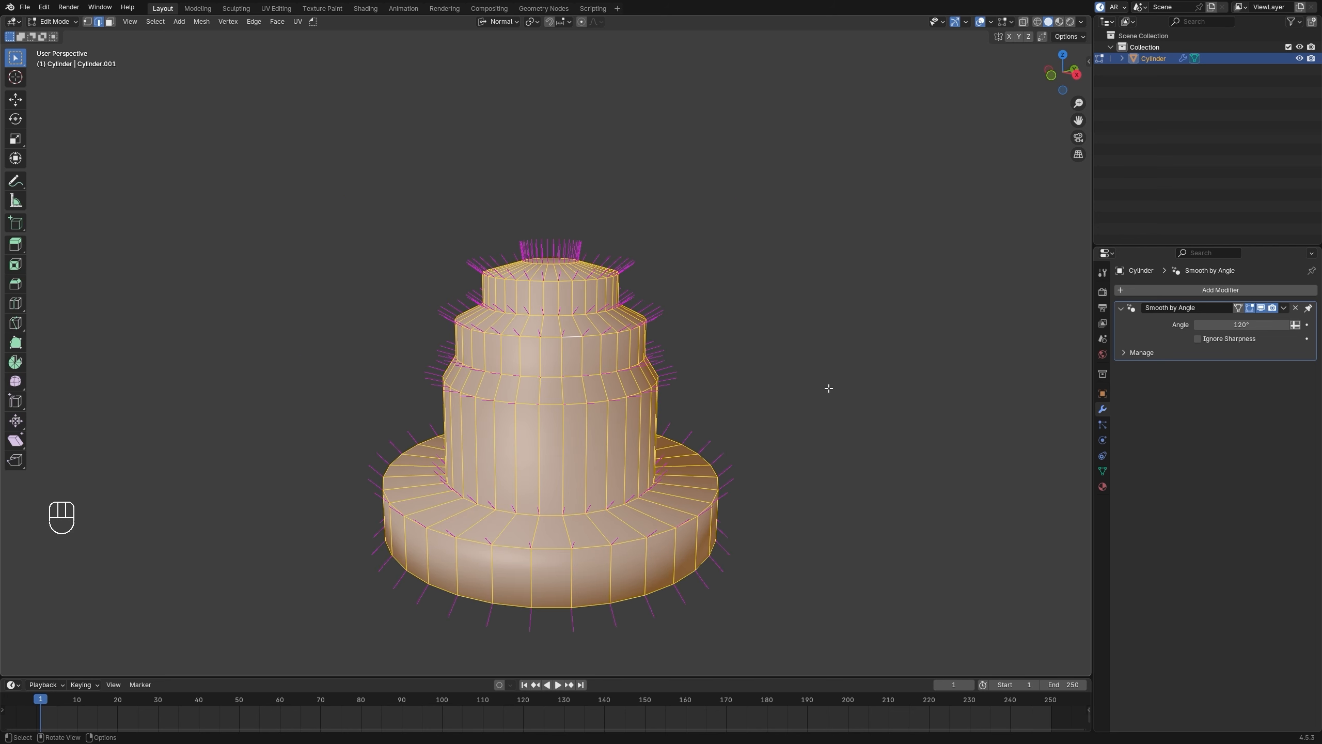
middle_click_drag(830, 388, 831, 316, "shift")
key("grave")
middle_click_drag(742, 299, 782, 419, "shift")
scroll(784, 420, "up", 2)
Step: Select all faces of the top two tiers, including those on the far side, and shade them smooth
key("3")
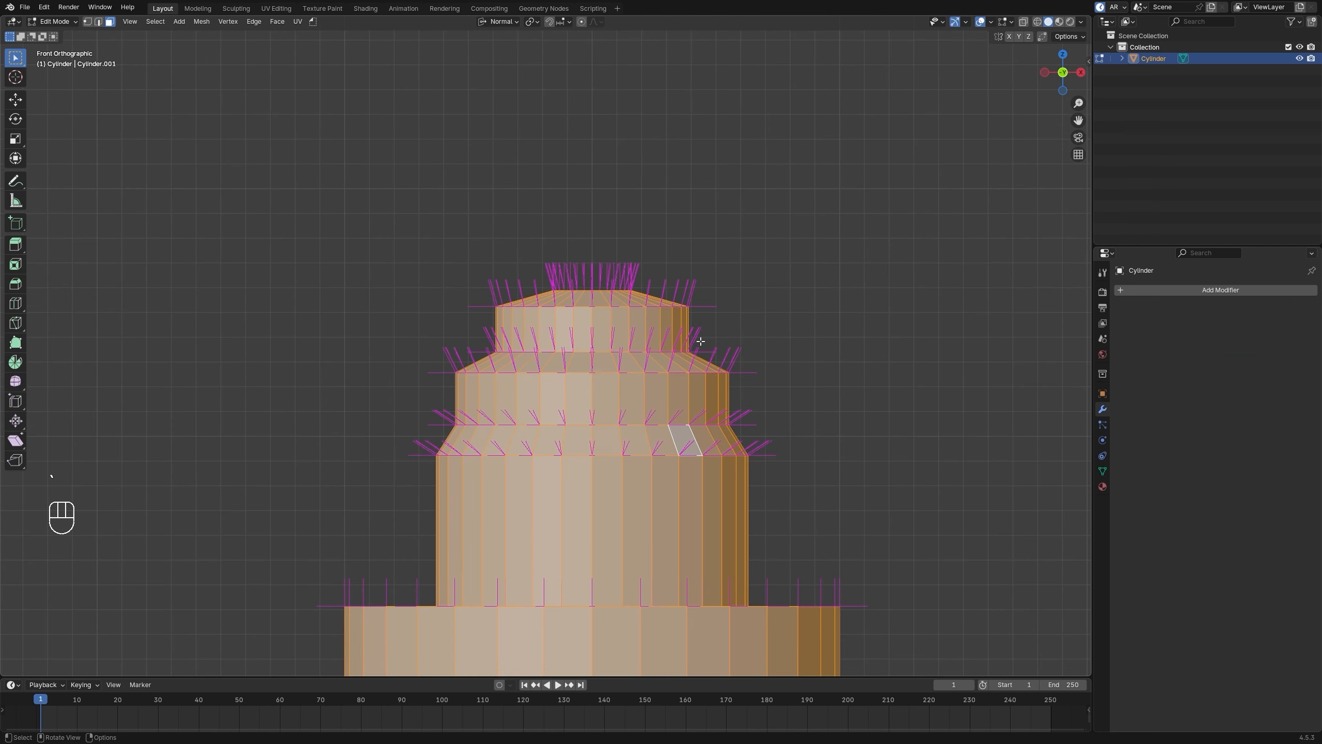
key("3")
key("z")
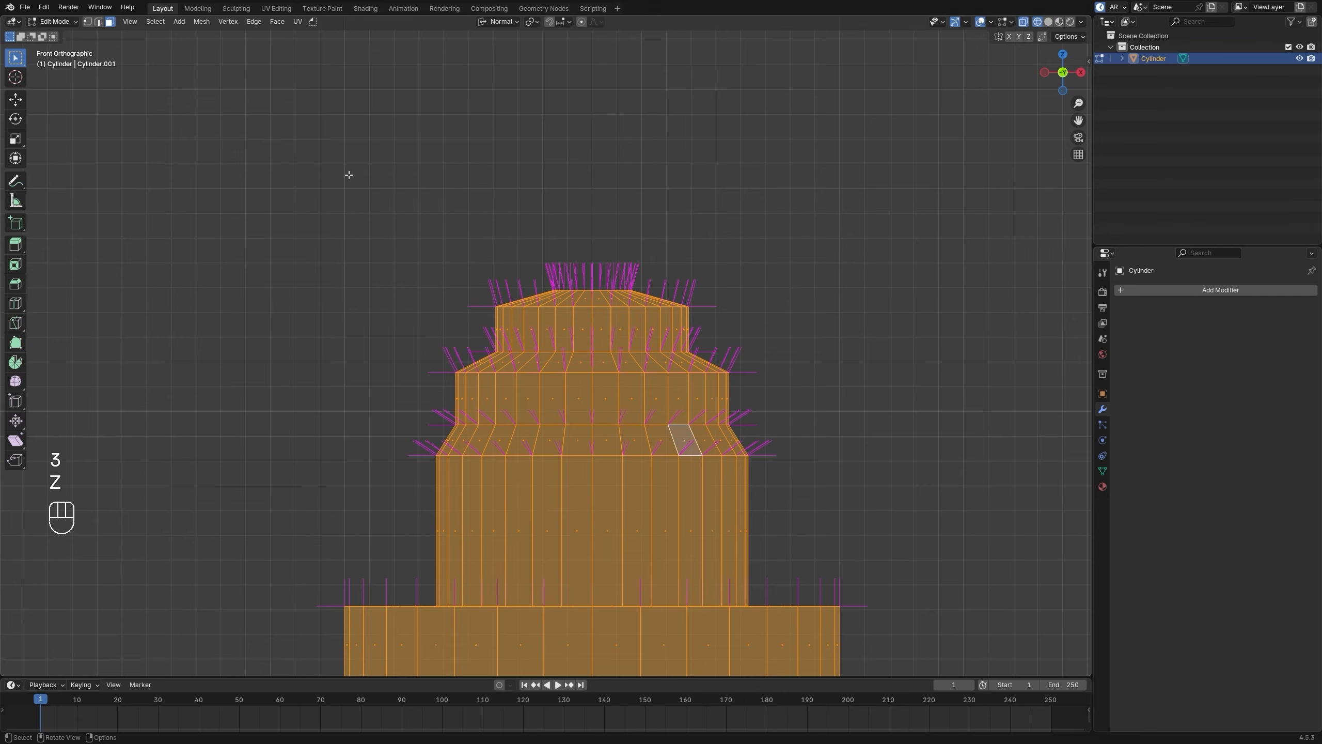
mouse_move(349, 174)
left_mouse_down()
mouse_move(673, 340)
mouse_move(763, 410)
left_mouse_up()
key("z")
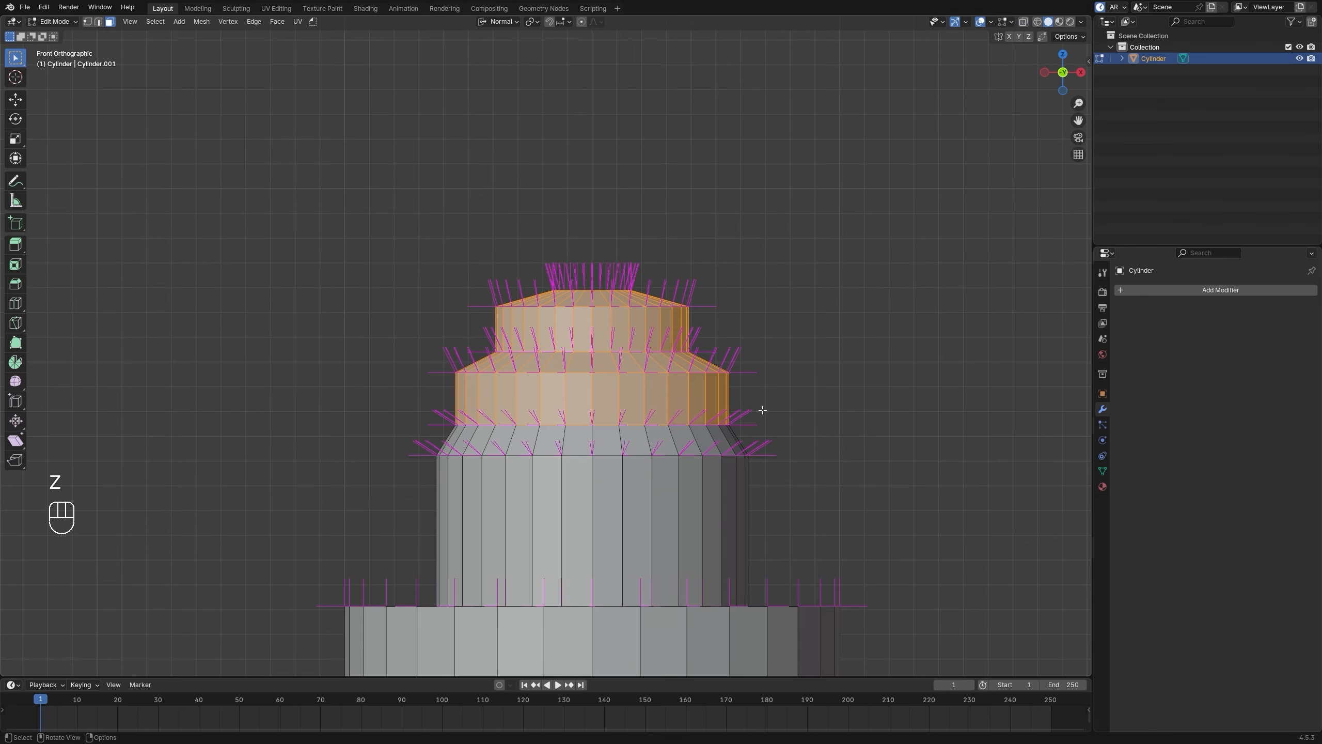
middle_click_drag(763, 410, 818, 357)
right_click(888, 337)
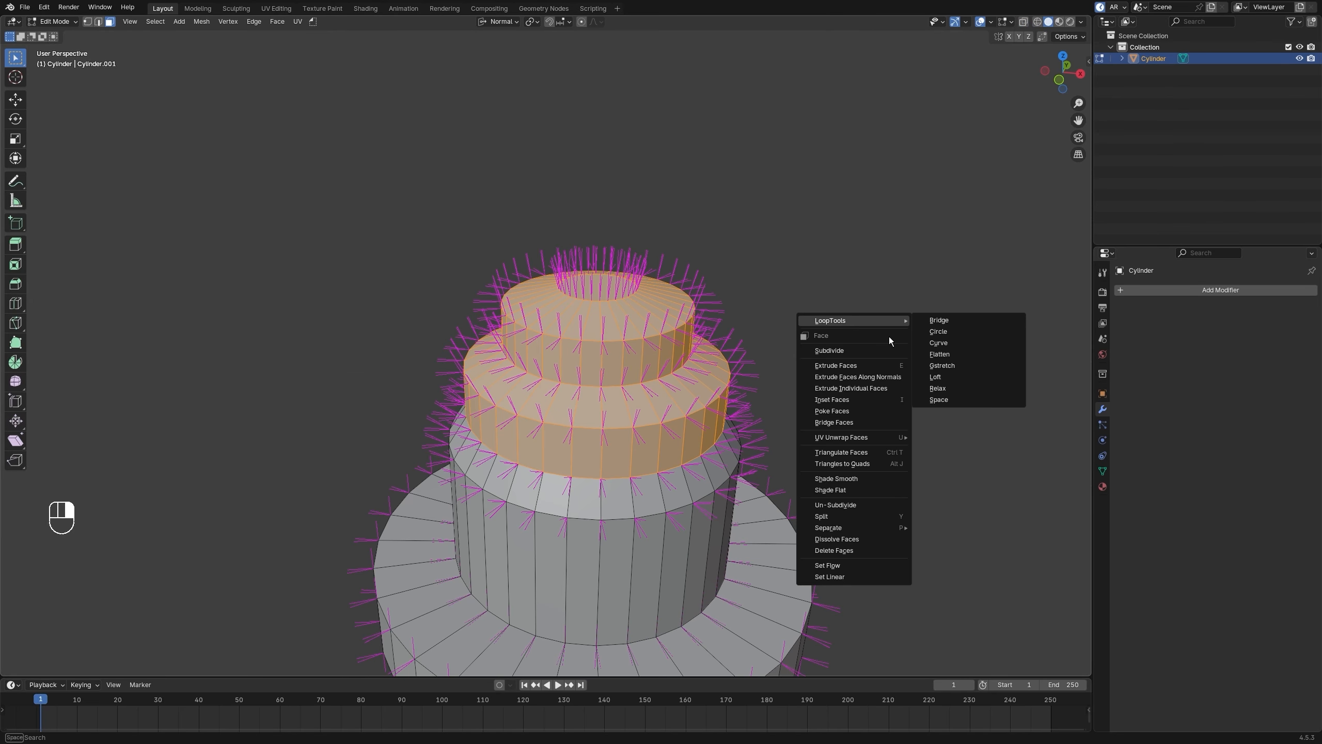
left_click(860, 479)
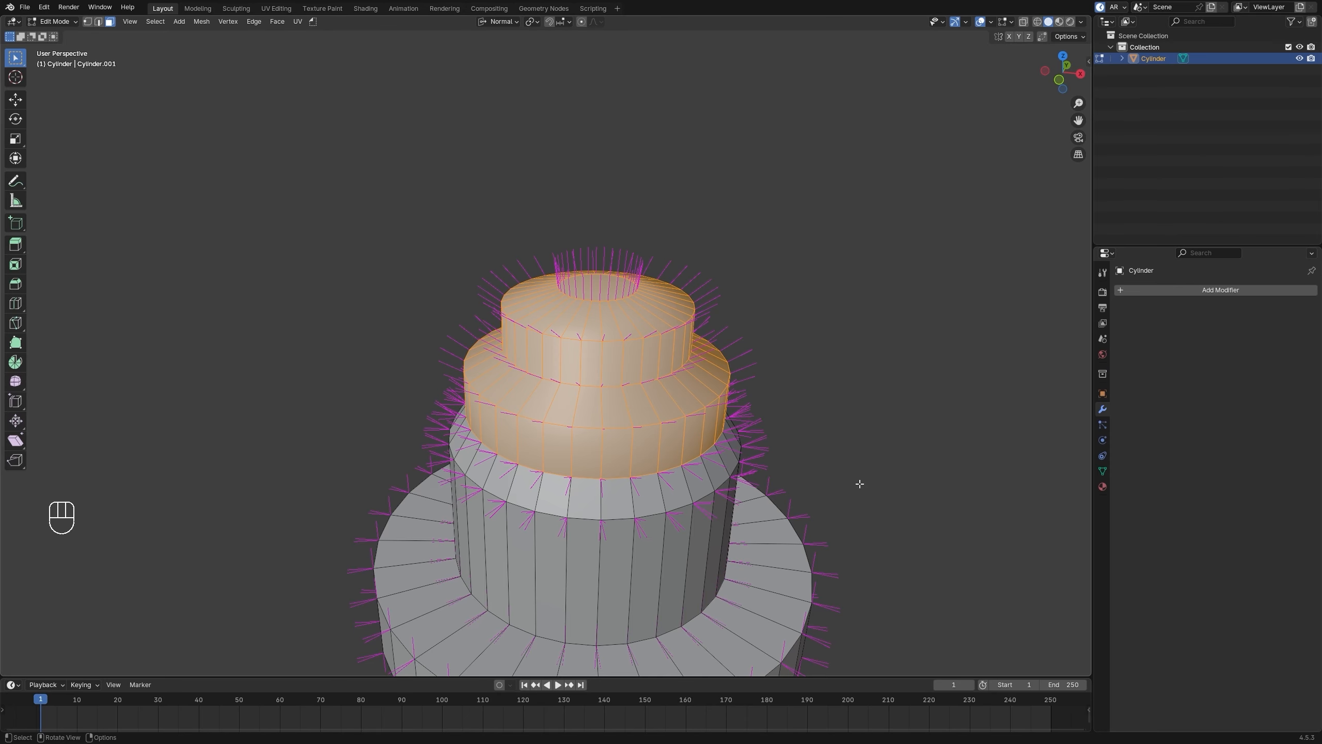
middle_click_drag(863, 444, 862, 422)
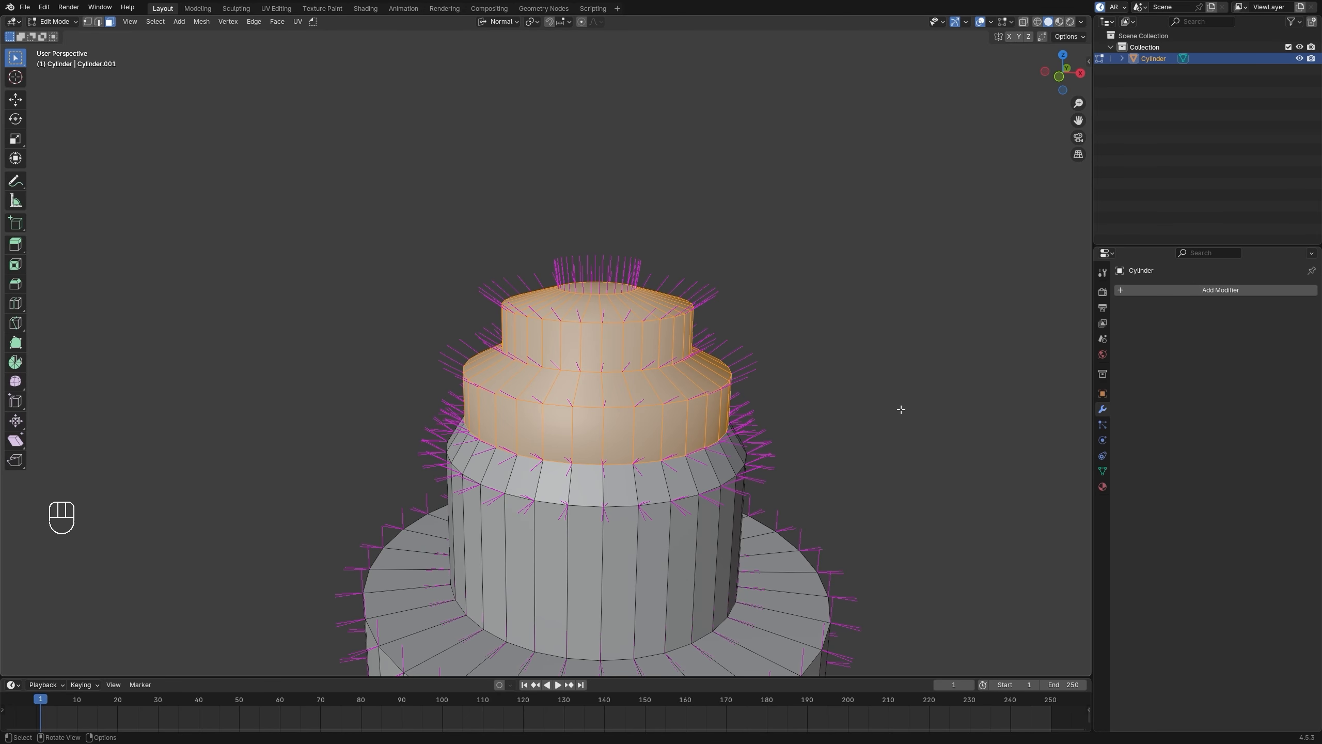
Step: Mark the edge loop at the second tier's upper rim as sharp and examine the shaded cylinder in Object Mode
left_click(916, 400)
key("2")
left_click(671, 406, "alt")
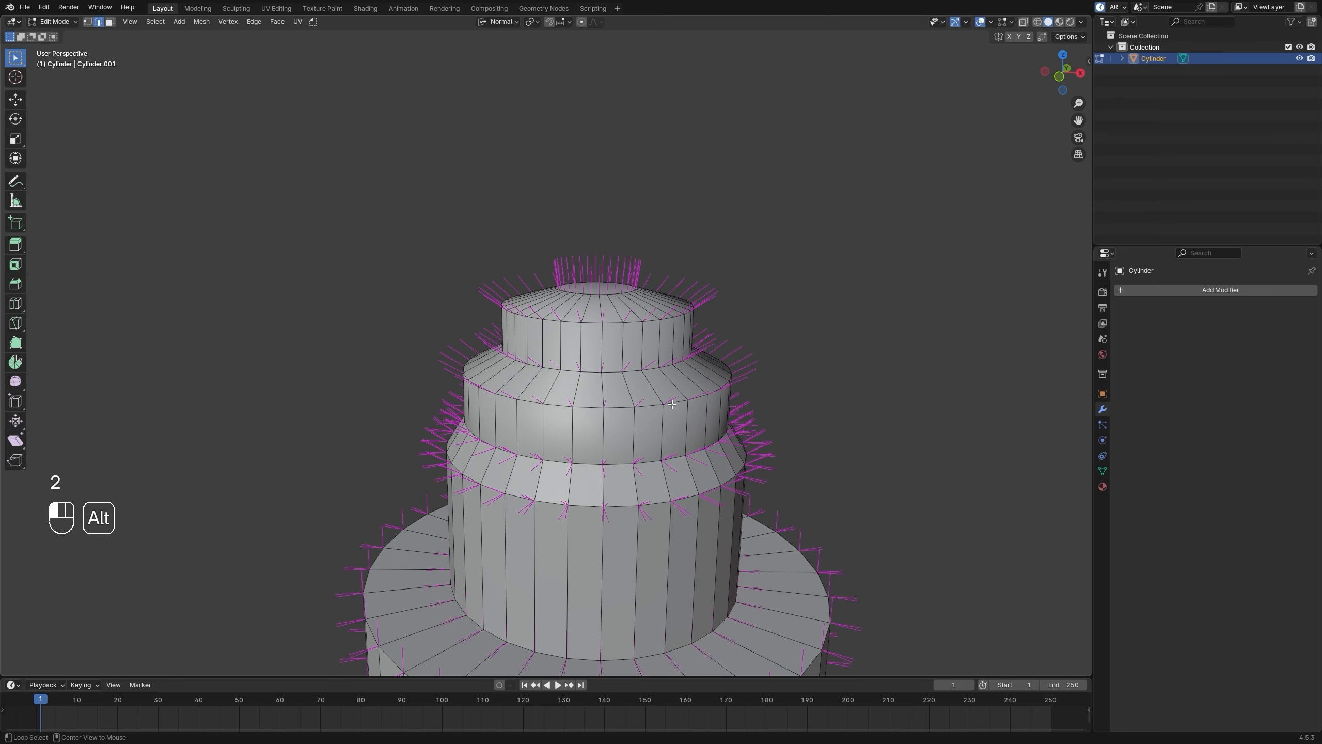
scroll(856, 414, "up", 2)
key("q")
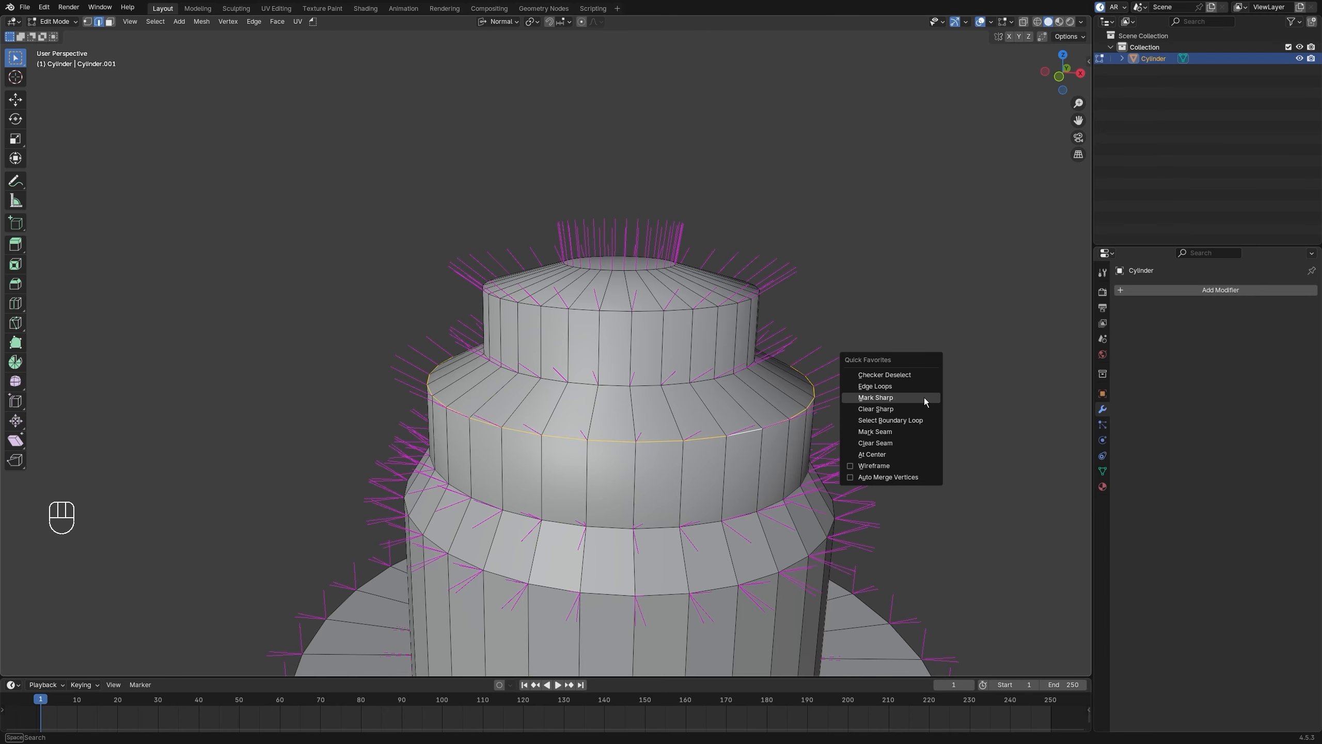
left_click(924, 397)
scroll(951, 399, "down", 3)
key("Tab")
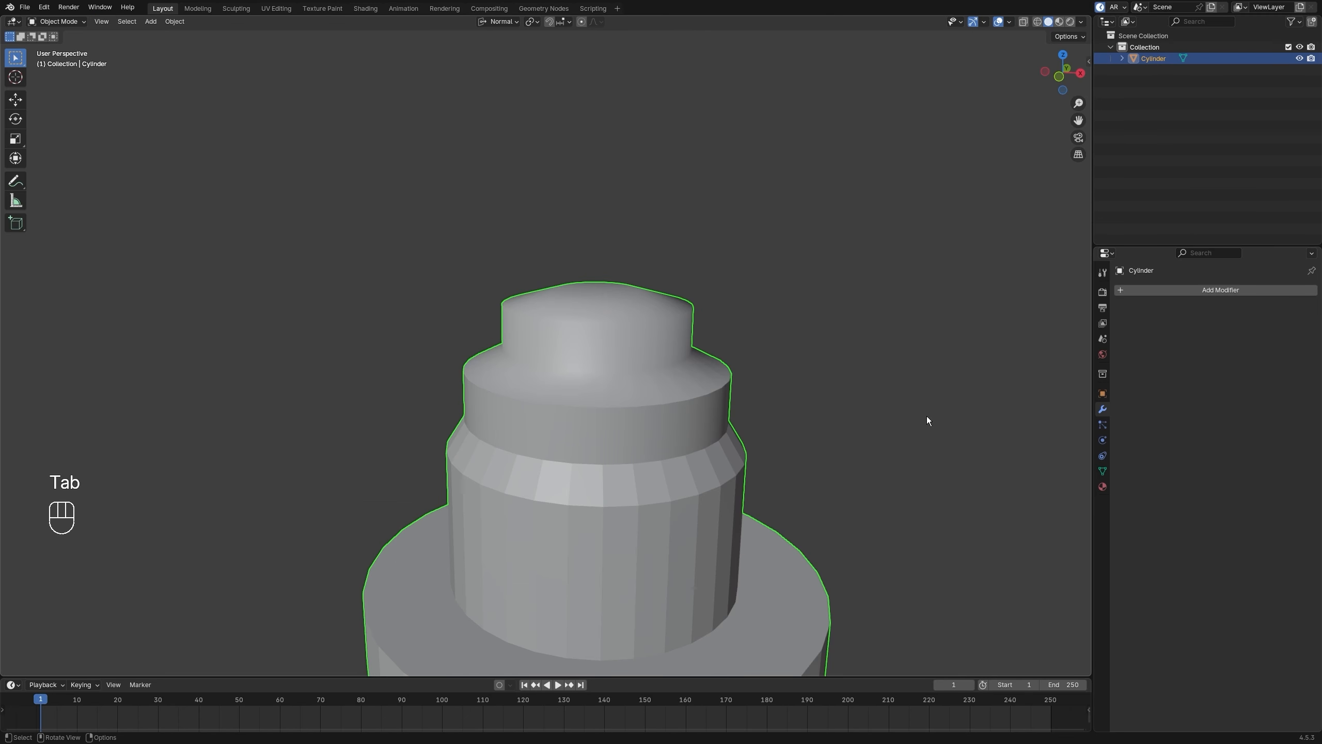
left_click(927, 415)
middle_click_drag(926, 417, 846, 426)
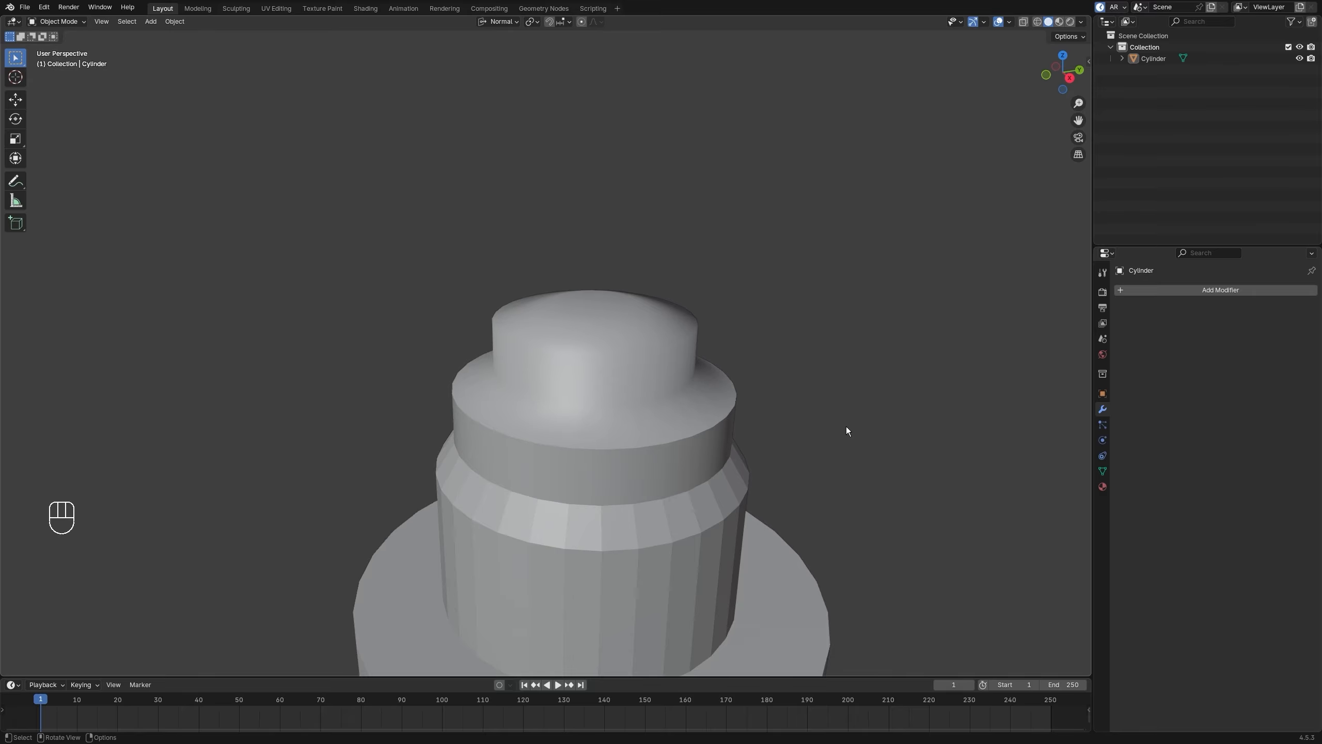
scroll(847, 426, "down", 3)
left_click(606, 447)
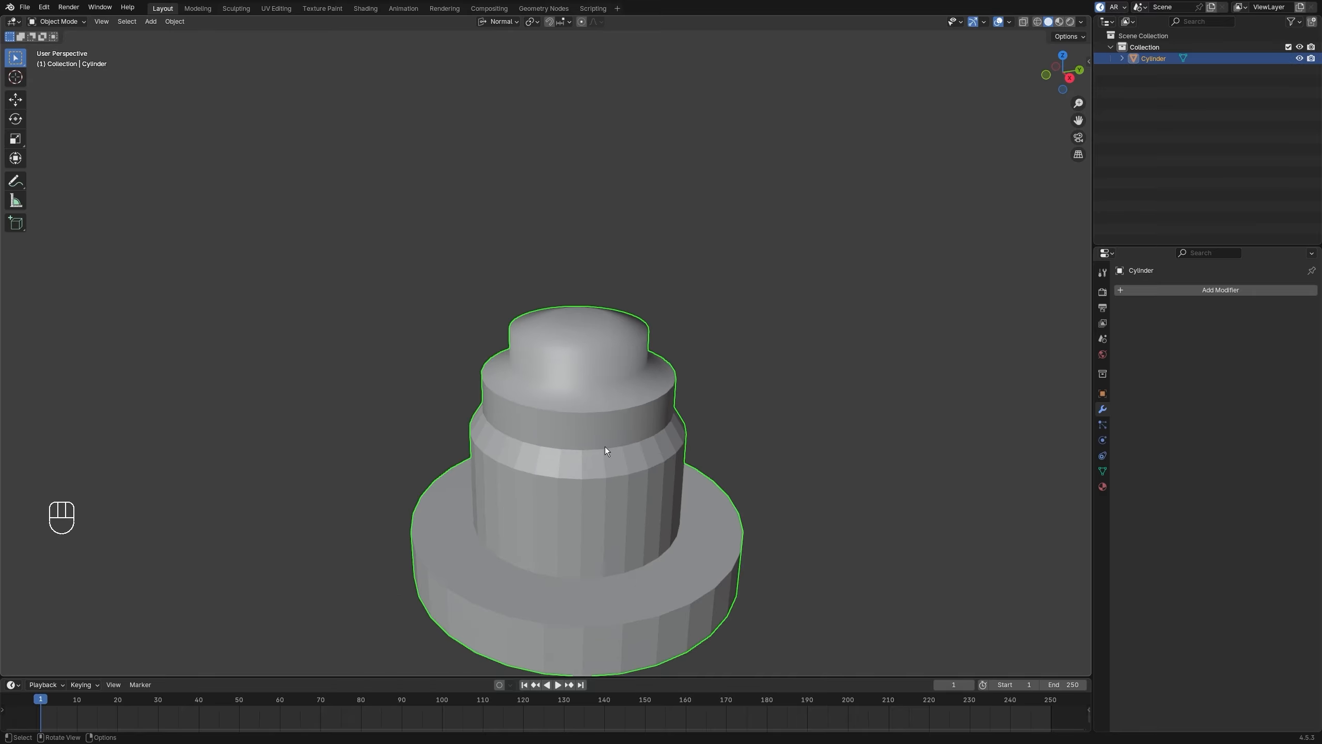
scroll(713, 383, "up", 3)
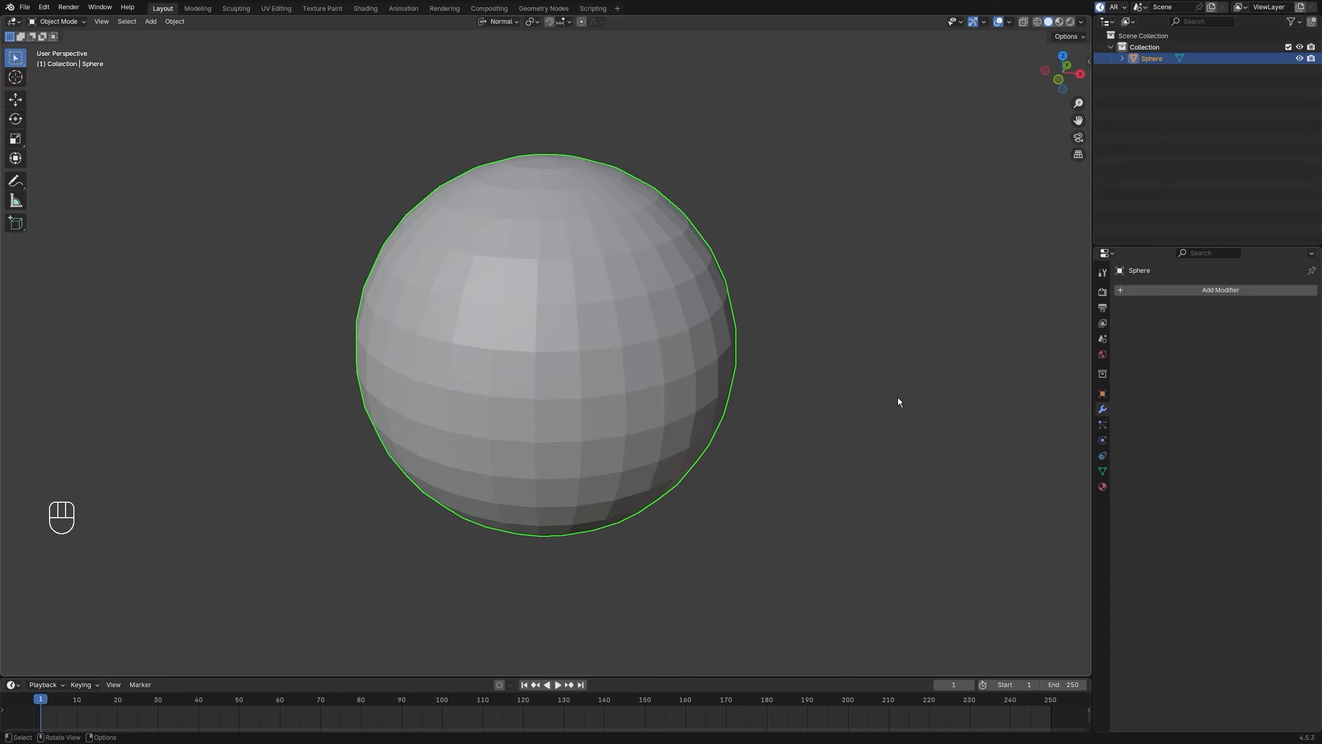
Step: Open the viewport overlay settings and recalculate the normals of the whole sphere to face outward, checking inside and out
left_click(1008, 21)
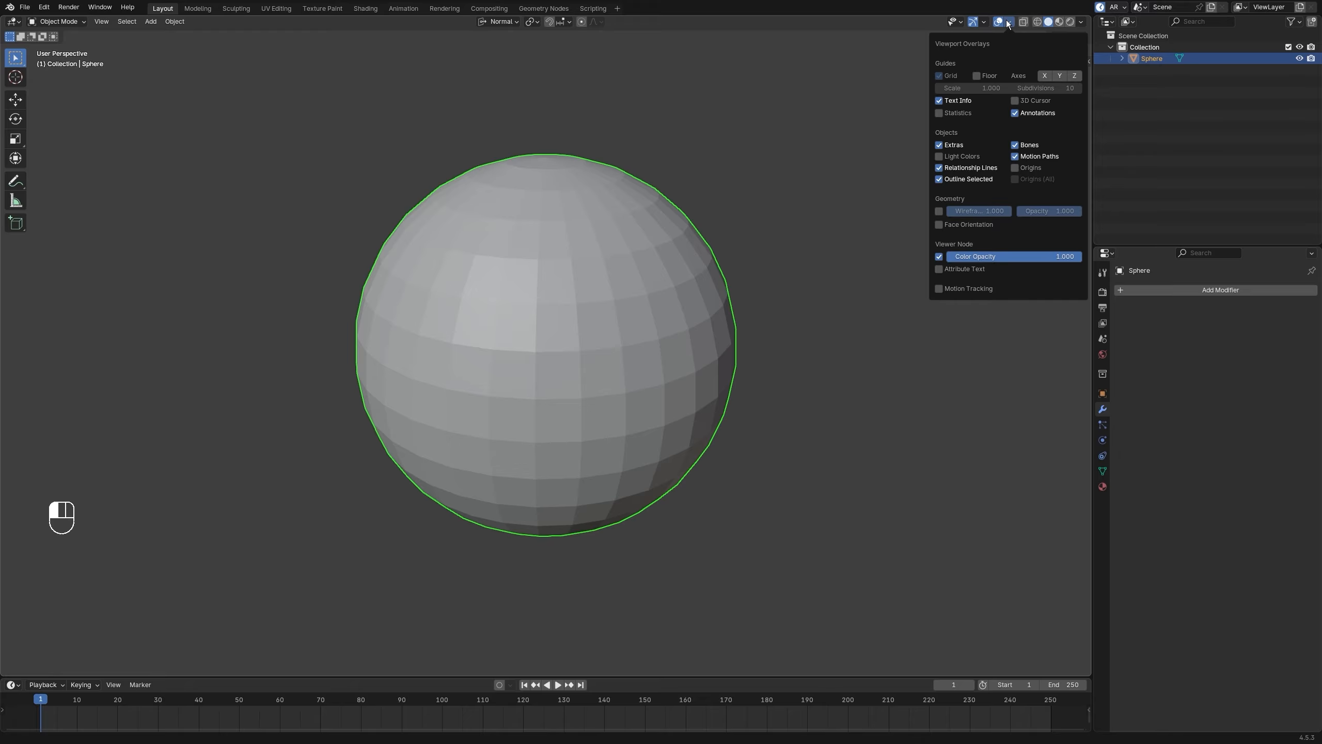
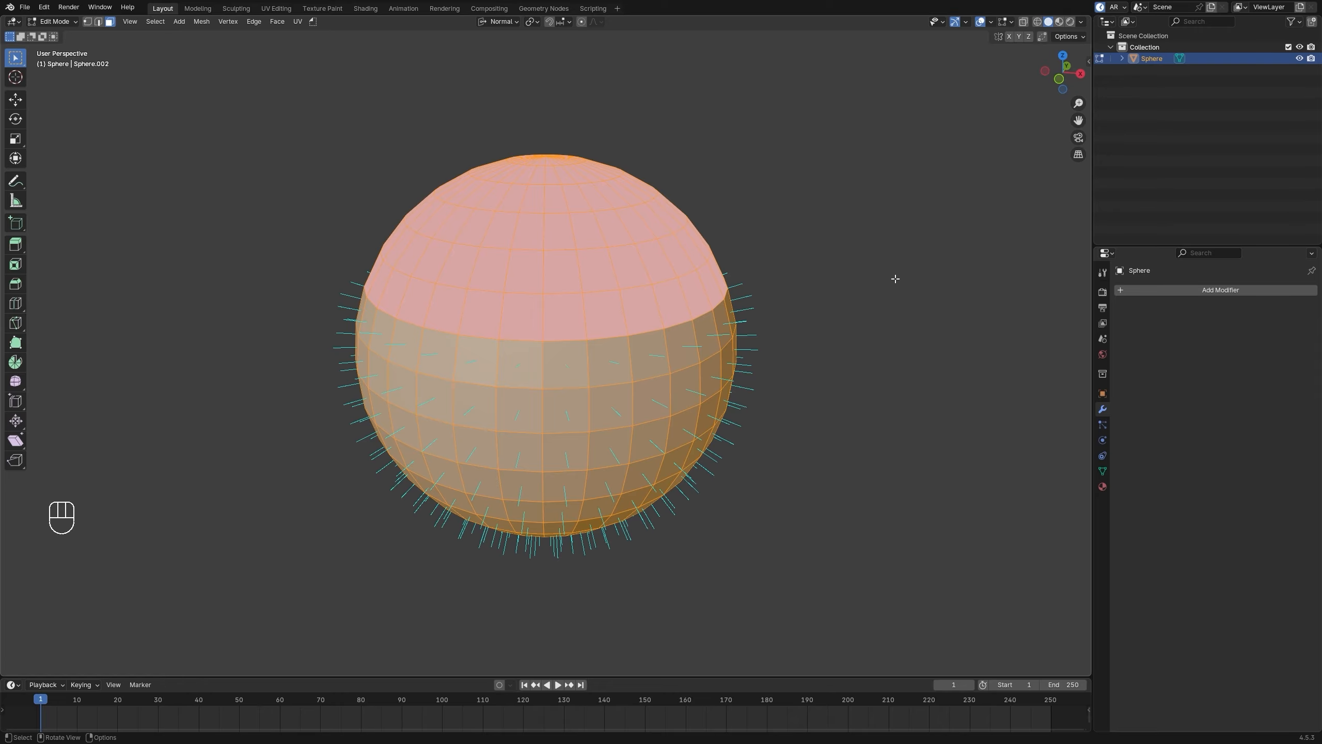
key("shift+n")
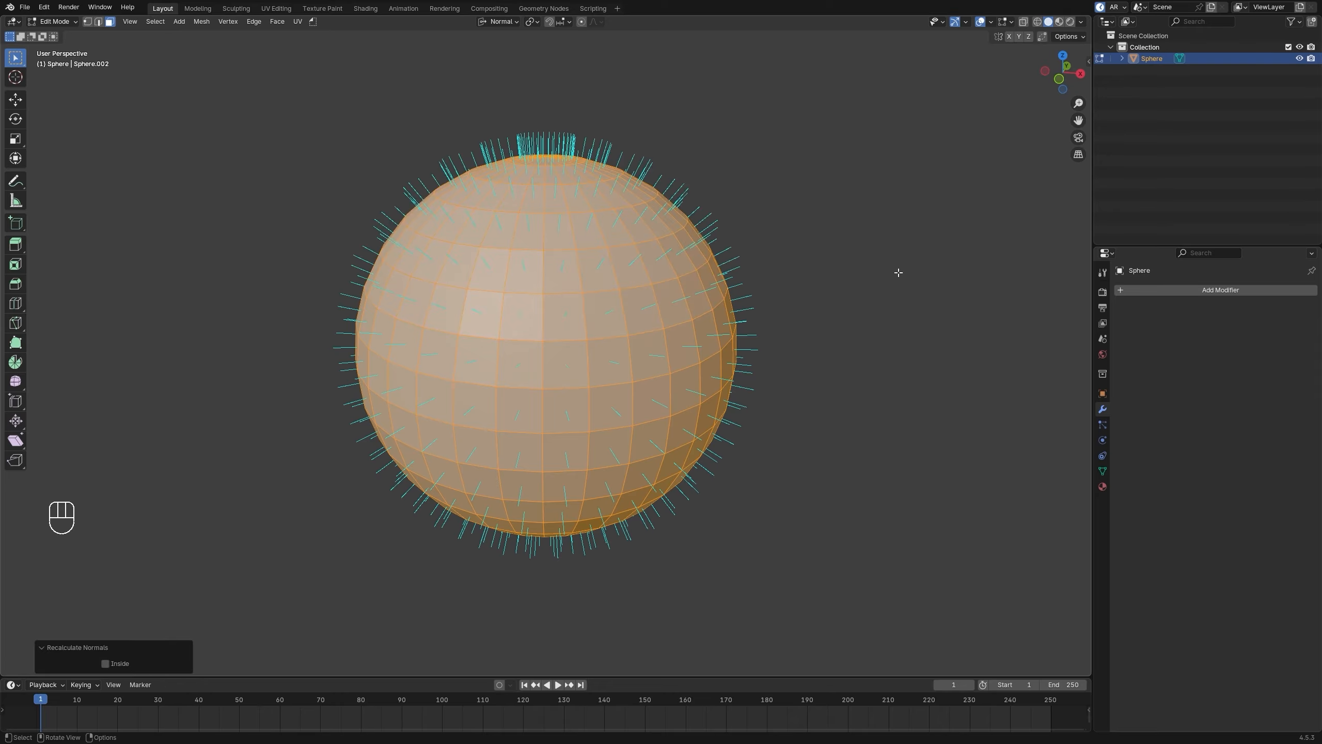
scroll(711, 329, "up", 10)
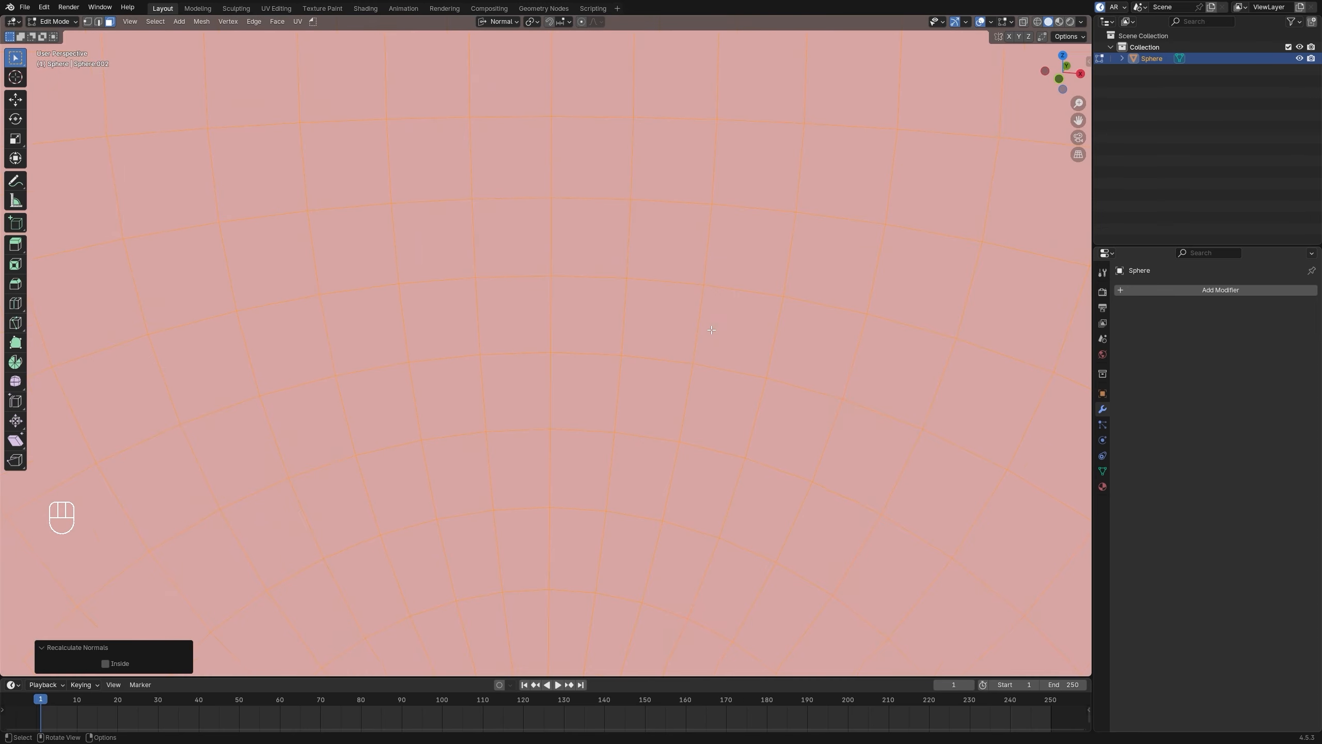
scroll(711, 329, "down", 10)
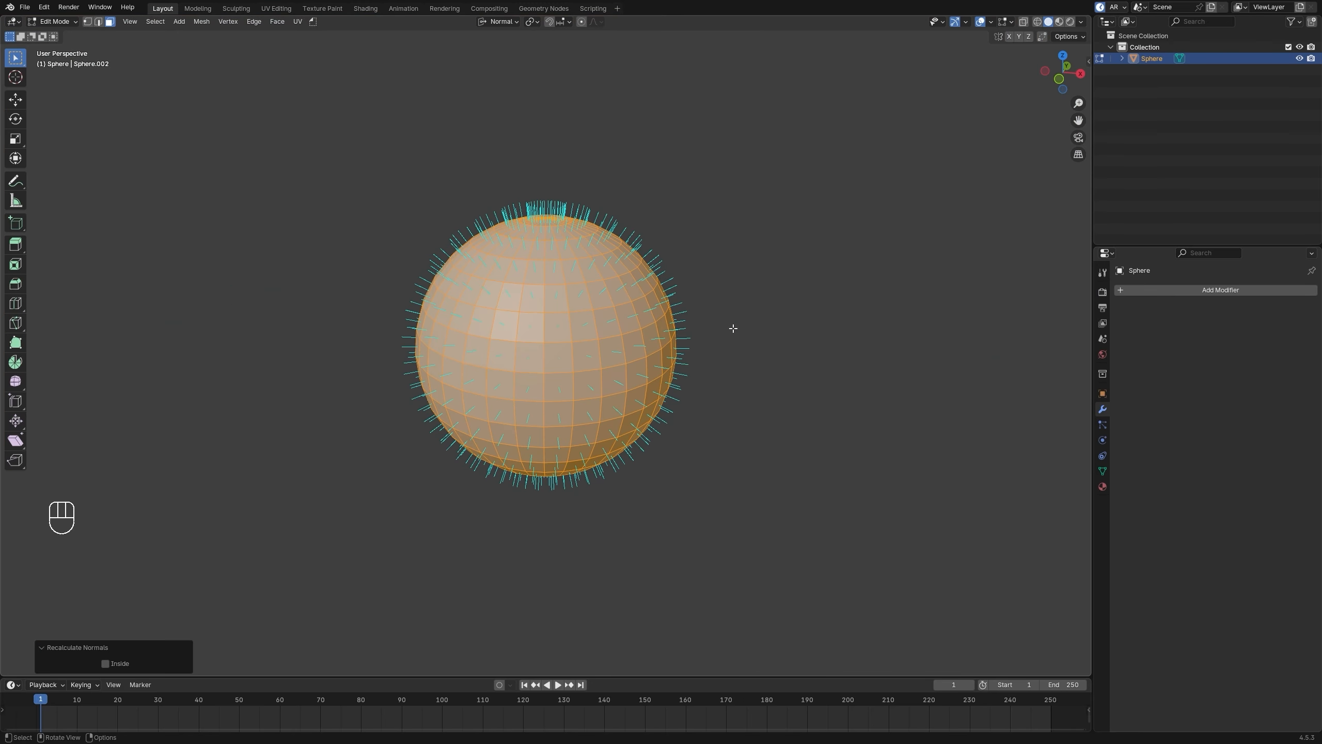
scroll(733, 328, "up", 1)
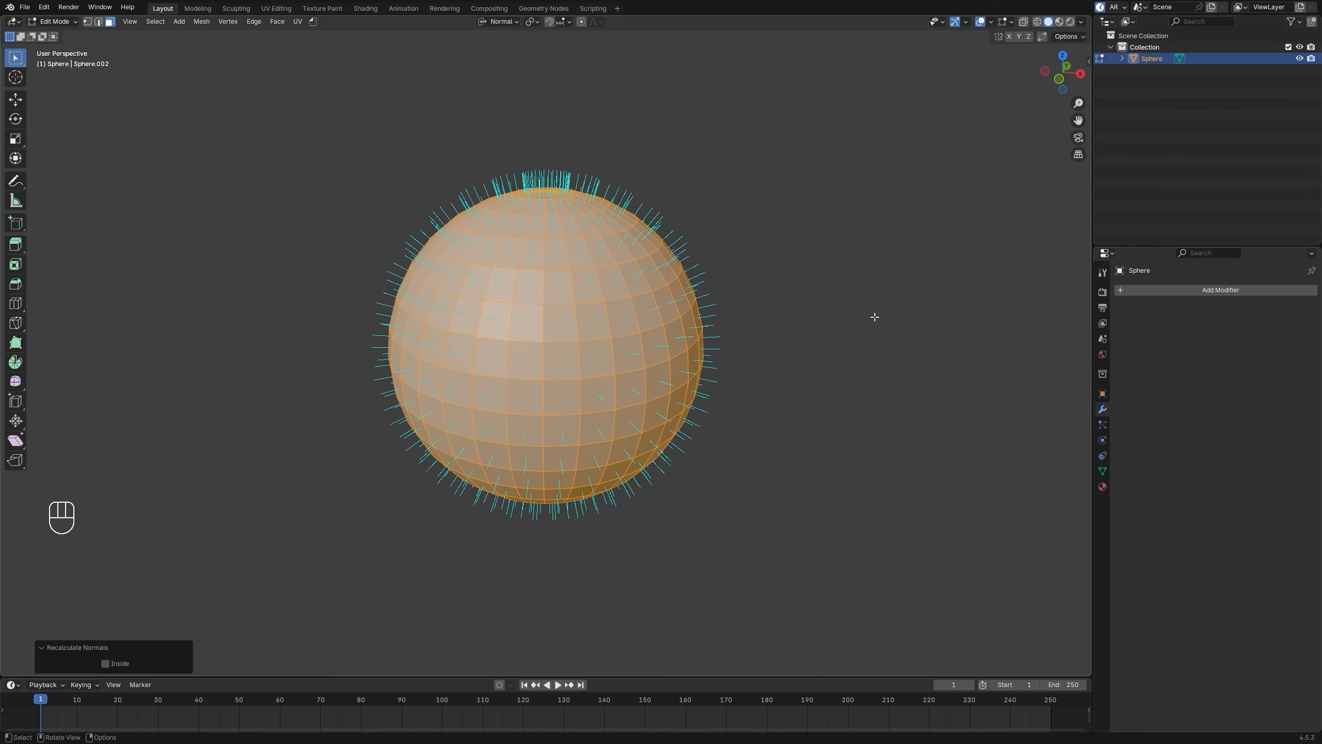
Step: Flip the normals of the two face rows around the sphere's equator, including the far side, and return to Object Mode
key("alt+n")
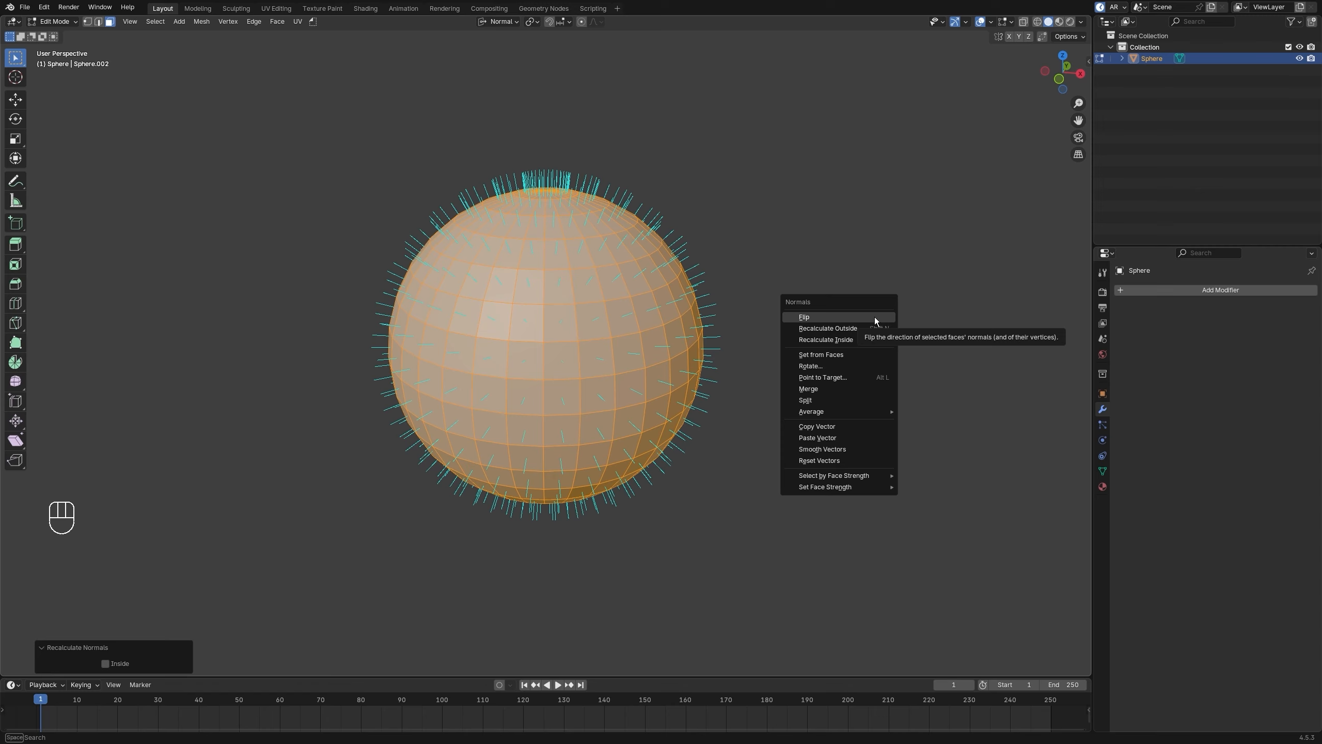
key("grave")
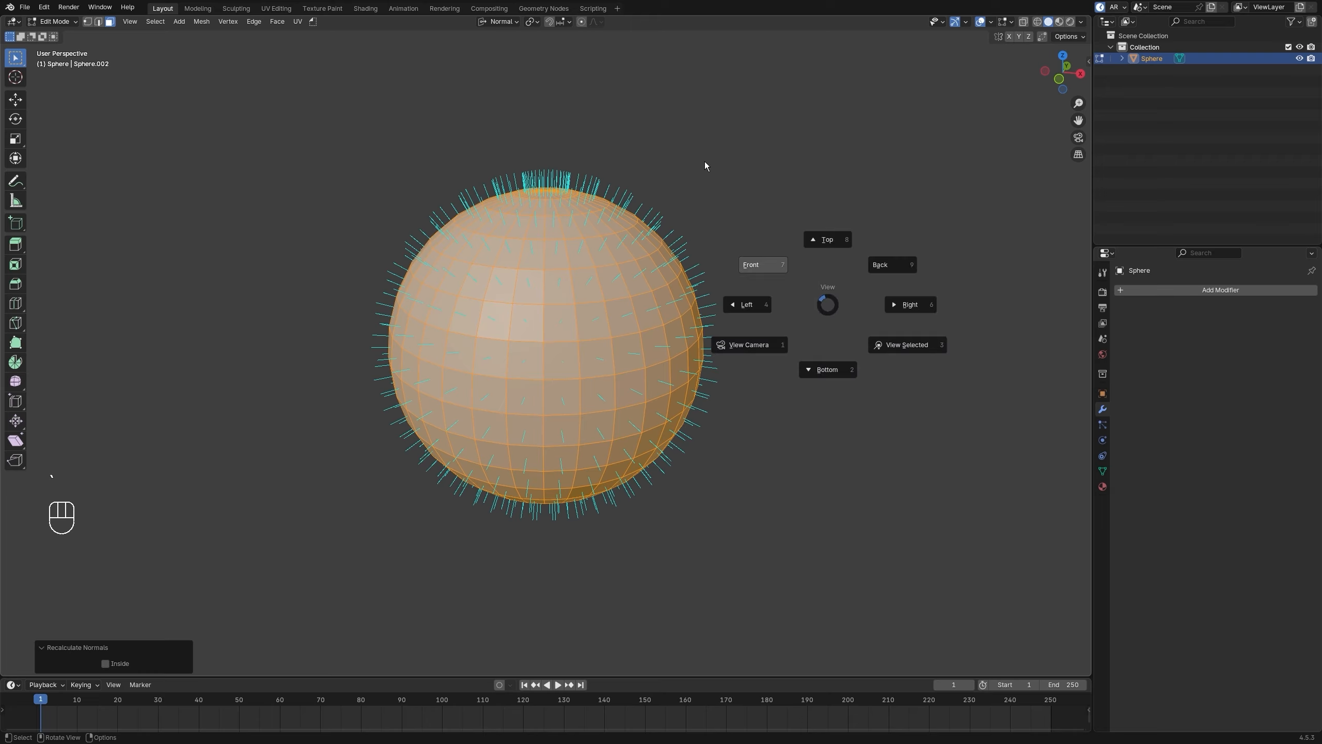
left_click(705, 162)
key("3")
key("alt+z")
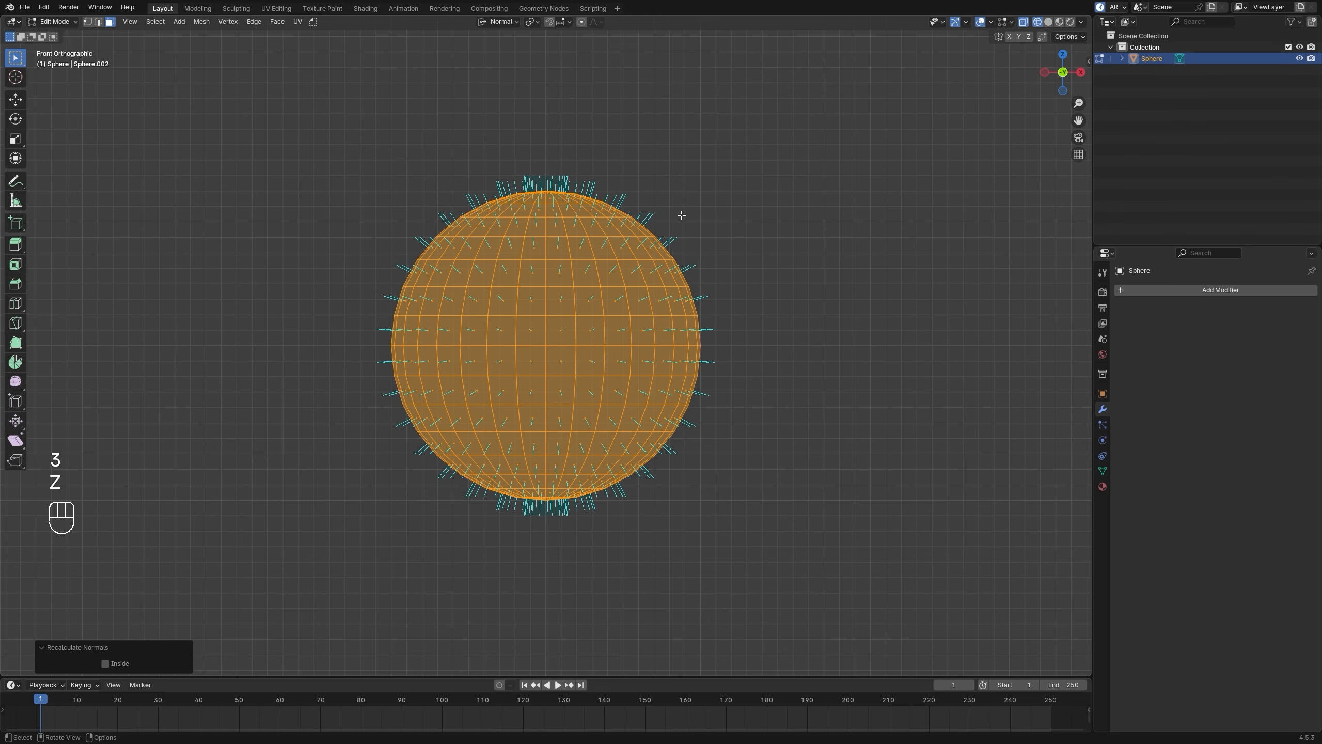
left_click_drag(366, 318, 701, 374)
key("alt+z")
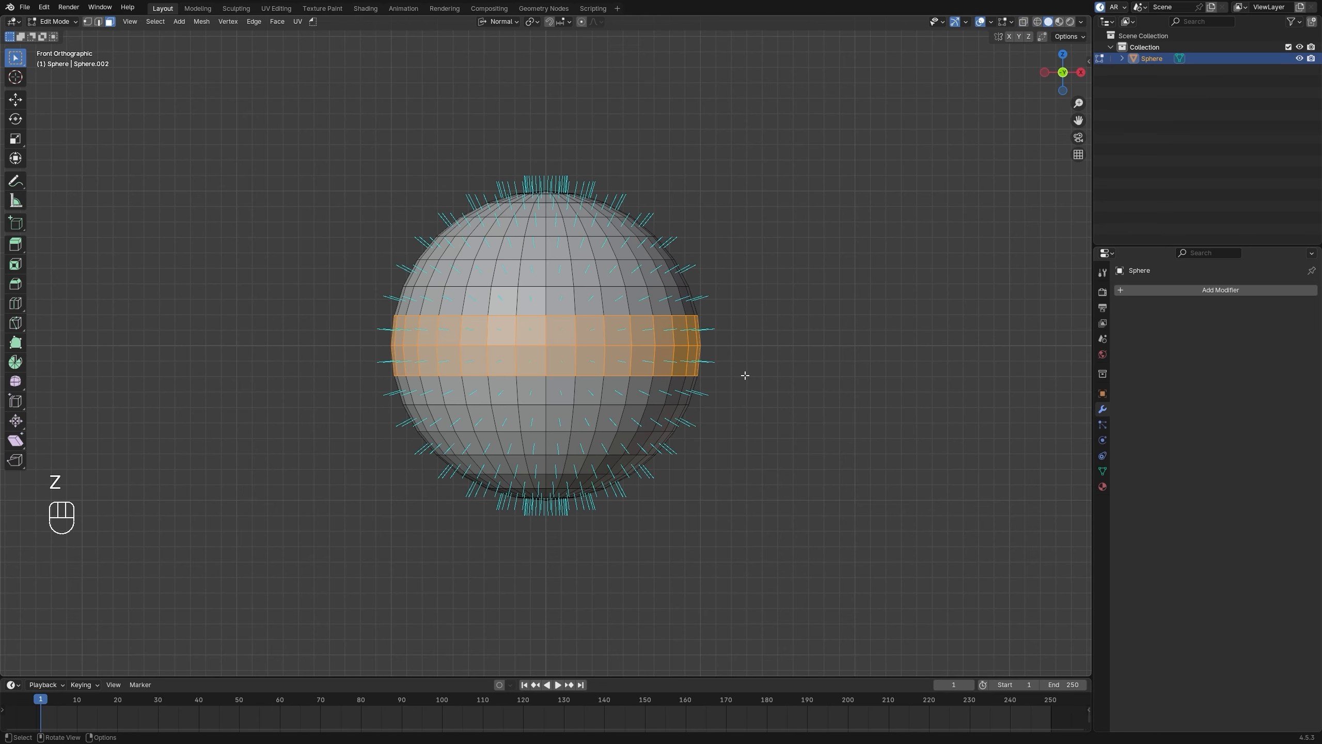
key("alt+n")
left_click(743, 376)
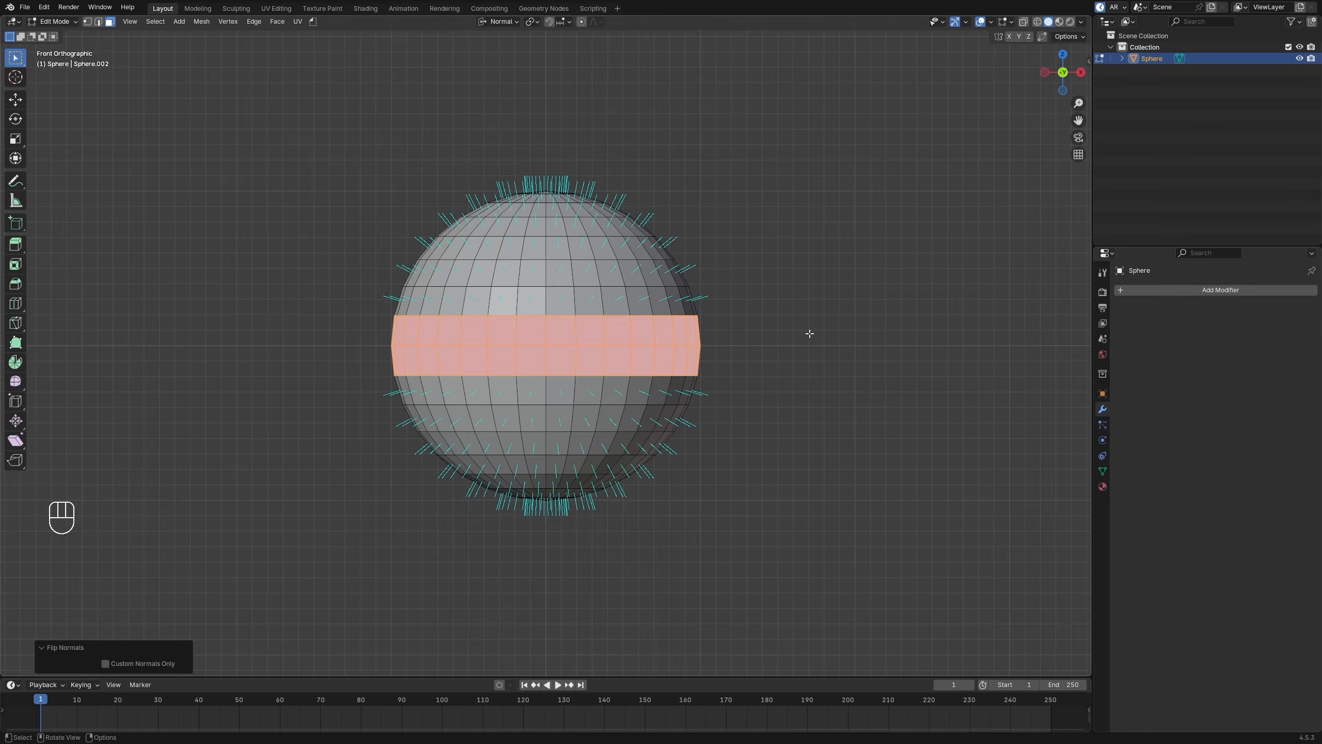
mouse_move(806, 331)
middle_mouse_down()
mouse_move(803, 353)
mouse_move(764, 355)
middle_mouse_up()
left_click(836, 345)
key("Tab")
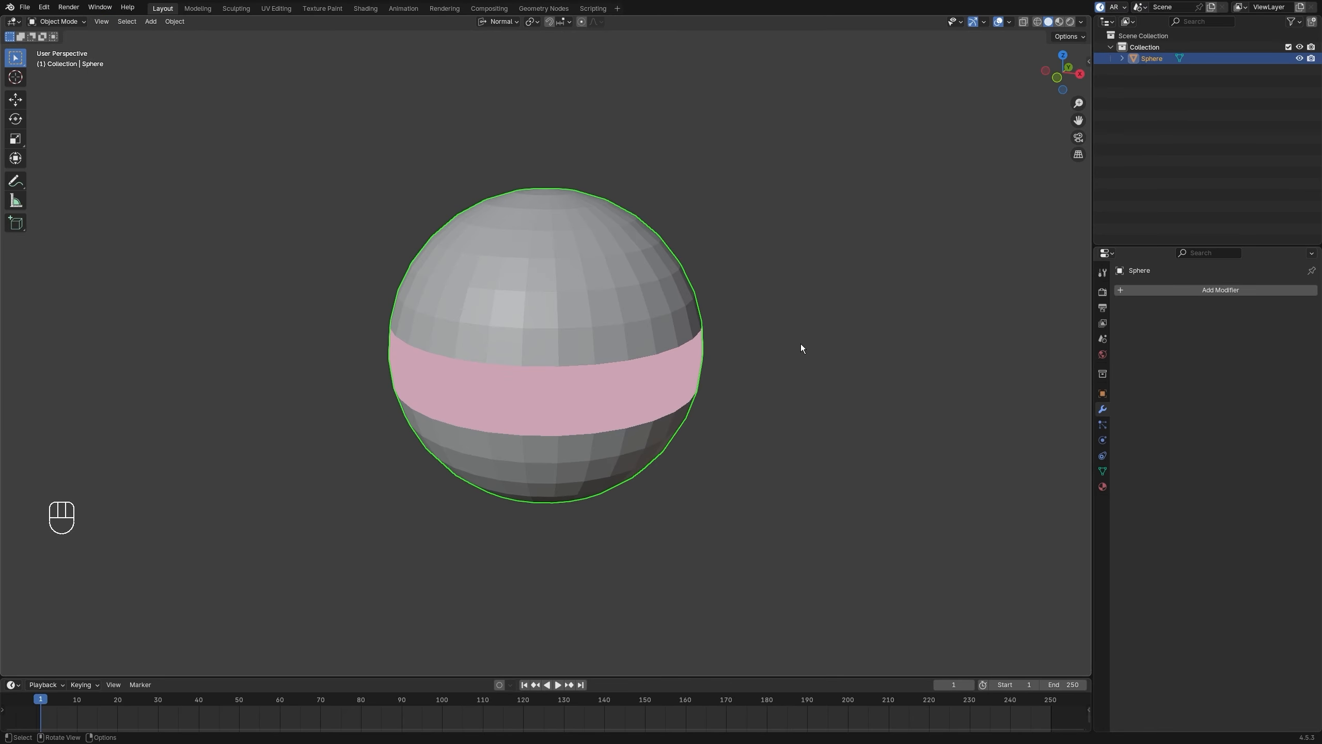
Step: Enable Backface Culling in the viewport shading options and view the sphere from another angle
left_click(1081, 21)
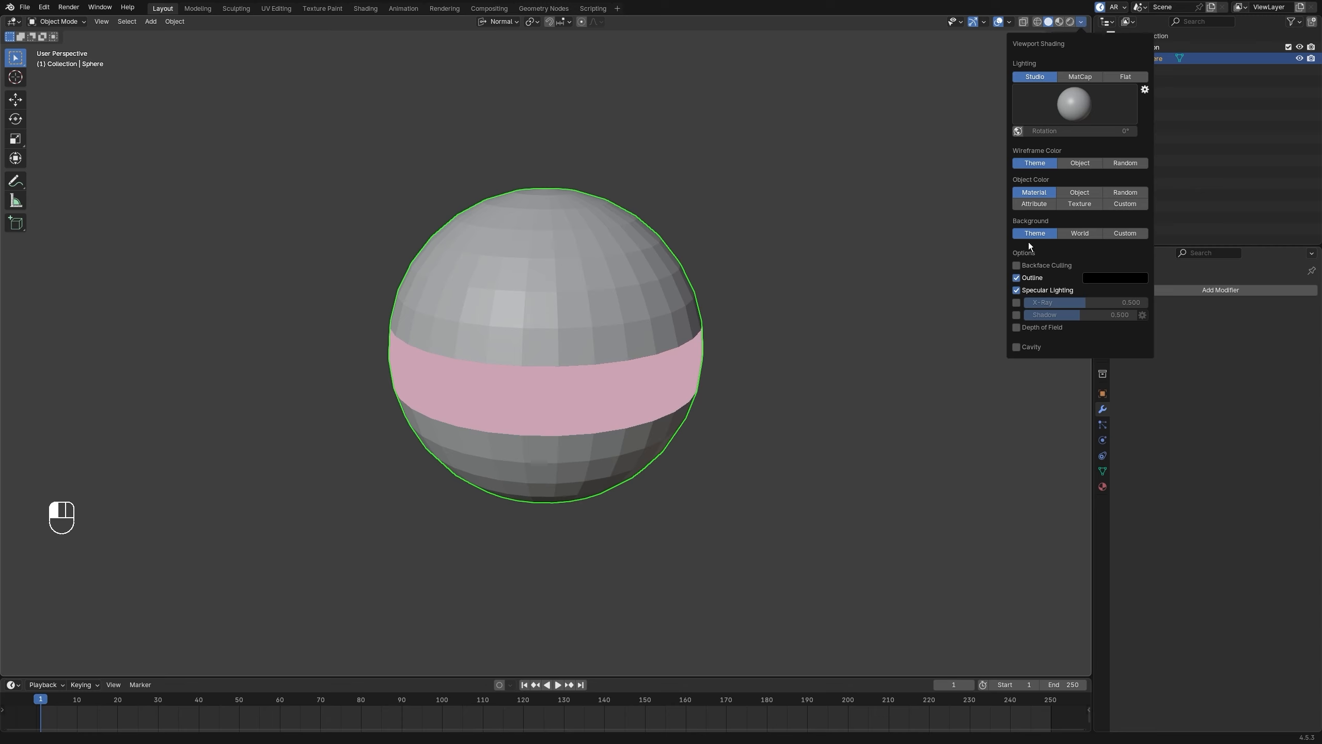
left_click(1021, 253)
left_click(831, 209)
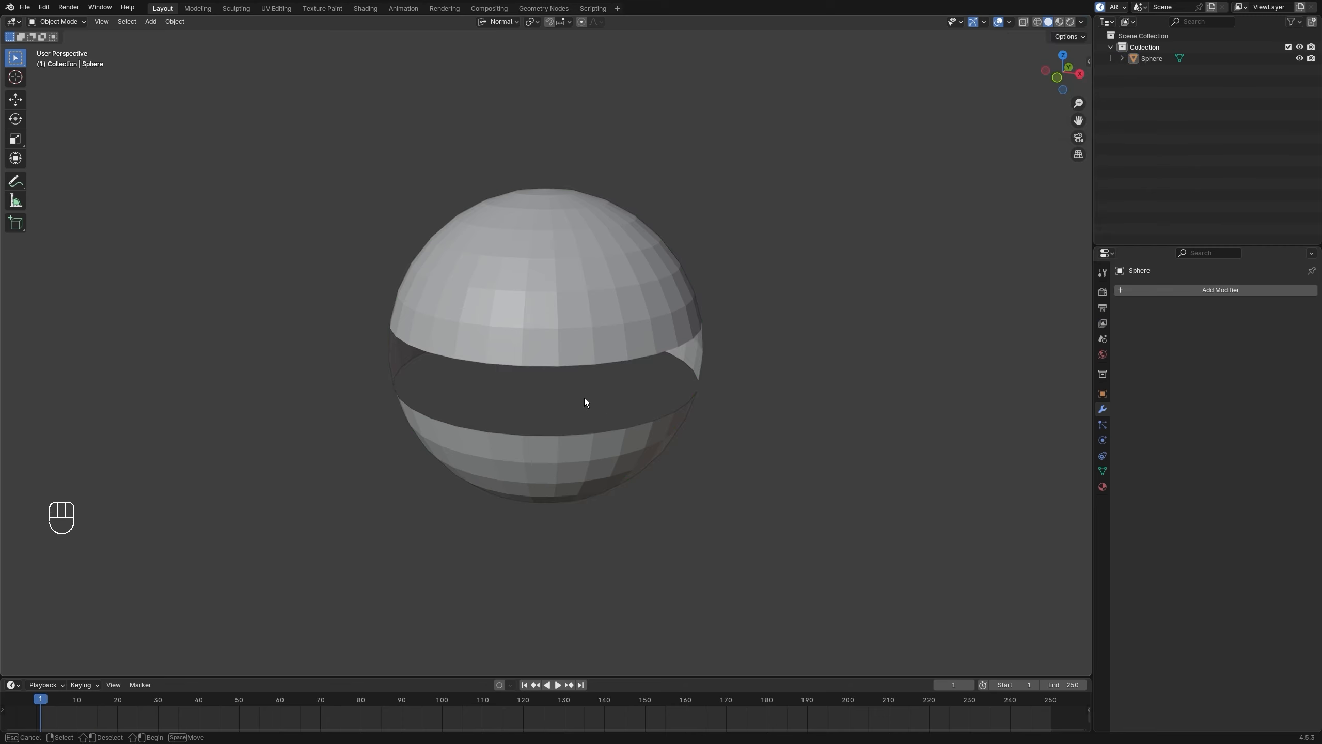
mouse_move(698, 414)
middle_mouse_down()
mouse_move(809, 387)
mouse_move(808, 363)
mouse_move(799, 411)
mouse_move(785, 375)
mouse_move(791, 387)
mouse_move(721, 366)
middle_mouse_up()
left_click(648, 322)
Step: Recalculate the normals of the whole sphere outward and flip them all to face inward
key("Tab")
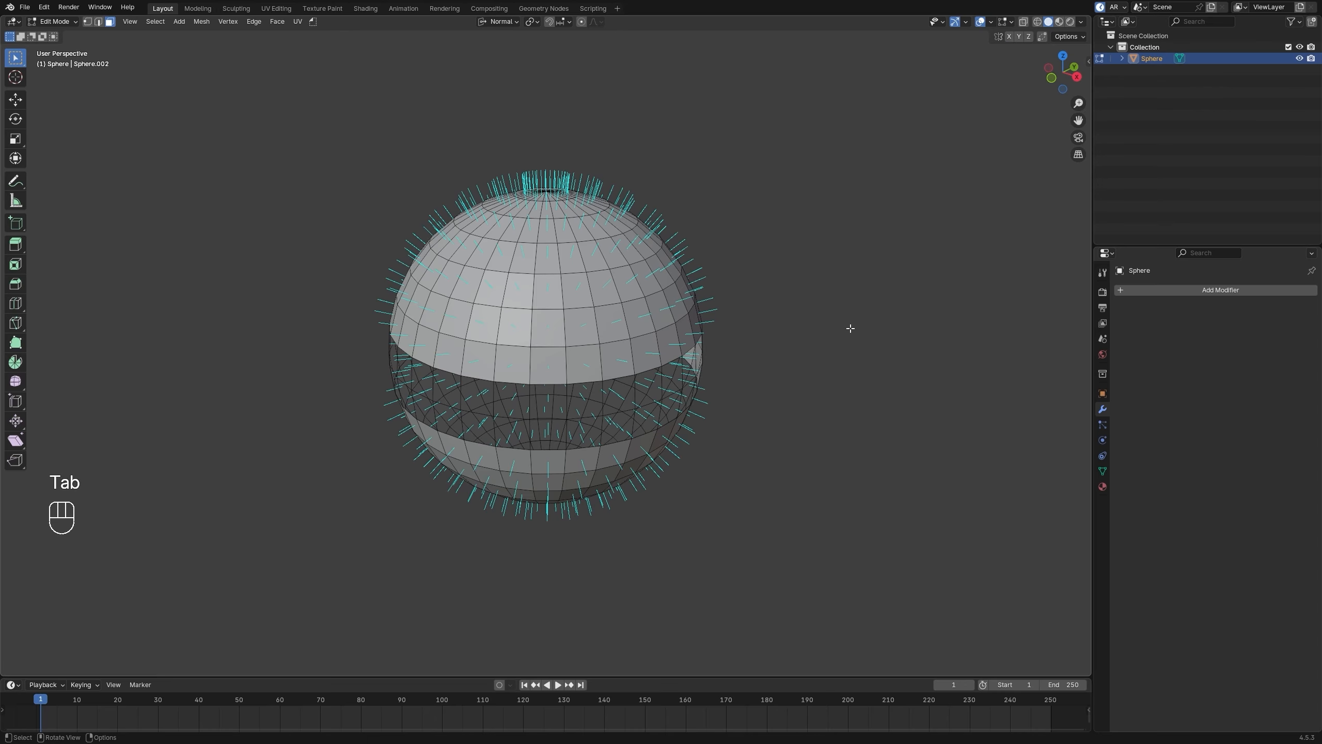
key("a")
key("shift+n")
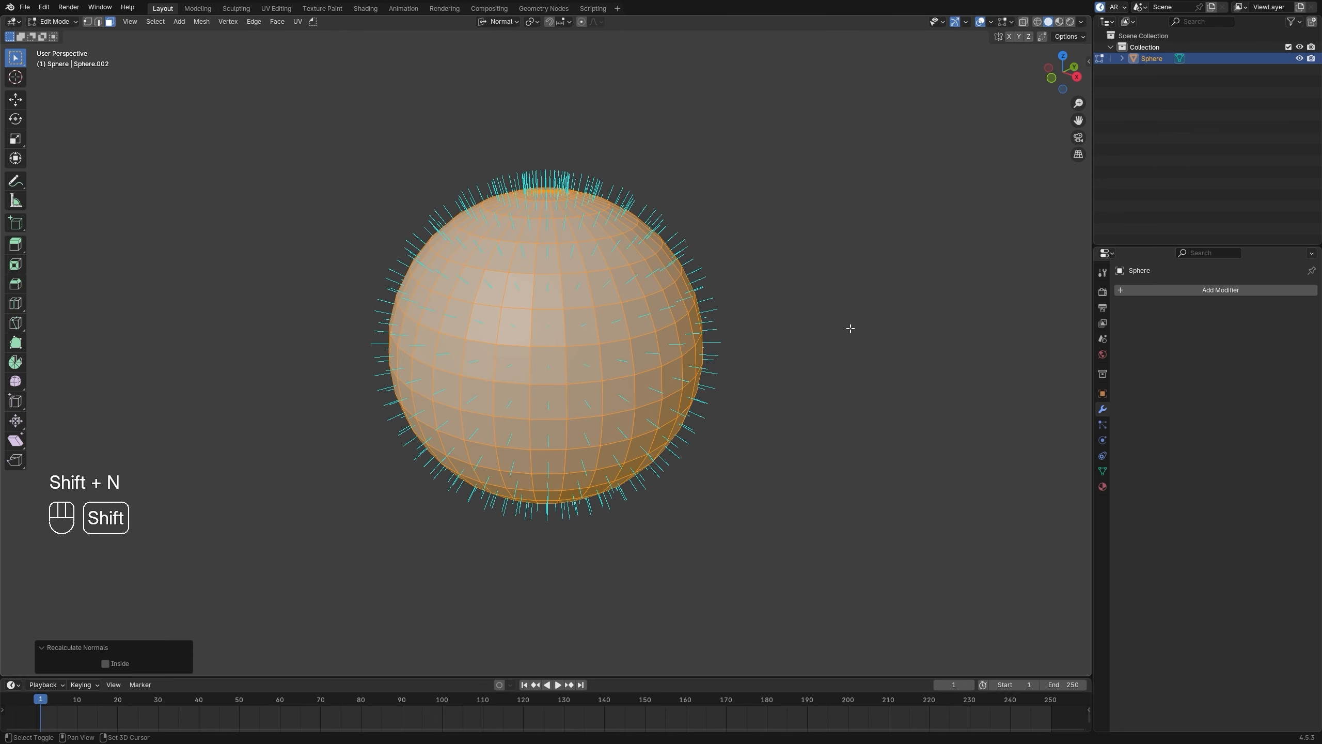
key("alt+n")
left_click(852, 330)
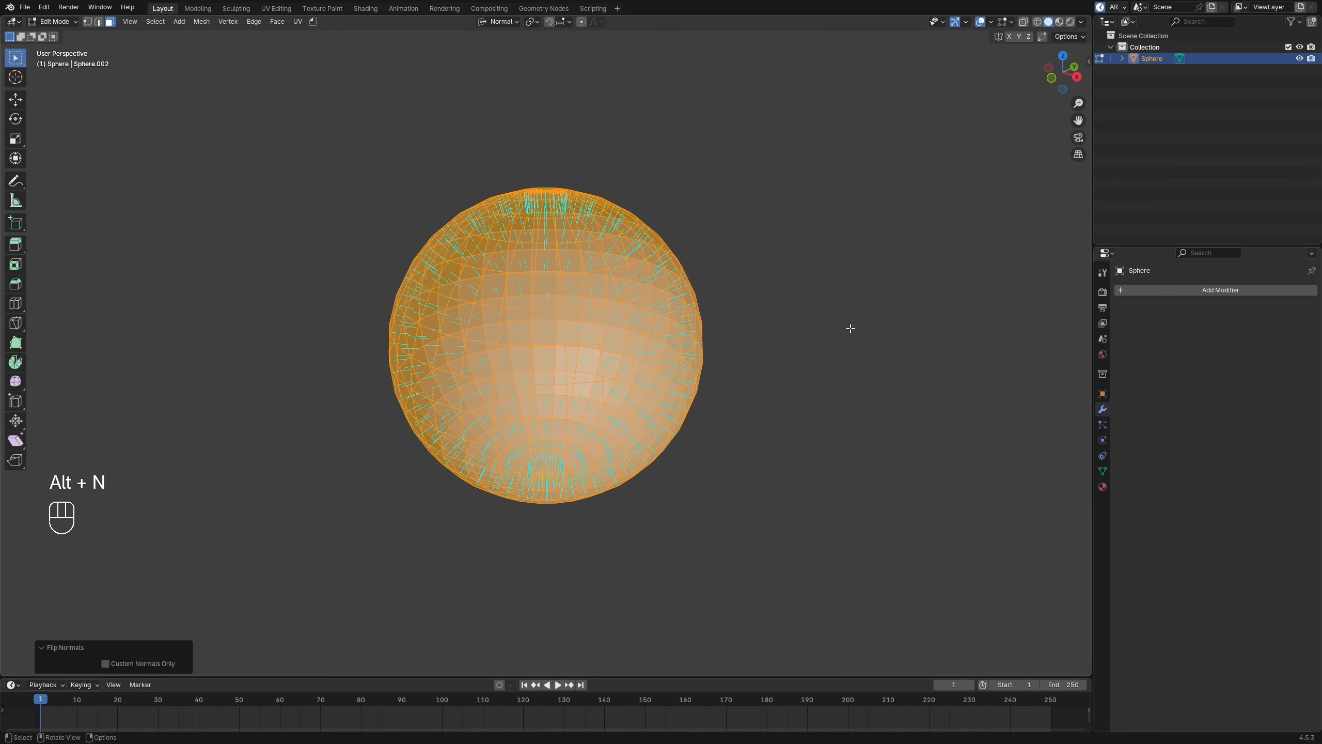
middle_click_drag(833, 329, 812, 346)
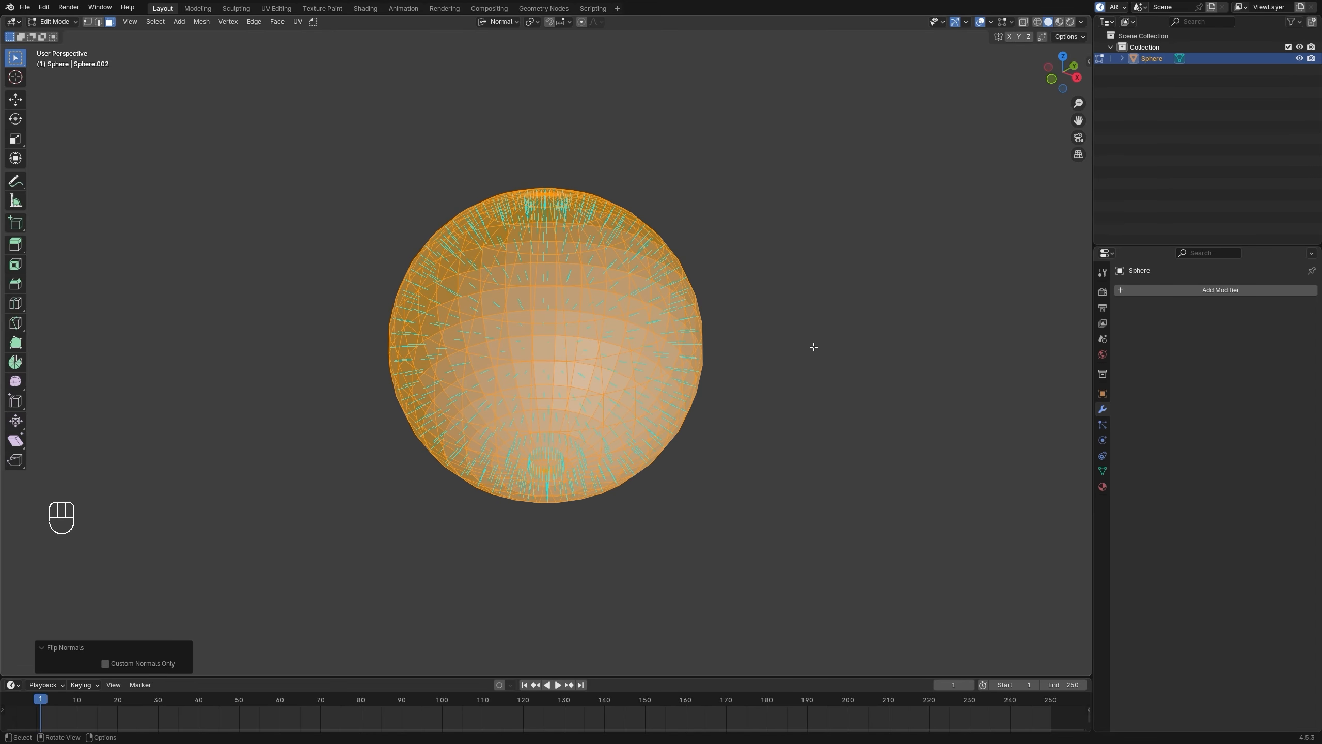
Step: Return to Object Mode and shade the sphere smooth
key("Tab")
right_click(768, 358)
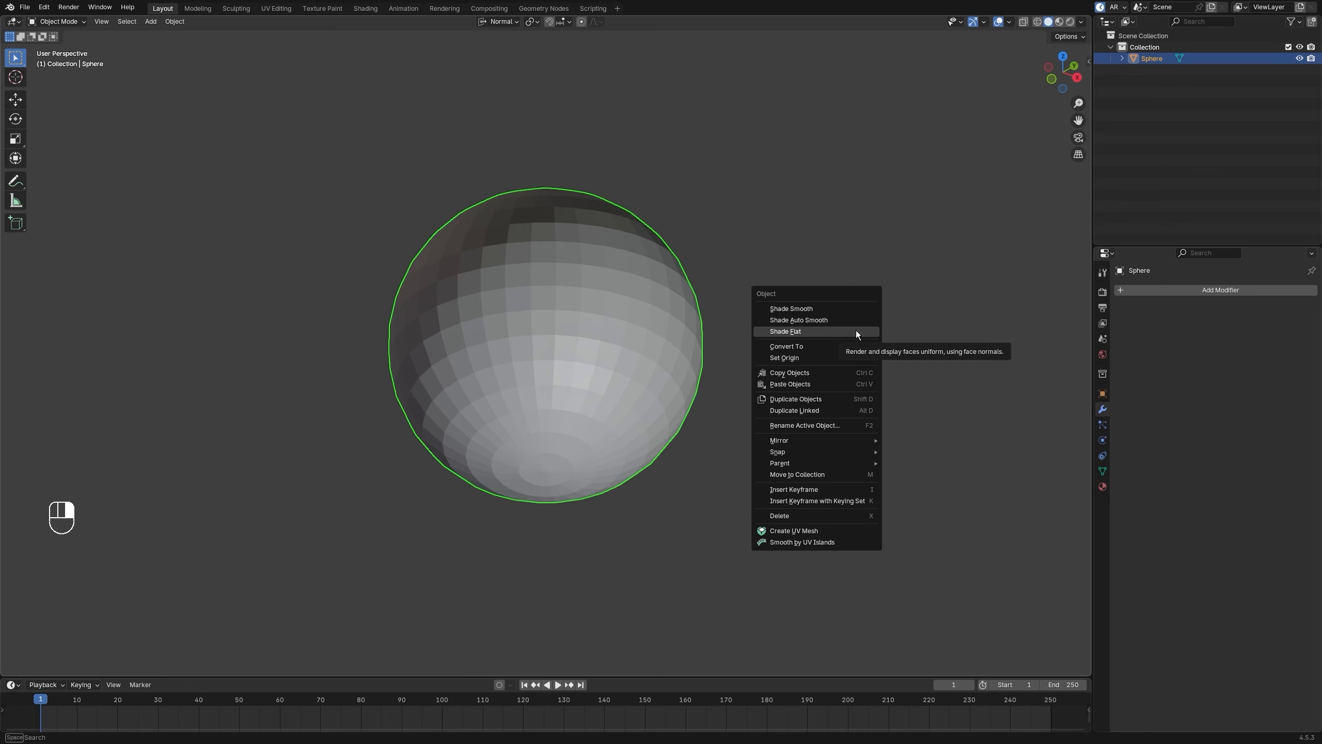
left_click(855, 309)
Step: Add a text object and rotate it 90° about the X axis so it stands upright
key("shift+a")
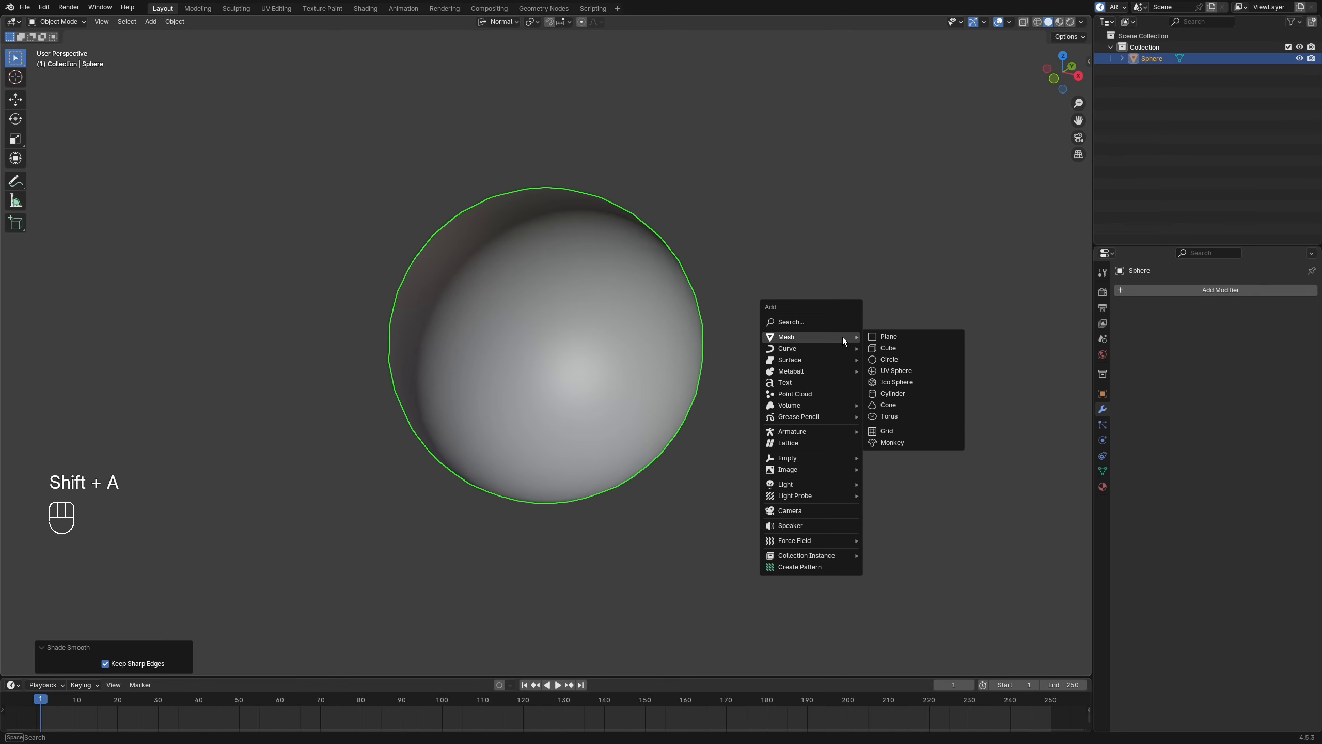
left_click(806, 381)
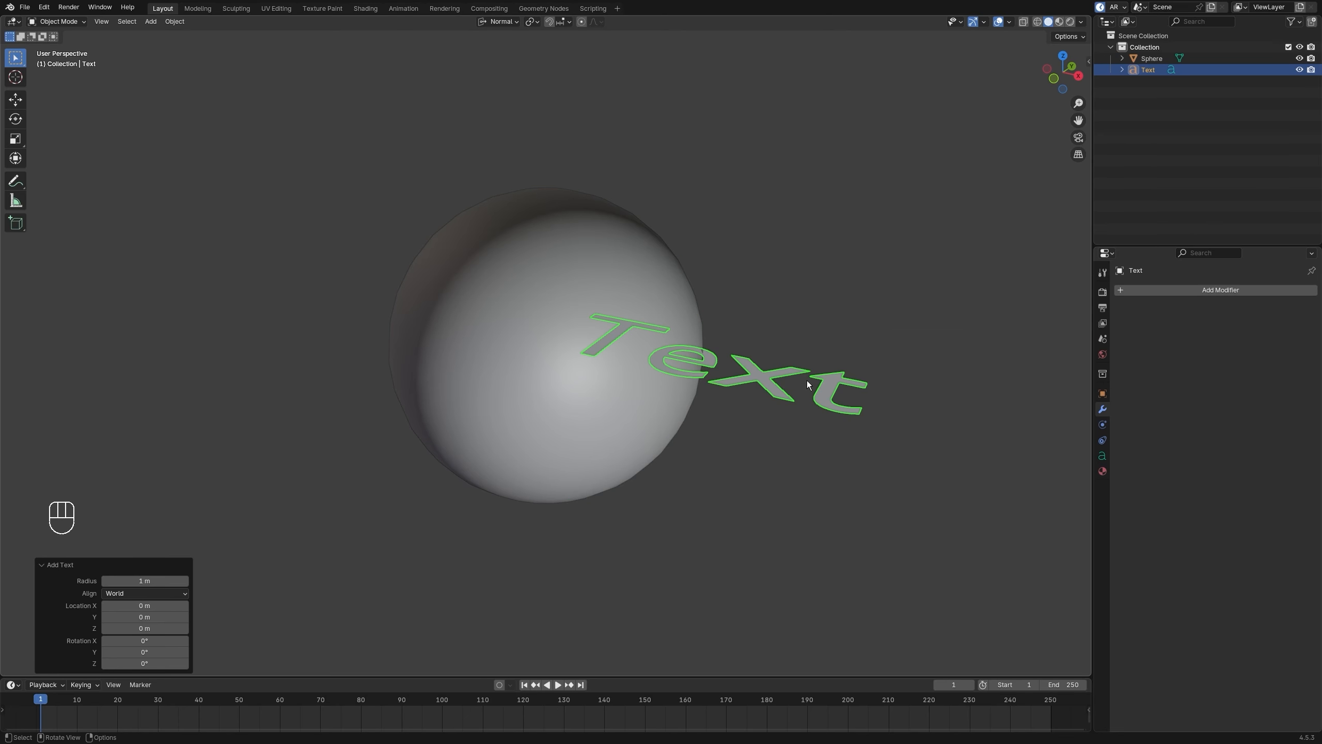
middle_click_drag(807, 381, 851, 363)
type("rx90")
key("Return")
Step: Replace the text object's default content with "Ditag Design"
key("Tab")
key("BackSpace")
key("BackSpace")
key("BackSpace")
key("BackSpace")
type("Ditag Desg")
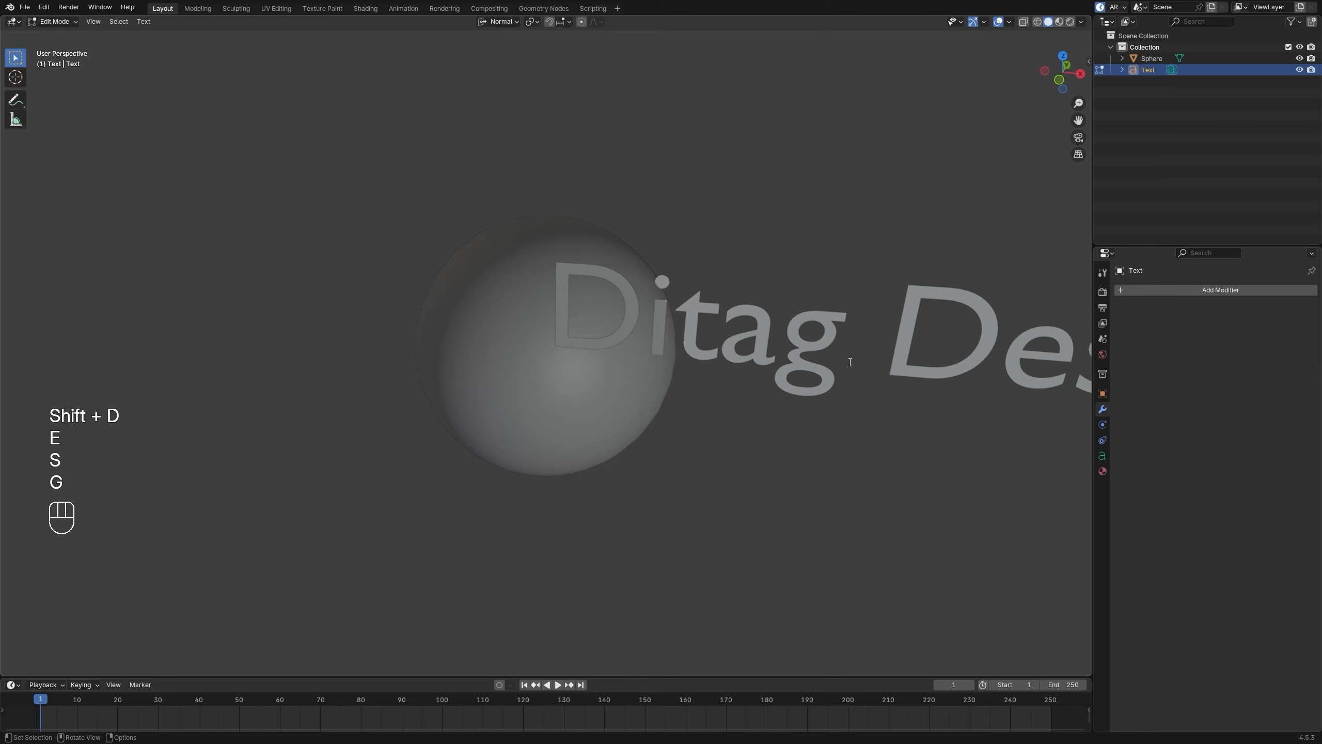
key("BackSpace")
key("BackSpace")
type("sign")
key("Tab")
Step: Set the text's paragraph alignment to Center horizontally and Middle vertically
scroll(851, 363, "down", 1)
middle_click_drag(850, 365, 735, 350, "shift")
left_click(1103, 456)
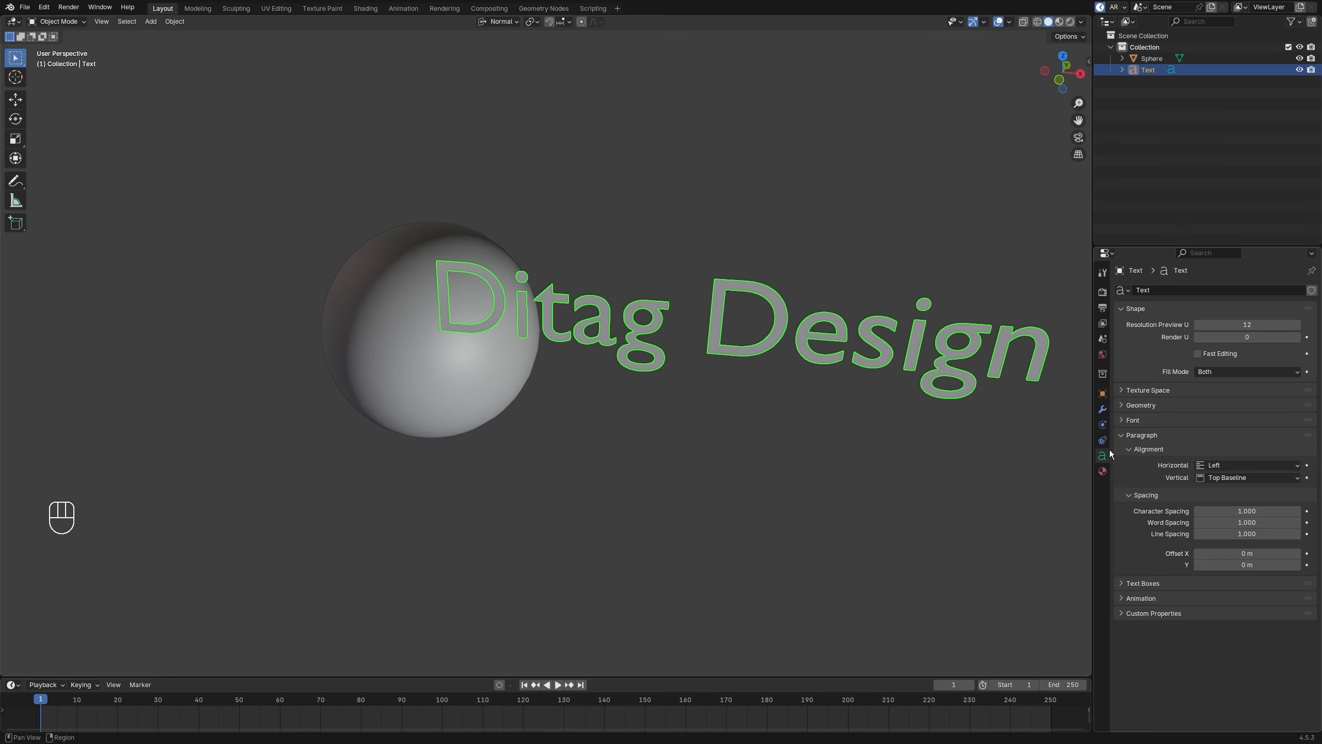
left_click(1130, 419)
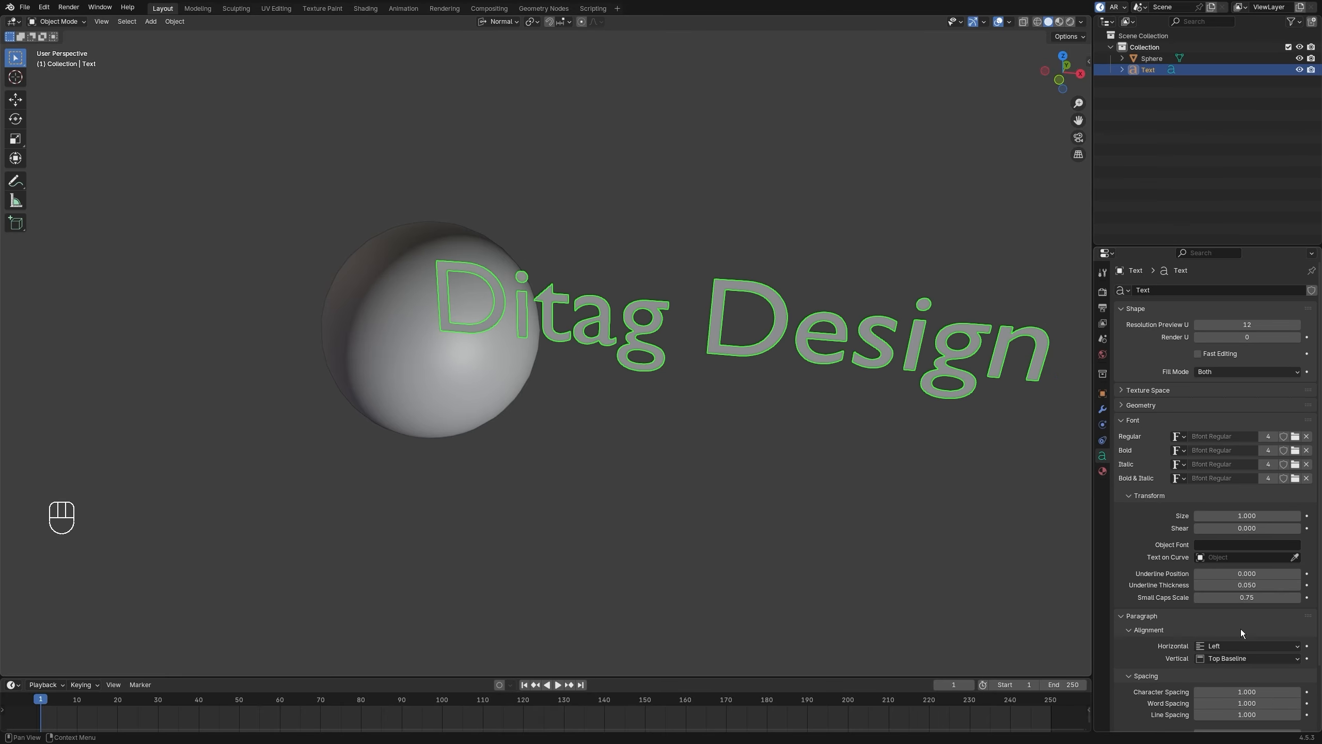
left_click(1247, 646)
left_click(1239, 684)
left_click(1247, 659)
left_click(1240, 697)
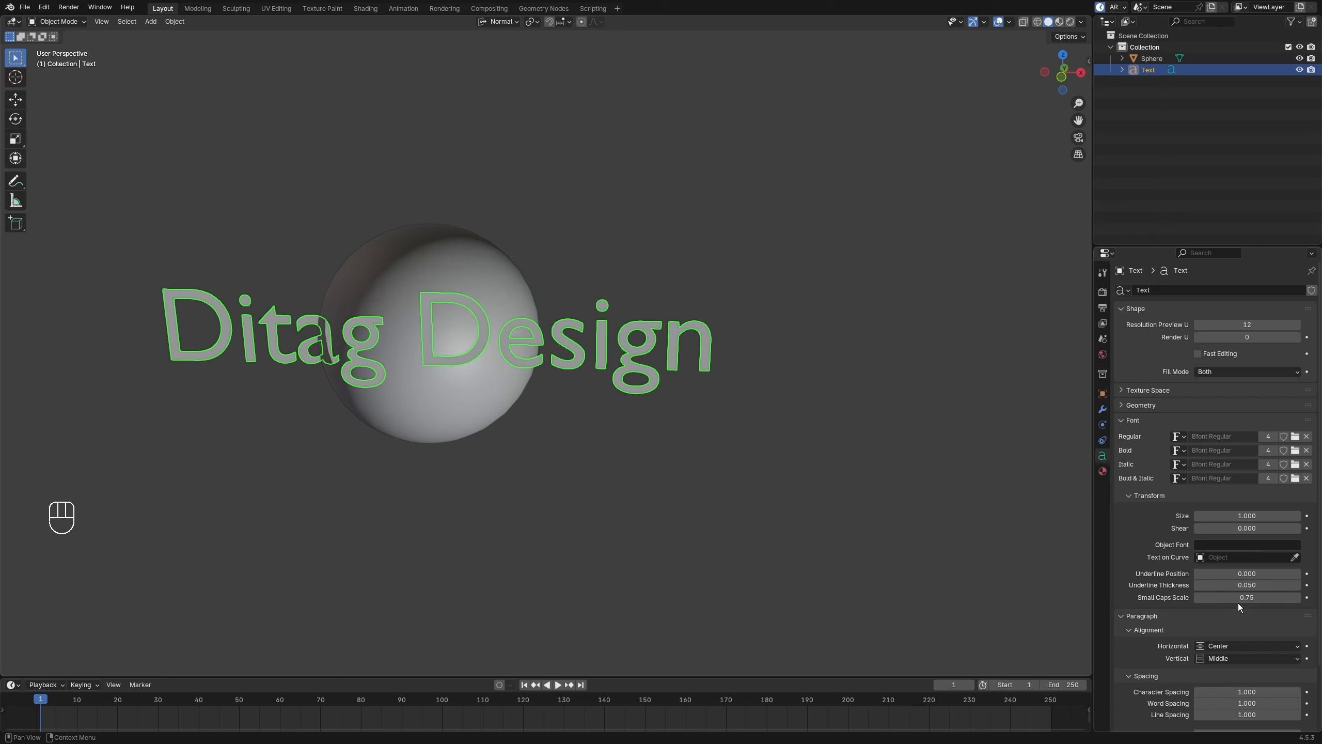
Step: Reduce the text's font size to 0.3 and frame the text inside the sphere
left_click_drag(1242, 515, 1205, 515)
left_click(783, 460)
left_click(508, 337)
key("KP_Decimal")
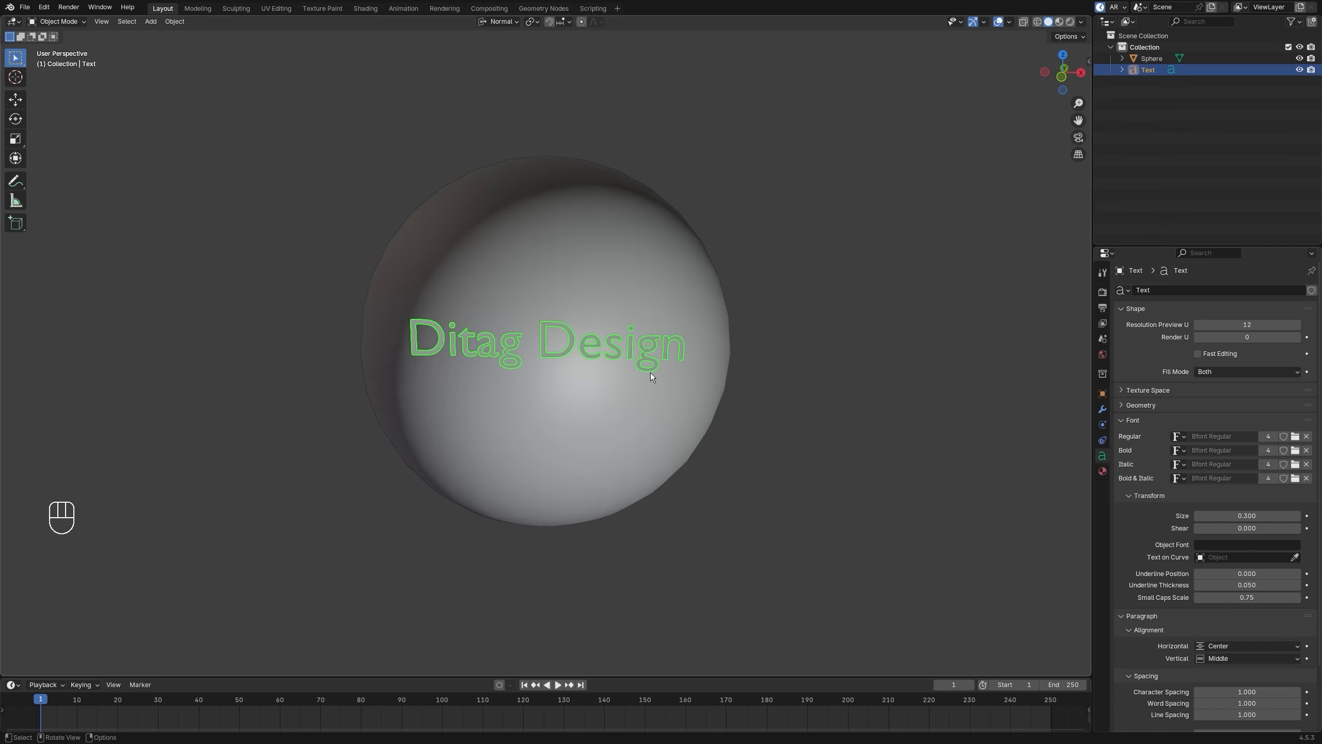
middle_click_drag(651, 372, 767, 429)
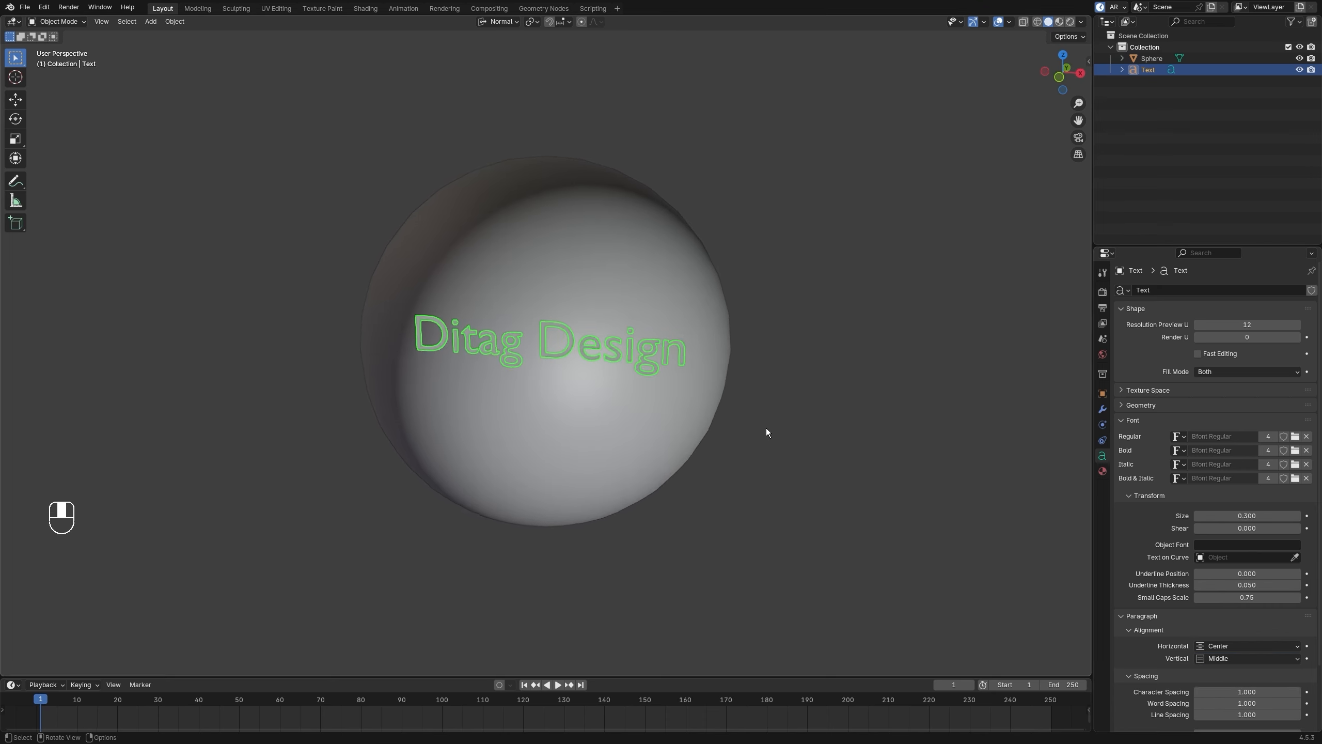
Step: Delete the sphere and the text, and add a monkey mesh in their place
key("a")
key("Delete")
key("shift+a")
mouse_move(781, 305)
left_click(823, 412)
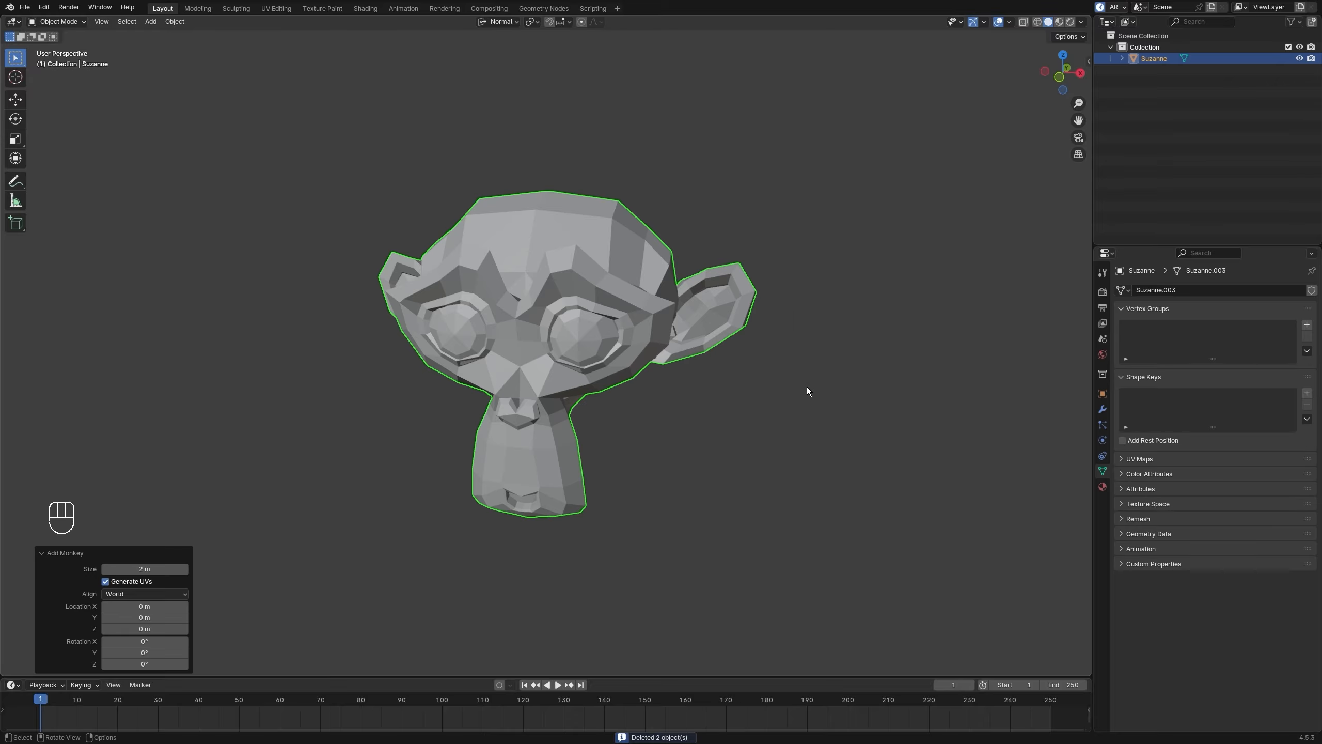
Step: Subdivide the monkey with an applied level 2 Subdivision modifier and shade it smooth
key("ctrl+2")
key("ctrl+a")
right_click(748, 345)
left_click(748, 345)
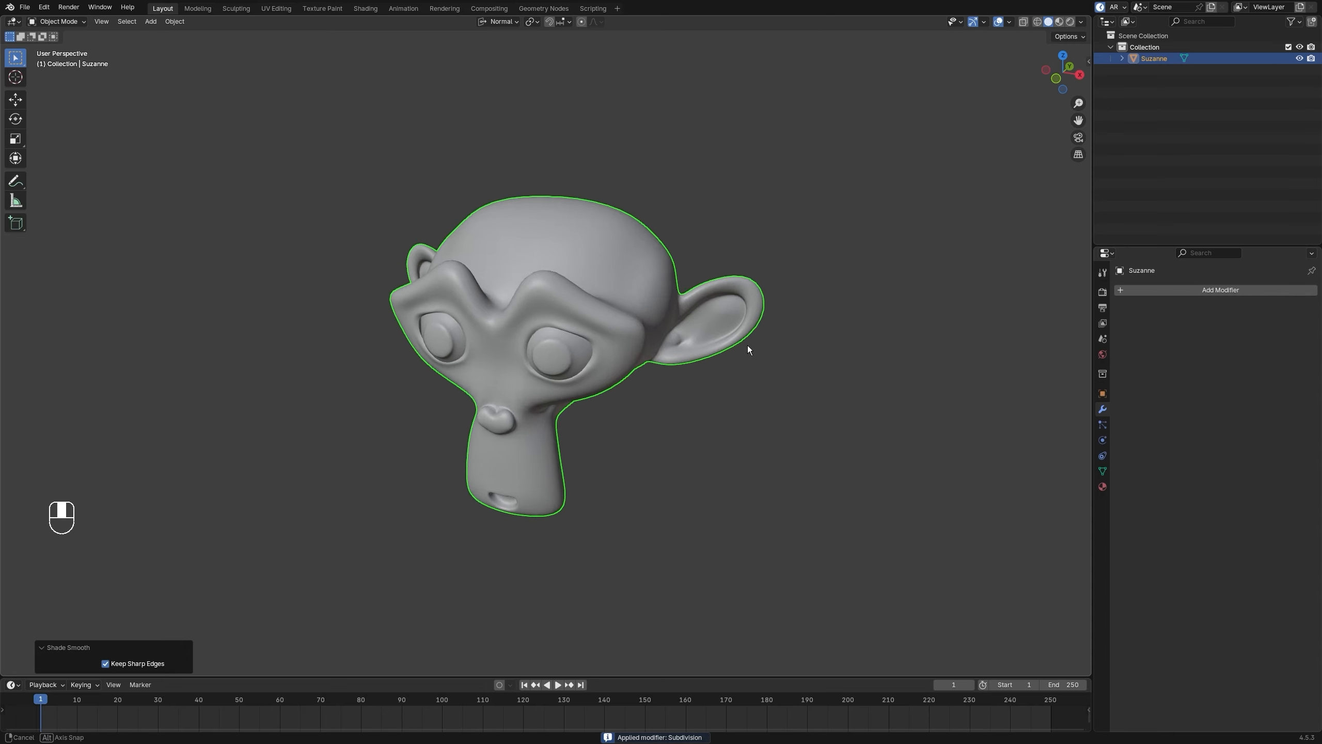
Step: Duplicate the monkey in place and fatten the copy slightly outward along its normals to form a shell
key("Tab")
key("Tab")
key("shift+d")
right_click(885, 344)
key("Tab")
key("alt+s")
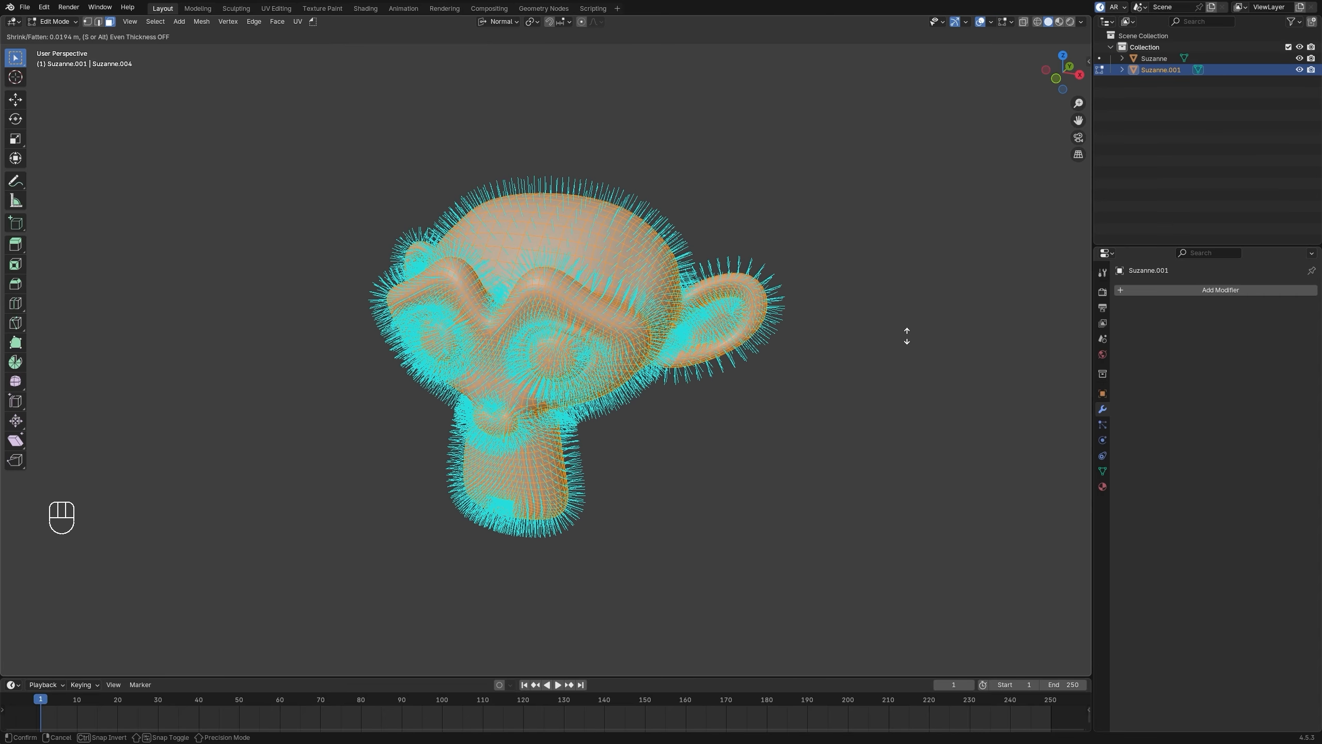
left_click(839, 370)
Step: Flip the normals of the fattened monkey shell and return to Object Mode
key("Tab")
key("Tab")
key("alt+n")
left_click(860, 359)
key("Tab")
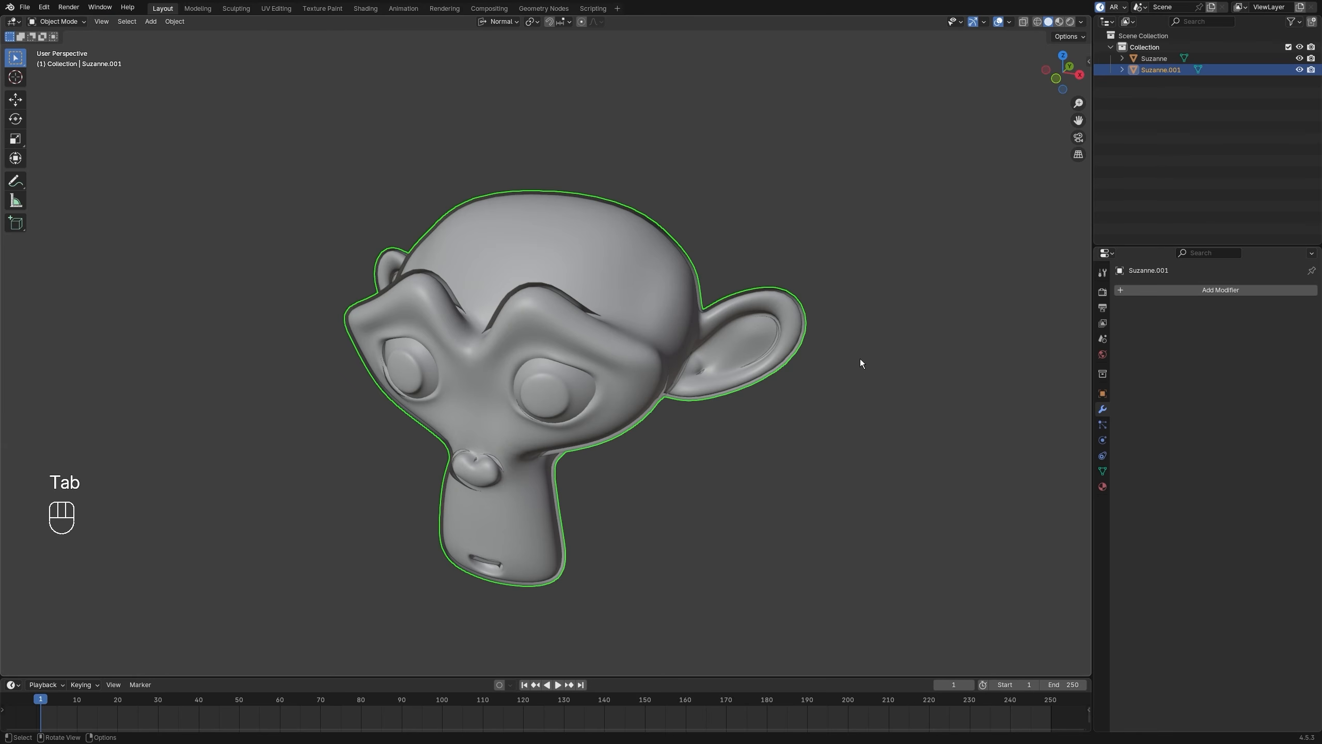
Step: Adjust the offset of the whole flipped shell slightly with Shrink/Fatten and return to Object Mode
scroll(877, 361, "up", 4)
key("Tab")
key("a")
key("alt+s")
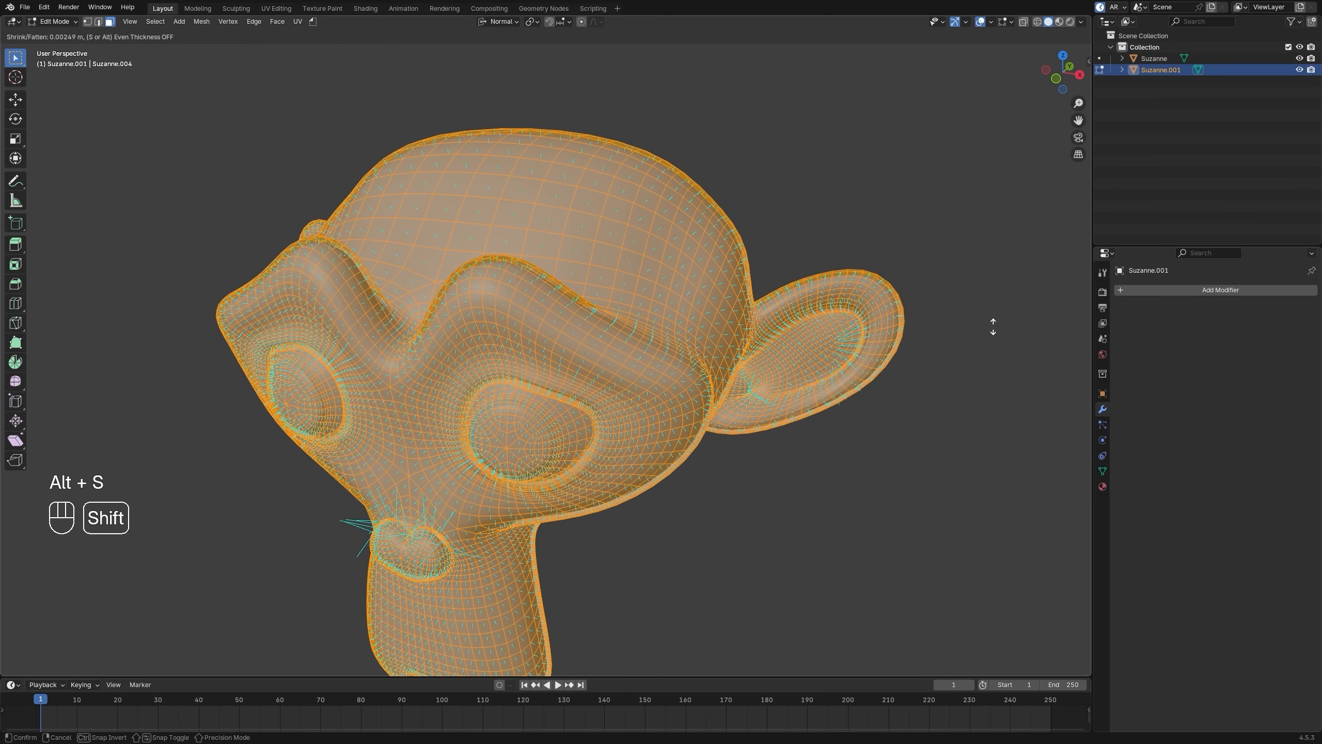
left_click(909, 343)
key("Tab")
scroll(876, 360, "down", 2)
scroll(874, 355, "up", 1)
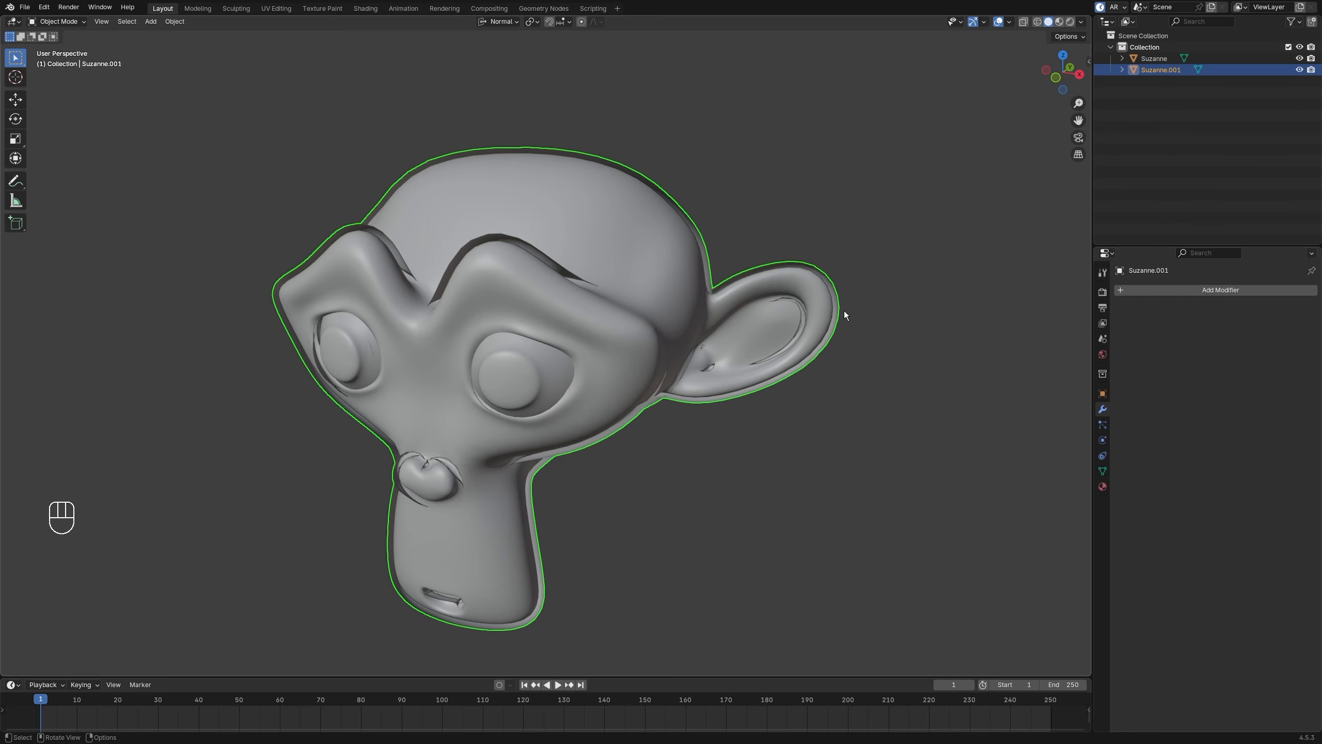
Step: Deselect the shell and examine the outline around the monkey from different angles
middle_click_drag(839, 422, 869, 416)
scroll(852, 438, "down", 3)
left_click(853, 438)
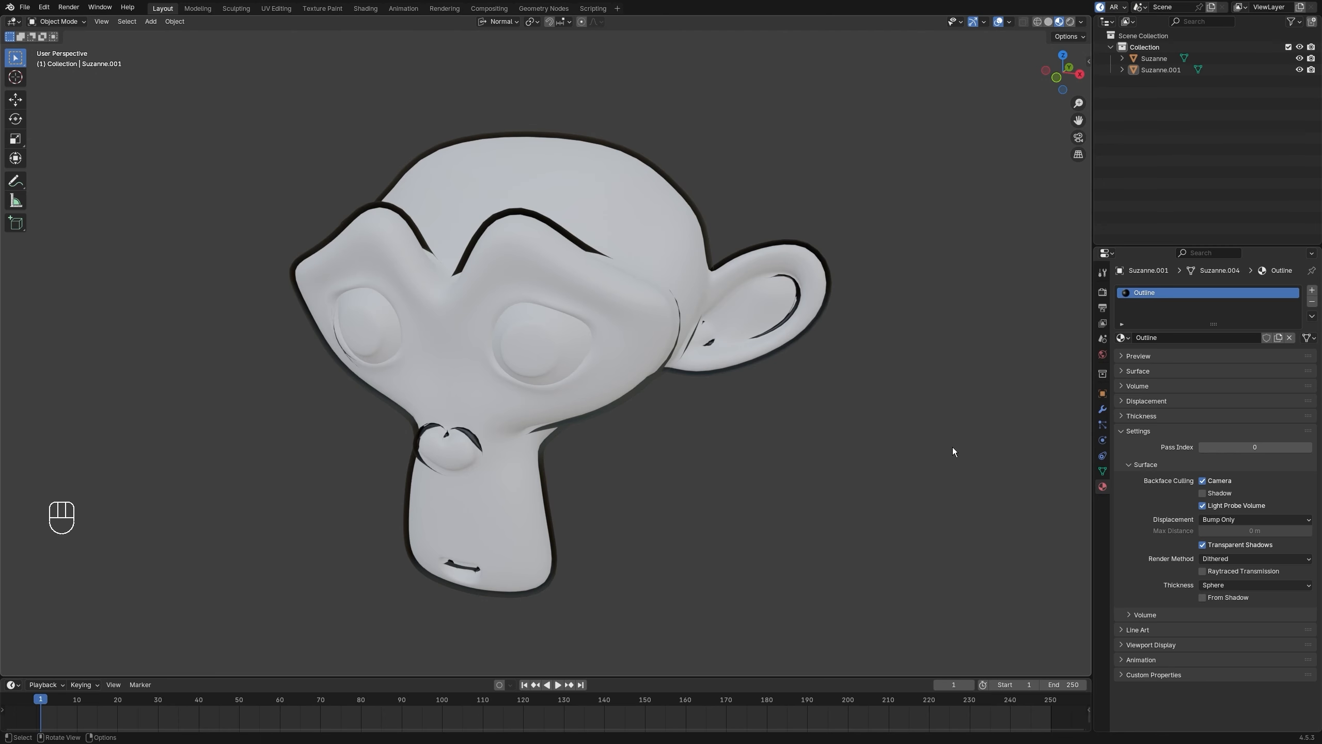
mouse_move(953, 449)
middle_mouse_down()
mouse_move(792, 444)
mouse_move(900, 447)
mouse_move(810, 442)
middle_mouse_up()
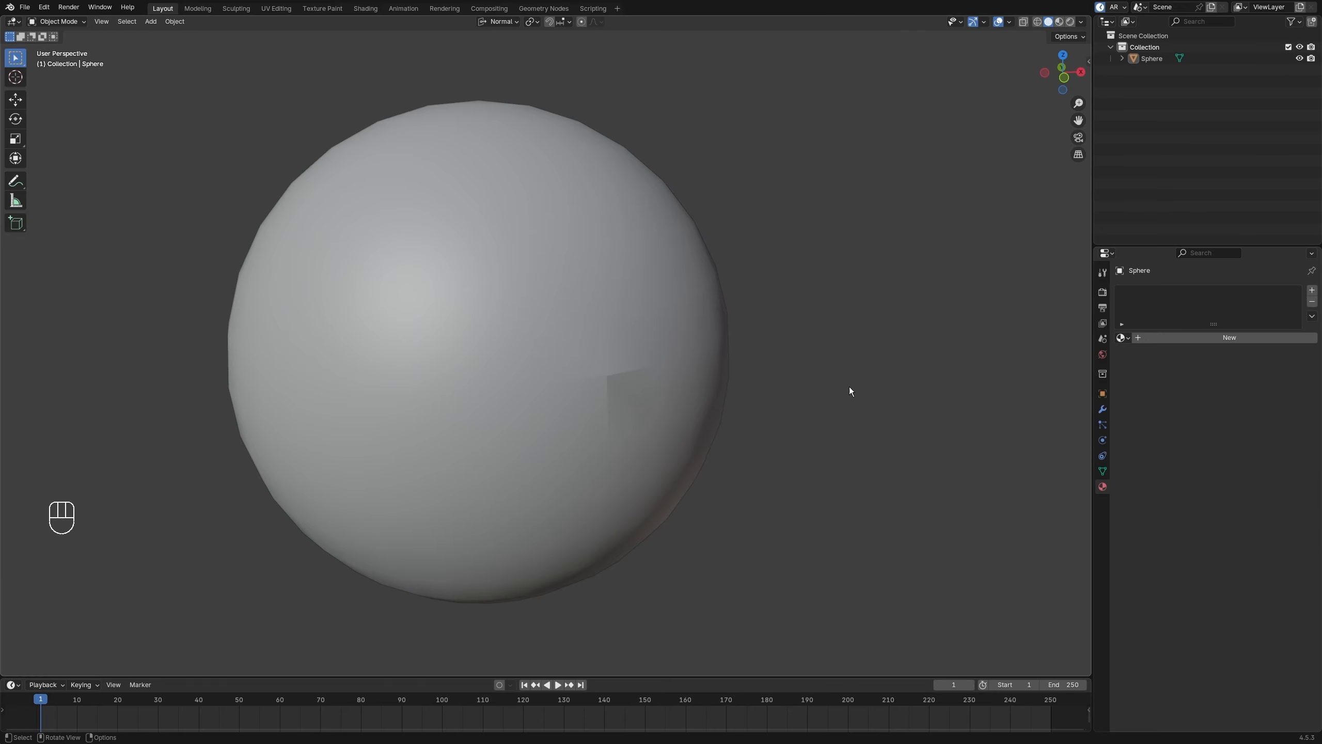
Step: Try moving the vertex at the corner of the sphere's shading seam to check for split vertices, then cancel the move
key("a")
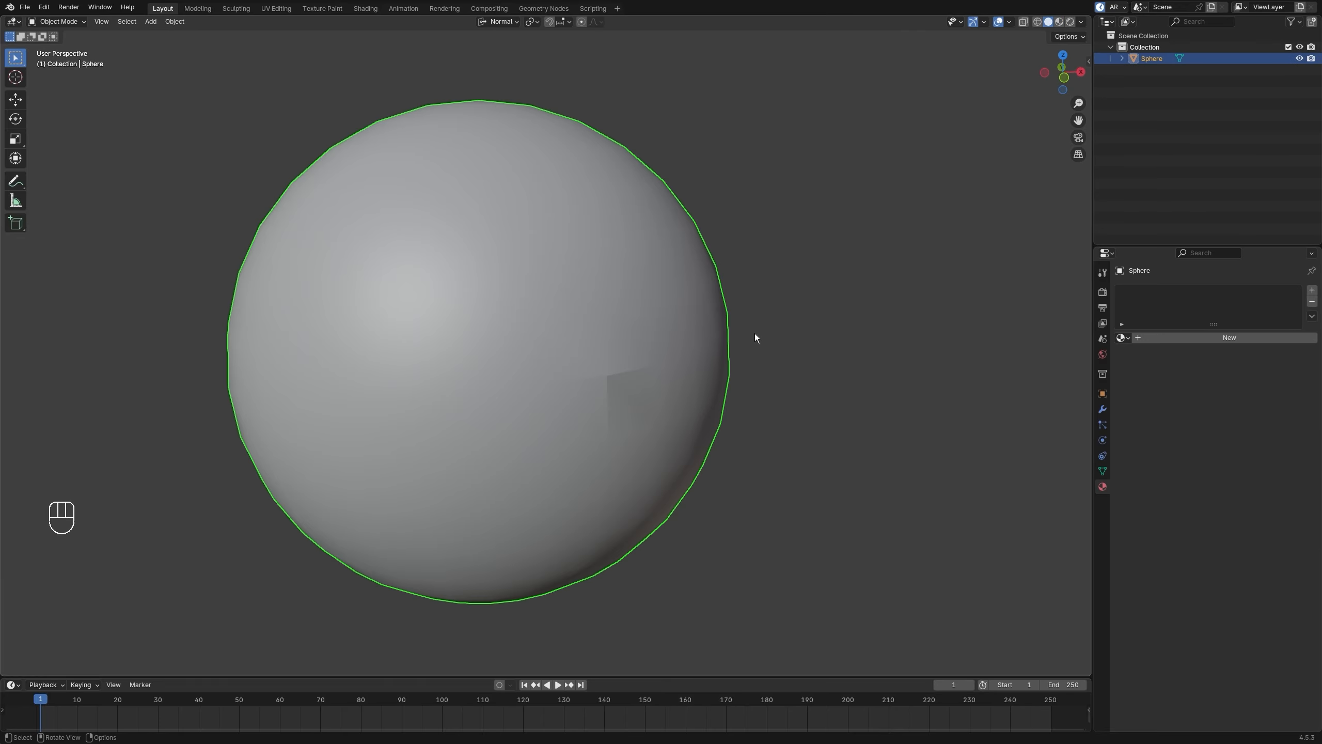
key("Tab")
scroll(883, 368, "up", 3)
left_click(672, 401)
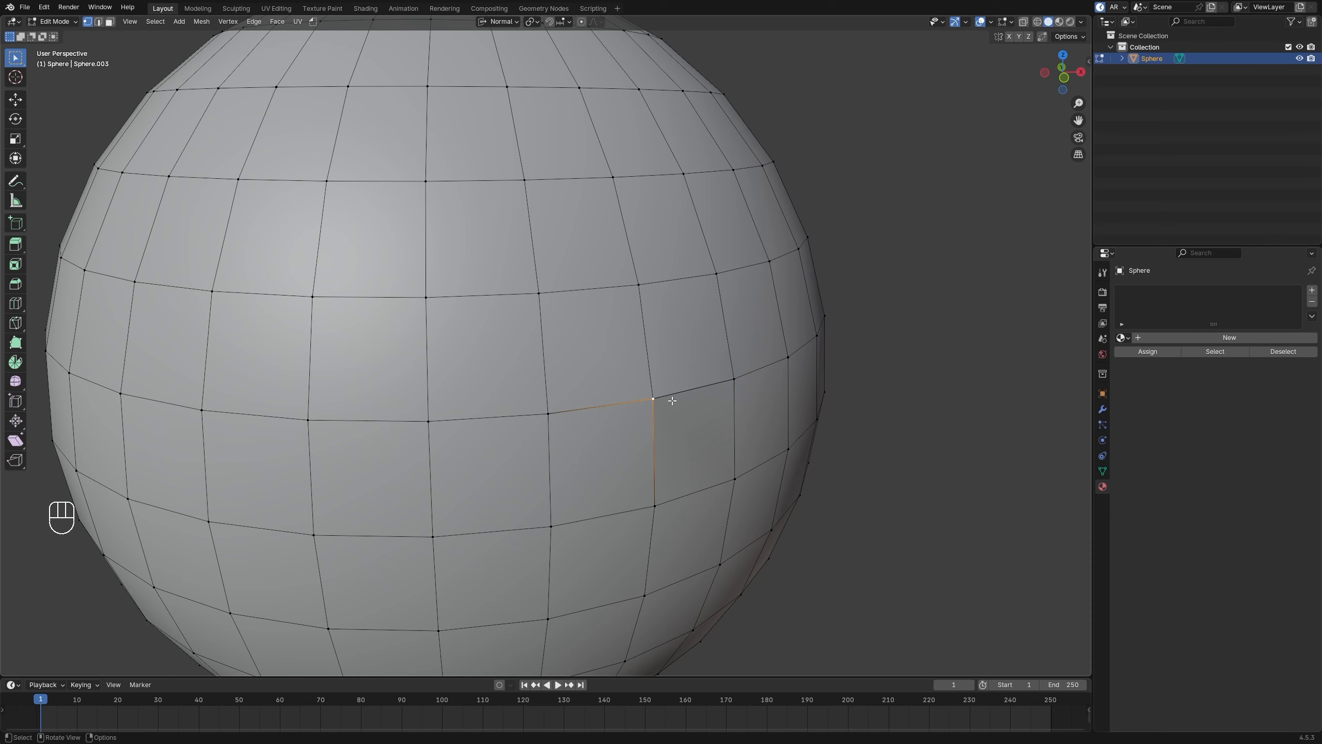
key("g")
right_click(604, 462)
Step: Merge all of the sphere's vertices by distance at 0.0001 m, then return to Object Mode and deselect it
key("a")
key("m")
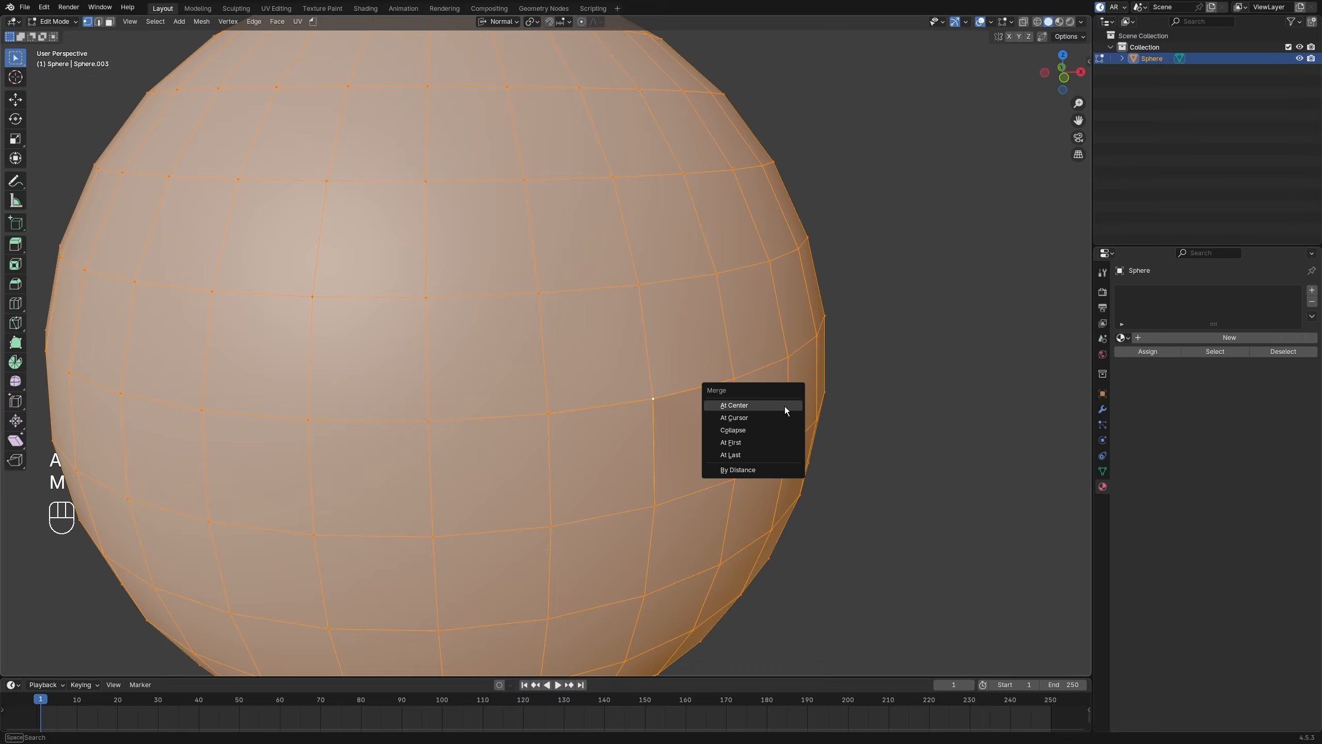
left_click(778, 470)
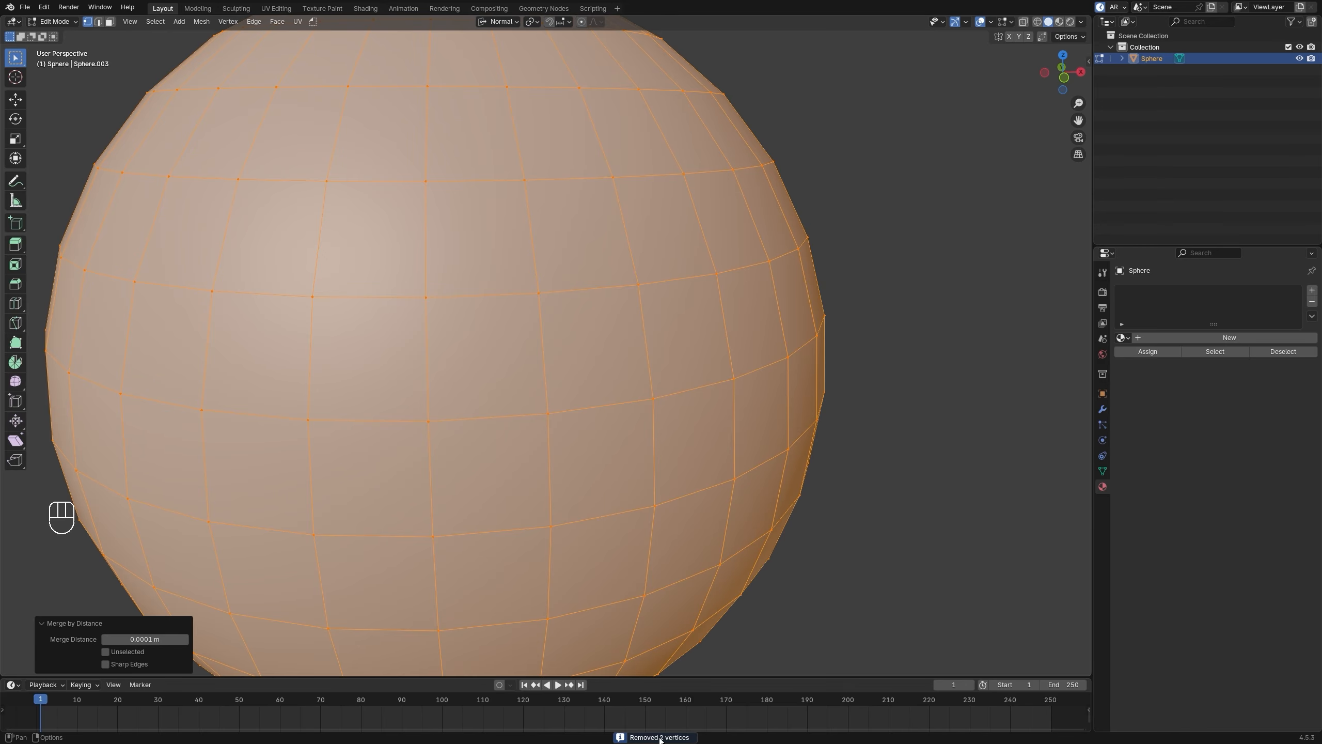
scroll(882, 445, "down", 4)
key("Tab")
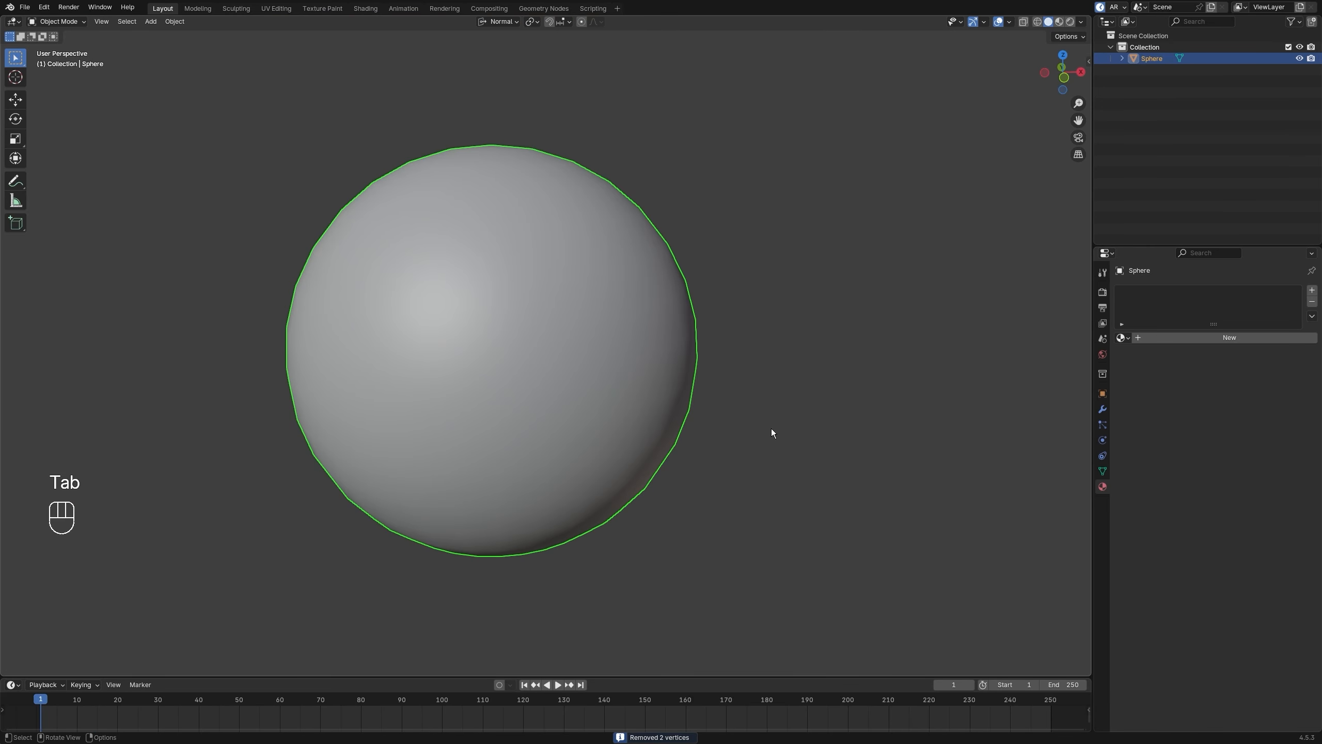
scroll(771, 428, "up", 1)
left_click(853, 425)
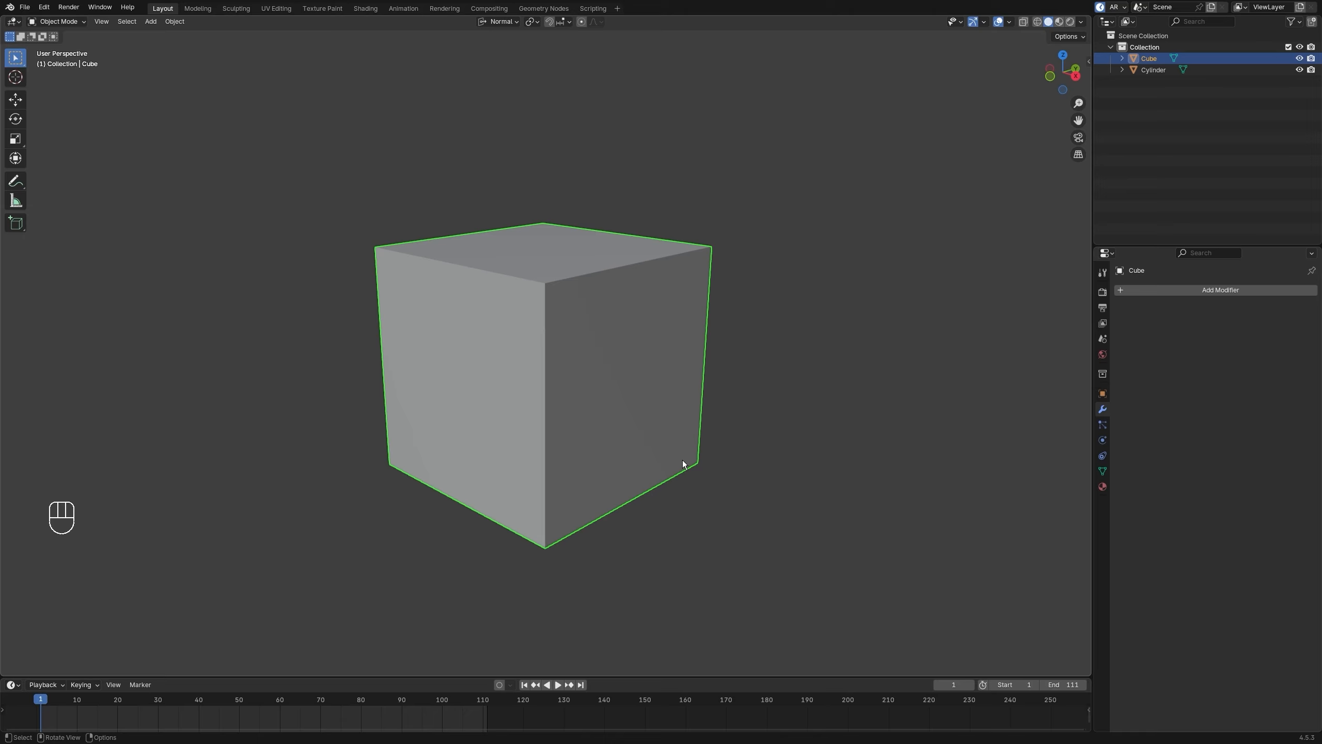
Step: Examine the cube's split normals in Edit Mode, selecting two of its side faces one at a time
key("Tab")
left_click(855, 319)
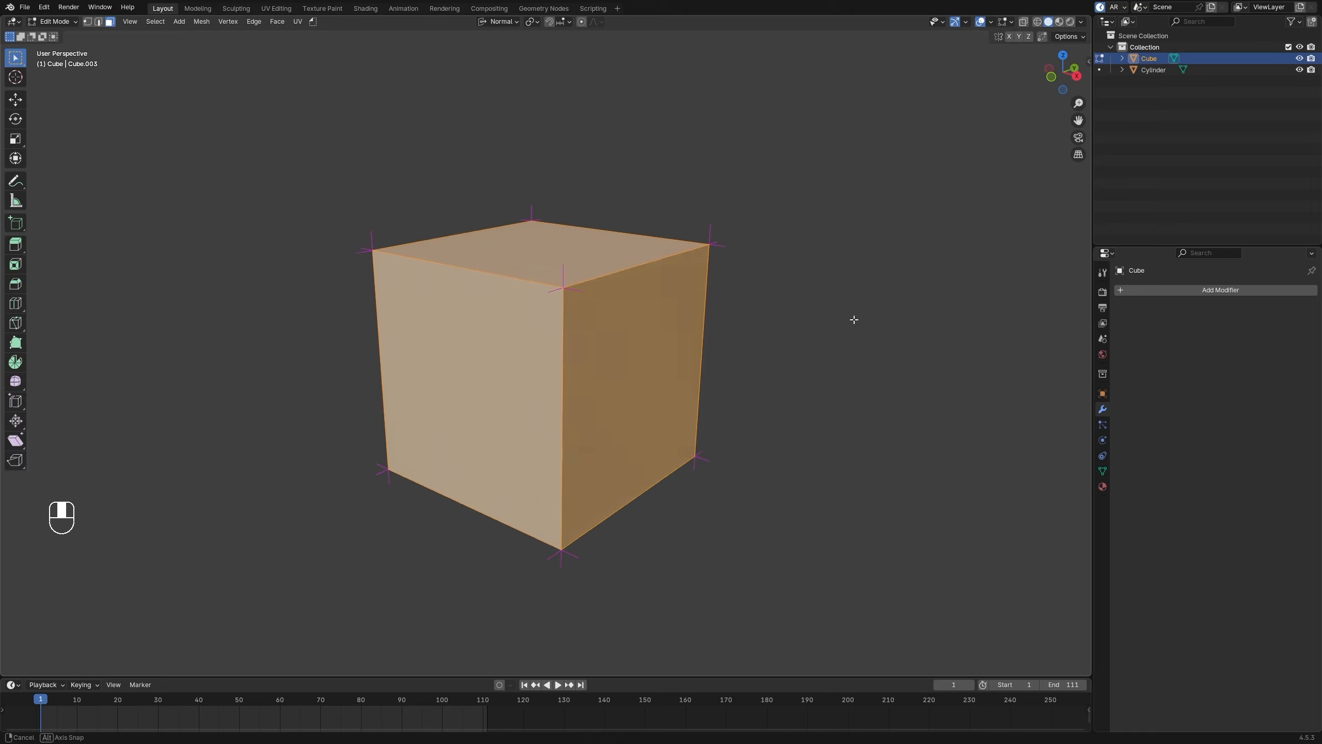
middle_click_drag(832, 327, 824, 329)
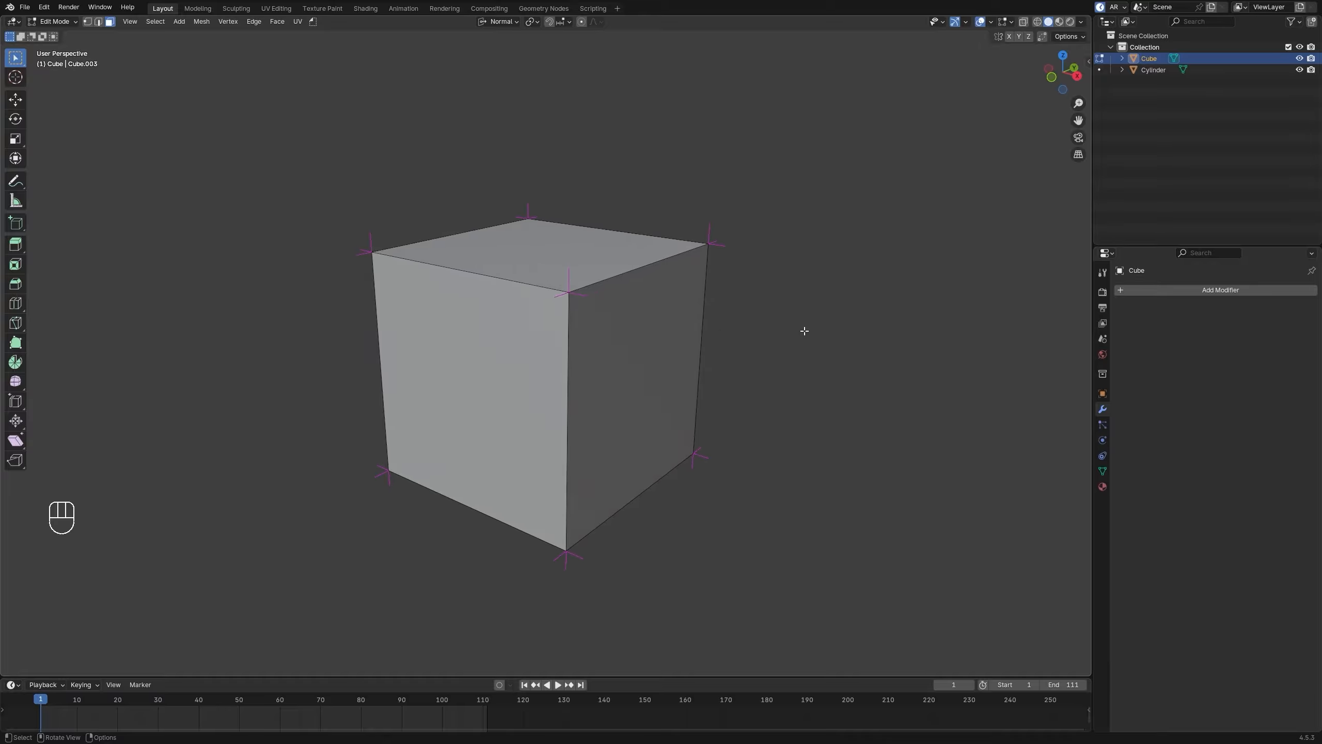
key("3")
left_click(606, 322)
left_click(496, 327)
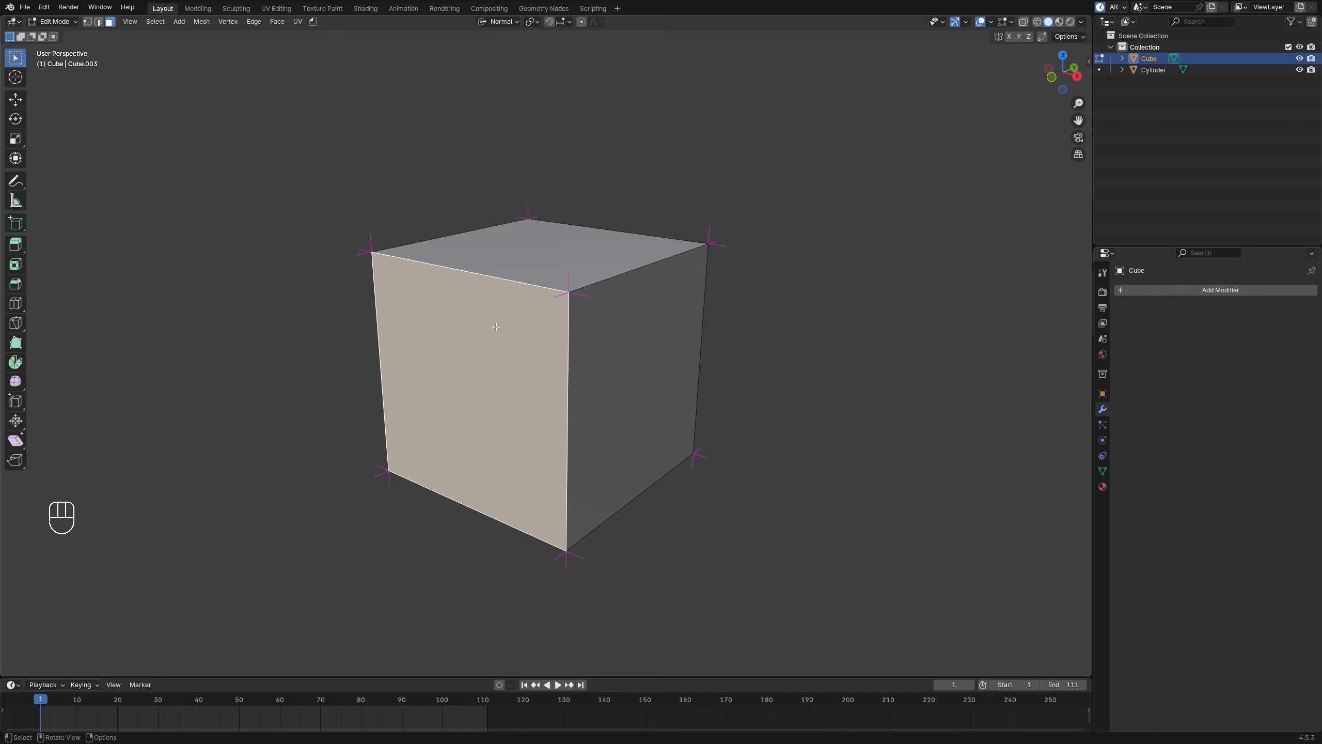
left_click(851, 358)
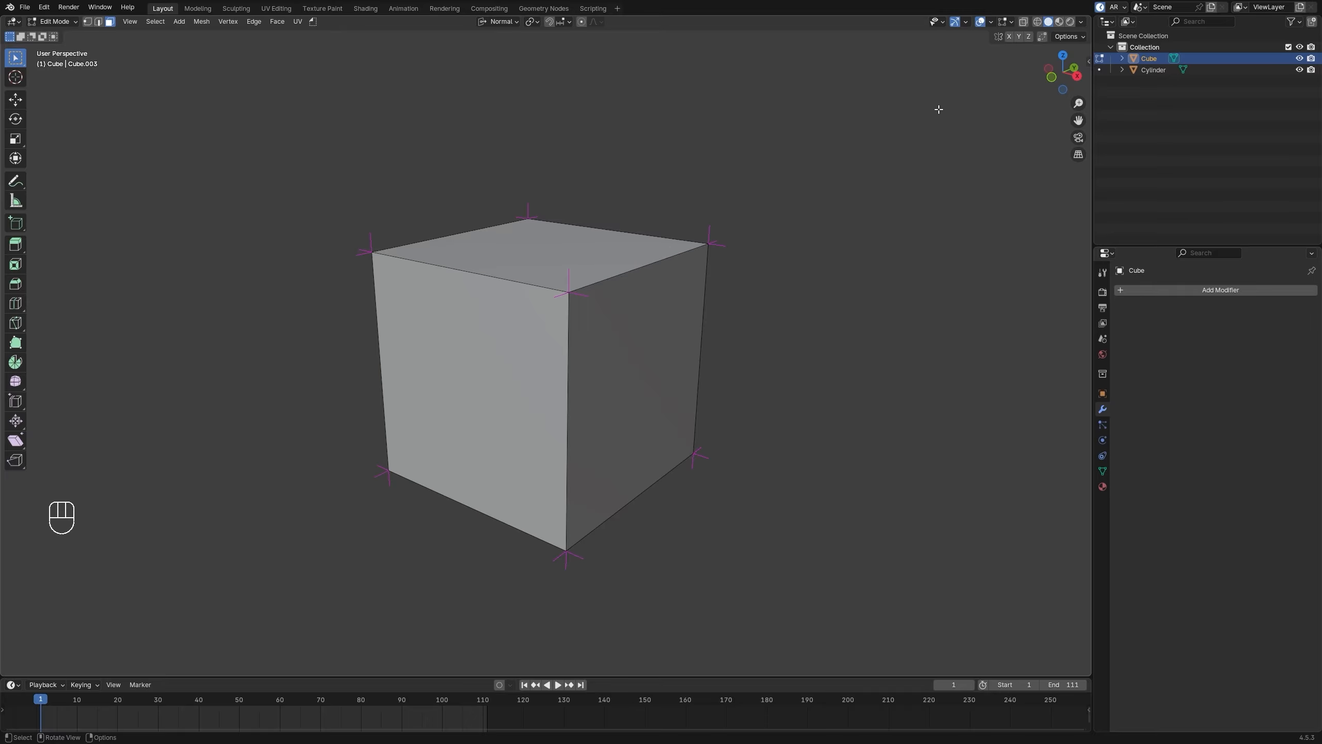
Step: Turn on the face normals display alongside the split normals in the mesh overlays
left_click(1007, 22)
left_click(965, 225)
middle_click_drag(880, 369, 884, 368)
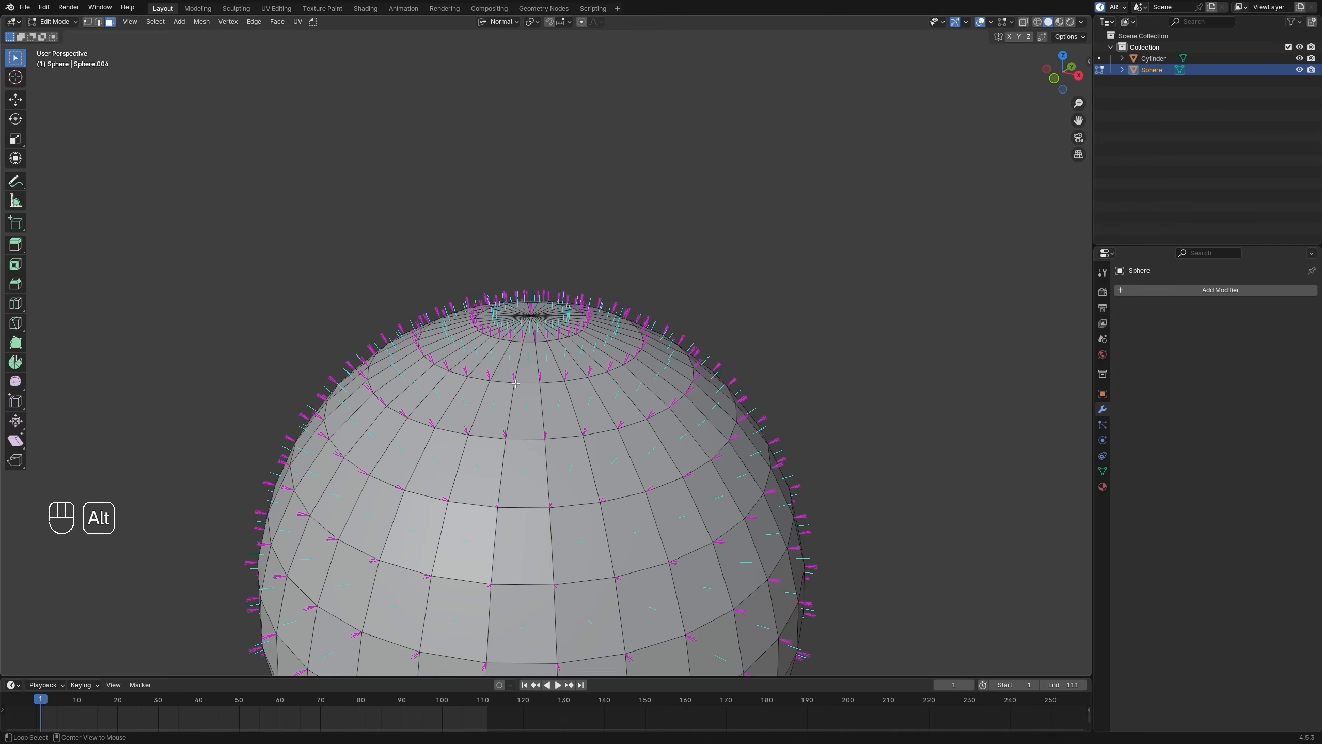
Step: Examine the face and split normals around individual faces near the sphere's upper part
scroll(541, 380, "up", 10)
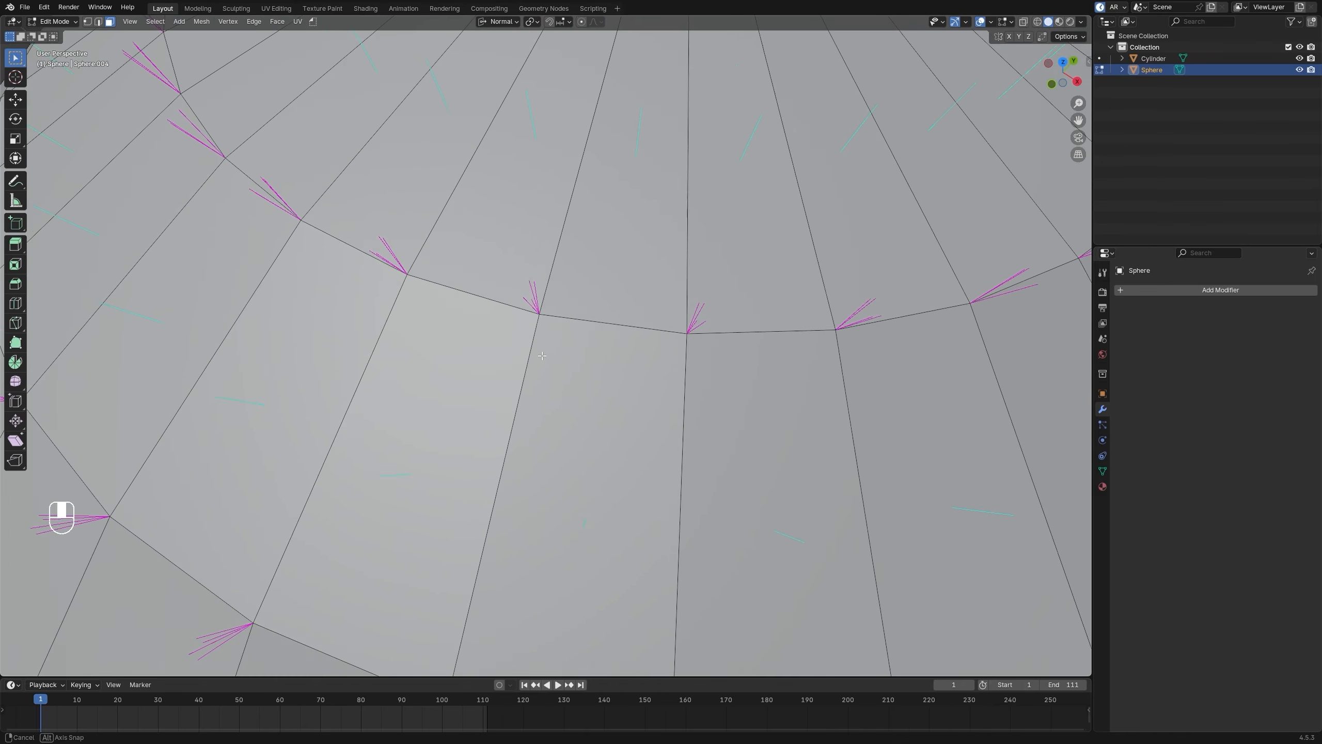
scroll(539, 357, "down", 3)
left_click(448, 347)
left_click(526, 371)
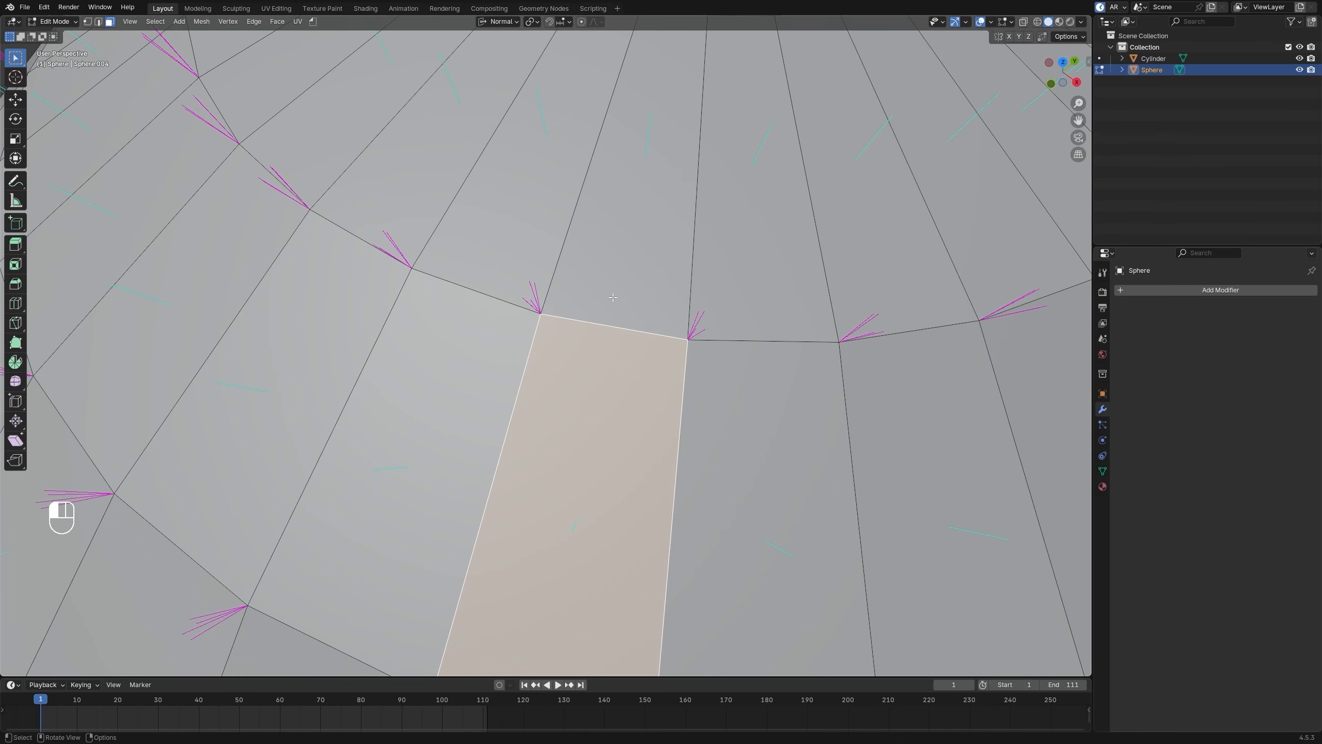
scroll(632, 244, "down", 6)
Step: Select the vertex at the sphere's pole and examine the split normals fanning out from it
scroll(501, 267, "up", 8)
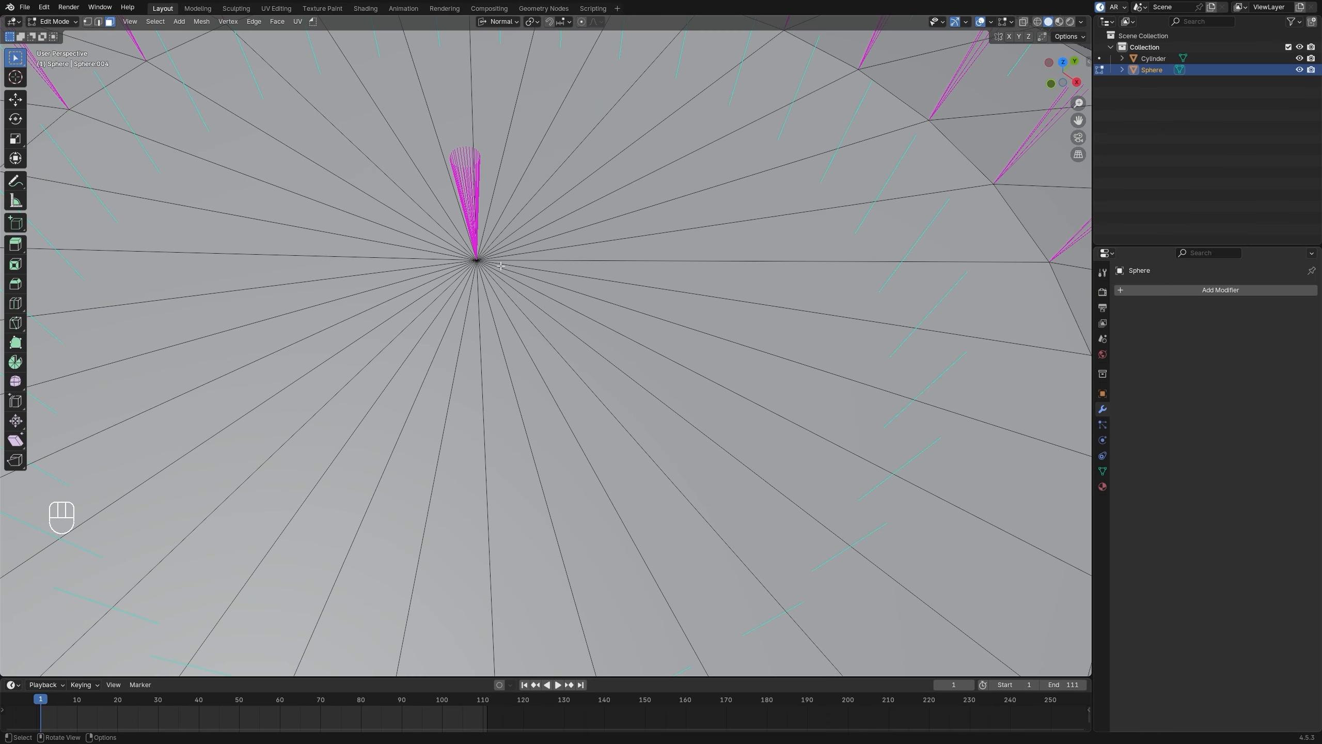
key("1")
left_click(477, 259)
scroll(502, 263, "up", 4)
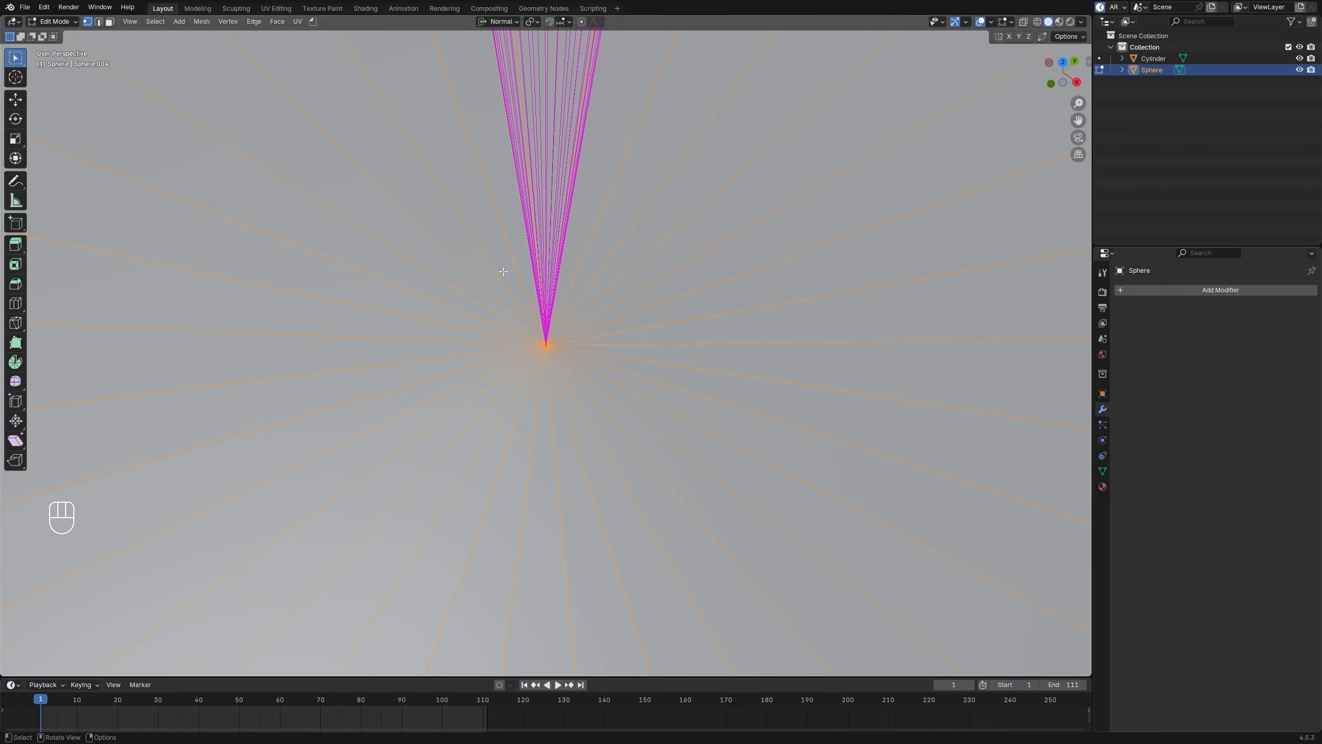
scroll(568, 297, "down", 4)
middle_click_drag(578, 307, 717, 294)
scroll(716, 293, "down", 3)
Step: Play the rounded cube's shading animation and examine its split normals in Edit Mode
key("space")
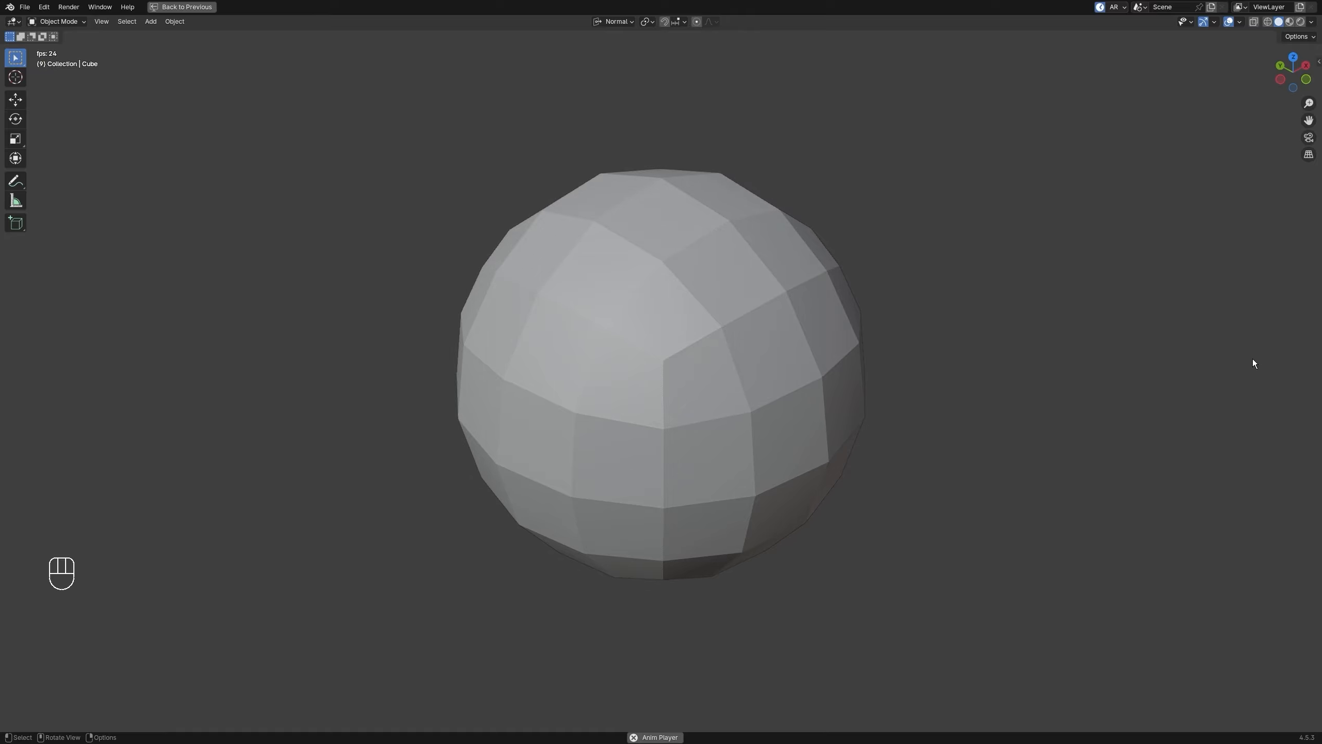
left_click(831, 378)
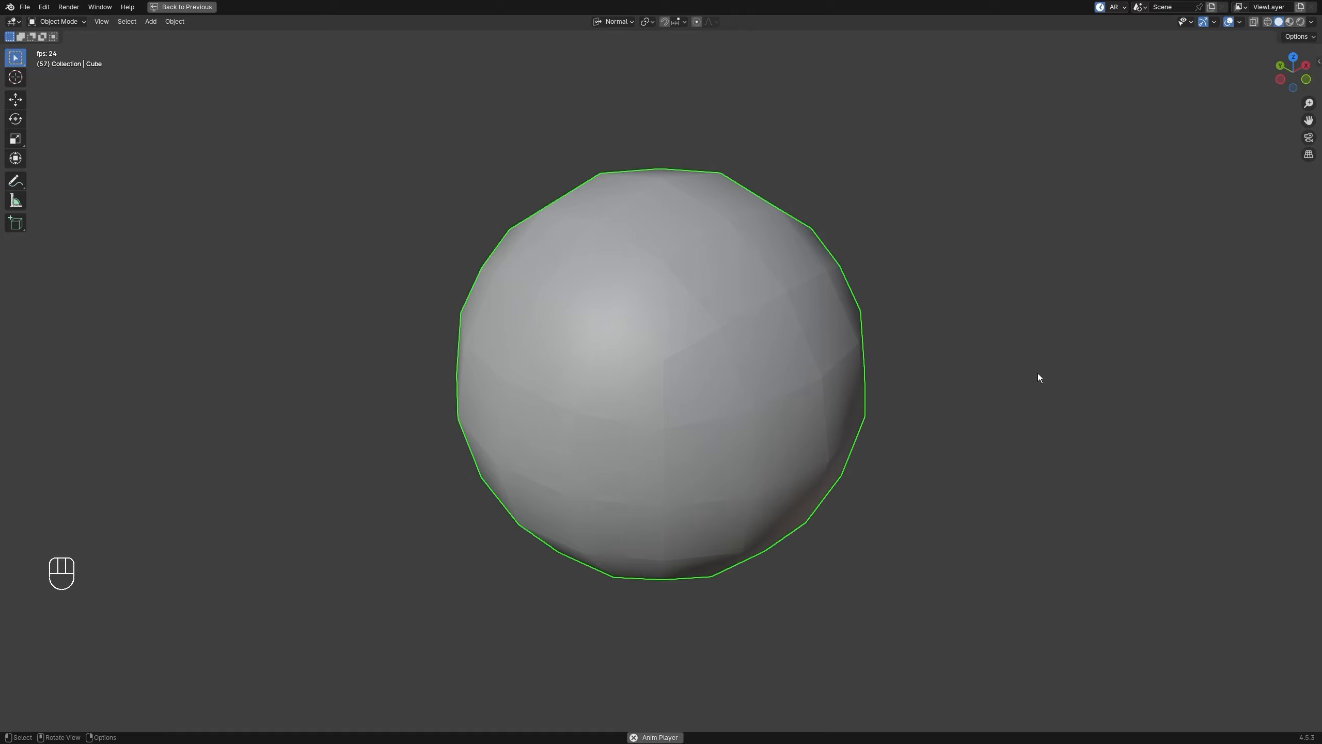
key("Tab")
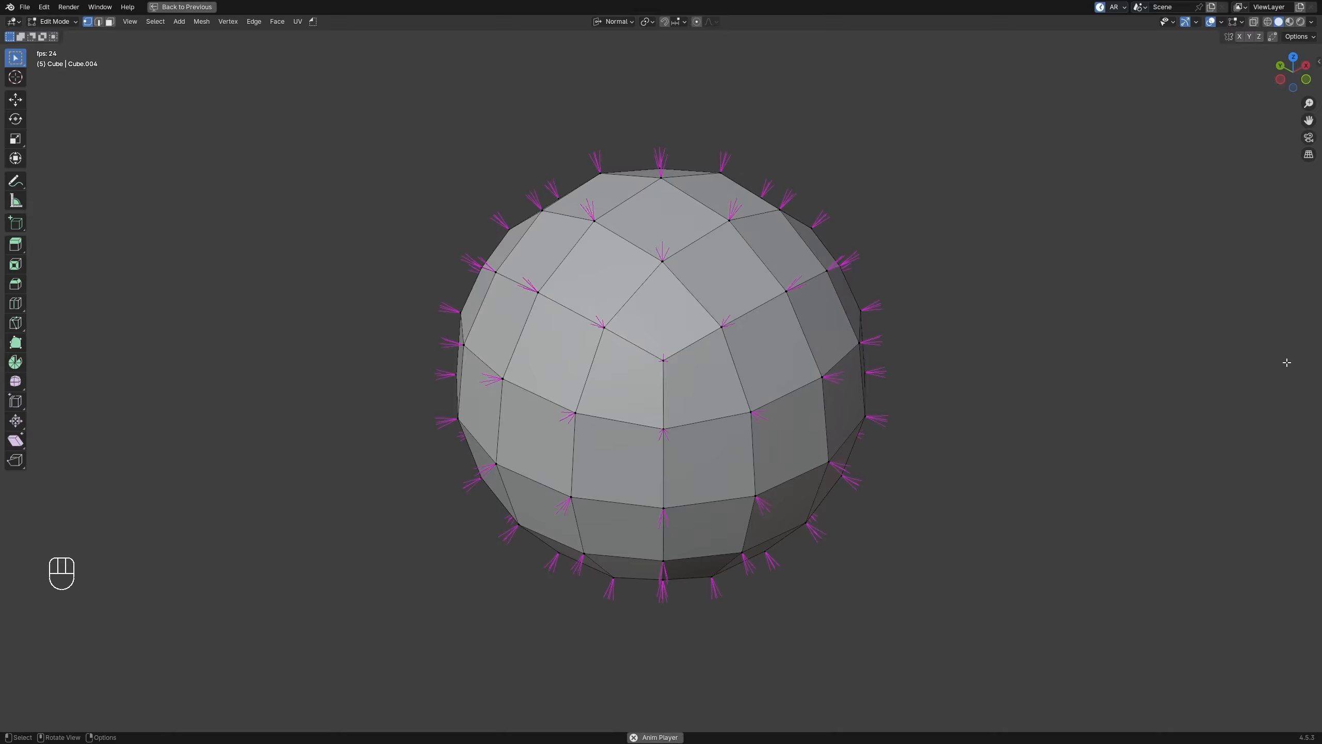
scroll(1070, 376, "up", 3)
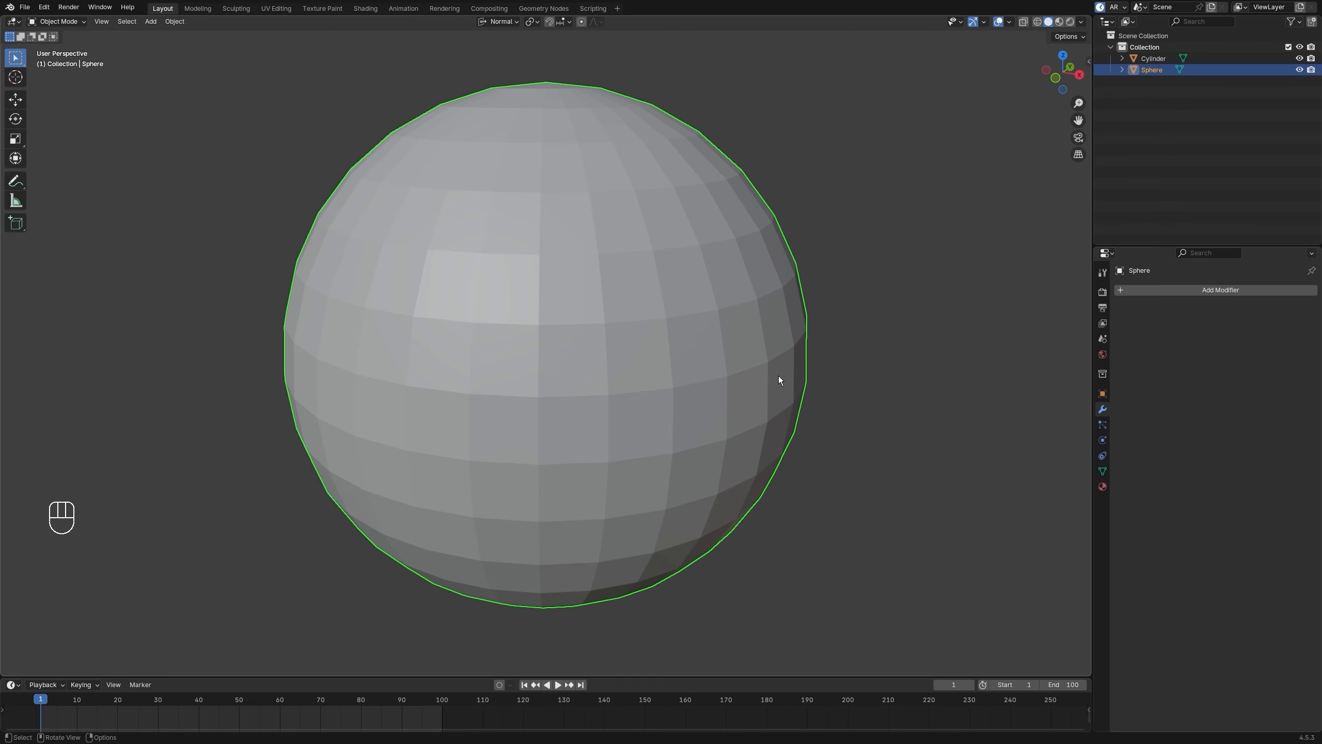
Step: Select a two-by-two block of faces on the front of the sphere and set their normals from faces
key("Tab")
left_click(922, 361)
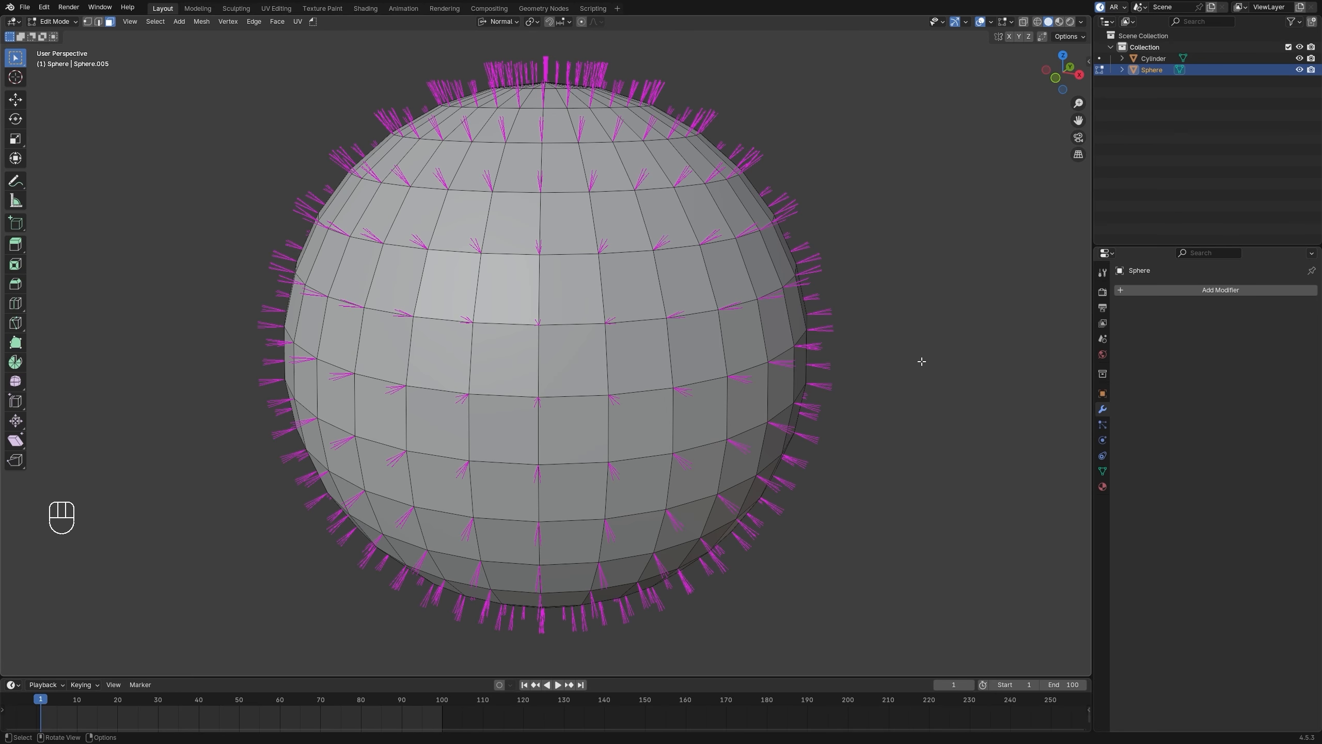
key("alt+n")
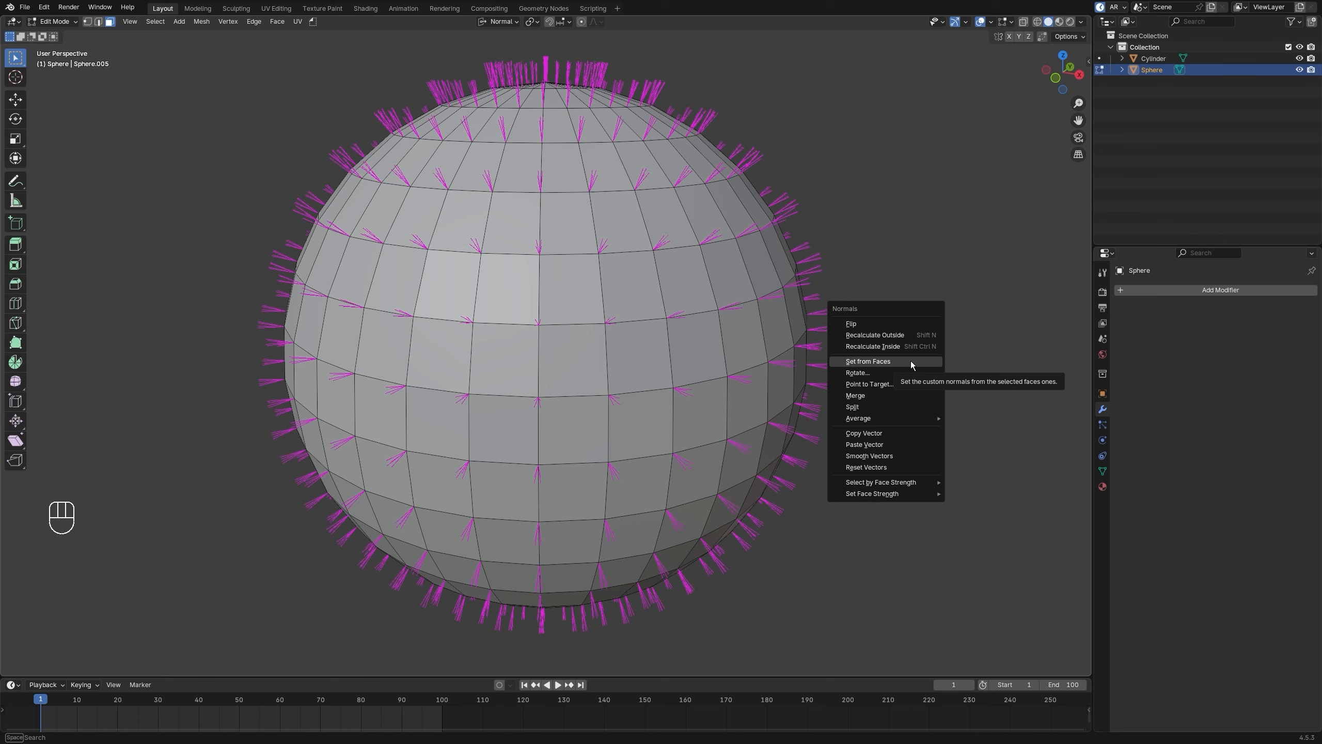
left_click_drag(572, 284, 639, 355)
key("alt+n")
left_click(922, 289)
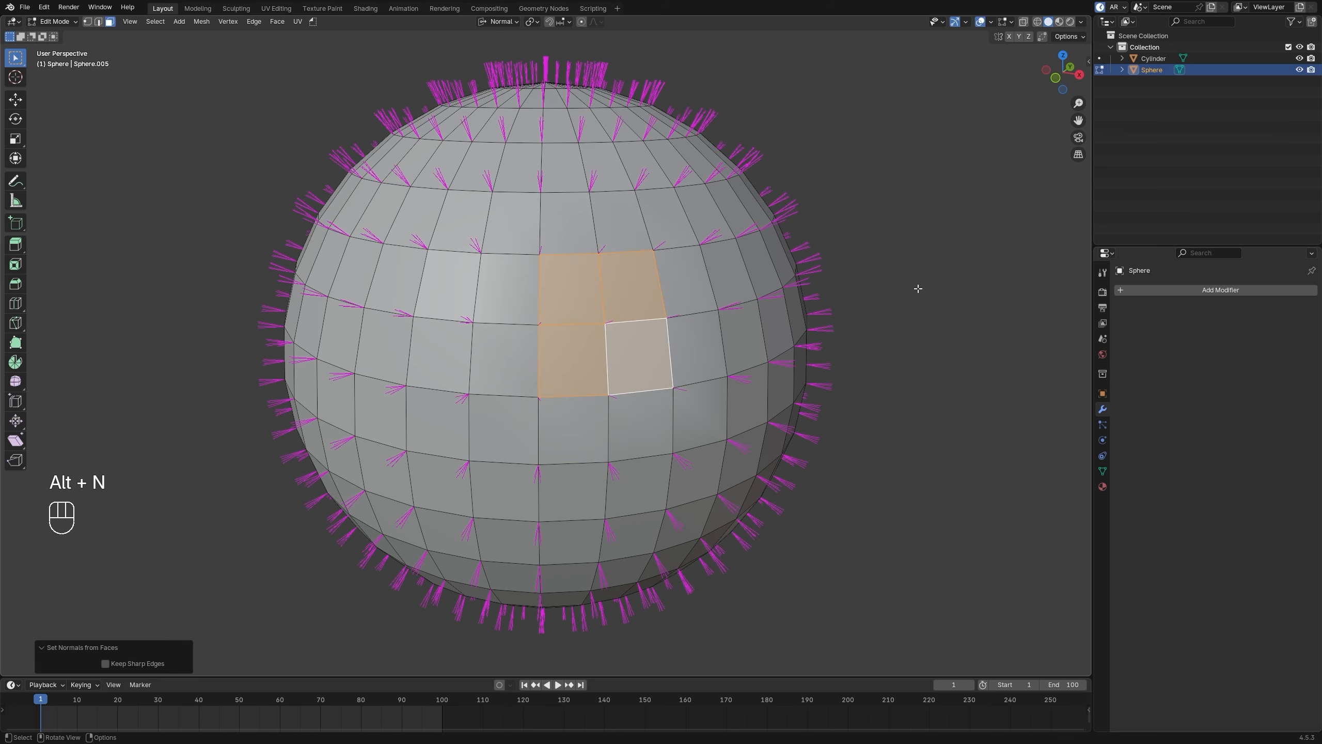
Step: Compare the sphere's shading with and without the normals set from faces, then view it in Object Mode
scroll(887, 297, "up", 3)
mouse_move(886, 296)
middle_mouse_down()
mouse_move(901, 287)
mouse_move(899, 302)
middle_mouse_up()
key("ctrl+z")
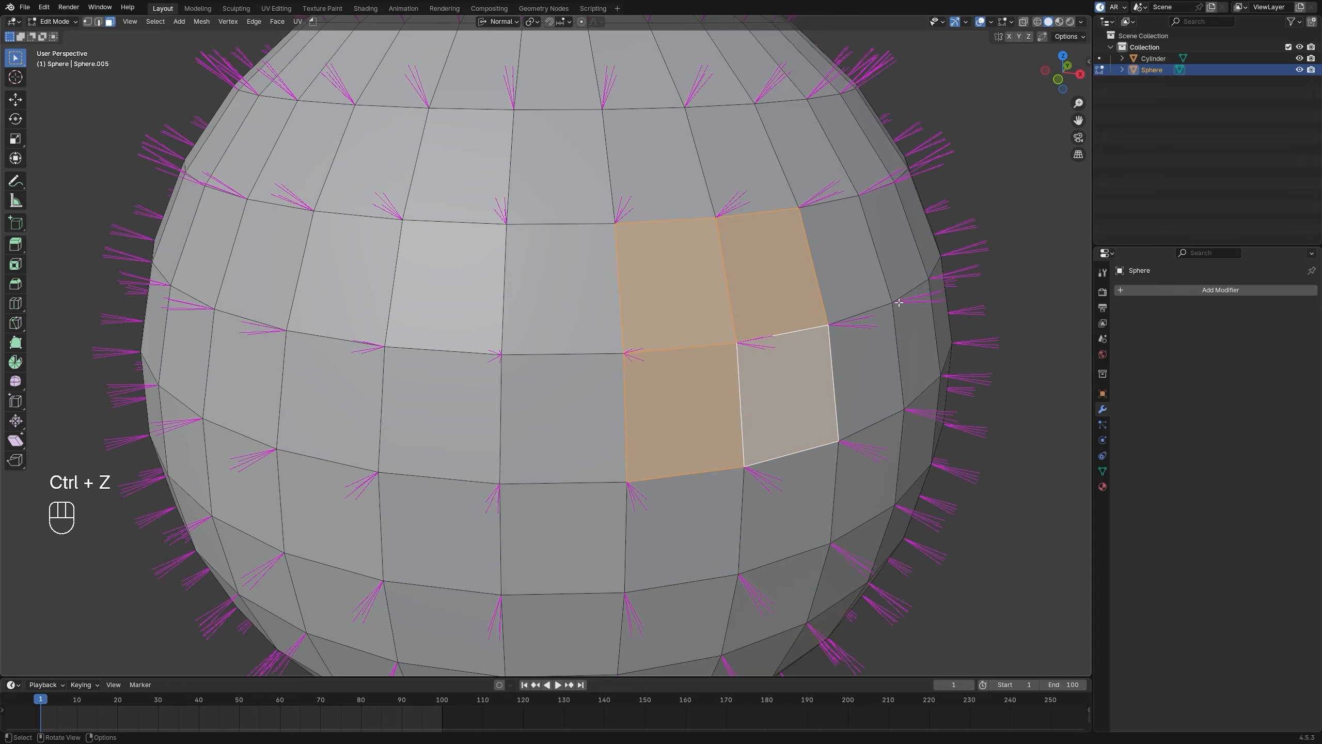
key("ctrl+shift+z")
key("Tab")
scroll(812, 316, "down", 2)
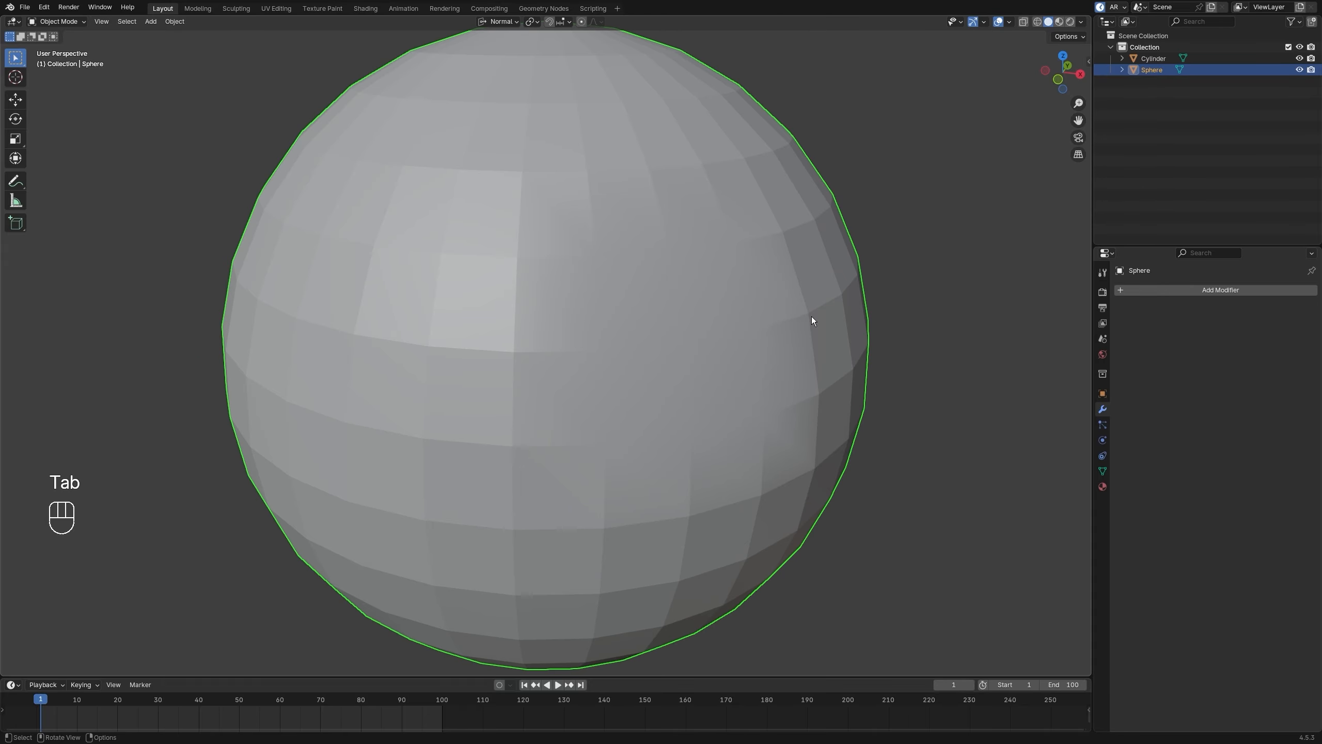
Step: Return to Edit Mode and undo the normals set from faces on the sphere
key("Tab")
key("ctrl+z")
key("ctrl+z")
key("ctrl+z")
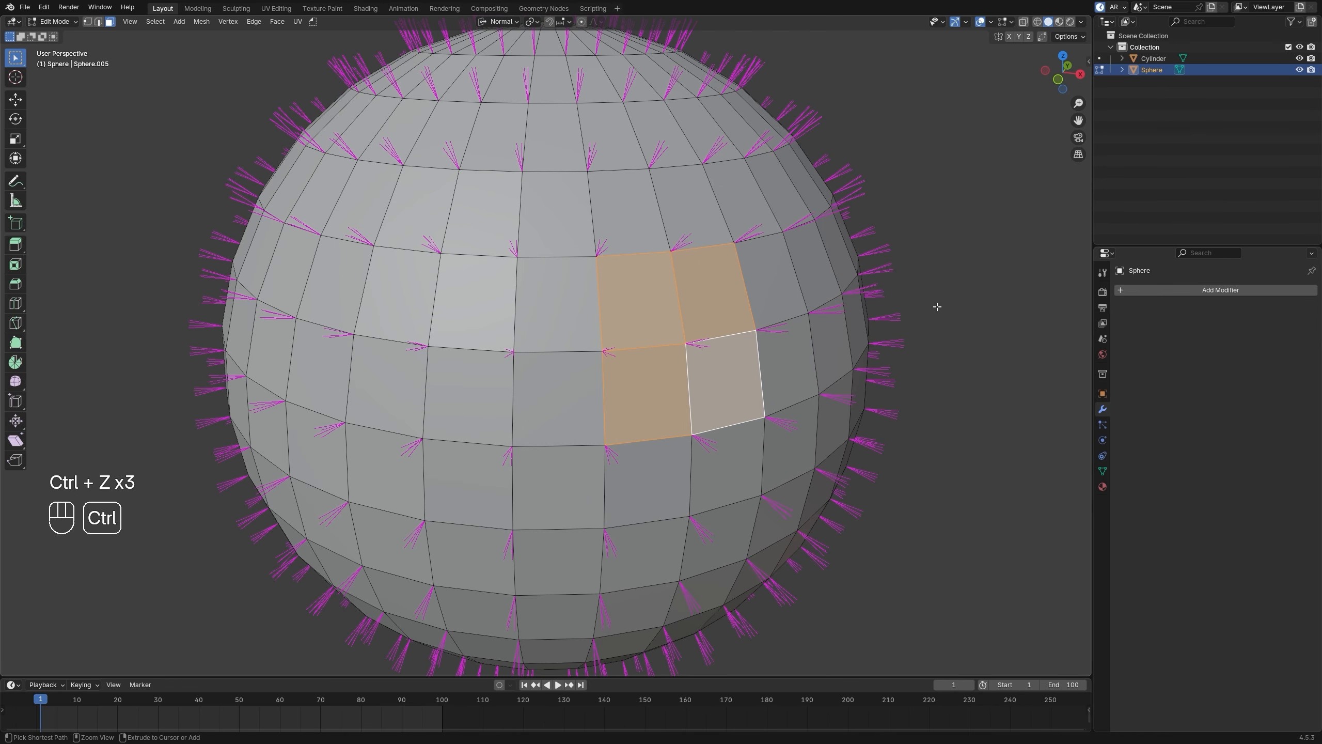
Step: Select the two adjacent horizontal face loops around the sphere's middle and shade them smooth
key("3")
left_click(679, 306, "alt")
left_click(687, 385, "alt+shift")
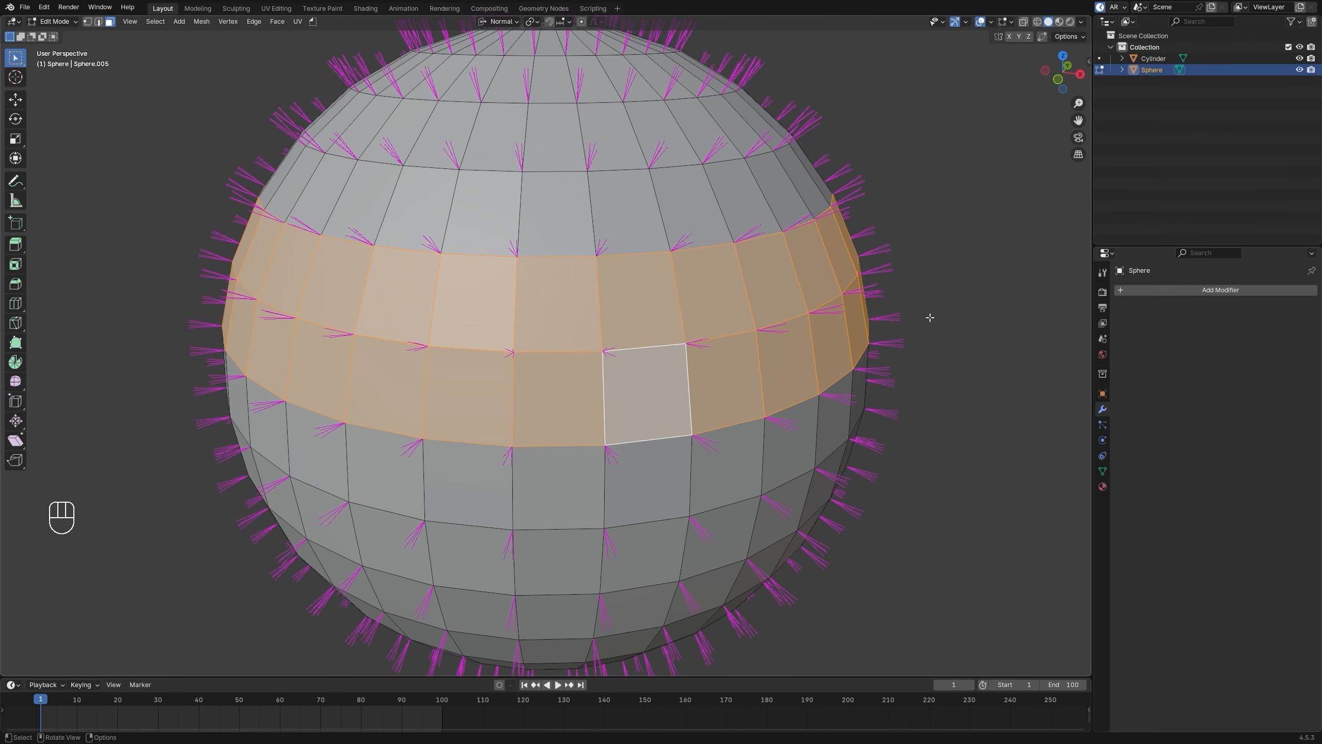
right_click(1002, 297)
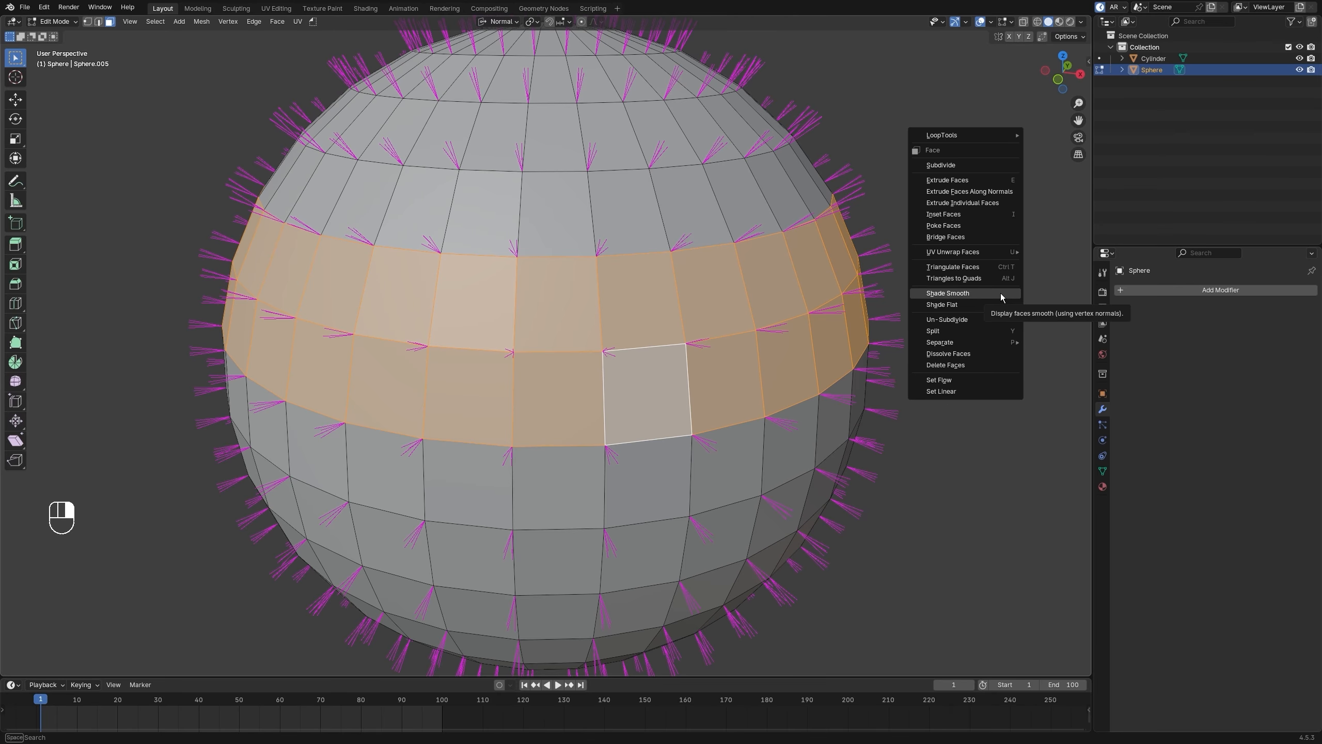
left_click(1001, 295)
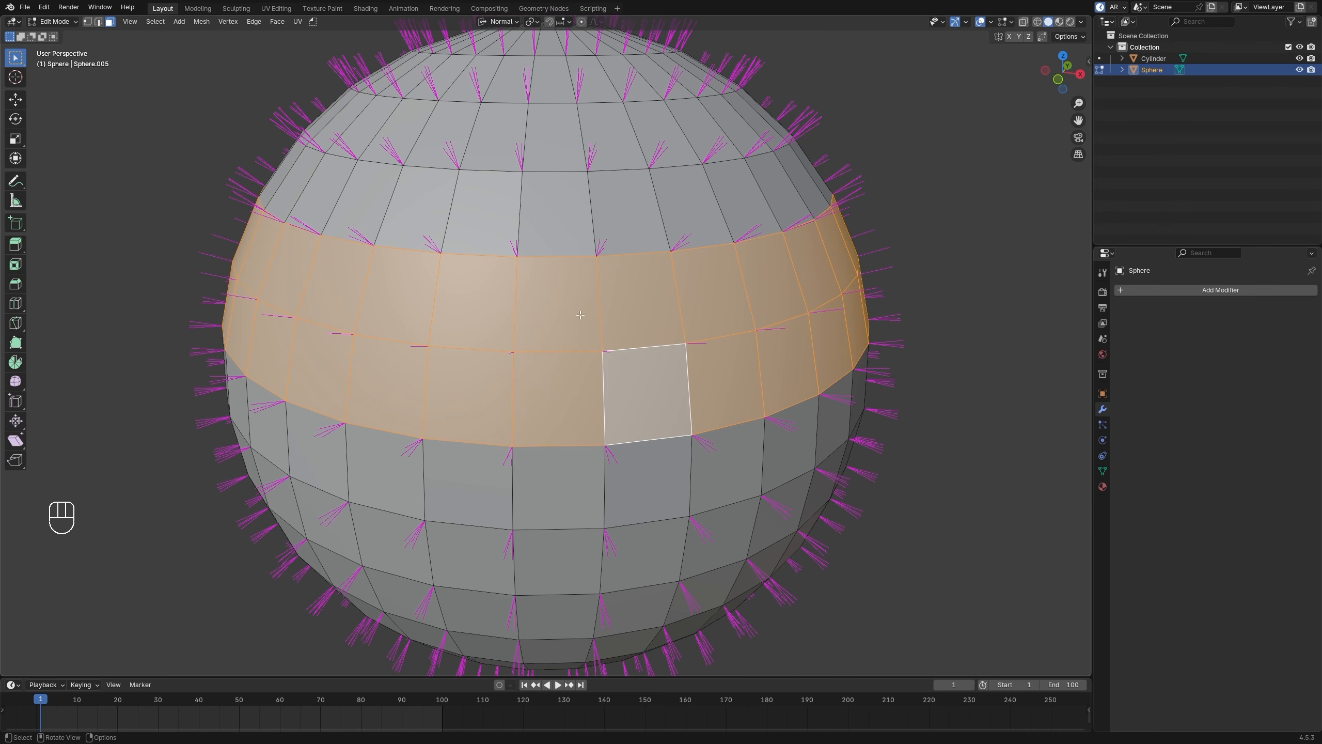
scroll(624, 178, "up", 2)
mouse_move(609, 320)
middle_mouse_down()
mouse_move(592, 340)
mouse_move(605, 332)
middle_mouse_up()
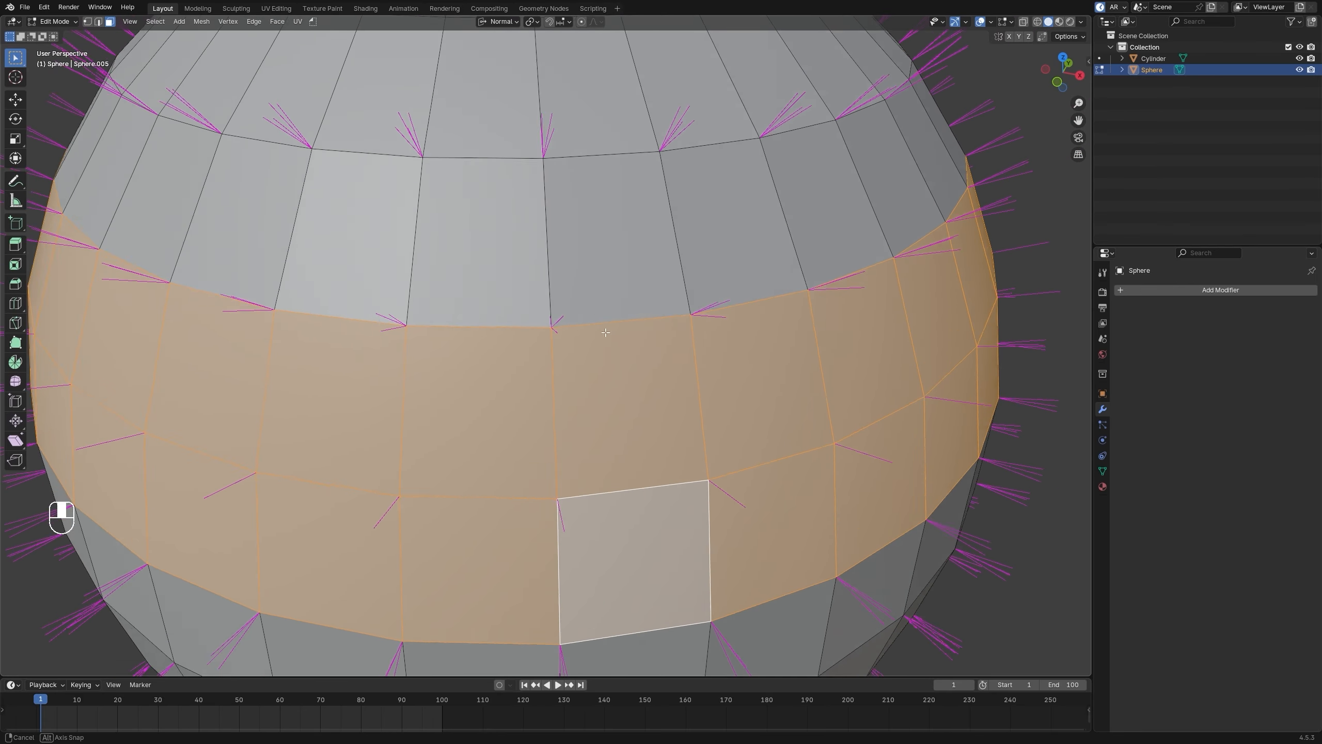
Step: Undo the smooth shading on the sphere's two middle face loops and set their normals from faces instead
scroll(606, 333, "down", 6)
key("ctrl+z")
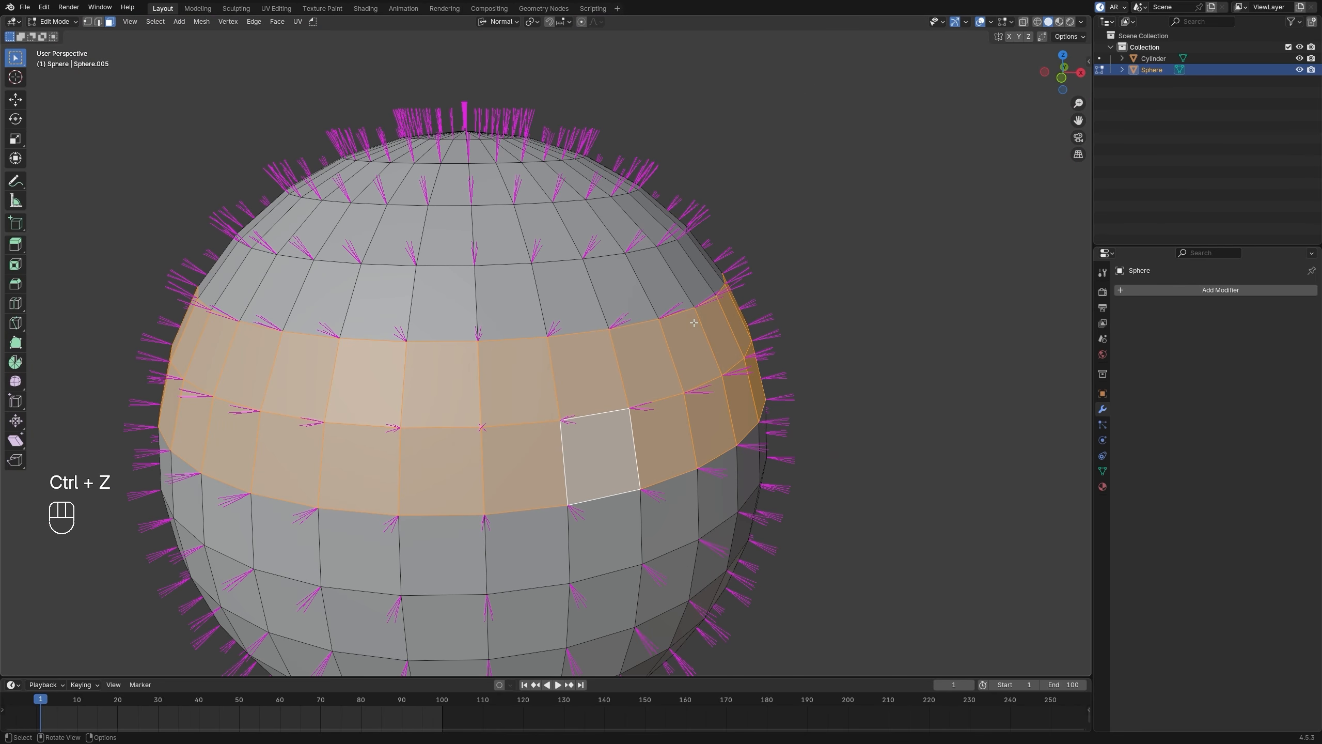
key("alt+n")
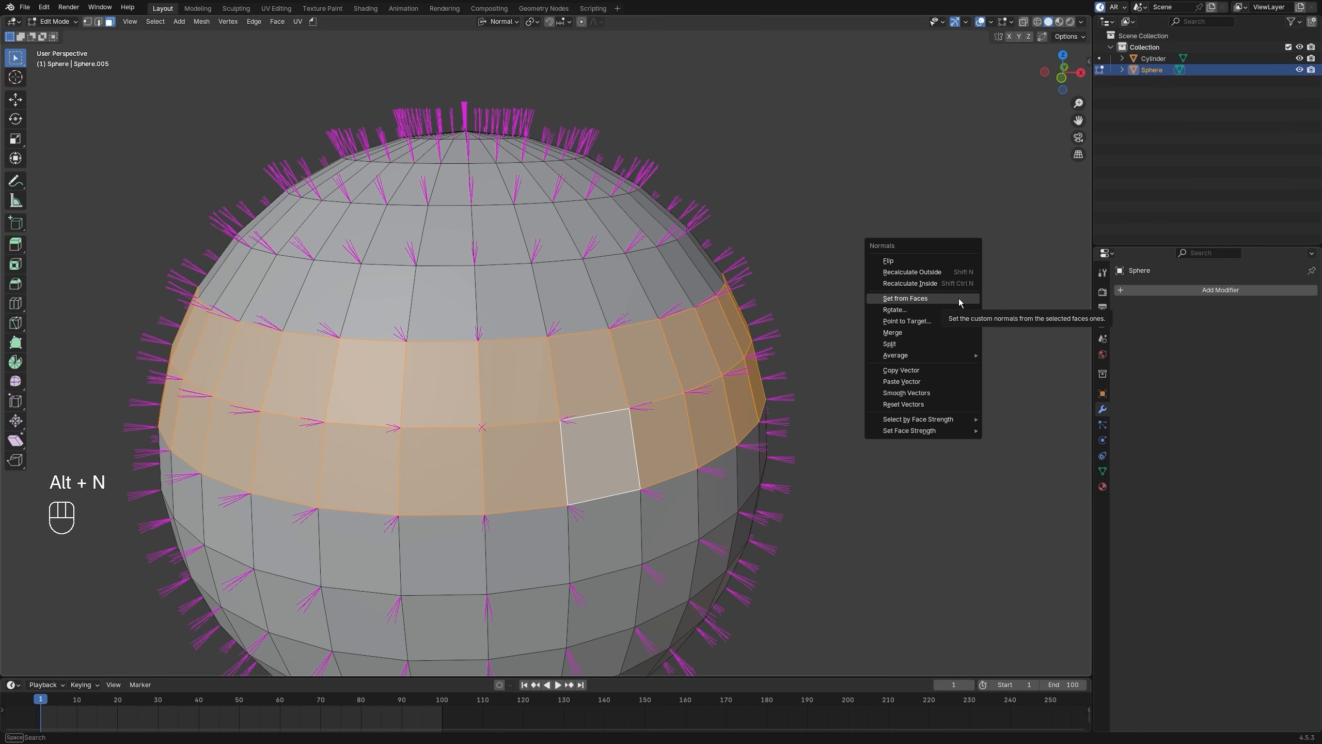
left_click(906, 303)
Step: Inspect the sphere's middle band shading in Object Mode
scroll(906, 302, "up", 2)
key("Tab")
middle_click_drag(777, 320, 807, 330)
scroll(804, 329, "down", 5)
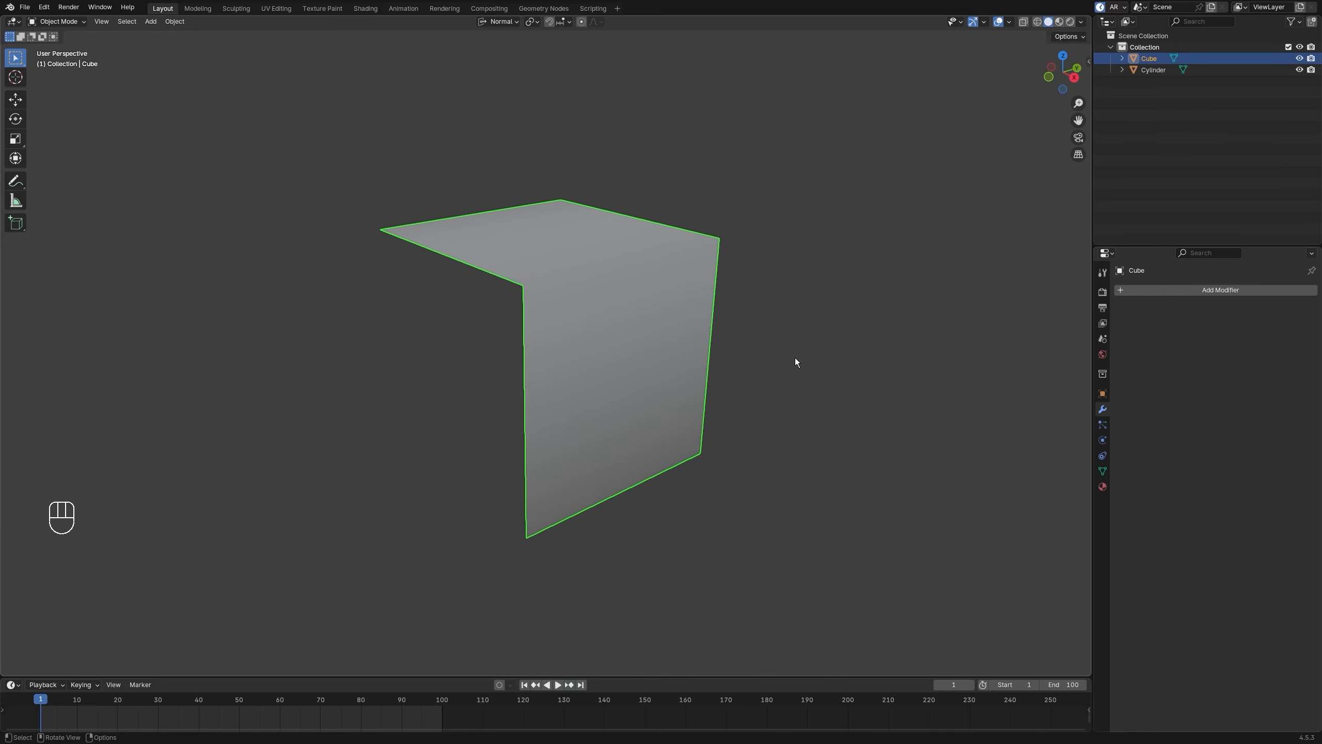
Step: In front view, rotate the normals of the two vertices on the cube's shared top edge by about -40.9°
key("Tab")
left_click(891, 356)
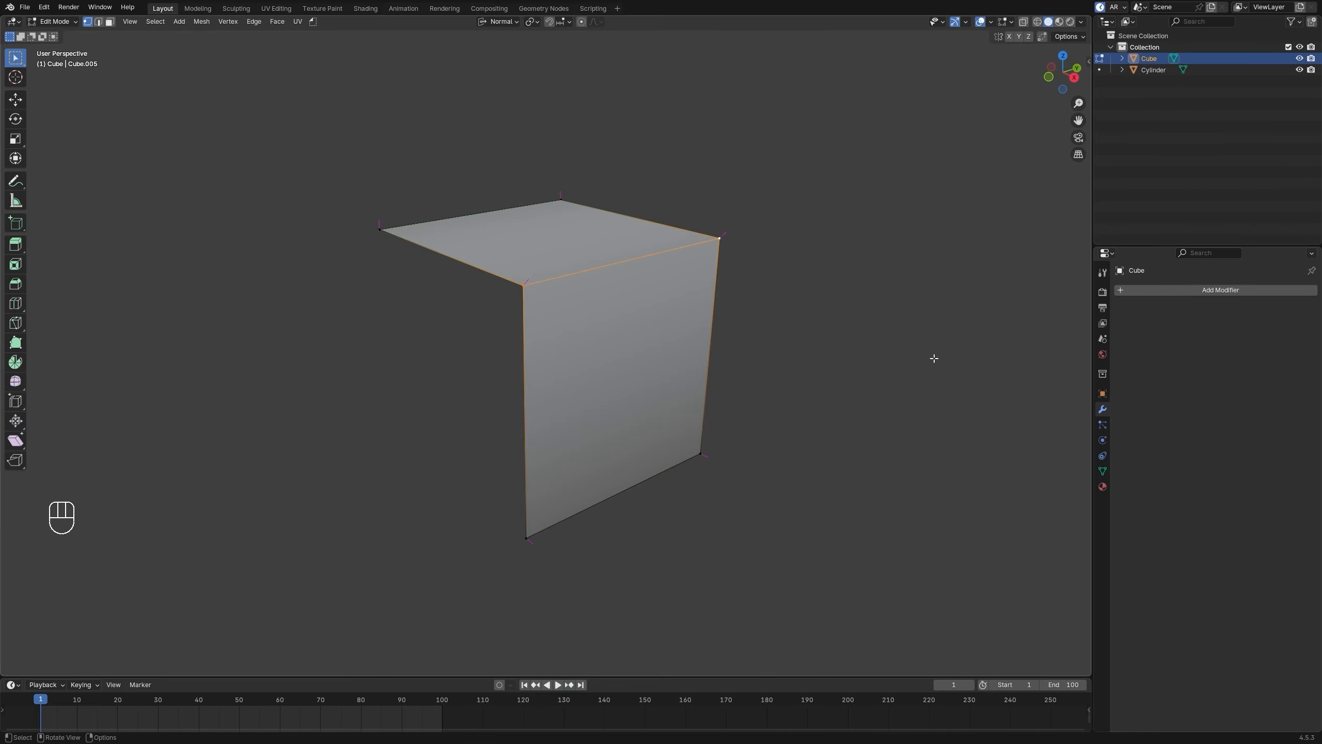
key("alt+n")
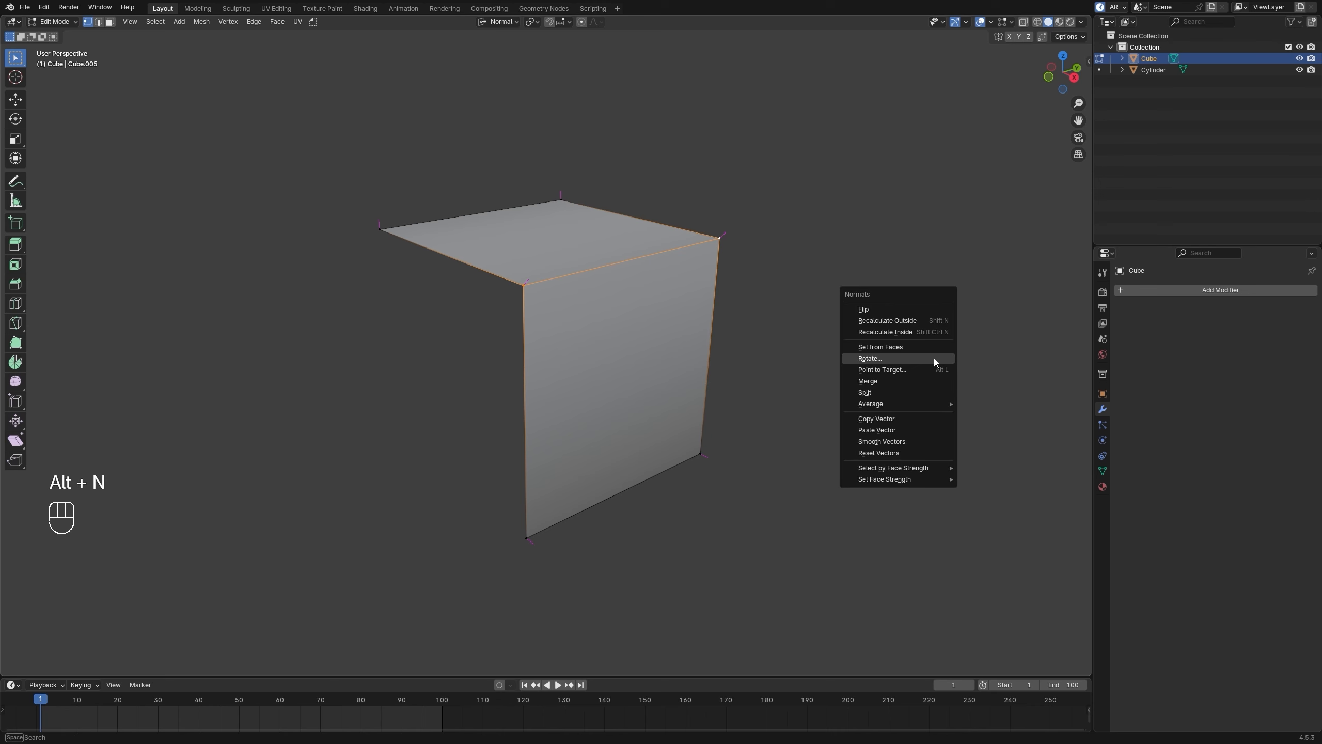
mouse_move(820, 301)
middle_mouse_down("alt")
mouse_move(873, 263)
mouse_move(832, 316)
middle_mouse_up("alt")
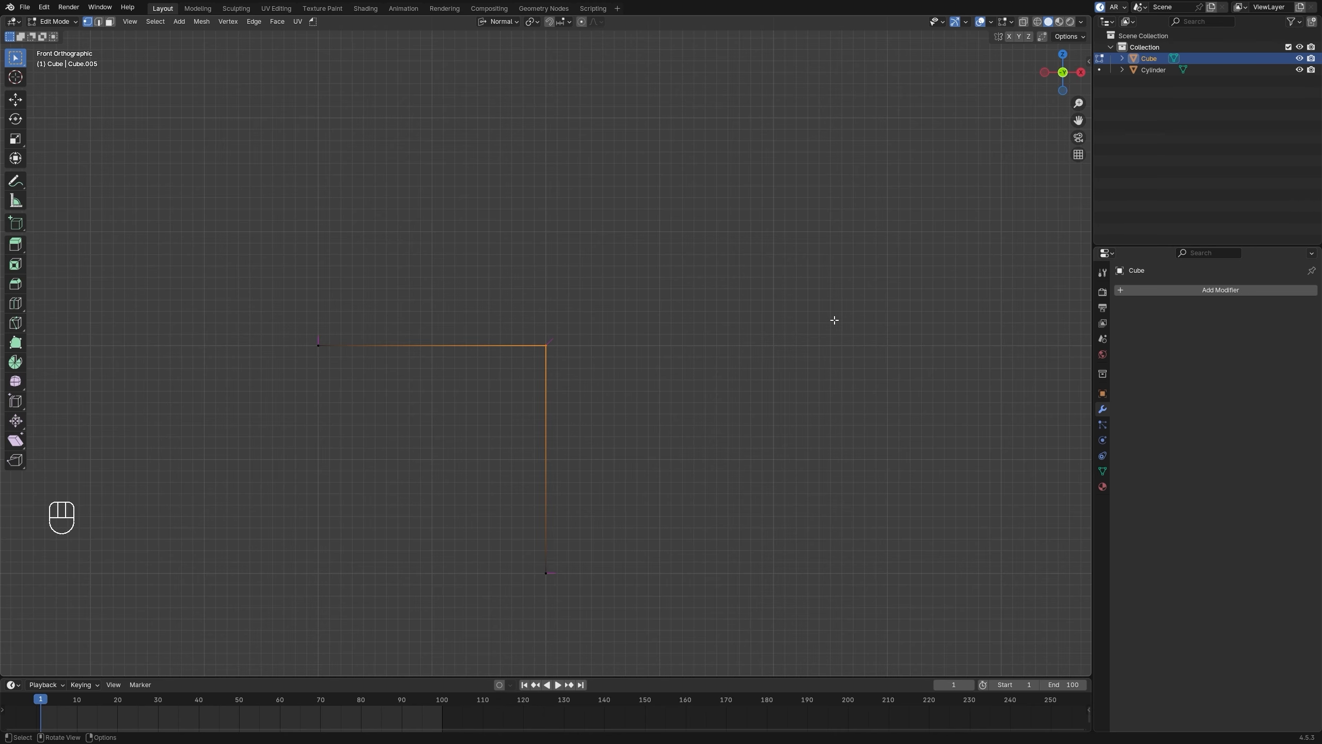
key("alt+n")
left_click(806, 368)
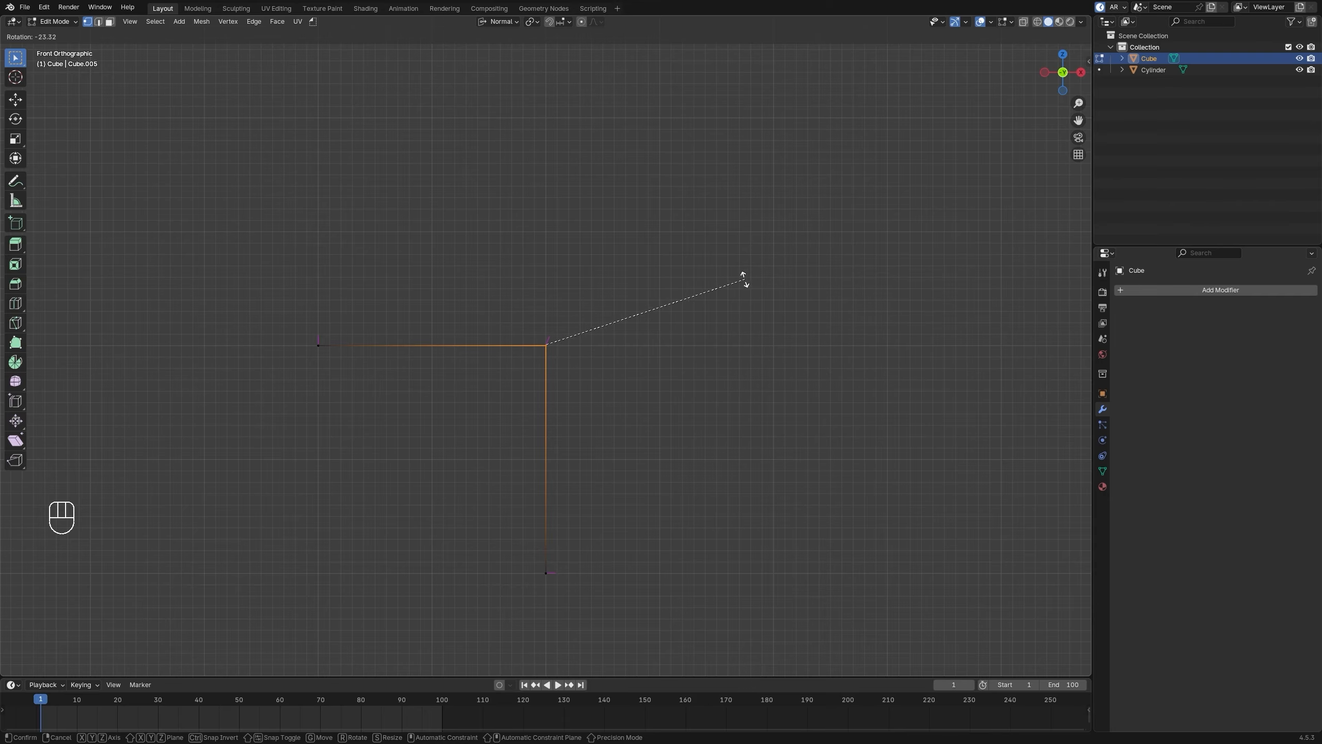
left_click(671, 255)
Step: View the rotated normals' shading in Object Mode, then undo the rotation on the cube
middle_click_drag(671, 258, 676, 407, "alt")
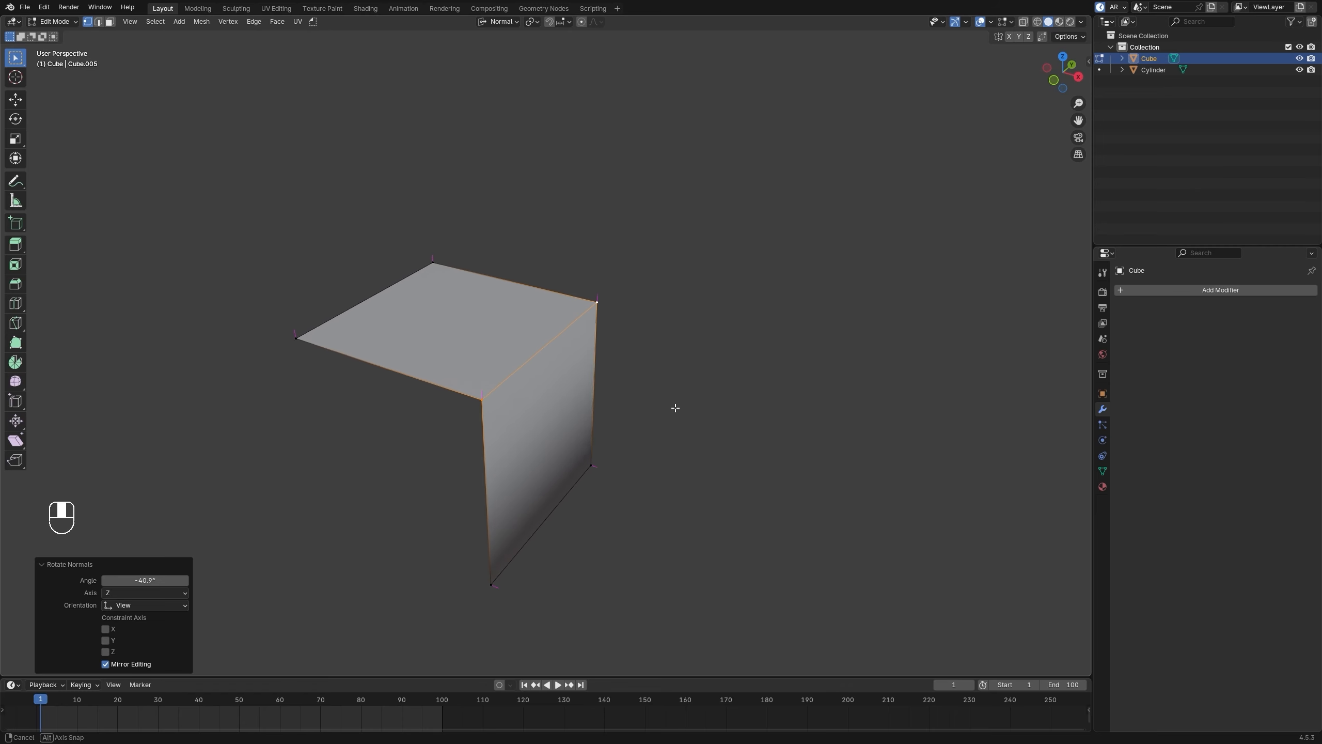
key("Tab")
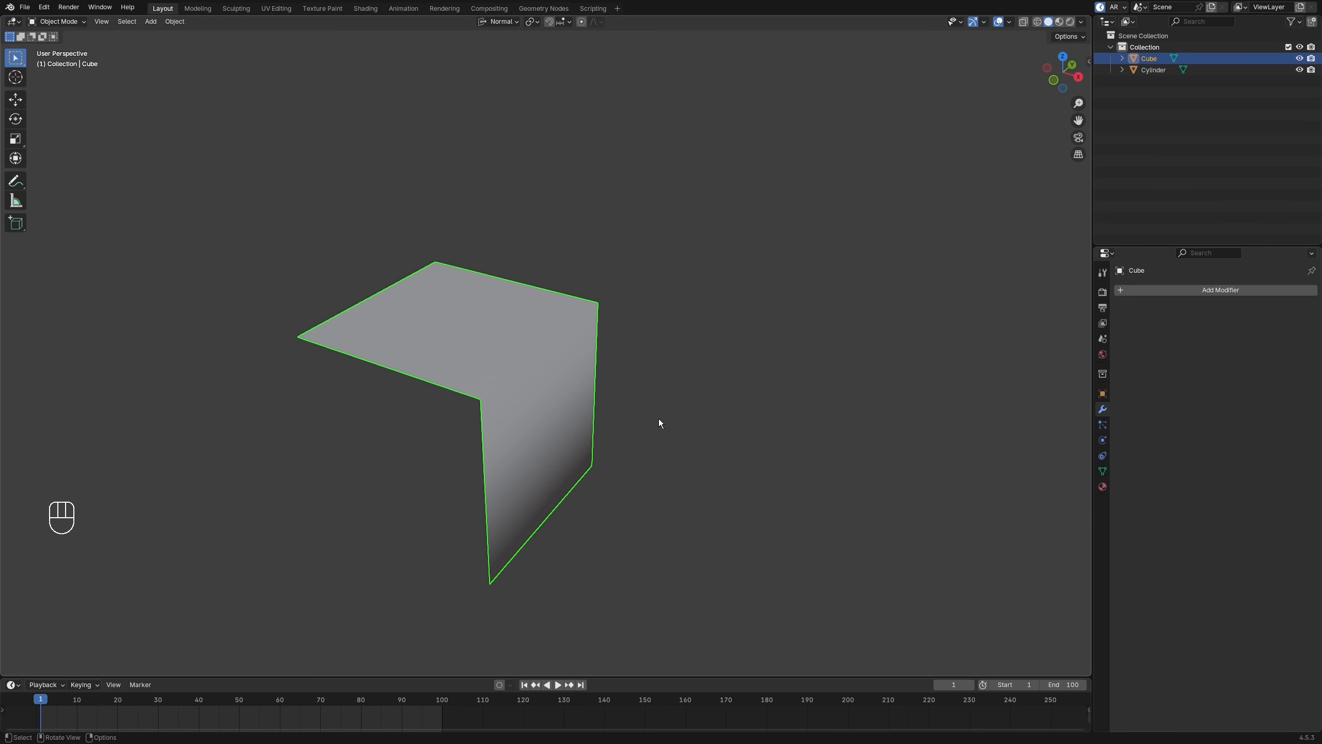
key("ctrl+z")
key("ctrl+z")
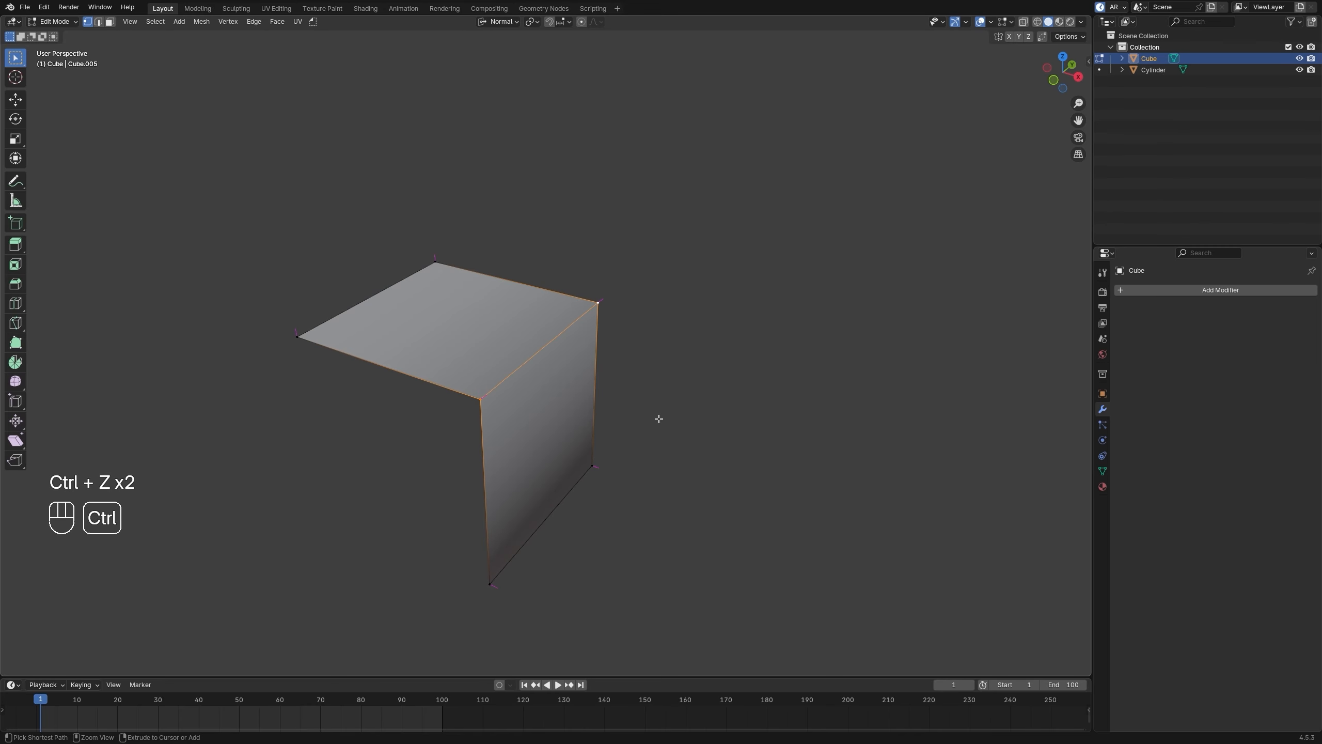
Step: Rotate the normals of the single selected upper corner vertex freely from a perspective view of the cube
middle_click_drag(578, 230, 619, 334)
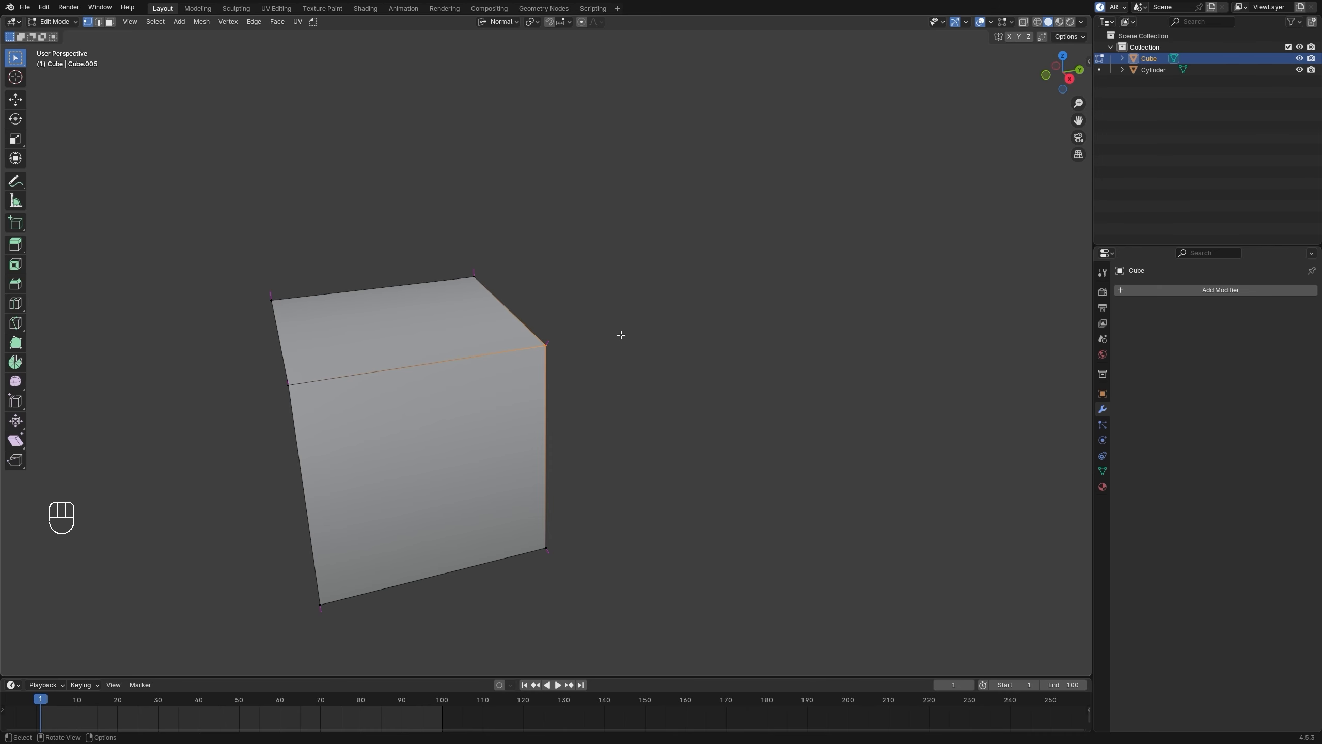
key("alt+n")
left_click(621, 335)
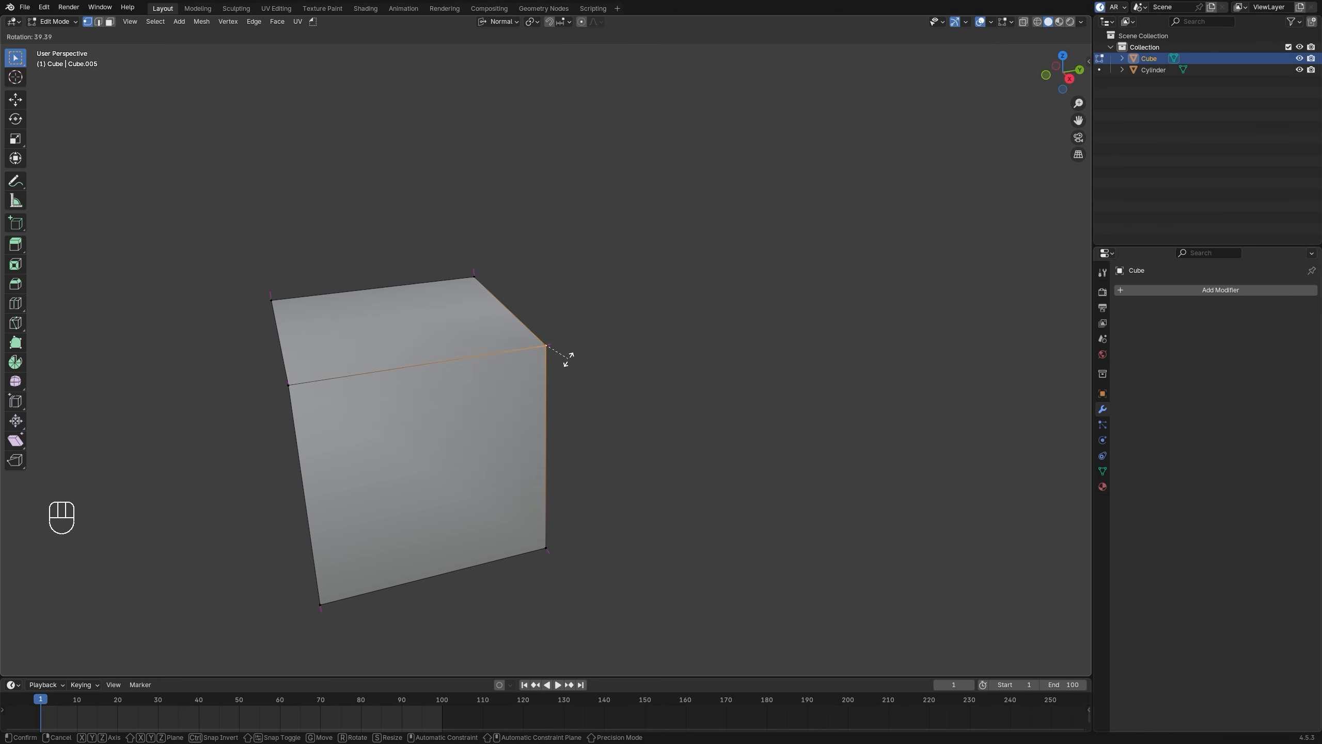
left_click(599, 363)
middle_click_drag(599, 363, 652, 343)
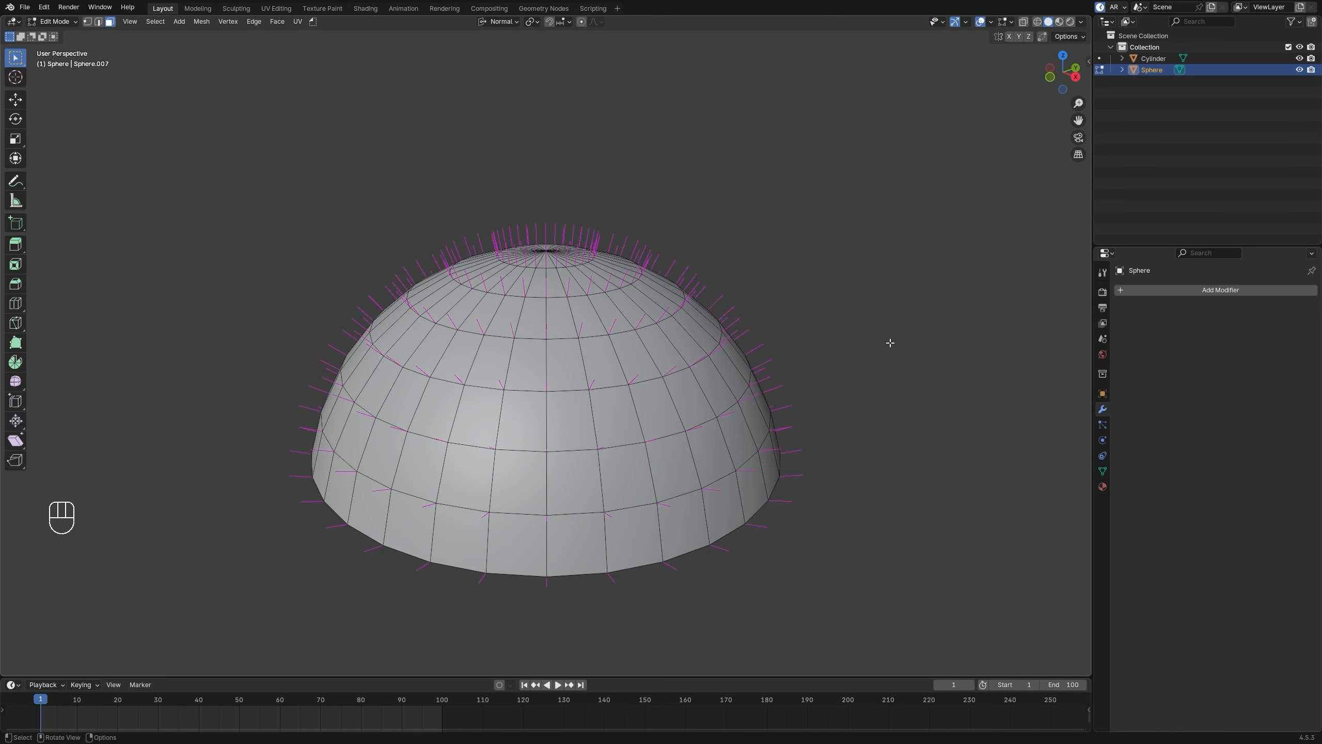
Step: Point all the dome's normals to a target at X 0.565 m, Y 1.15 m, Z 1.09 m, and show the 3D cursor
key("a")
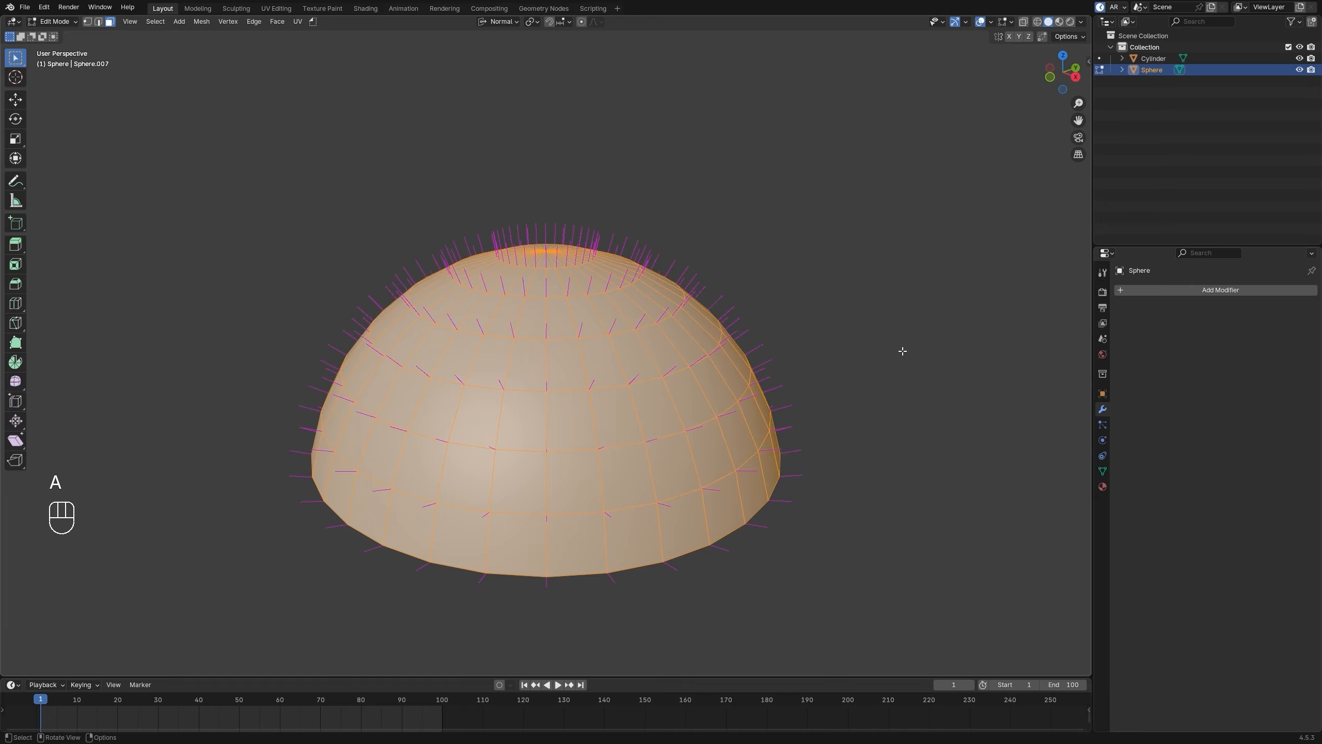
key("alt+n")
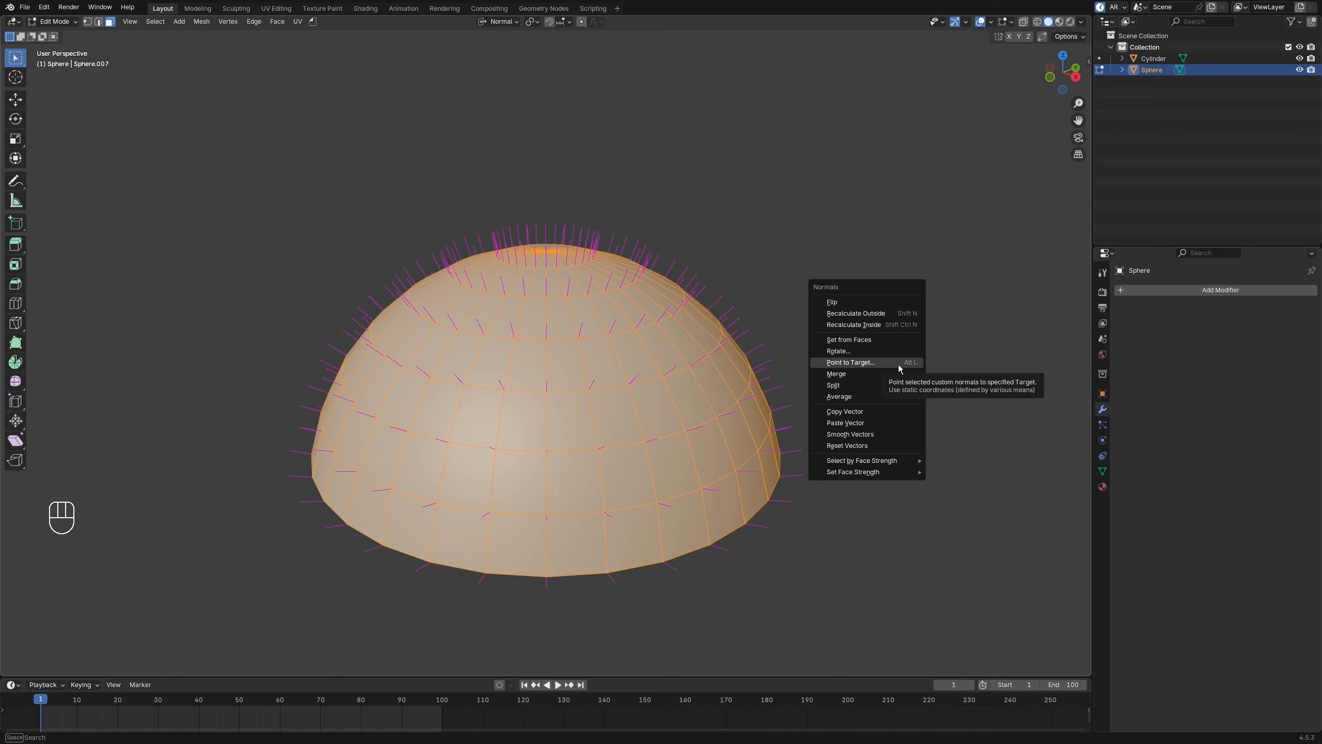
left_click(851, 362)
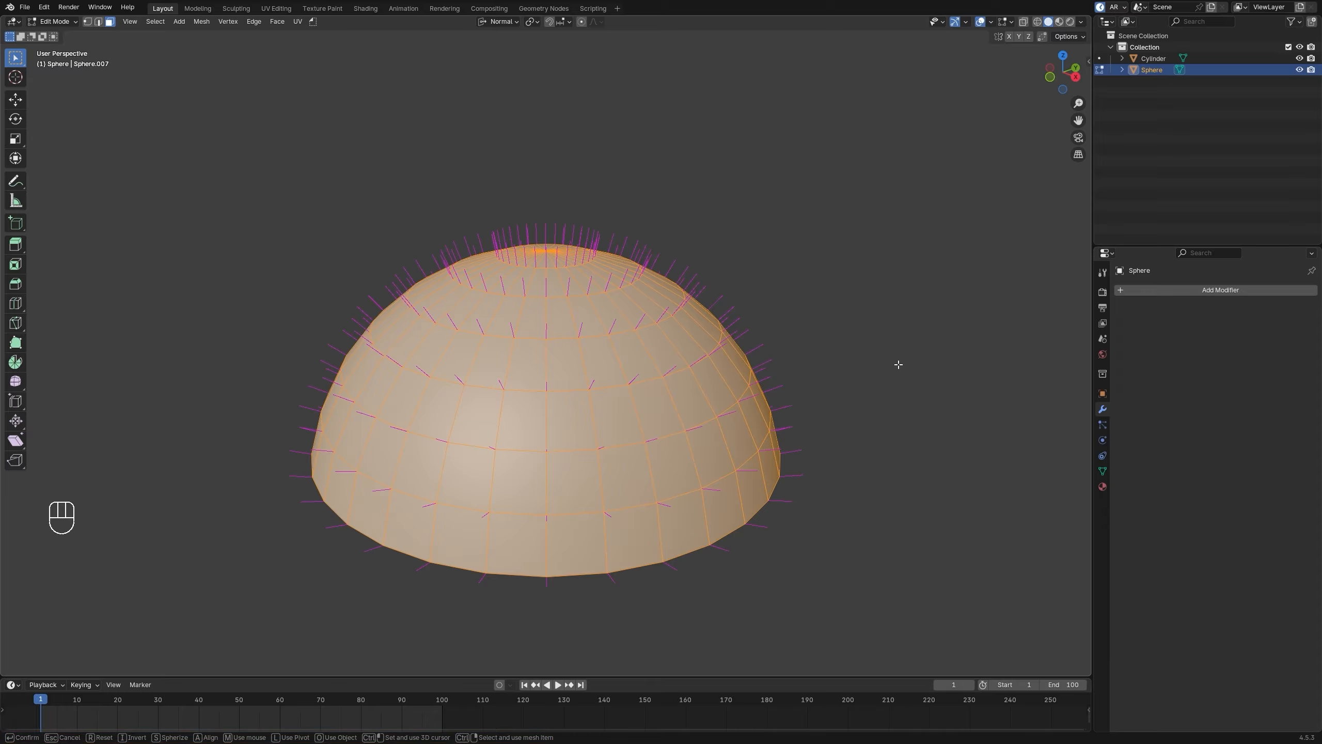
key("m")
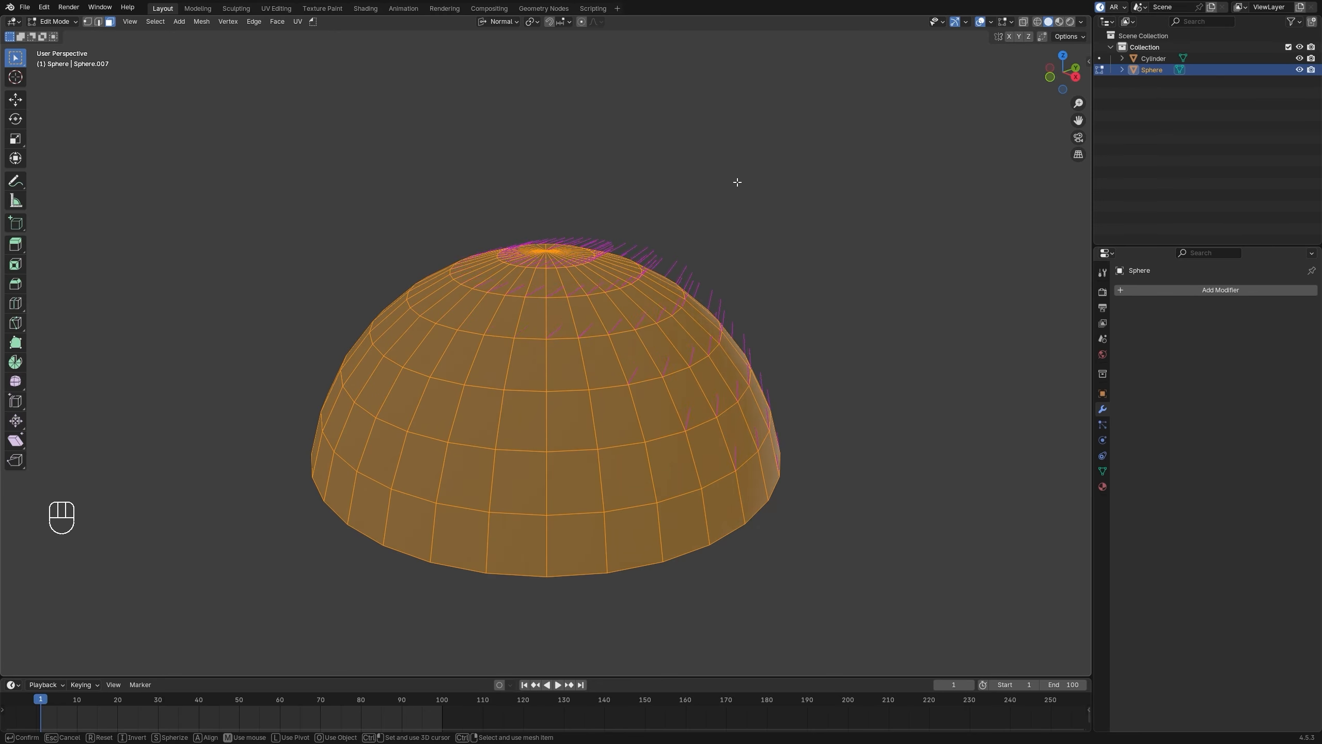
left_click(778, 192, "ctrl")
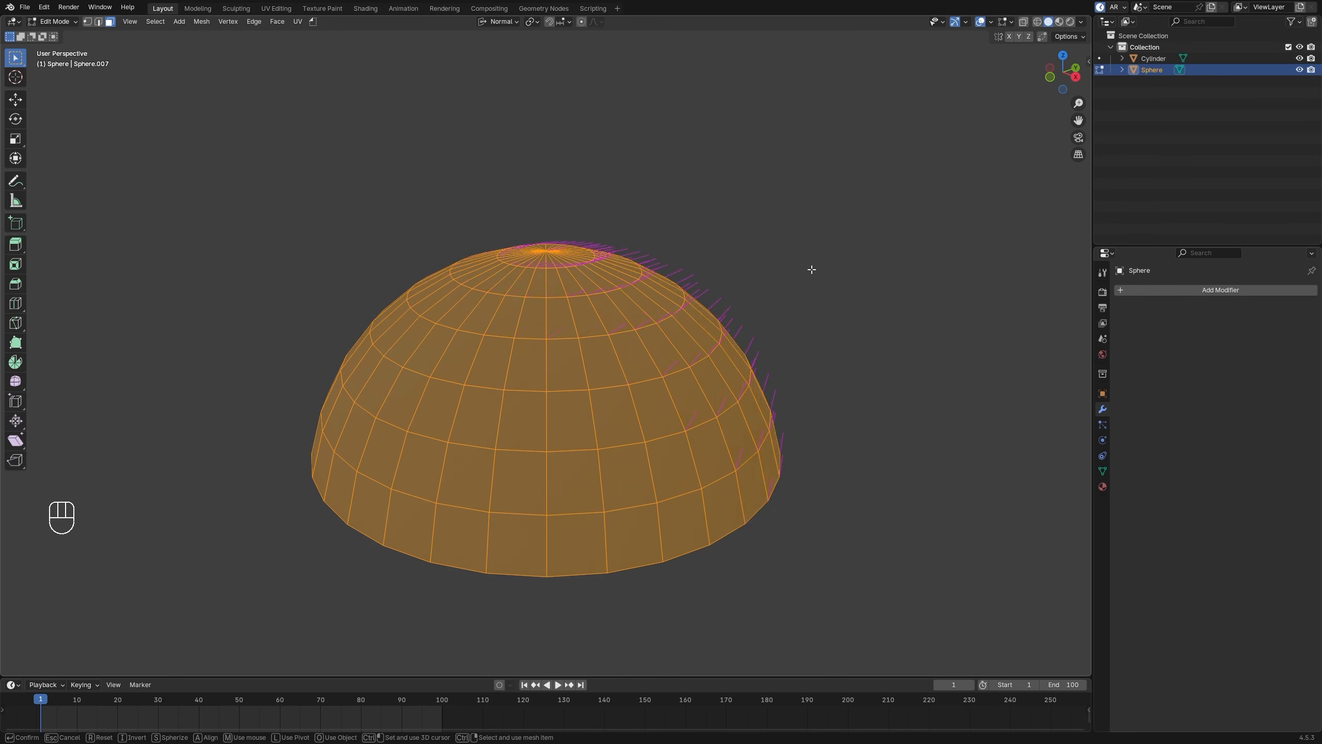
middle_click_drag(814, 270, 794, 275)
key("Return")
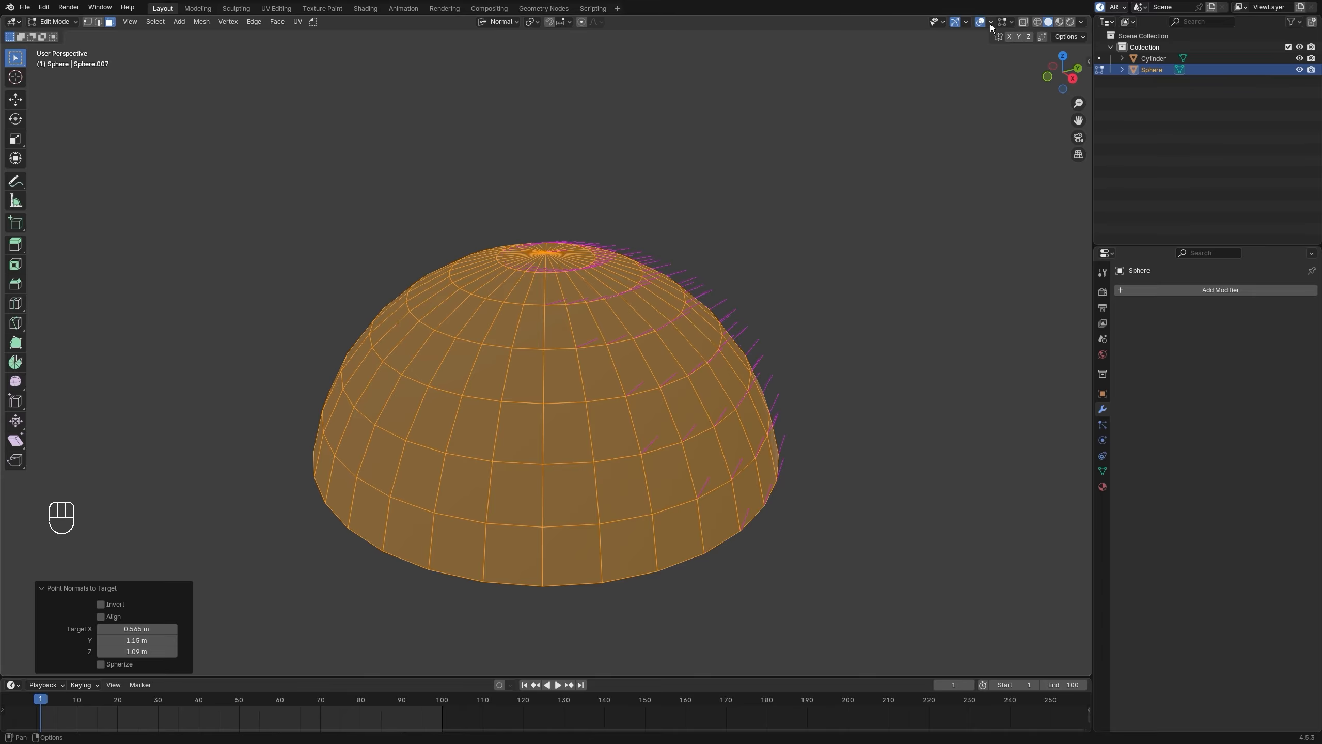
left_click(991, 25)
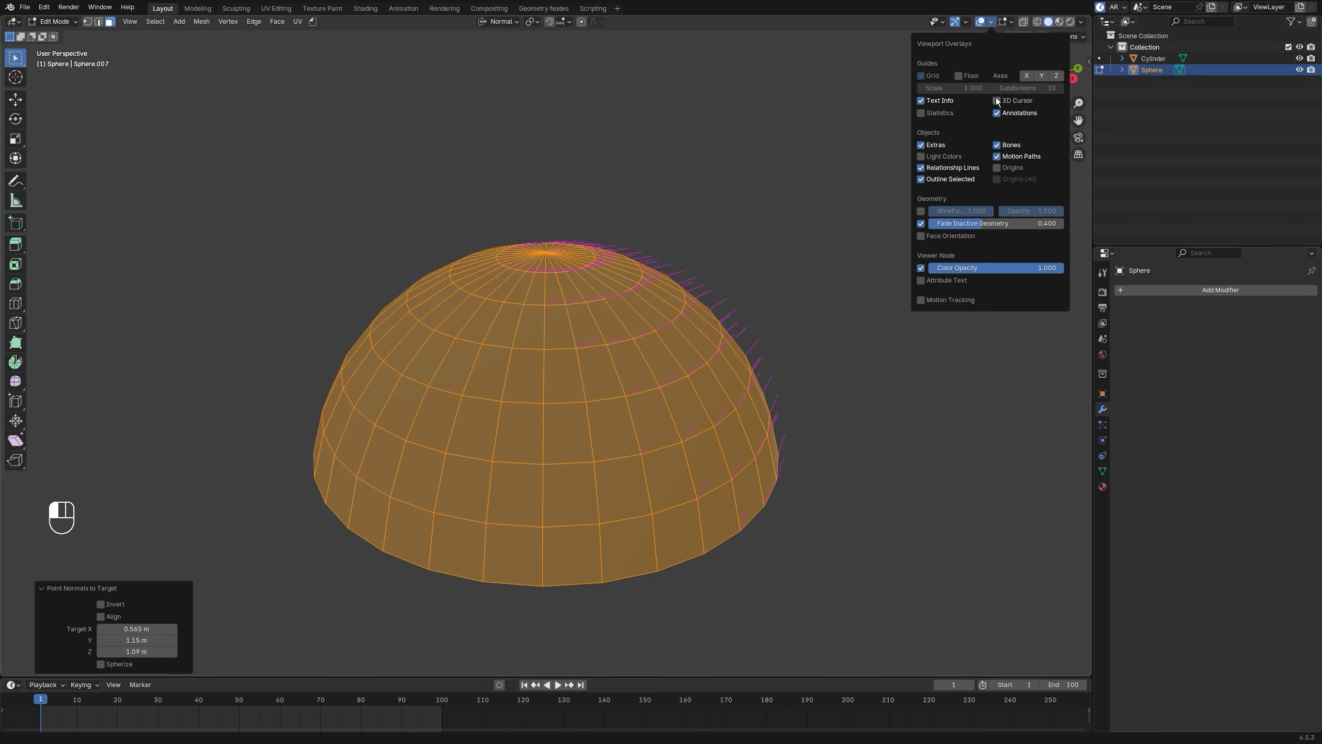
mouse_move(812, 230)
middle_mouse_down()
mouse_move(865, 281)
mouse_move(780, 259)
mouse_move(490, 287)
mouse_move(292, 272)
middle_mouse_up()
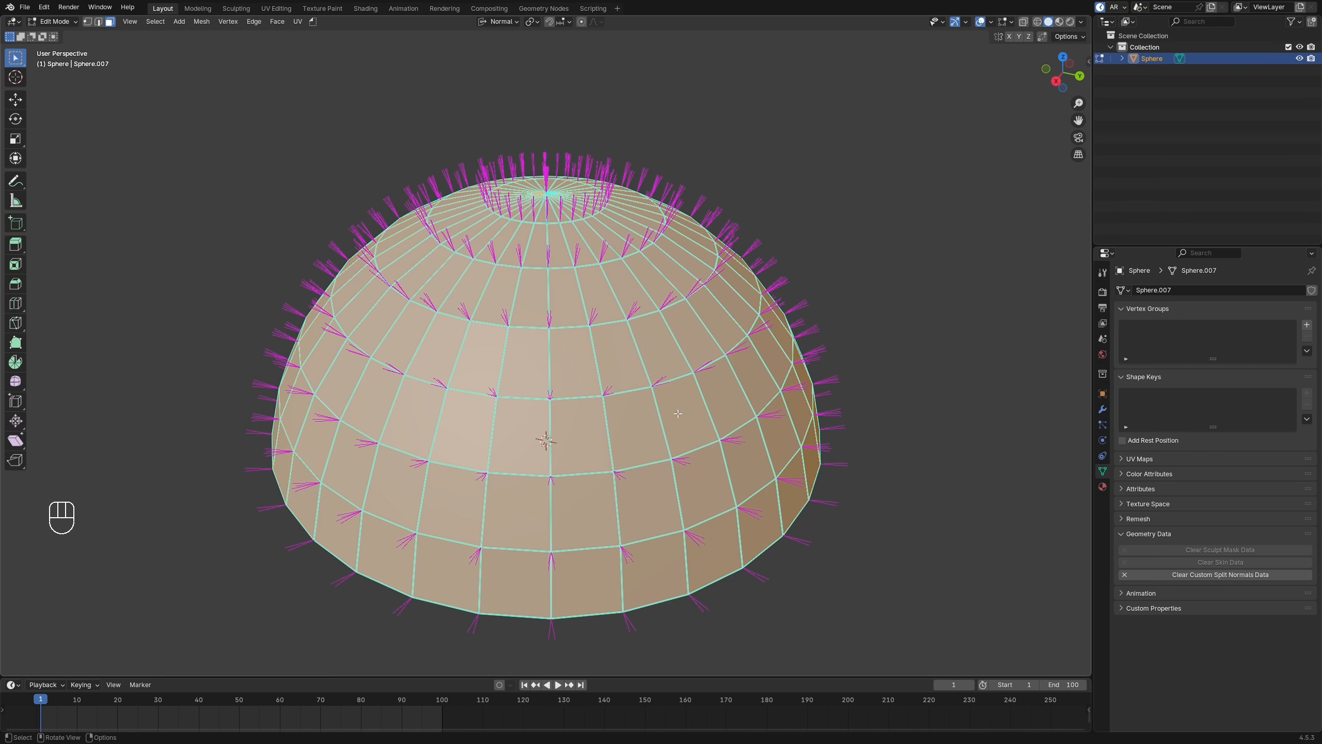
Step: Merge the split normals across the whole dome and view its shading in Object Mode
key("alt+n")
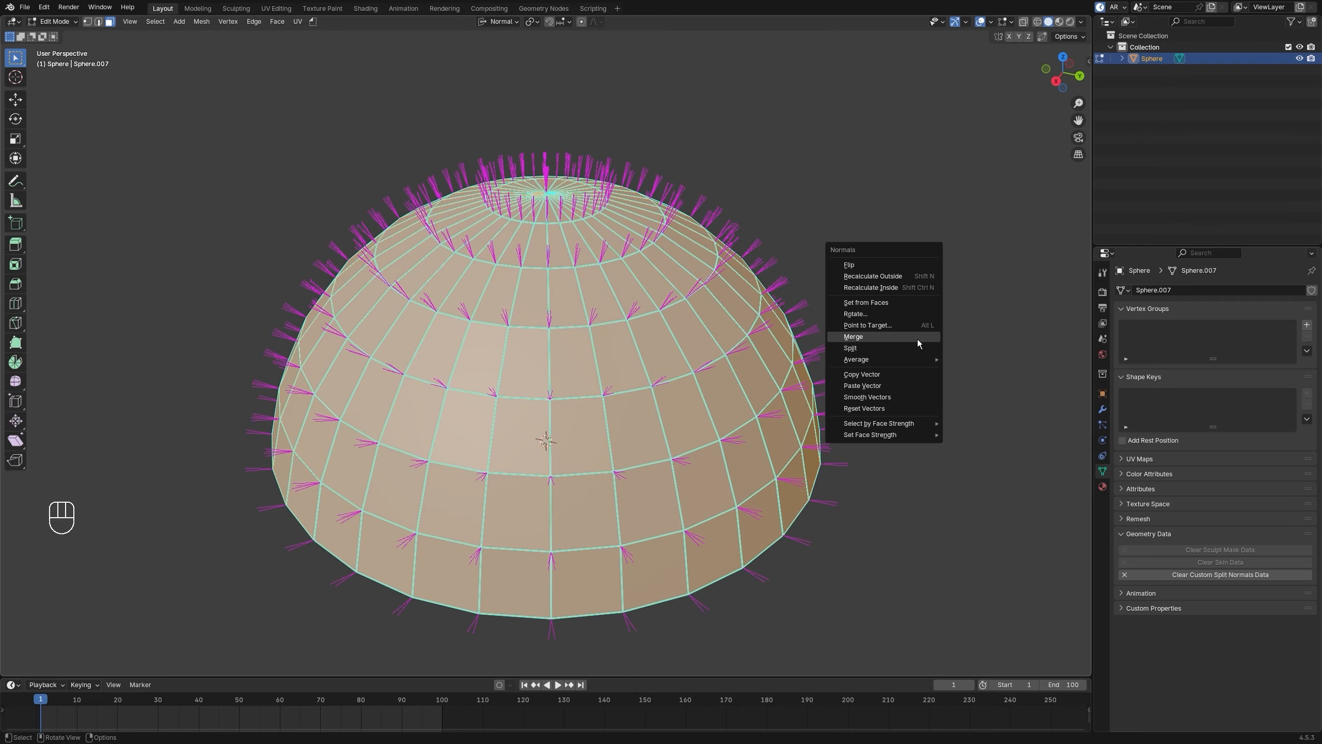
left_click(918, 338)
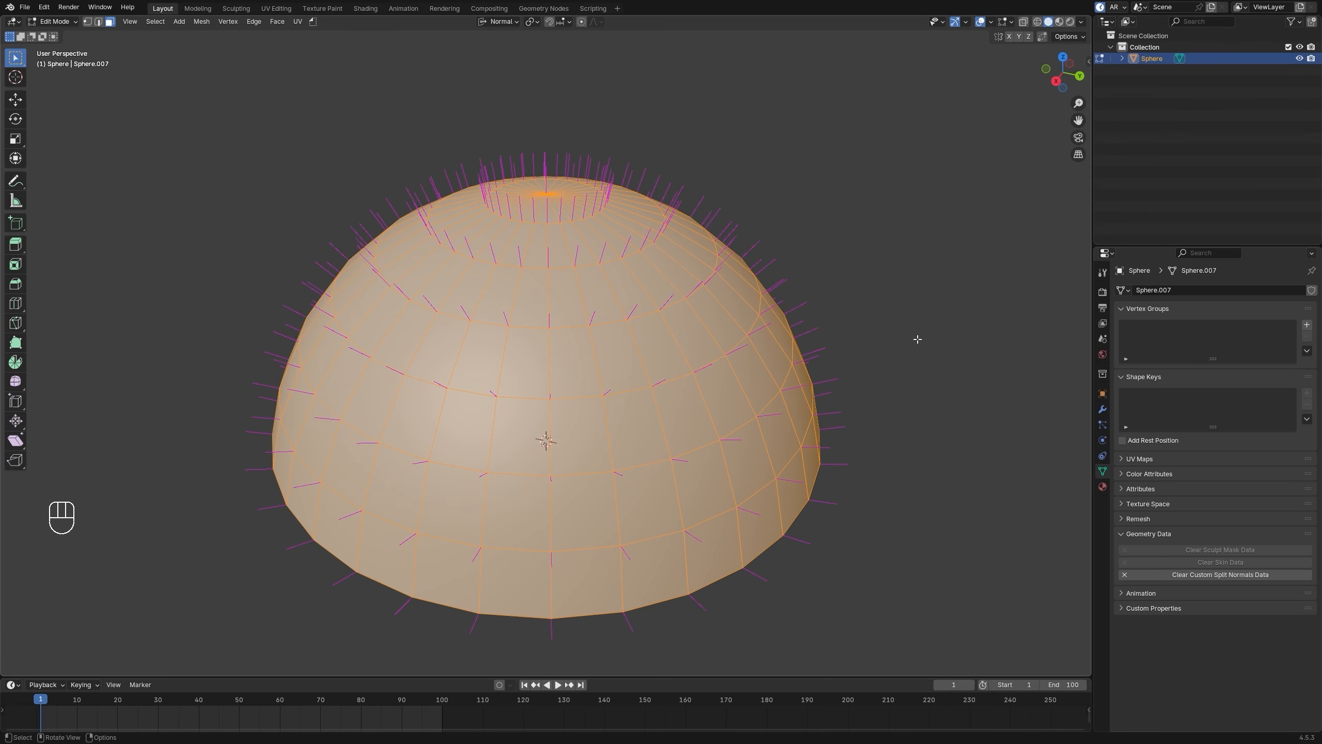
scroll(950, 383, "up", 1)
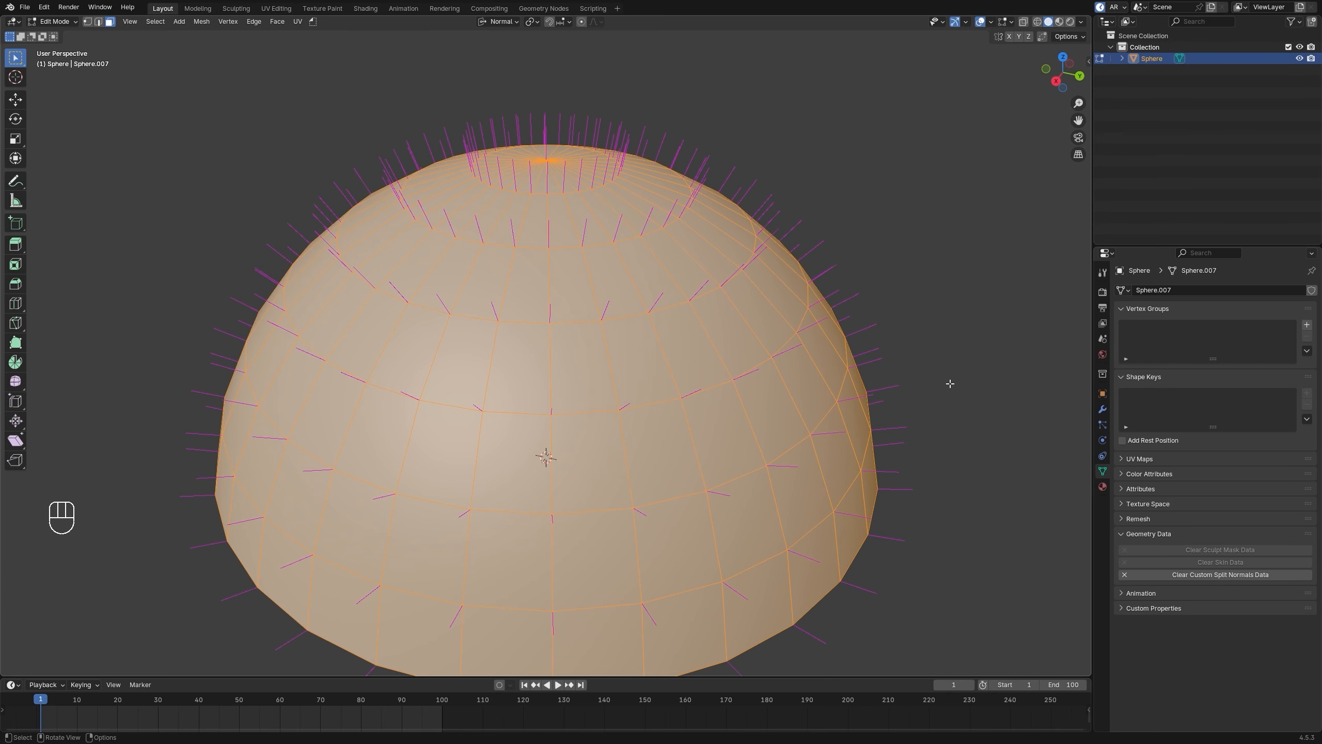
key("Tab")
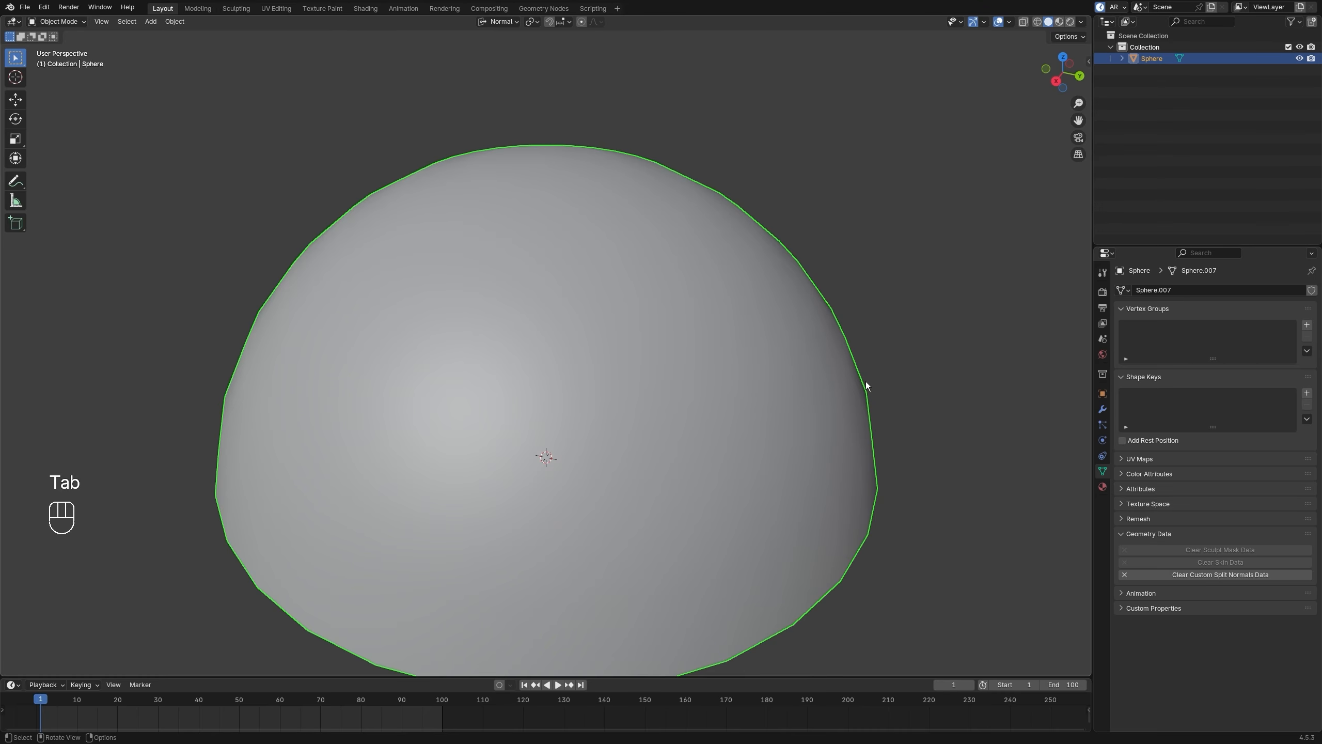
mouse_move(866, 381)
middle_mouse_down()
mouse_move(868, 392)
mouse_move(860, 352)
mouse_move(875, 358)
middle_mouse_up()
scroll(860, 352, "down", 2)
Step: Return to Edit Mode and split the normals of the entire dome
key("Tab")
key("alt+n")
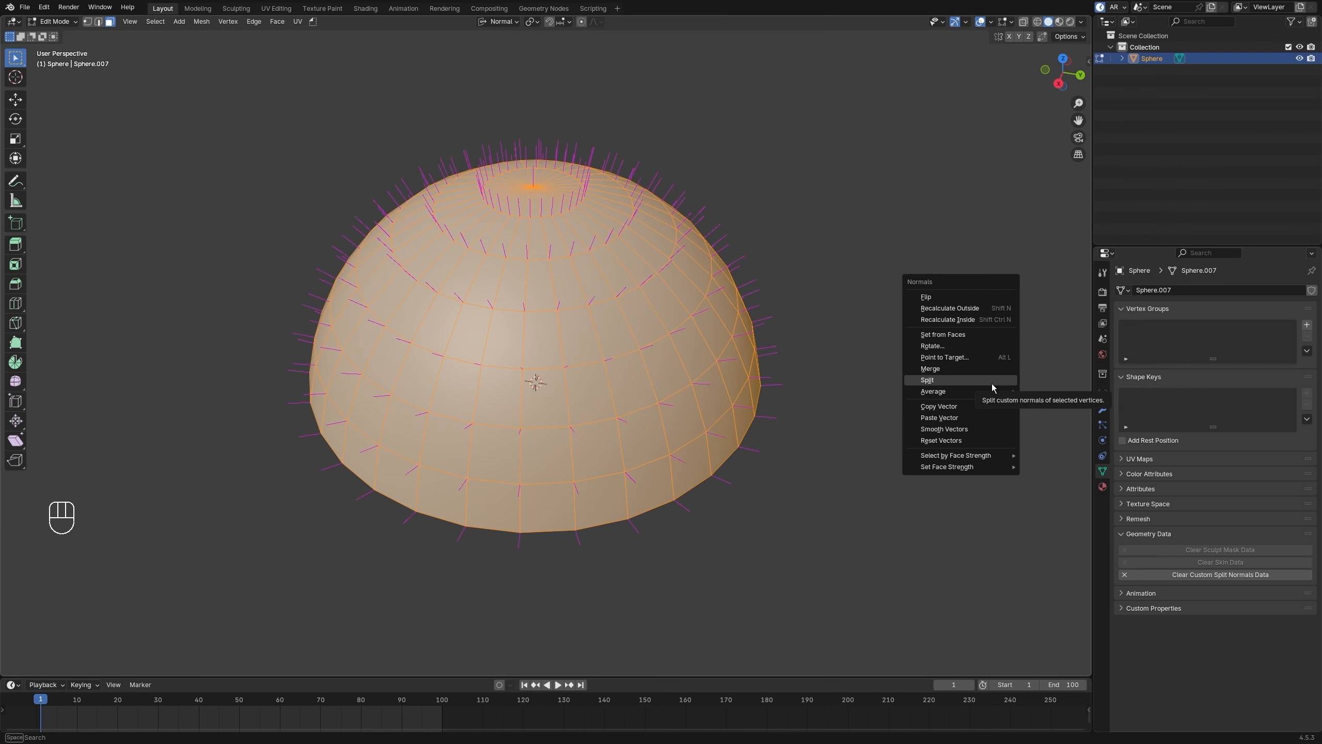
left_click(991, 384)
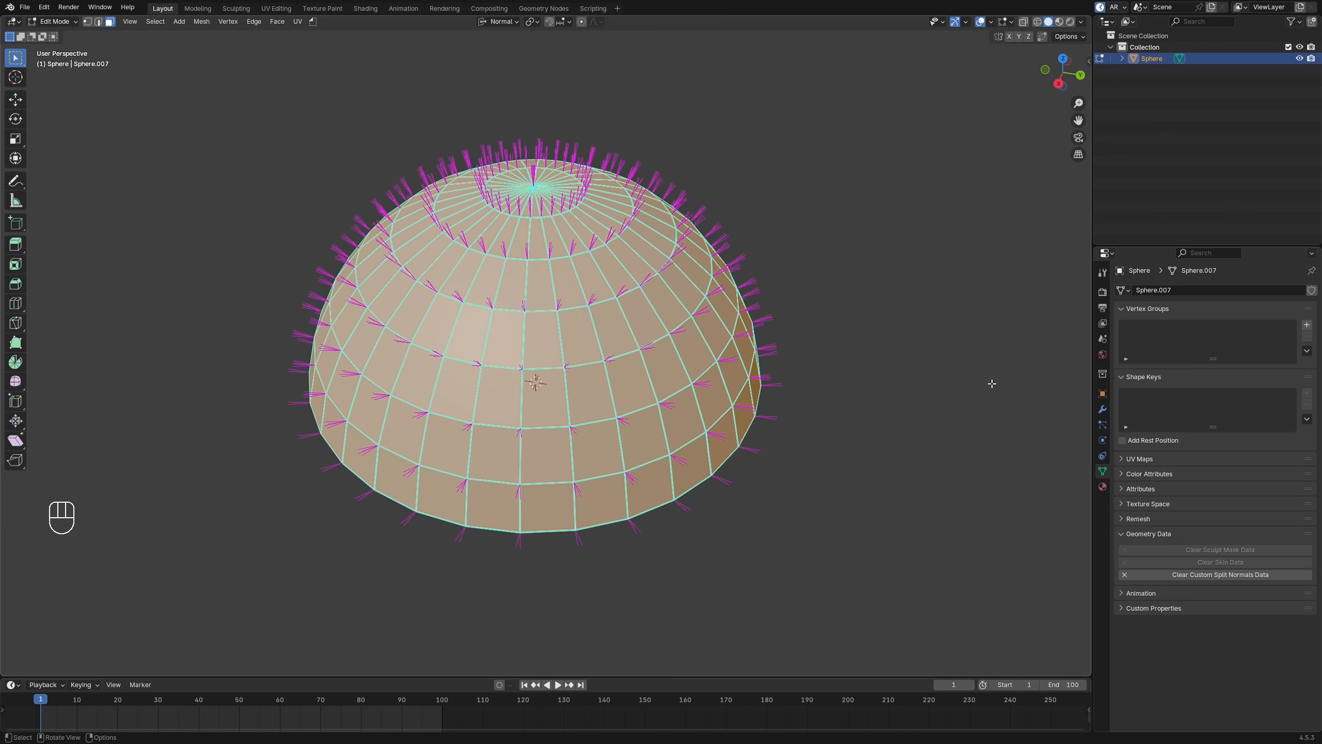
Step: Compare the dome's normals before and after the split, then examine the split shading in Object Mode
key("ctrl+z")
key("ctrl+shift+z")
key("ctrl+z")
key("ctrl+shift+z")
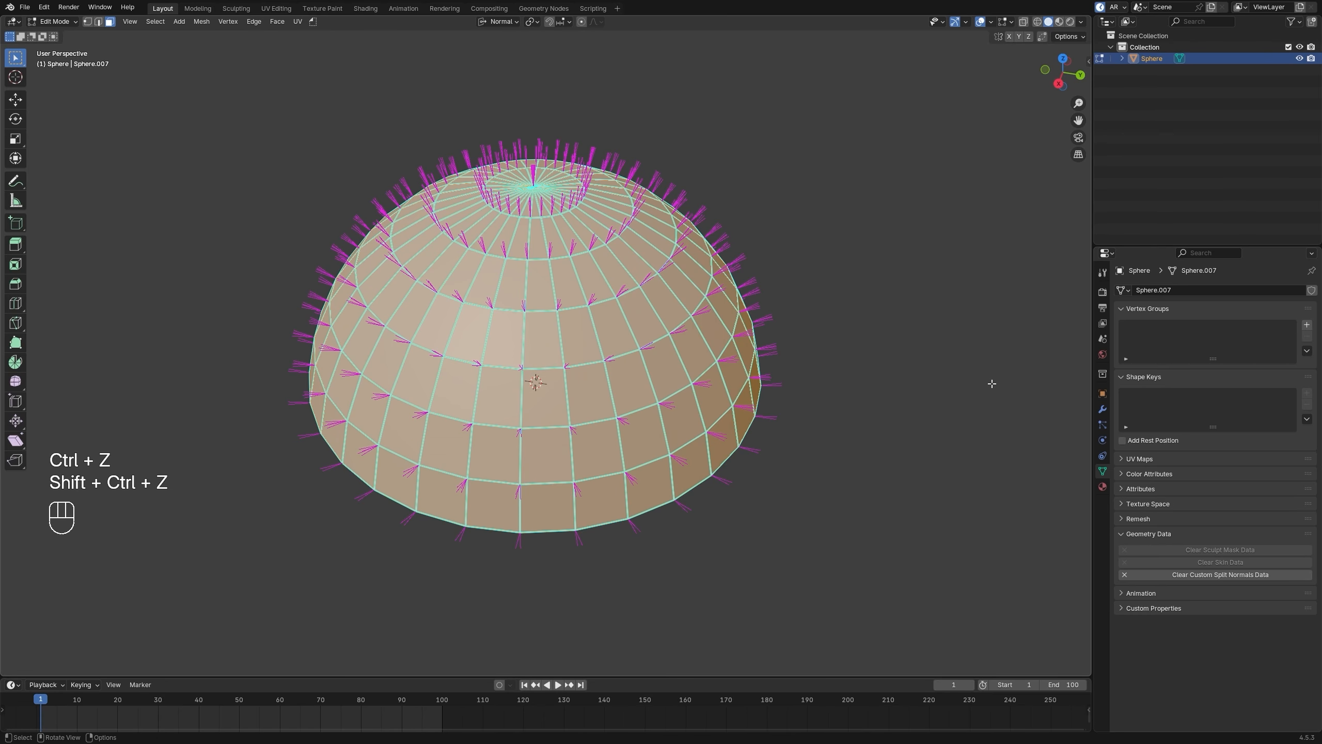
key("ctrl+z")
key("ctrl+shift+z")
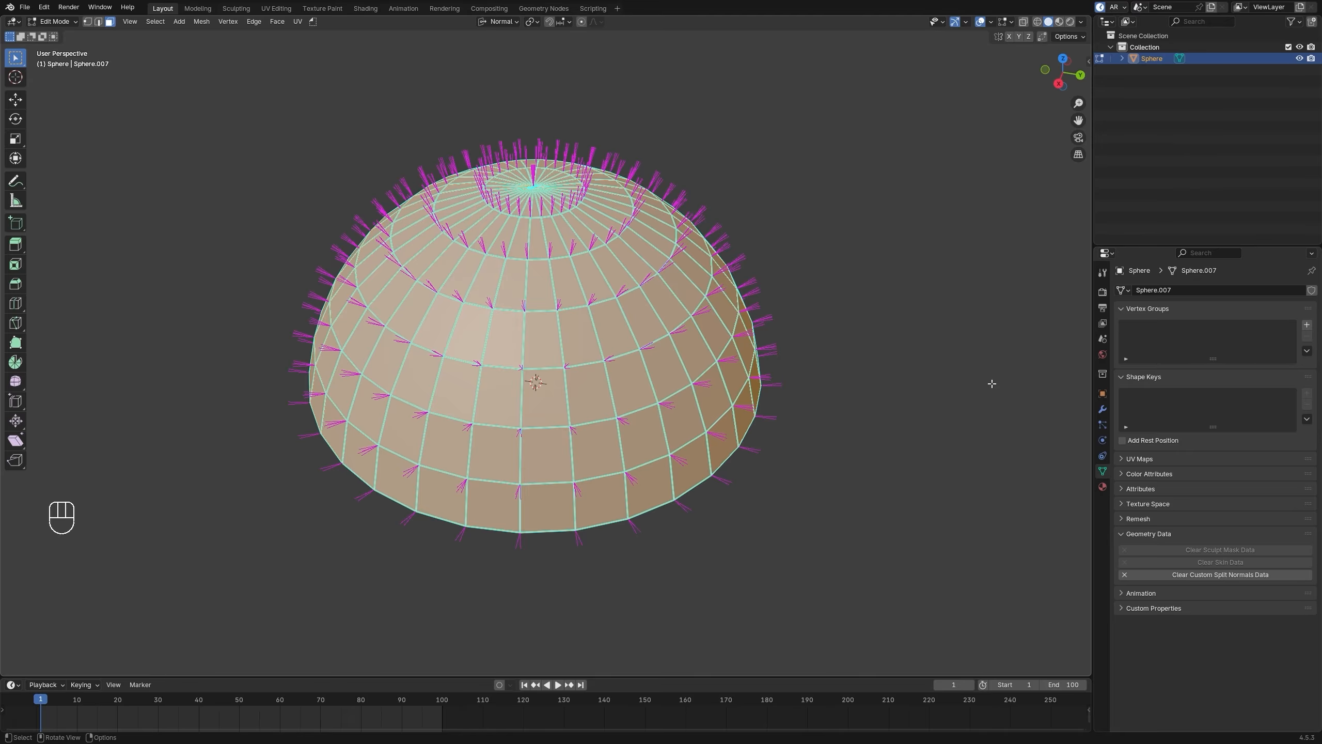
key("Tab")
middle_click_drag(792, 387, 947, 375)
key("alt+Tab")
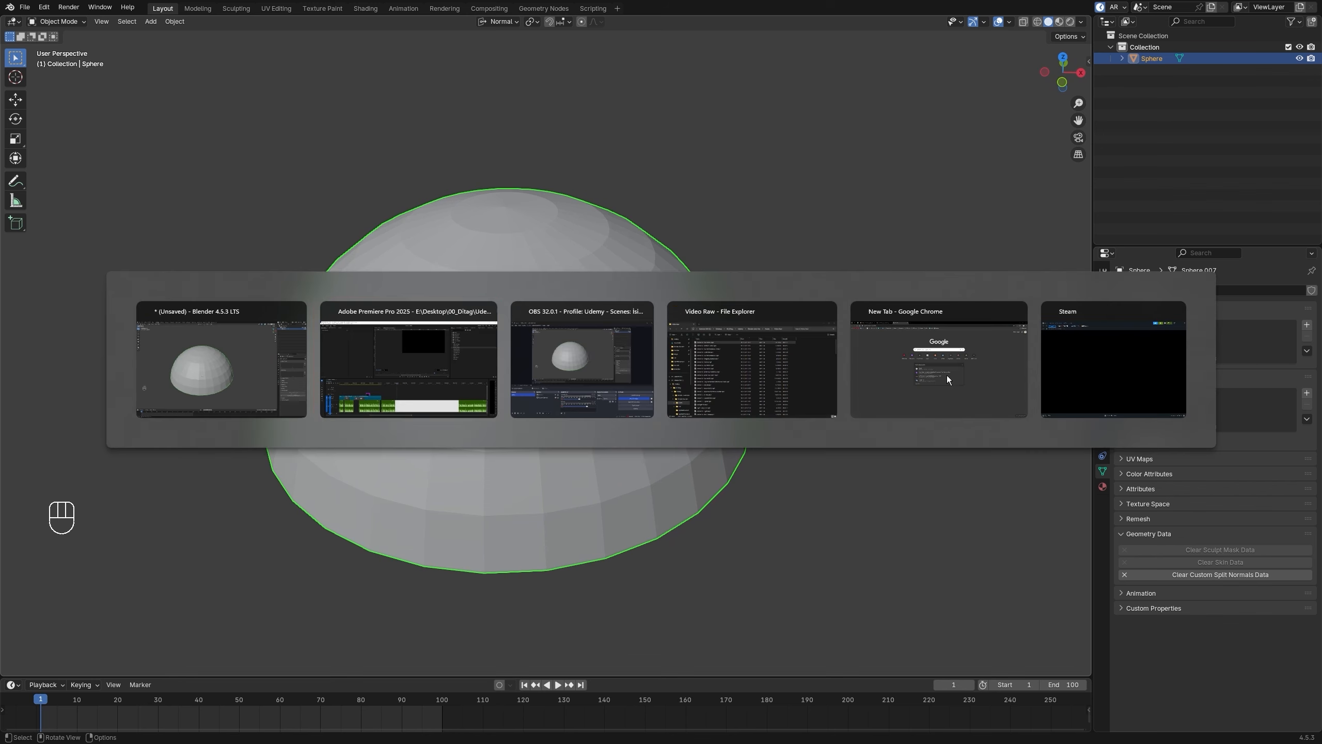
Step: Average the normals of the cube's two selected faces by Custom Normal, then undo it
key("alt+n")
mouse_move(862, 385)
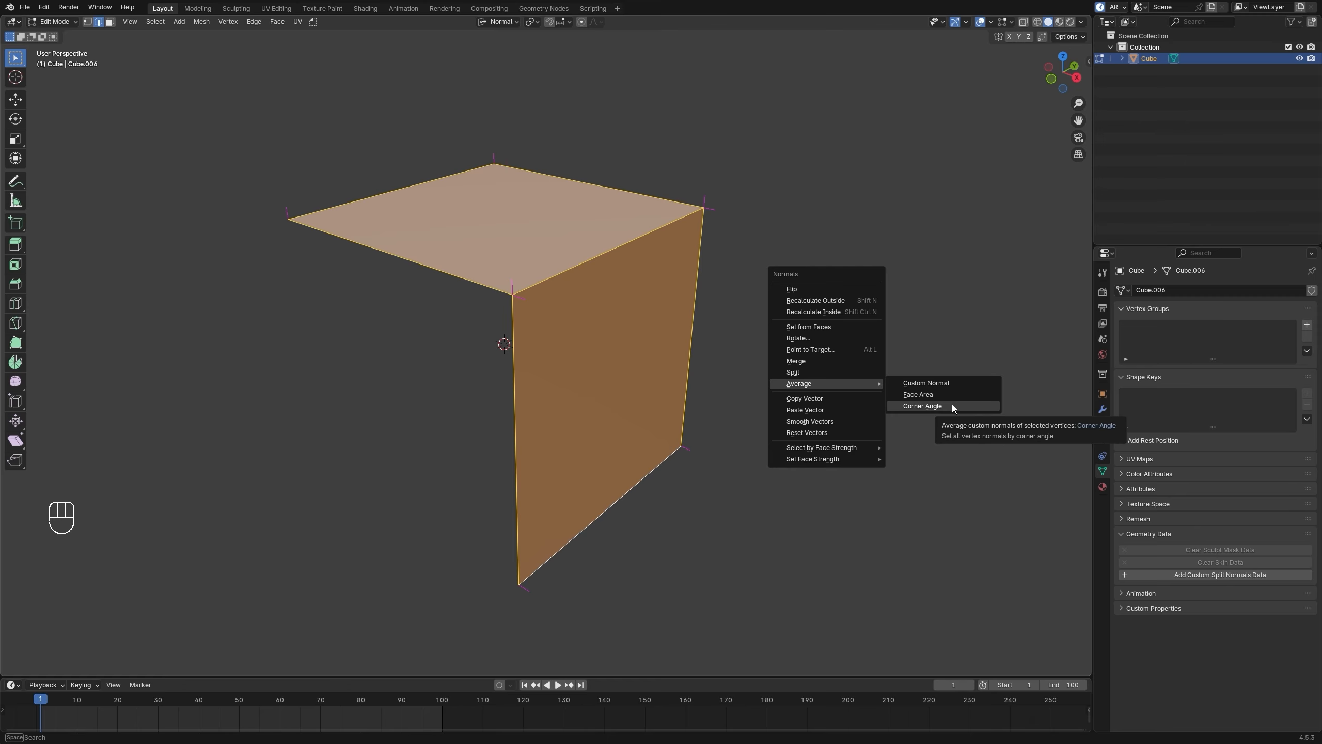
left_click(992, 386)
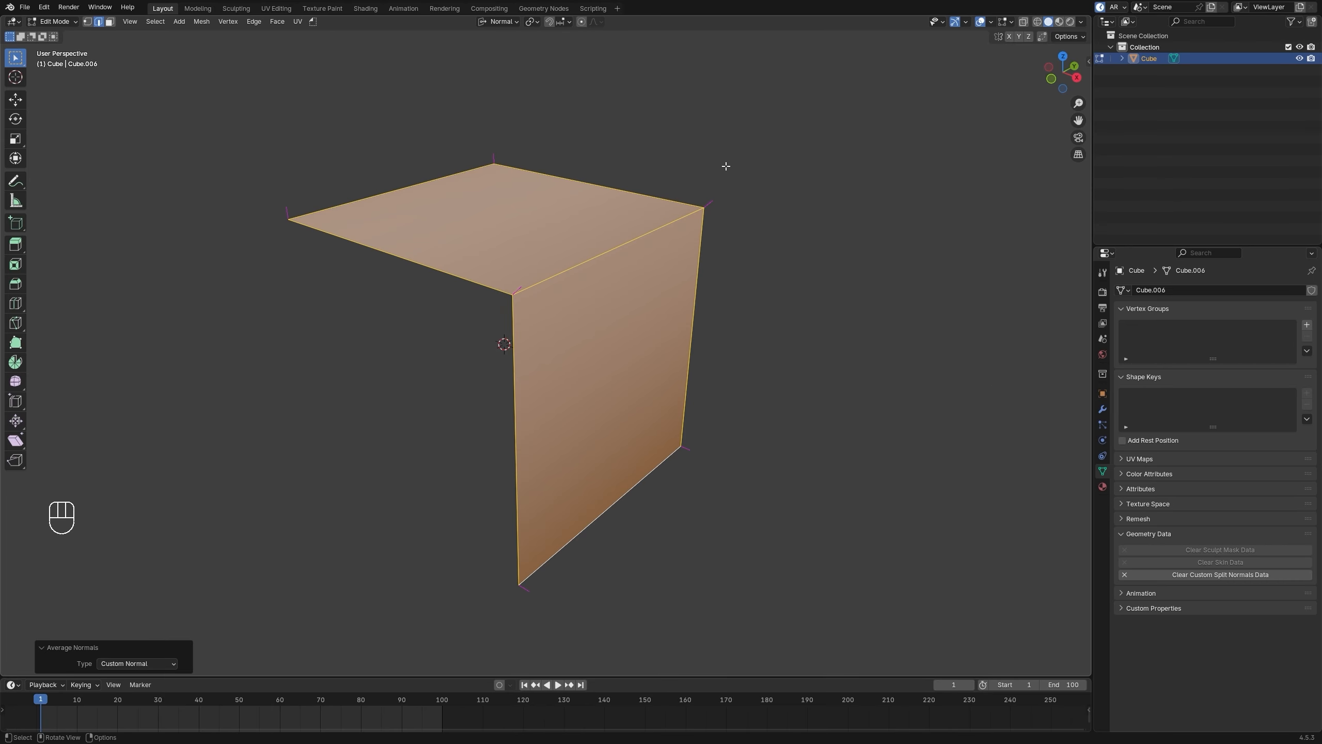
key("ctrl+z")
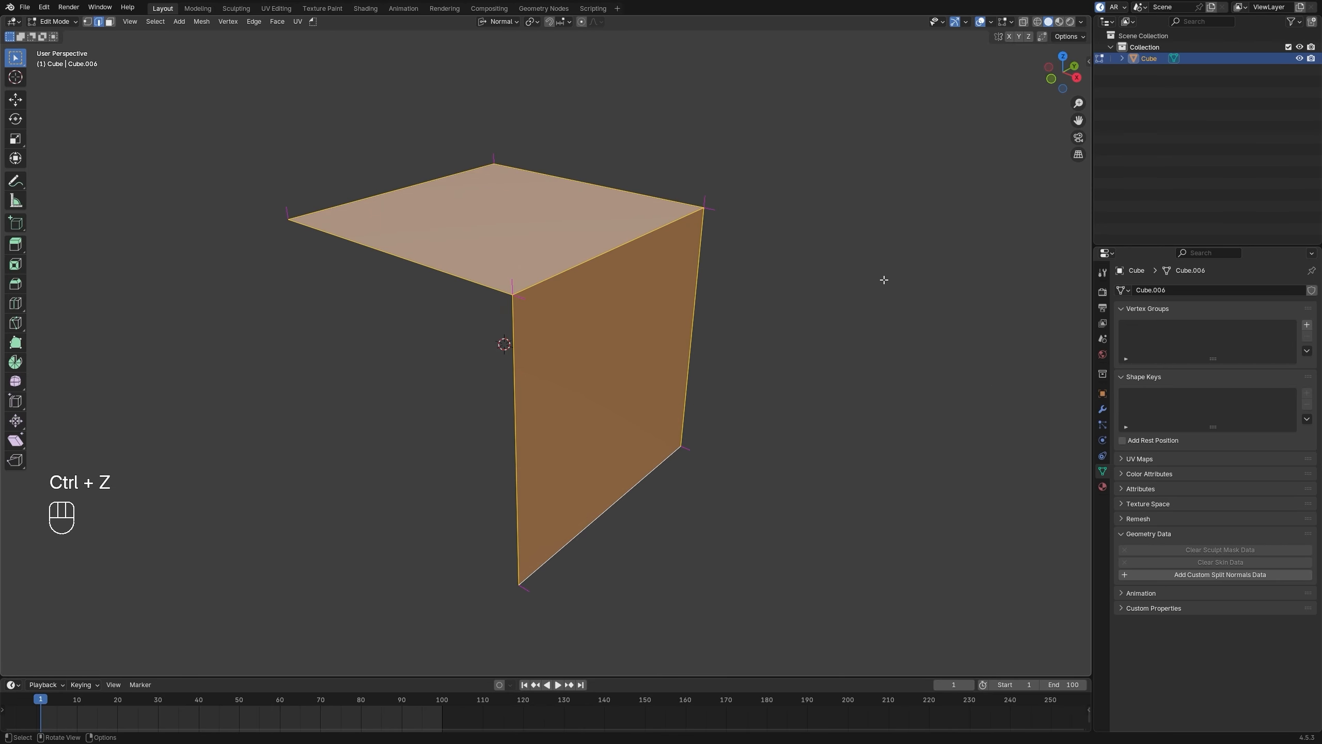
Step: Average the two faces' normals by Face Area, then undo the averaging
key("alt+n")
mouse_move(896, 280)
left_click(930, 291)
key("ctrl+z")
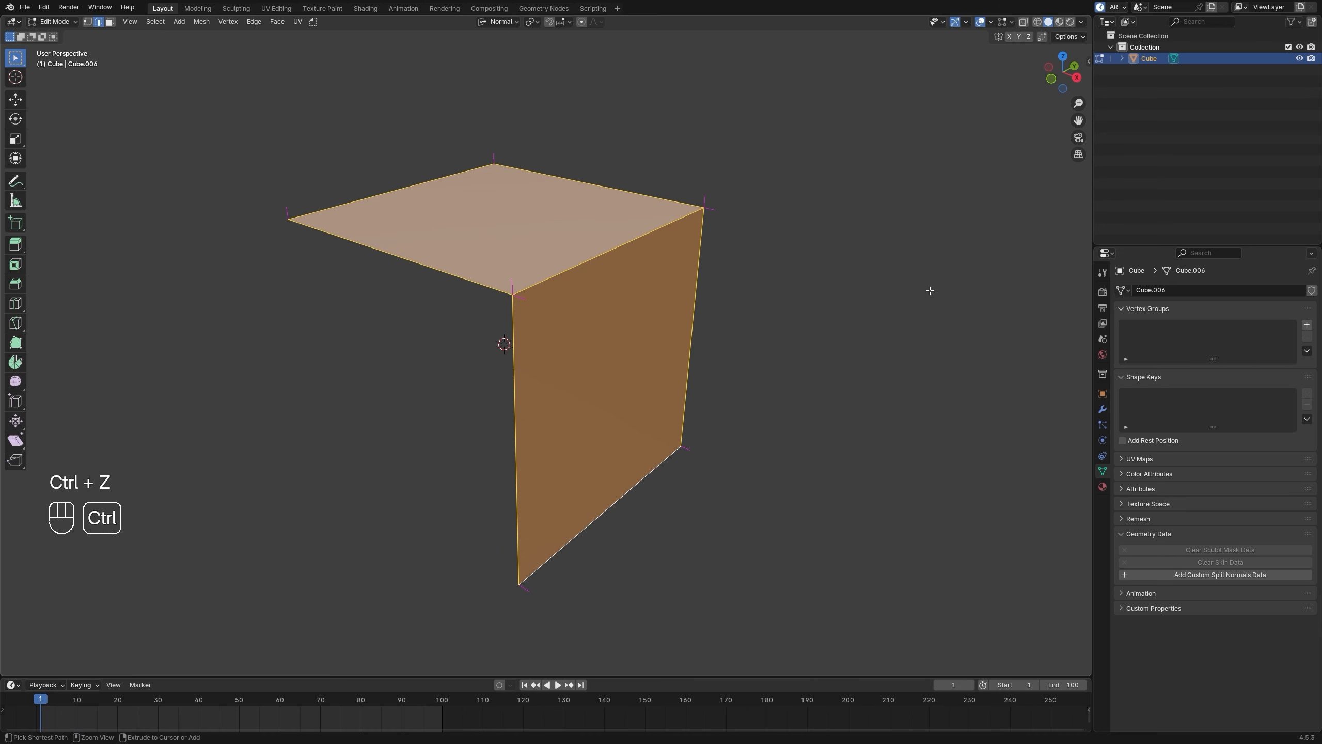
Step: Average the normals of the cube's two selected faces by Custom Normal once more, then undo it
key("alt+n")
mouse_move(932, 290)
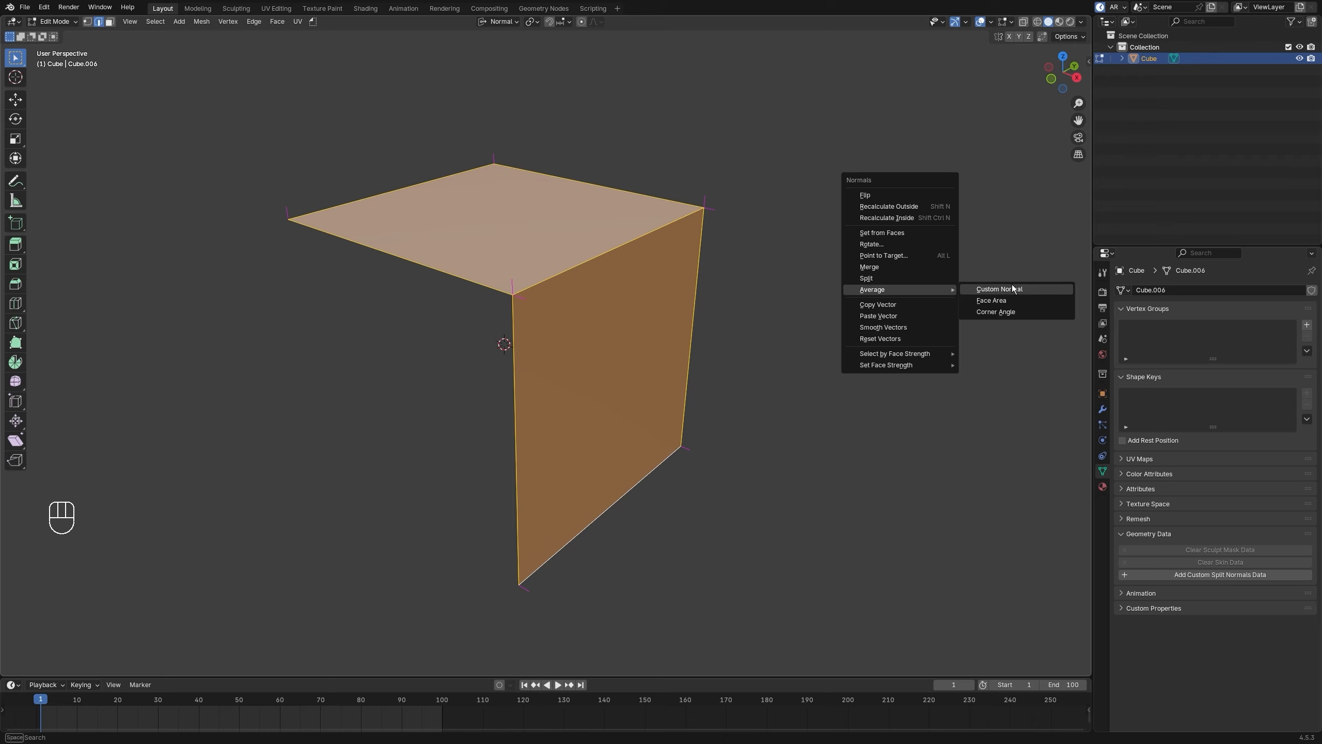
left_click(1015, 289)
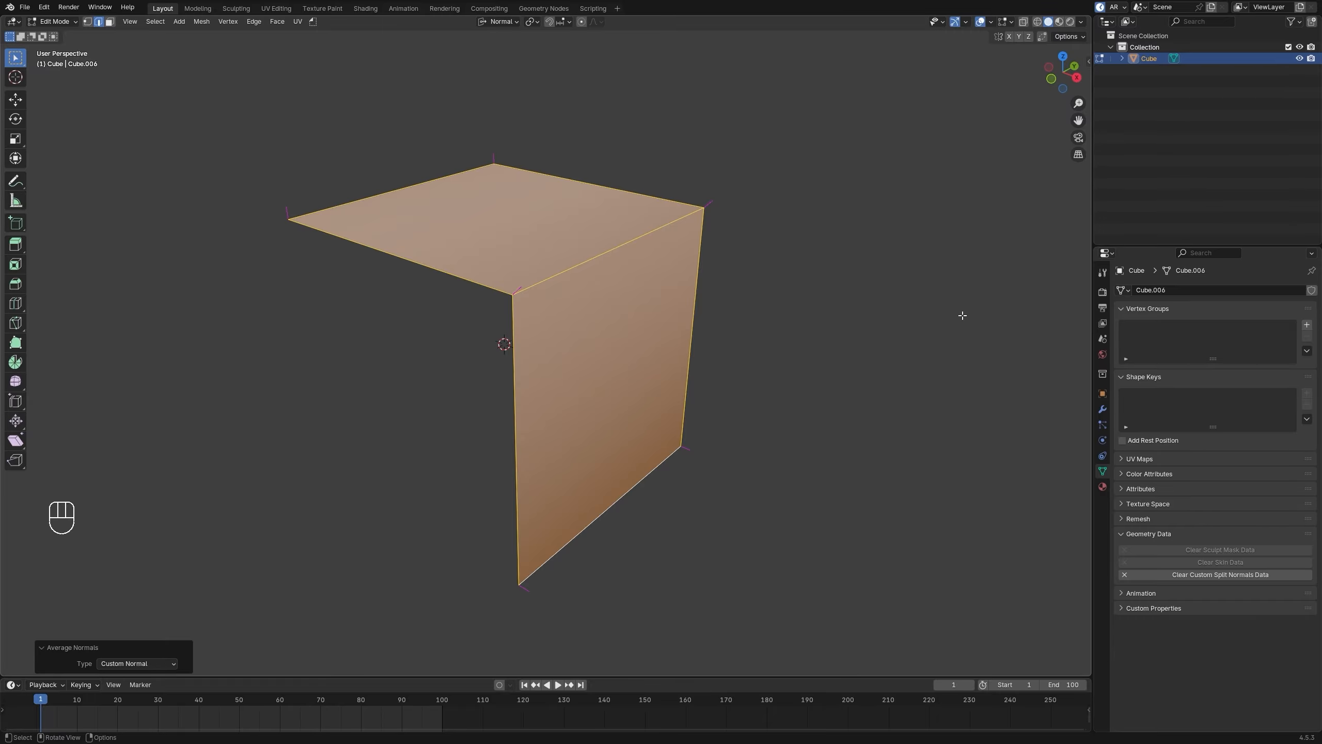
key("ctrl+z")
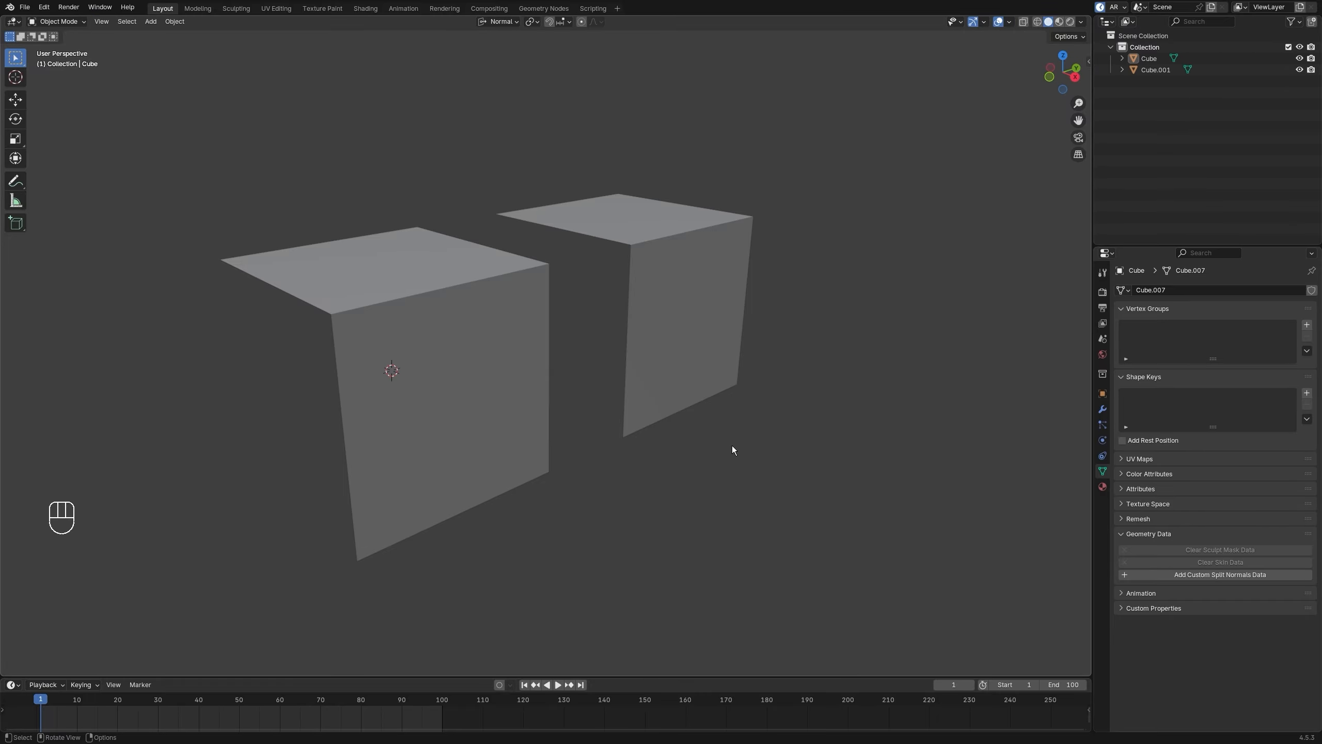
Step: Average all normals of both cube pieces by Custom Normal in a shared Edit Mode, then return to Object Mode and deselect them
left_click(458, 363)
left_click(690, 344, "shift")
key("Tab")
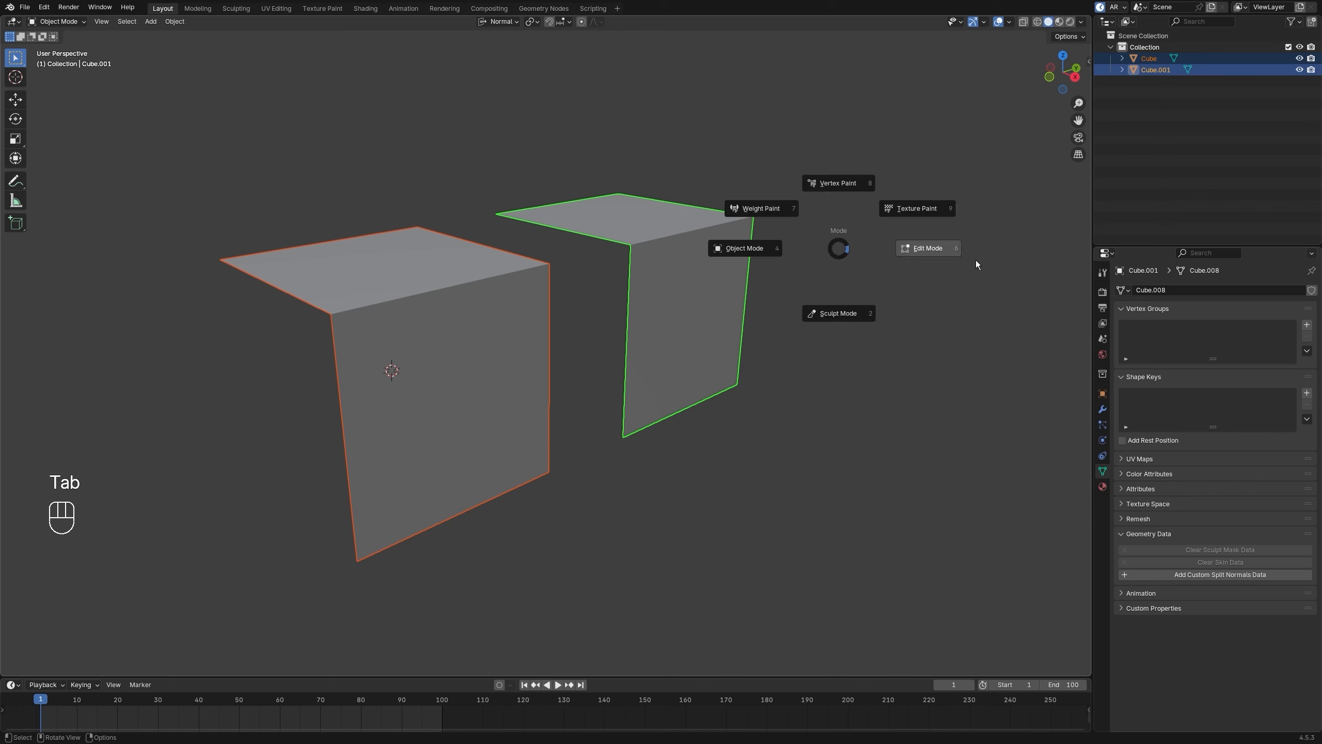
middle_click_drag(924, 384, 927, 387)
key("a")
key("alt+n")
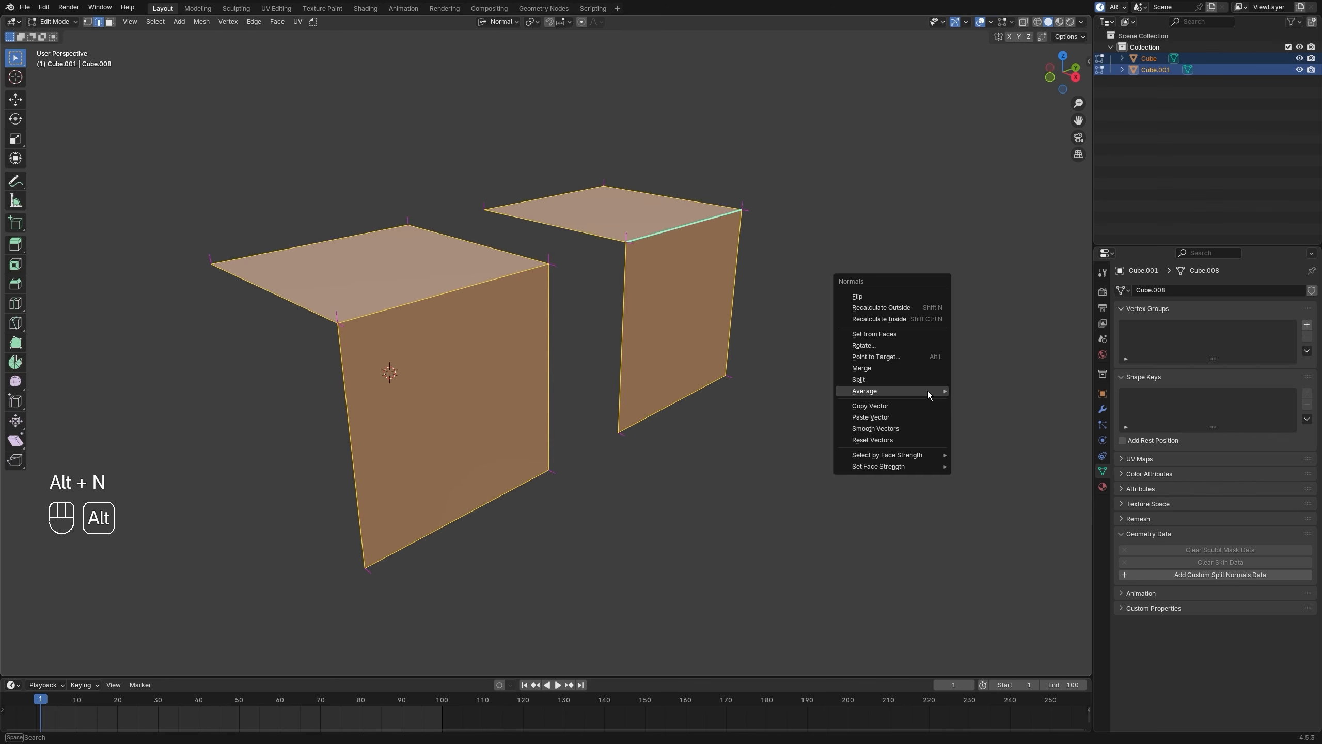
mouse_move(928, 391)
left_click(981, 390)
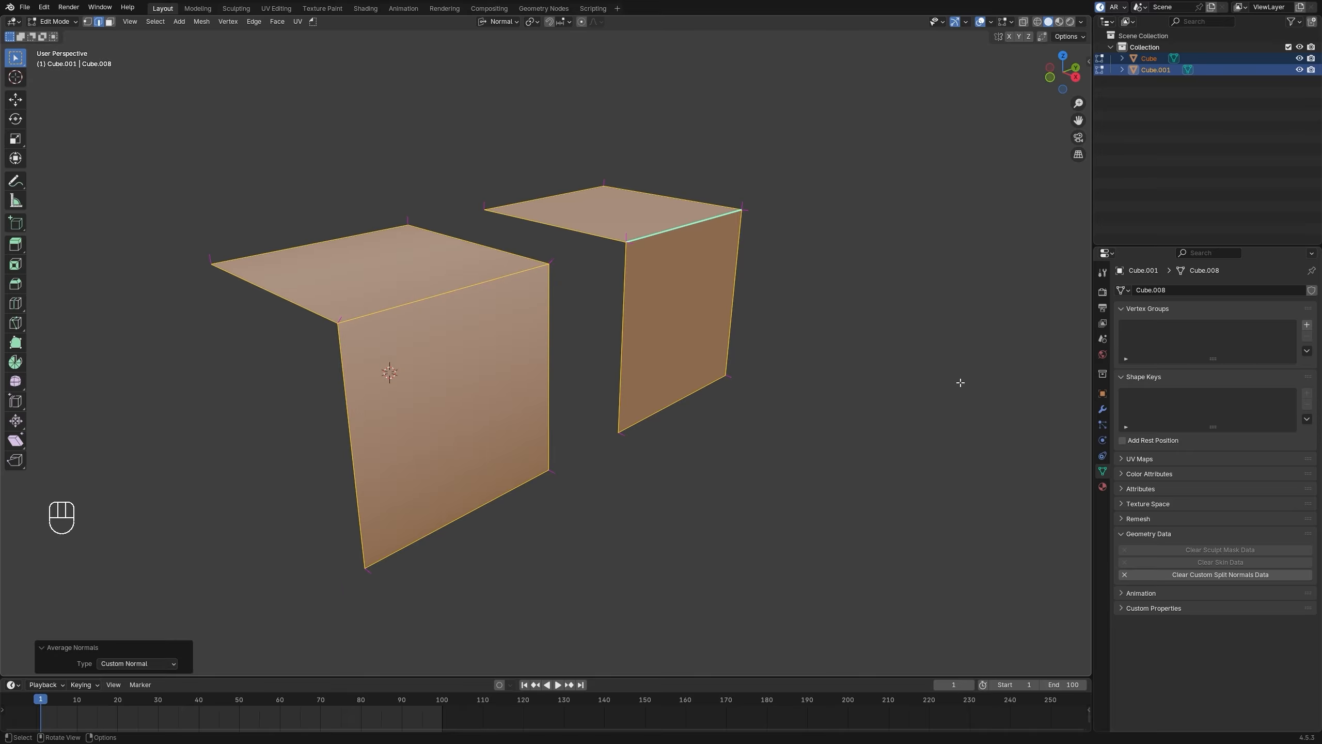
key("Tab")
left_click(868, 312)
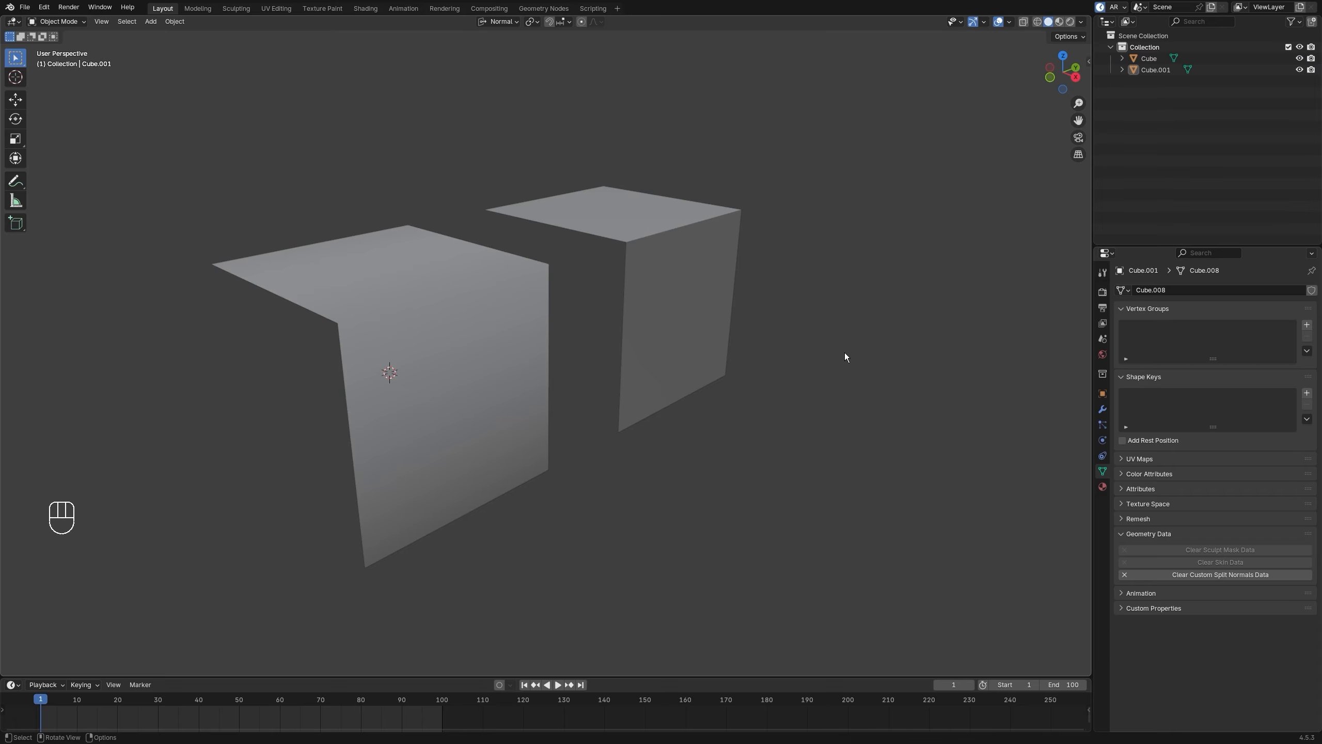
Step: Open both pieces, including the one with the shorter side, in Edit Mode with face selection and select all their faces
middle_click_drag(845, 357, 729, 312)
left_click(493, 339)
left_click(657, 285, "shift")
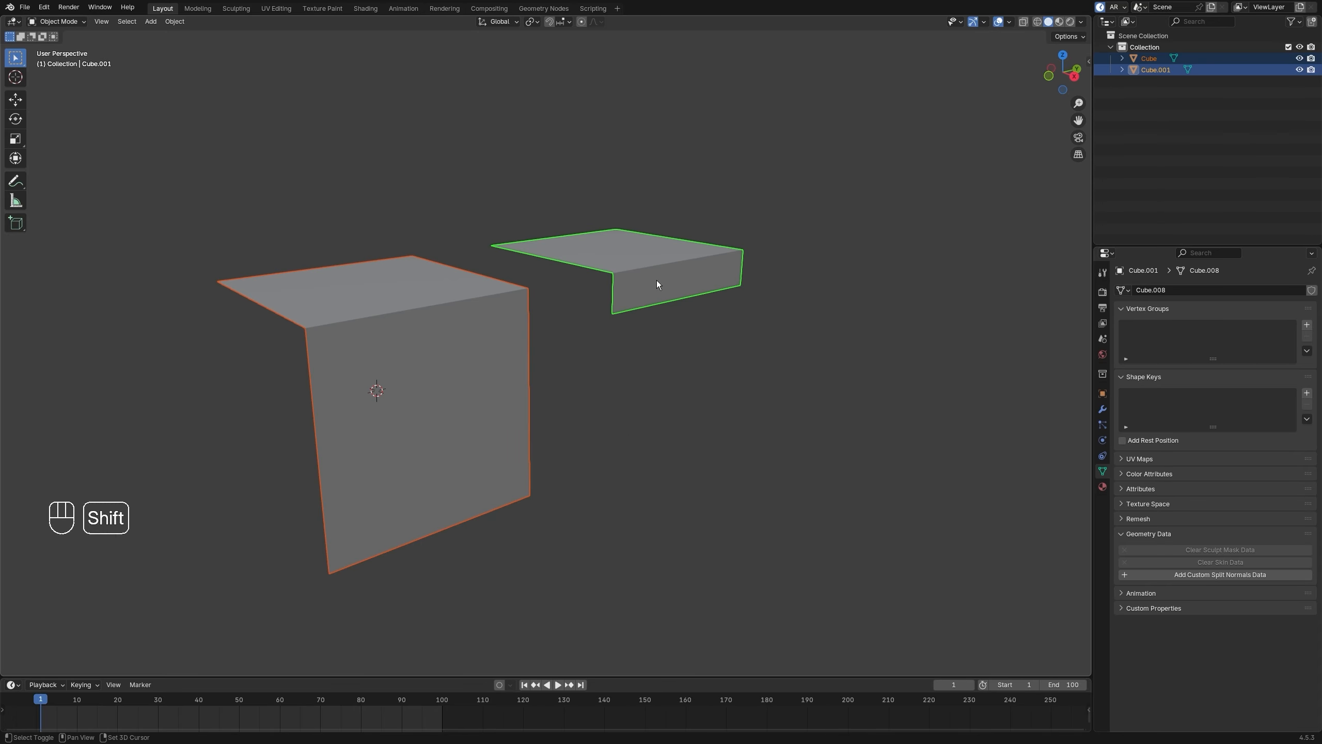
key("Tab")
left_click(749, 386)
key("3")
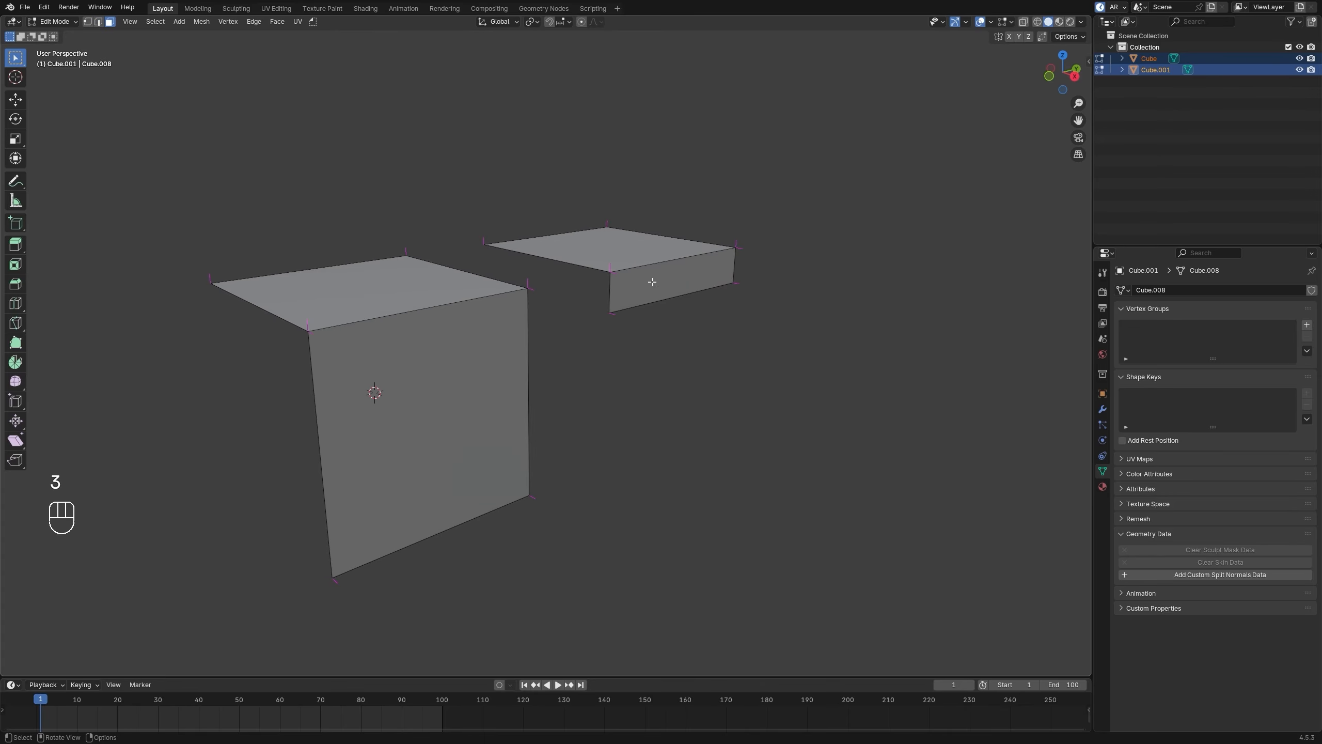
left_click(653, 282)
left_click(474, 391)
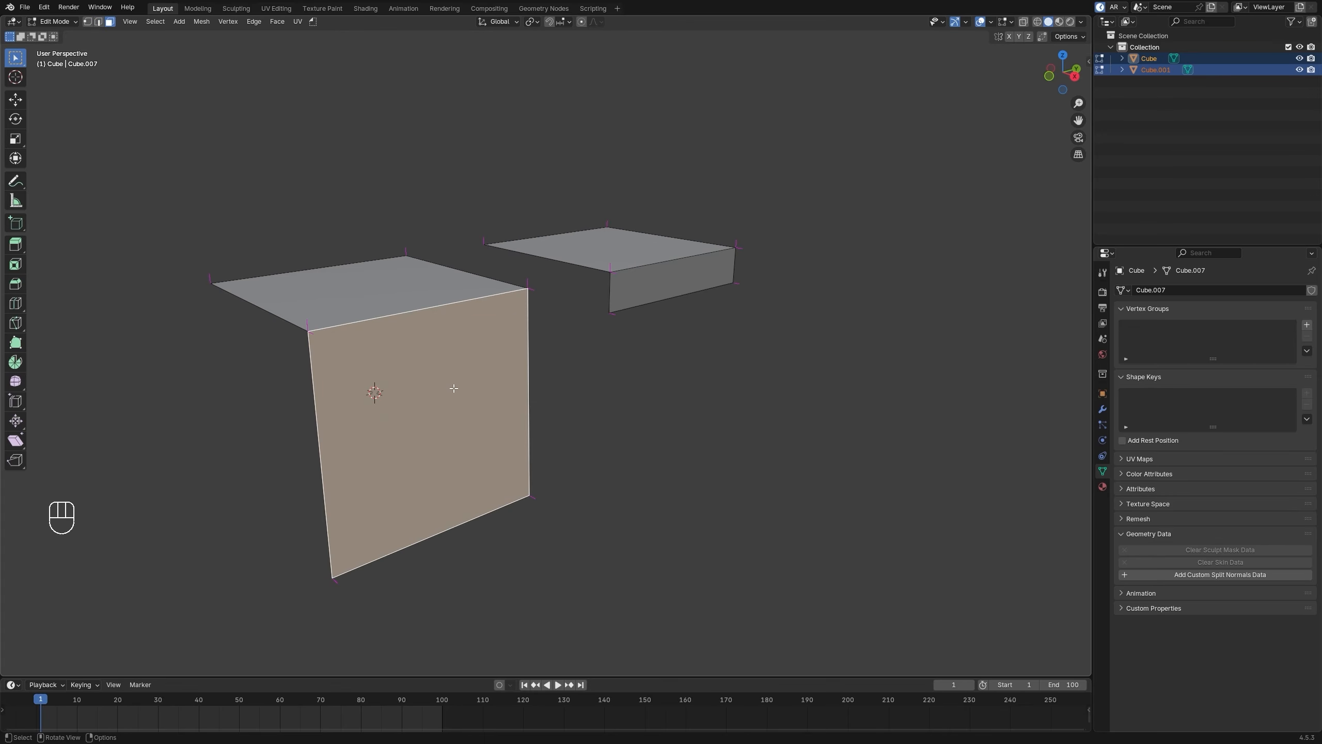
middle_click_drag(591, 396, 712, 392)
key("a")
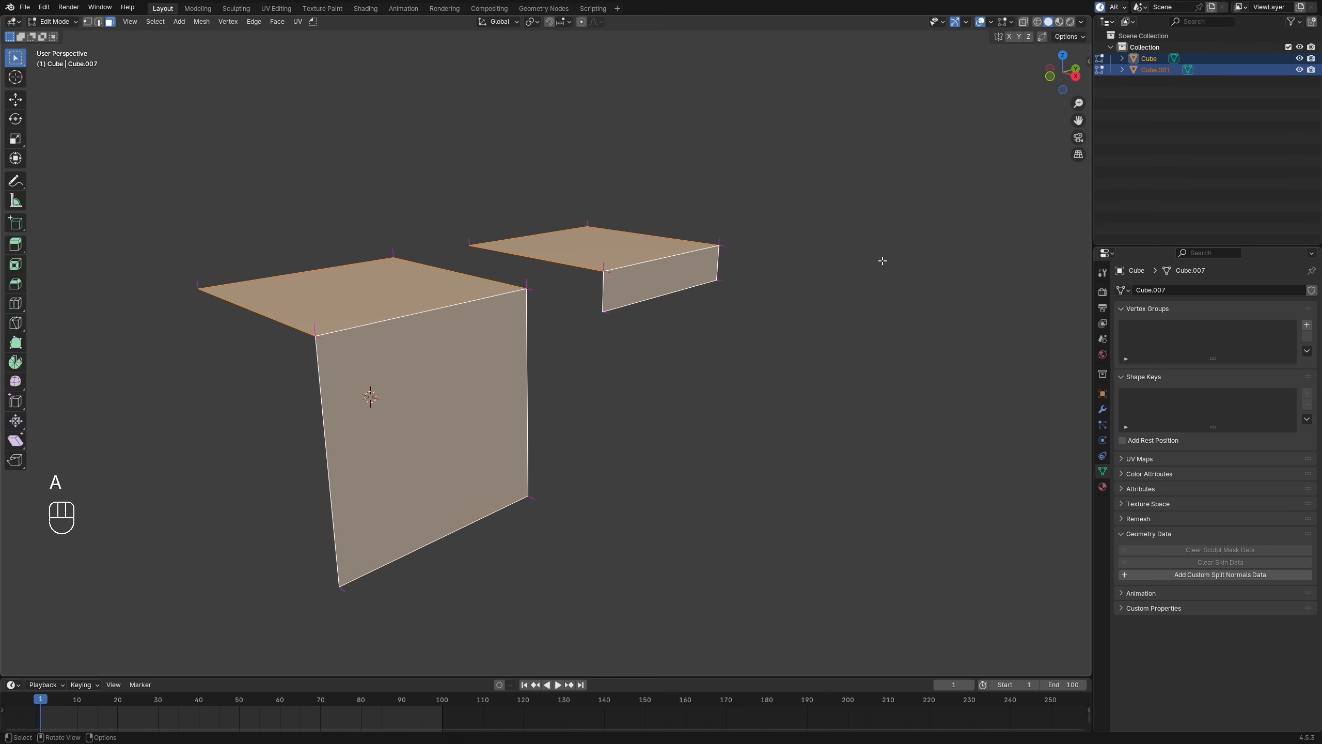
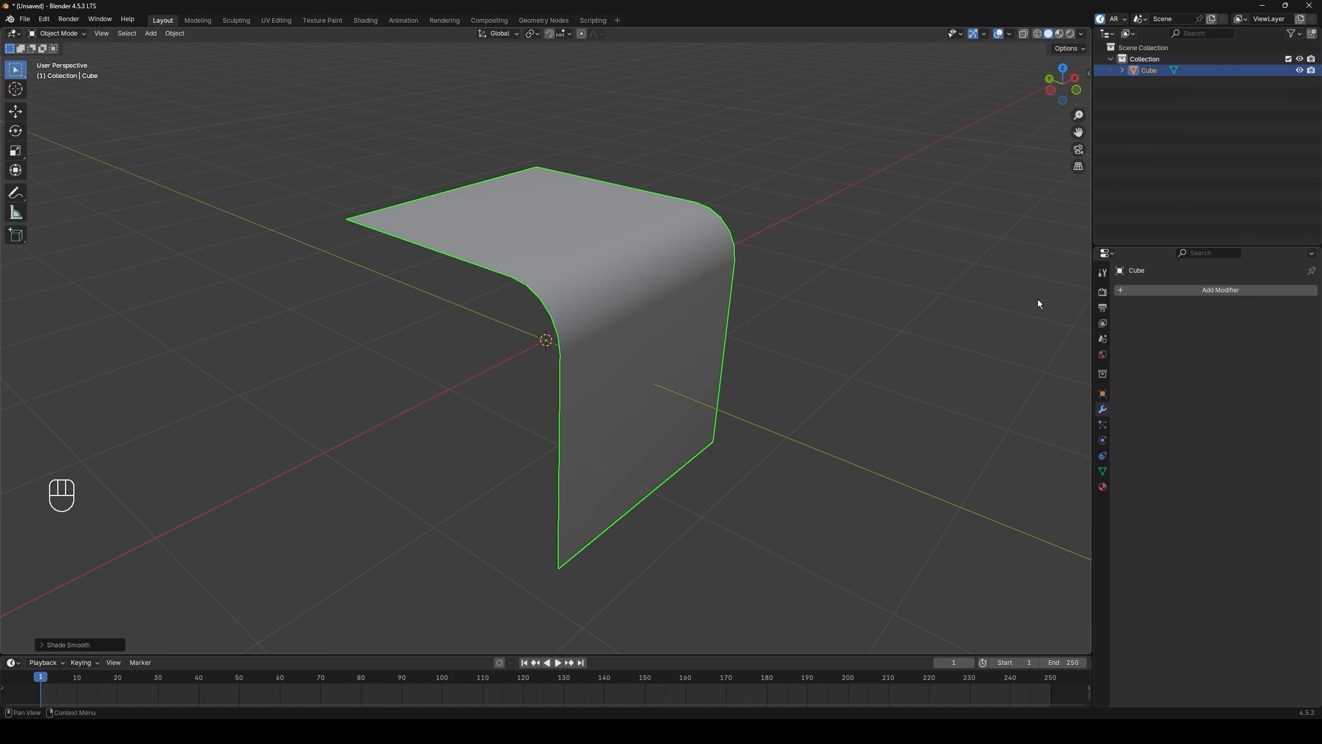
Step: Add a Weighted Normal modifier to the smooth-shaded bent cube piece and set its weight to 100
left_click(1142, 292)
type("we")
left_click(1137, 327)
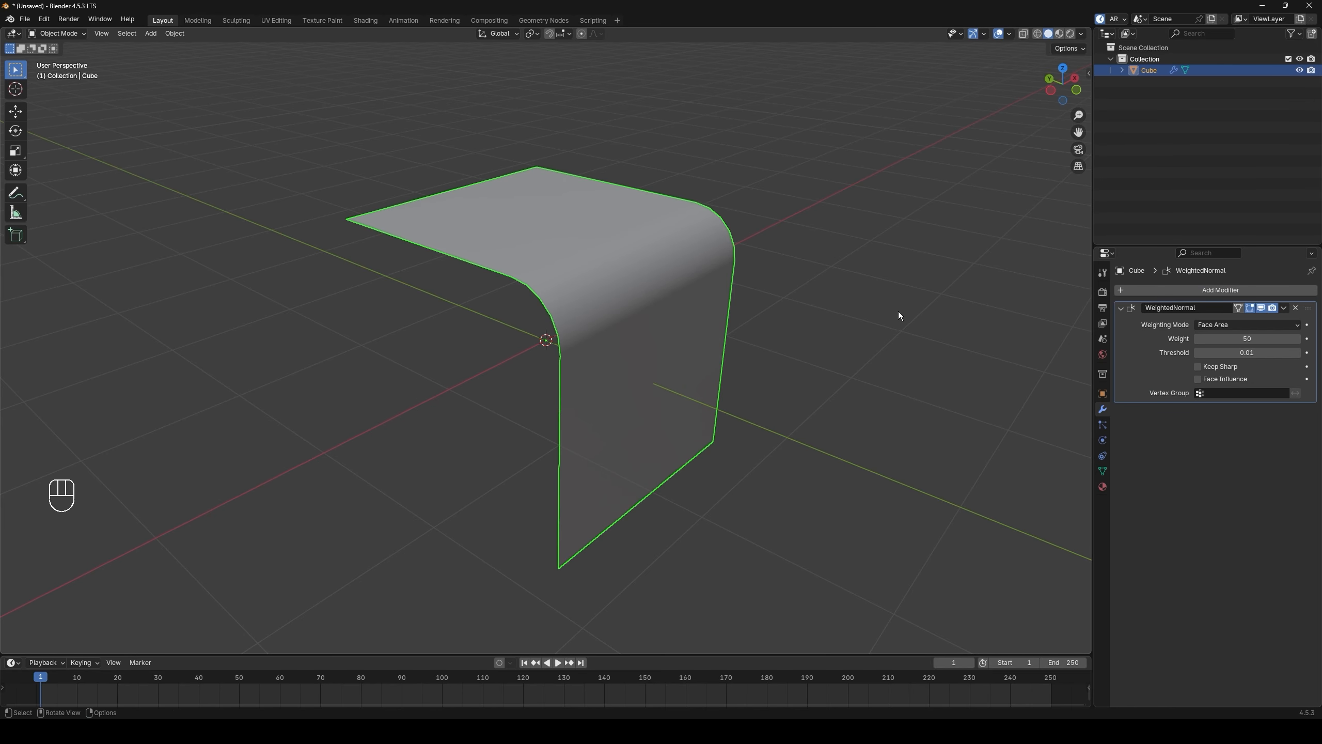
middle_click_drag(899, 312, 889, 333)
left_click_drag(1233, 338, 1289, 338)
Step: Enter Edit Mode, clear the selection and display the mesh's split normals
key("Tab")
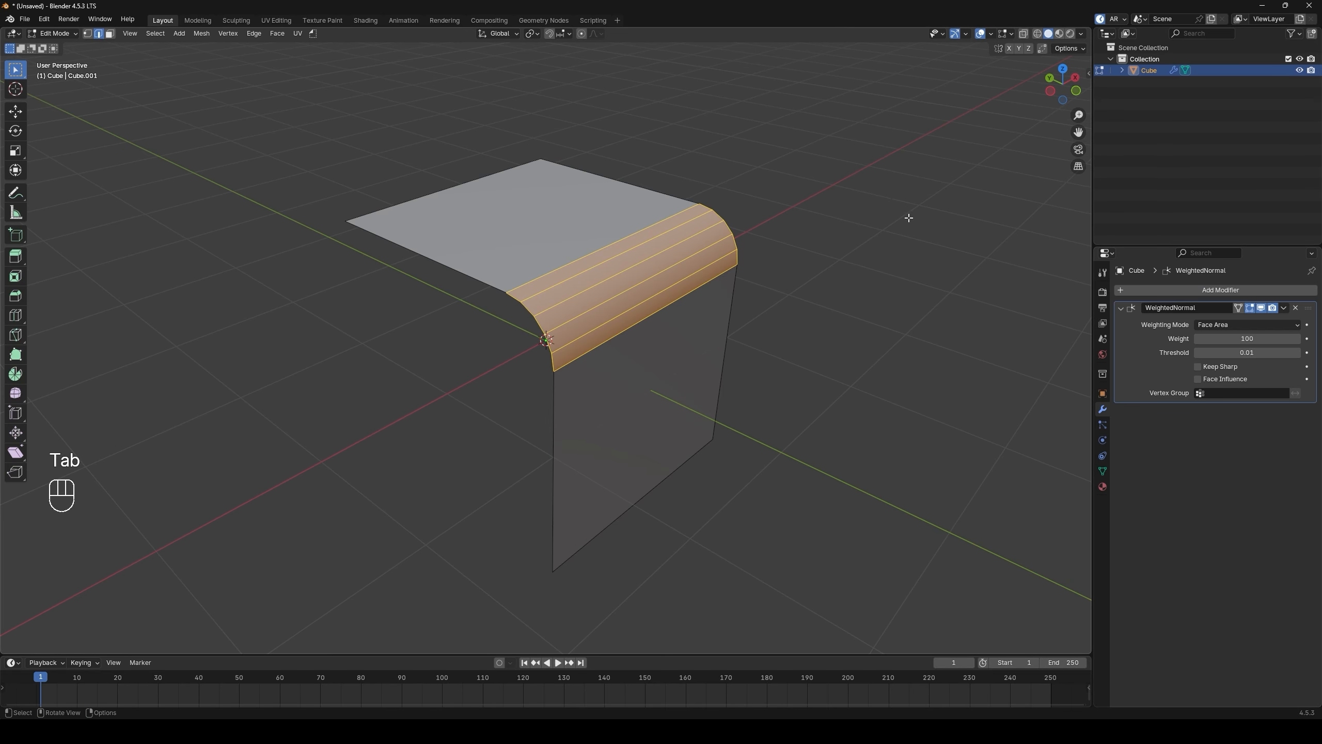
left_click(901, 216)
left_click(1010, 34)
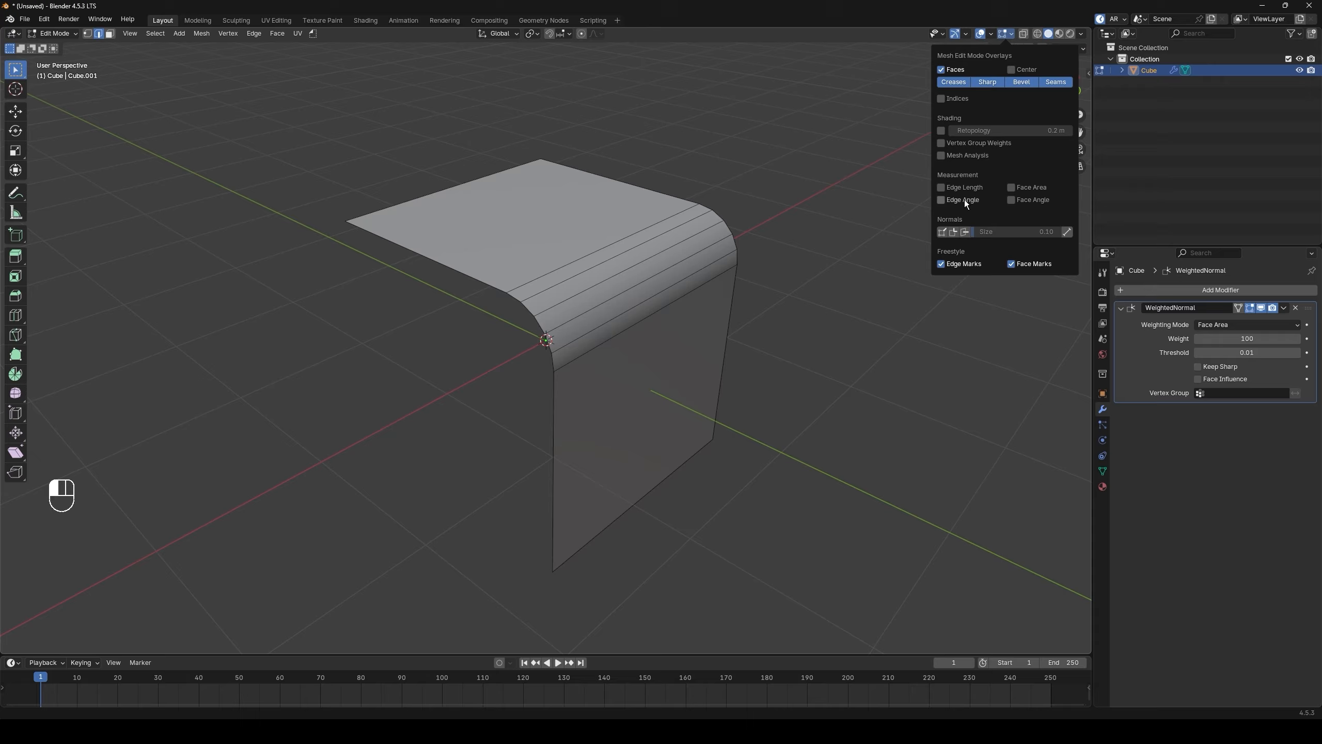
left_click(954, 232)
middle_click_drag(827, 260, 827, 260)
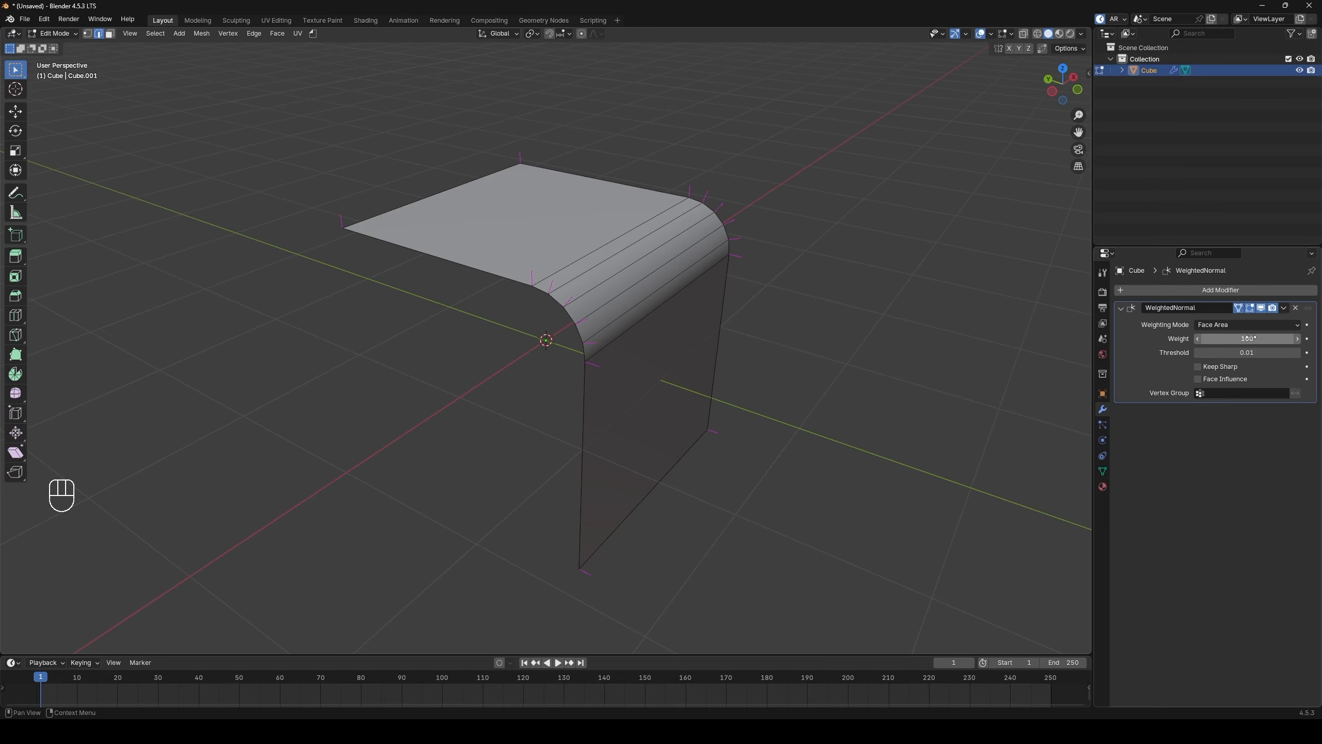
Step: Try varying the Weighted Normal modifier's weight and bring it back to 100
mouse_move(1247, 338)
left_mouse_down()
mouse_move(1202, 338)
mouse_move(1247, 338)
left_mouse_up()
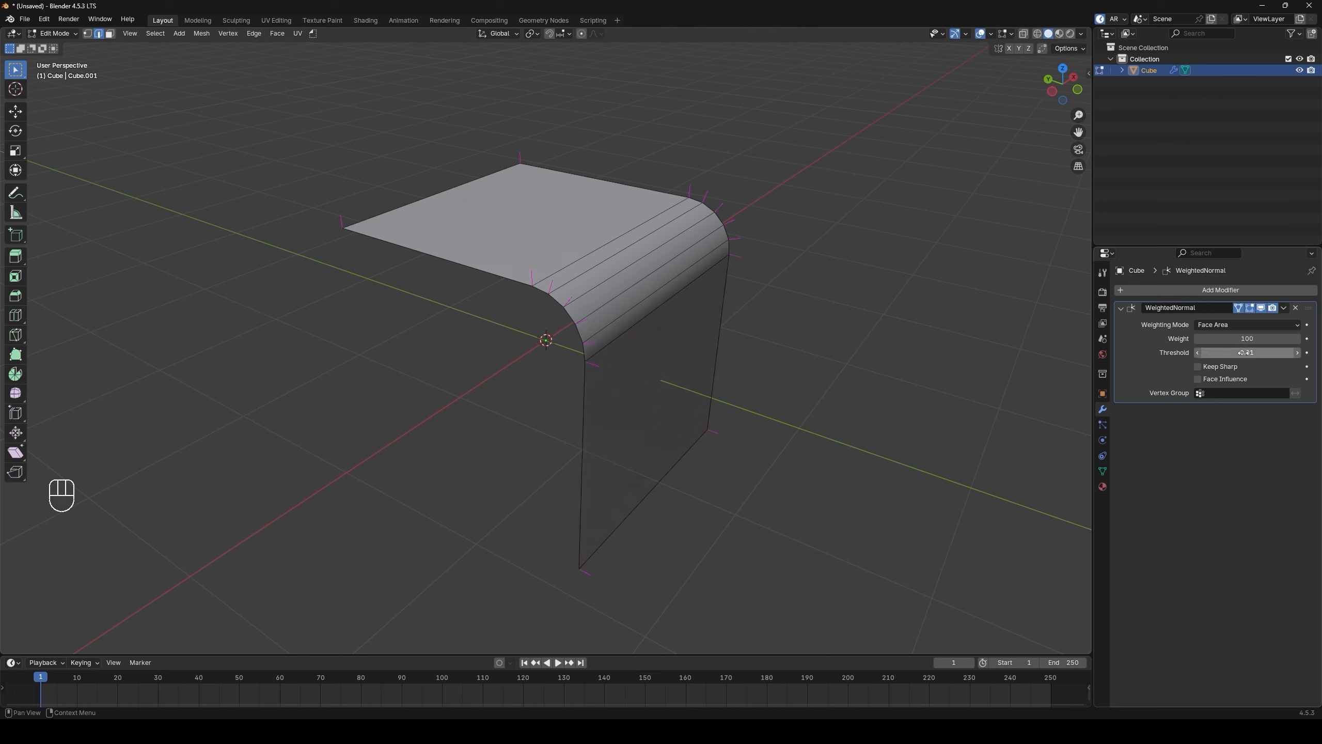
left_click_drag(1245, 338, 1197, 335)
middle_click_drag(891, 317, 882, 318)
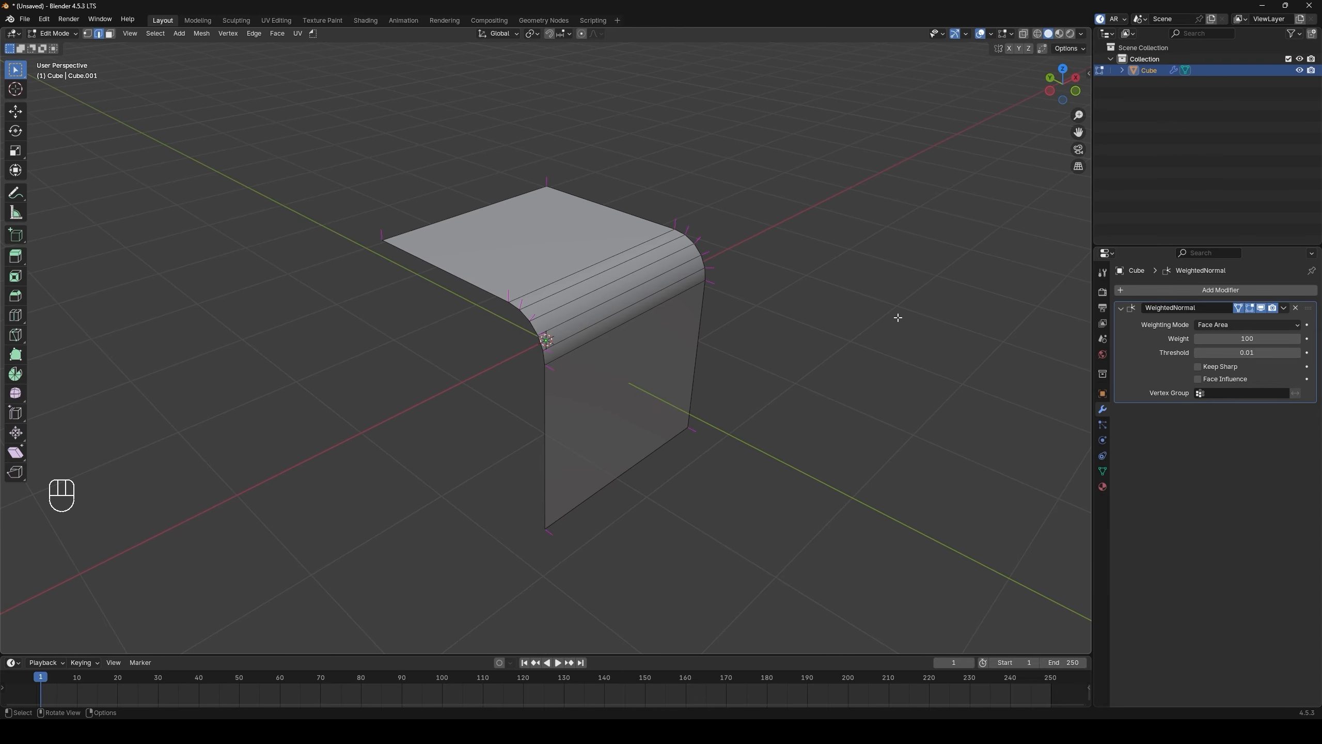
Step: Select the lower edge of the bend in Edit Mode, then examine the weighted shading from the other side in Object Mode
key("Tab")
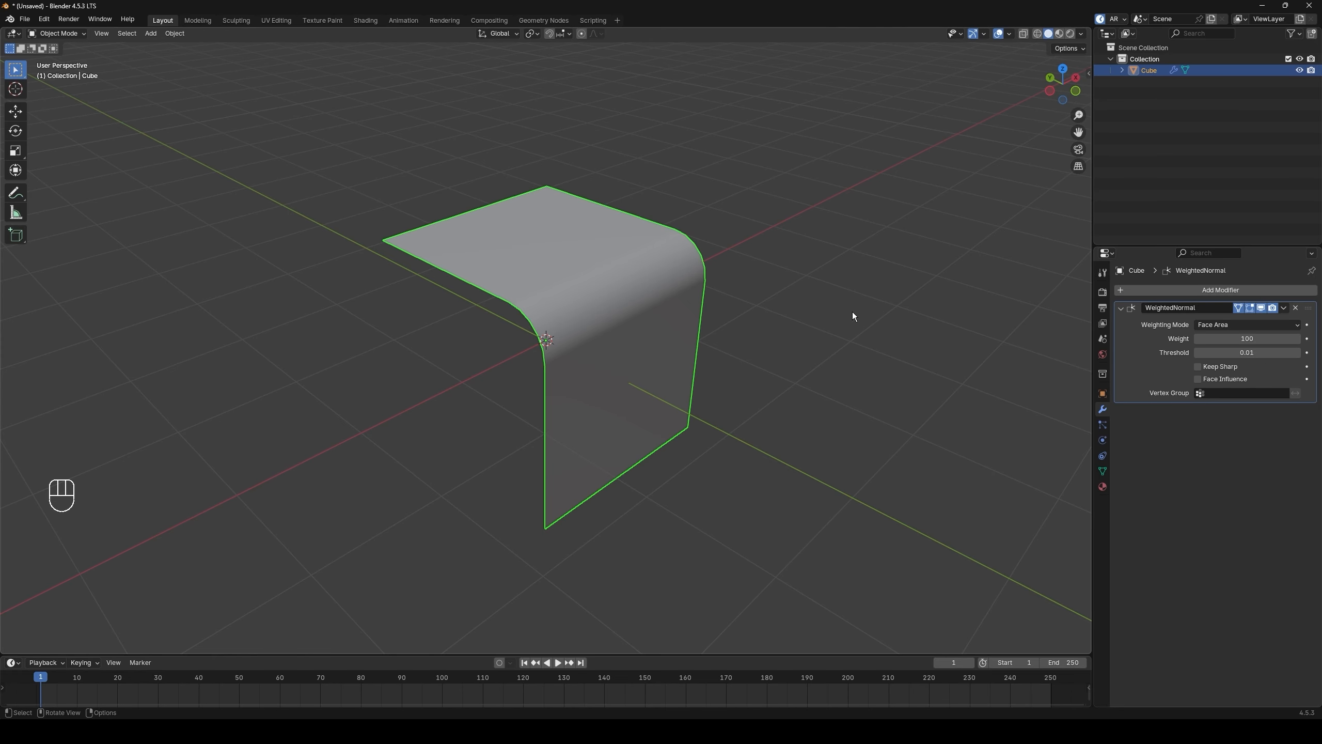
key("Tab")
key("2")
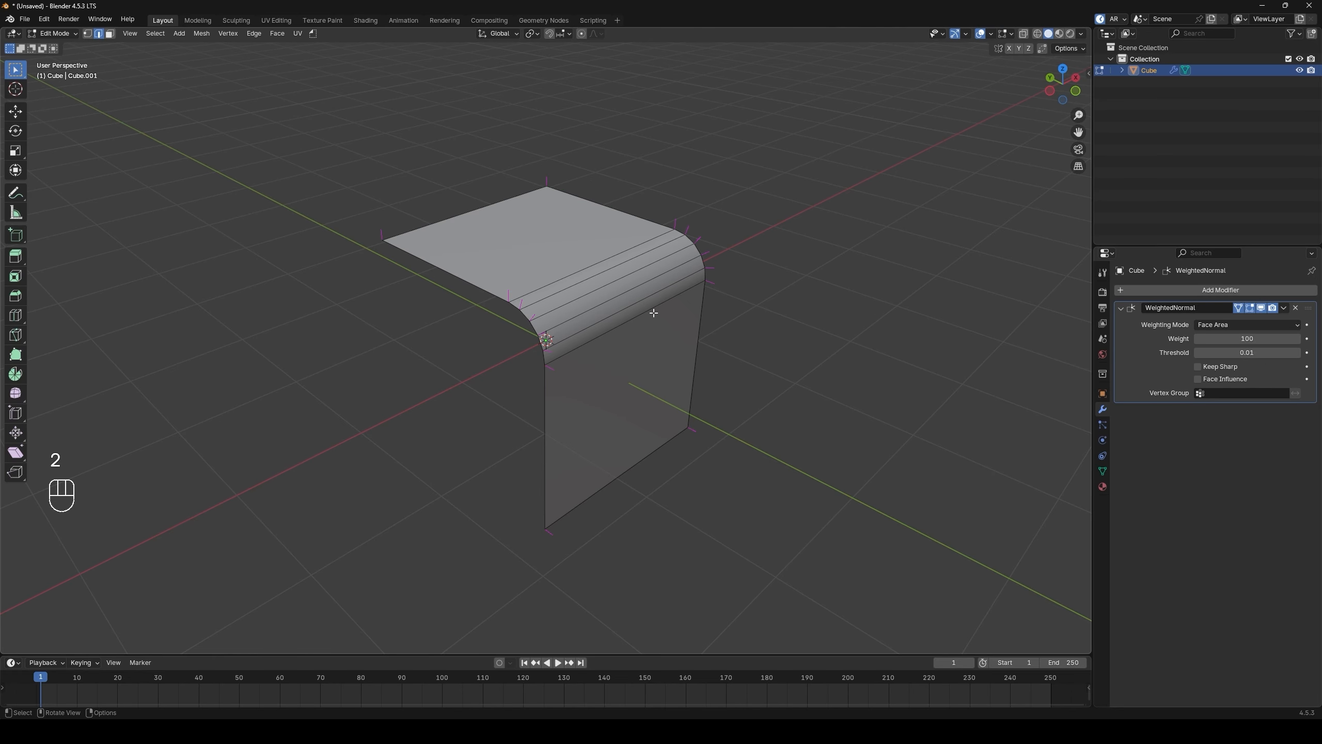
left_click(654, 311)
middle_click_drag(709, 325, 741, 352)
key("Tab")
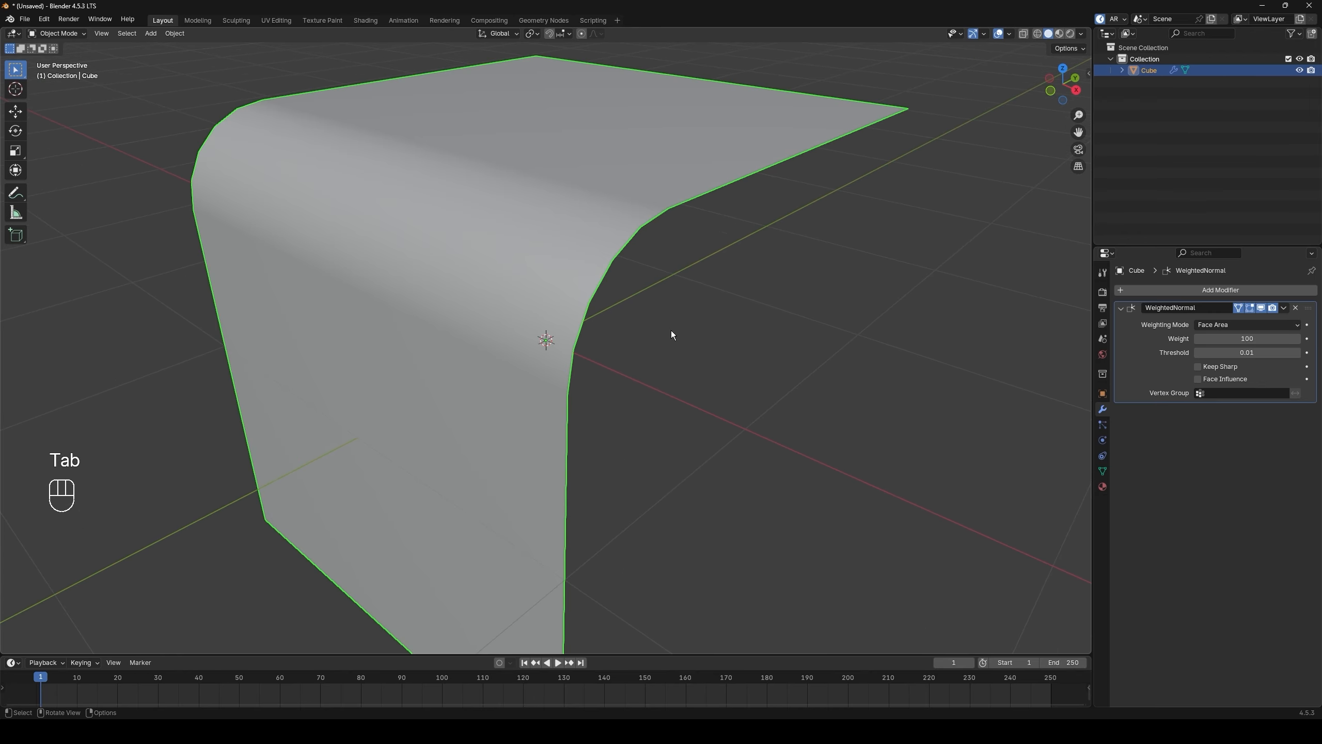
scroll(672, 331, "up", 3)
scroll(673, 336, "down", 3)
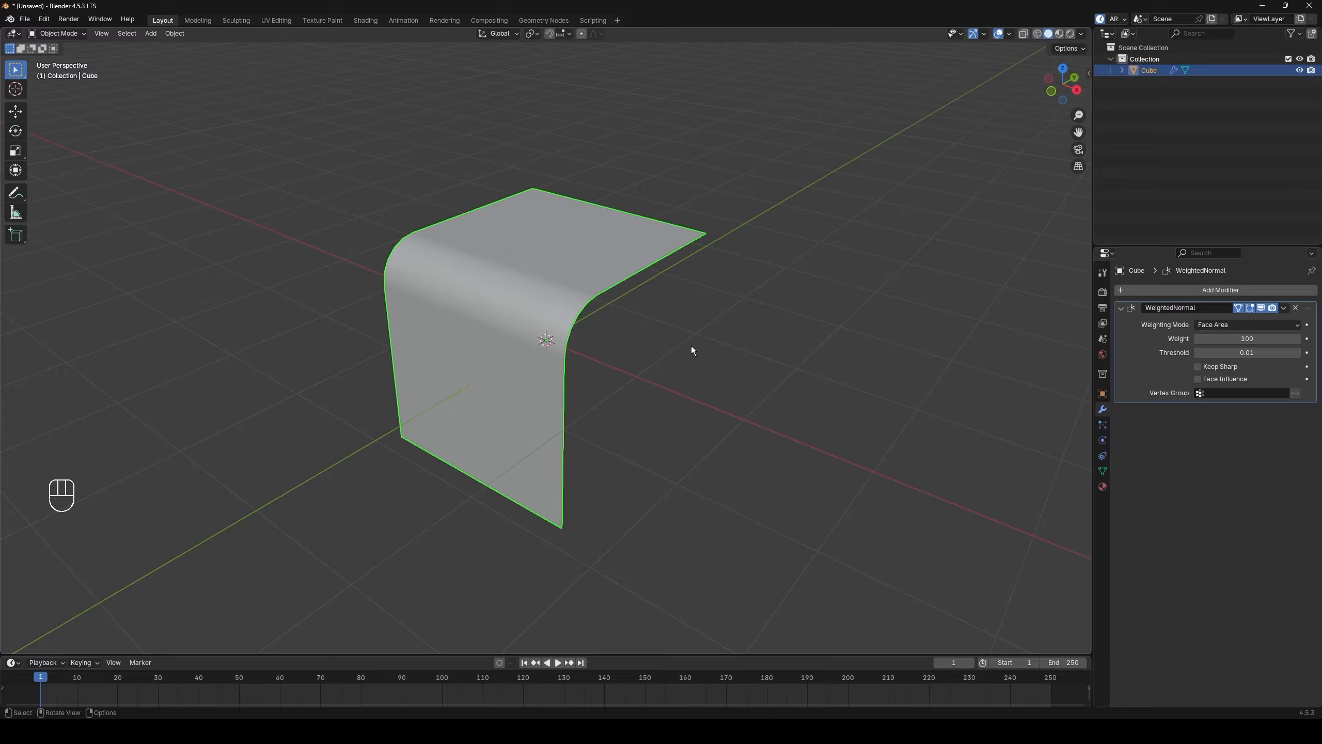
Step: With Face Area as the weighting mode, move the vertical face's bottom edge along Z to shorten the face, then undo the move
left_click(1224, 324)
left_click(1219, 337)
middle_click_drag(610, 333, 799, 399)
key("Tab")
key("2")
left_click(656, 443)
key("g")
key("z")
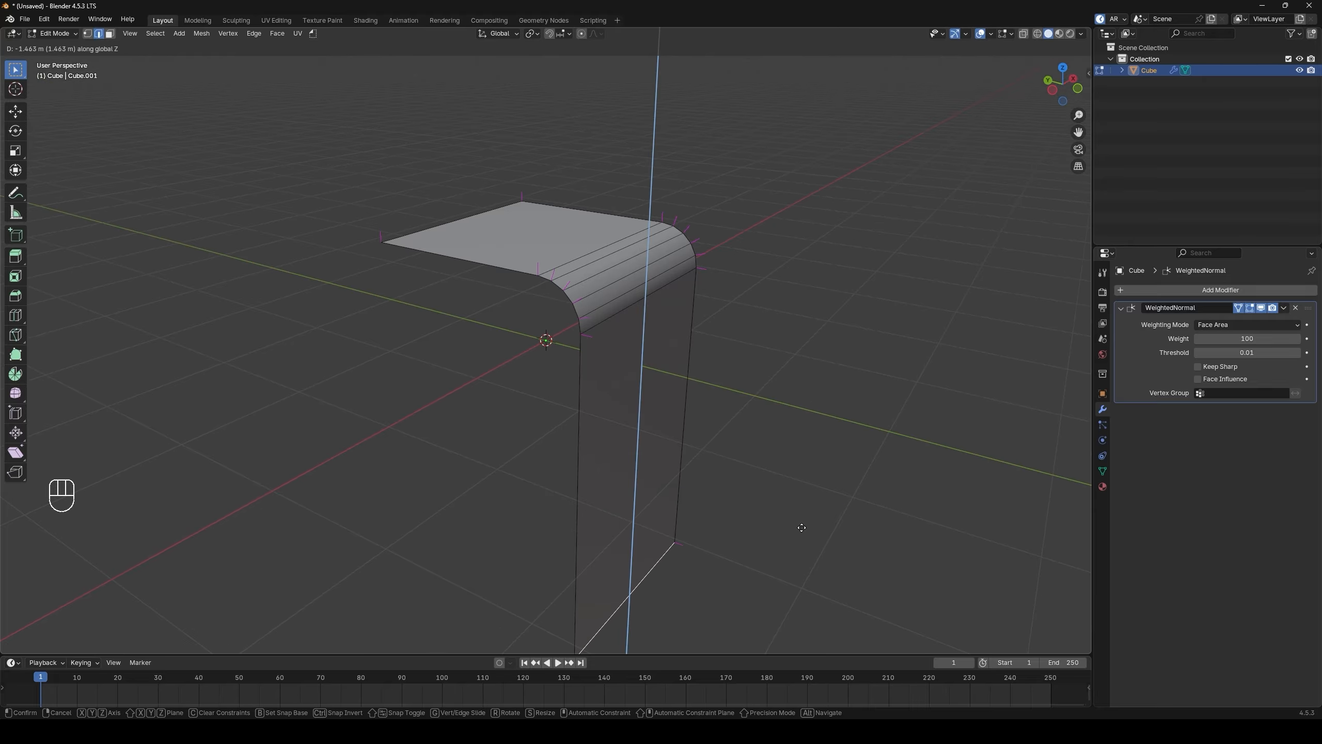
left_click(813, 267)
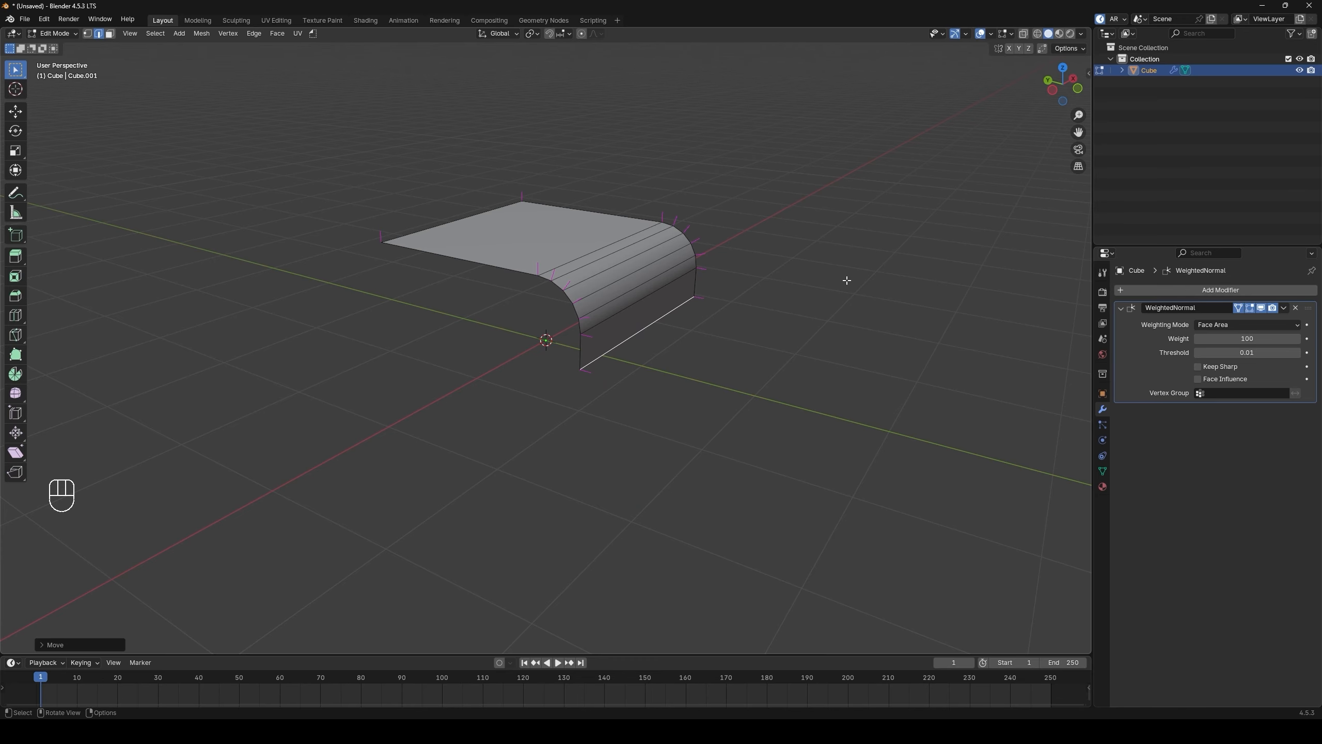
key("ctrl+z")
Step: In the left orthographic view, move the vertical face's bottom edge inward so the face slants back beneath the top face
key("ctrl+KP_3")
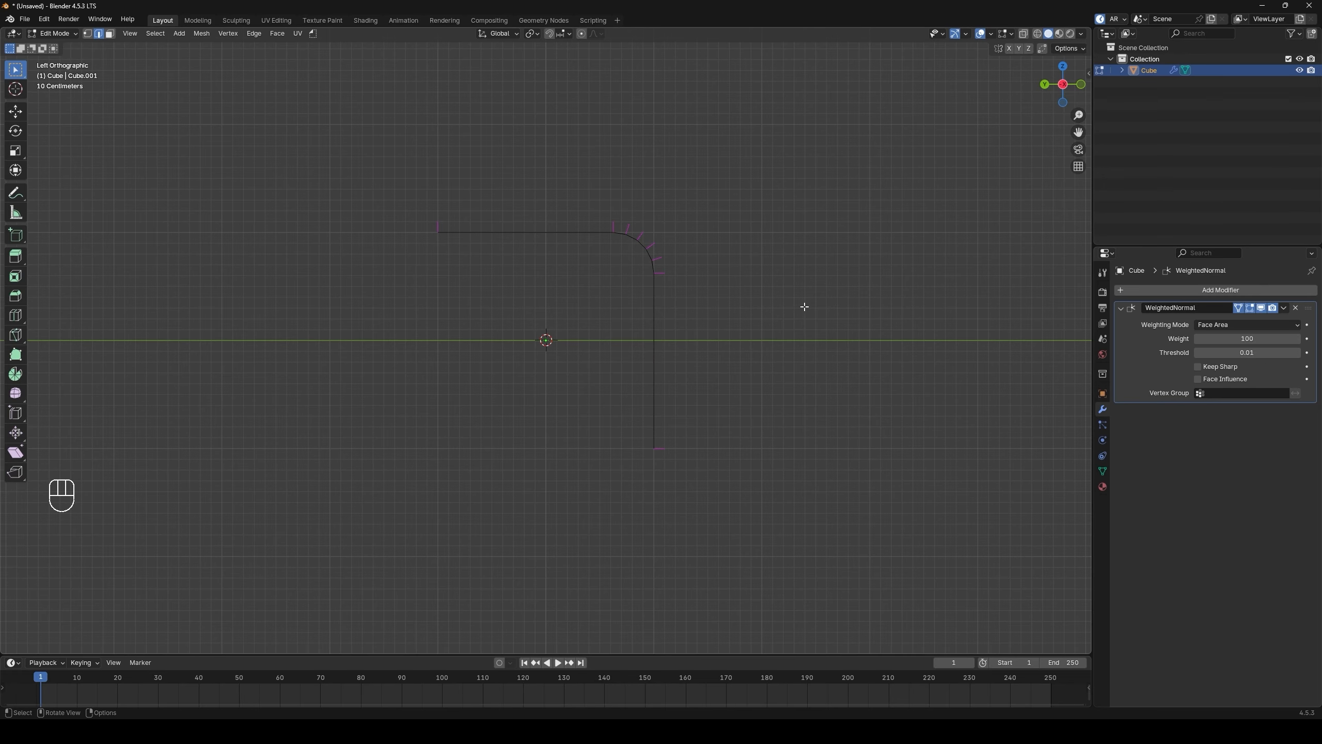
key("g")
left_click(674, 265)
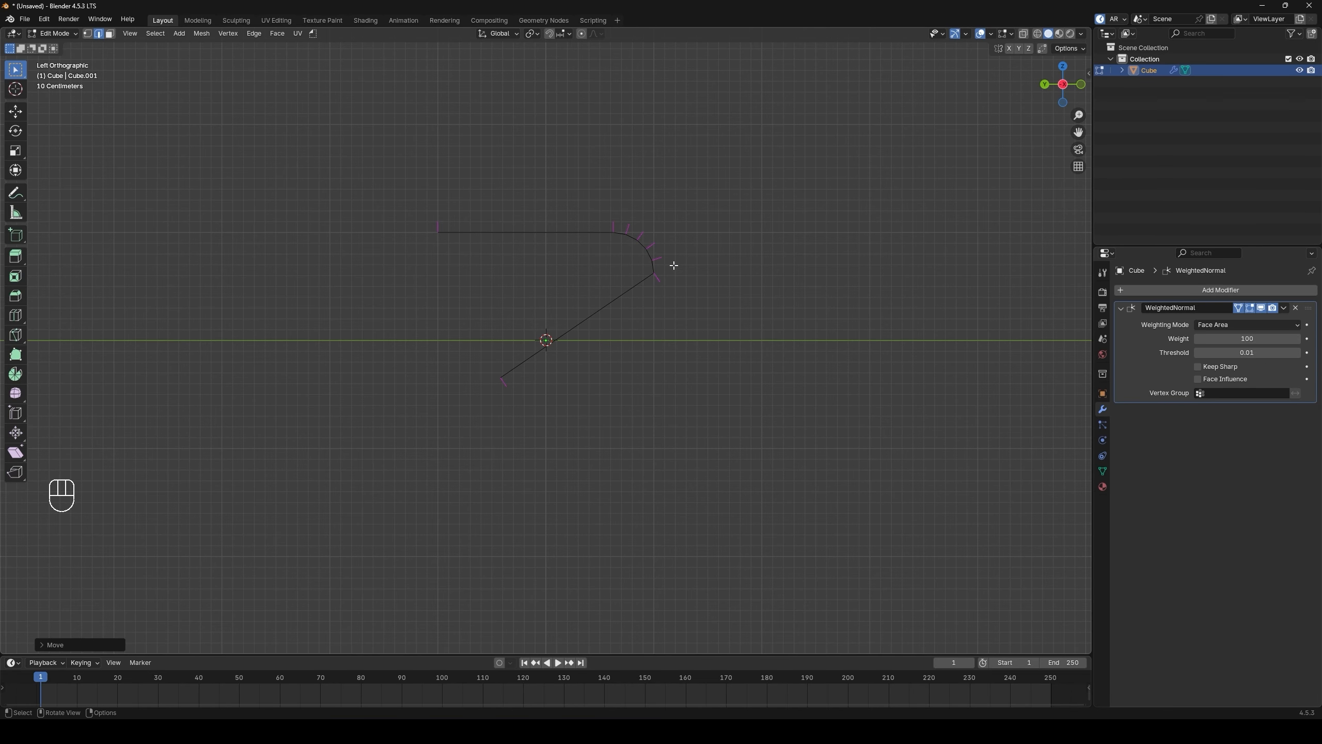
Step: Set the weighting mode to Corner Angle, then to Face Area & Angle, and check the shading in Object Mode
left_click(1207, 323)
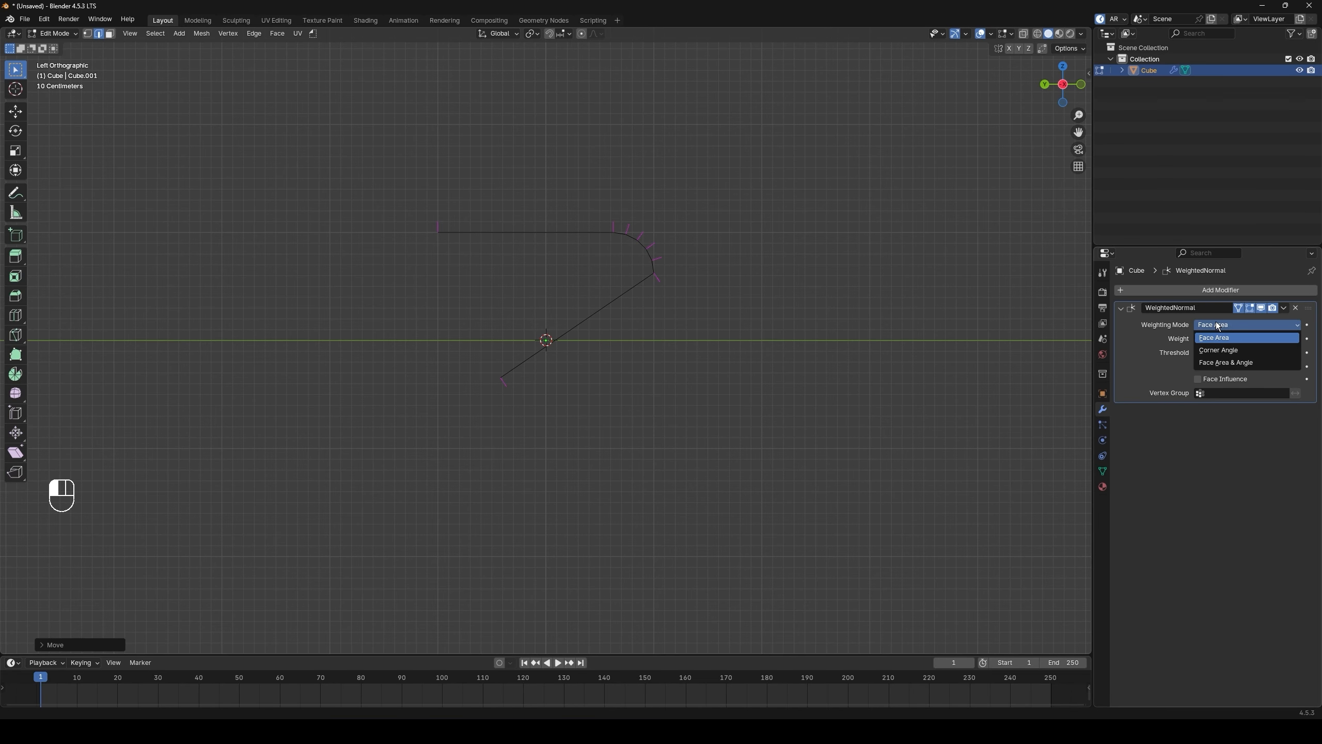
left_click(1217, 352)
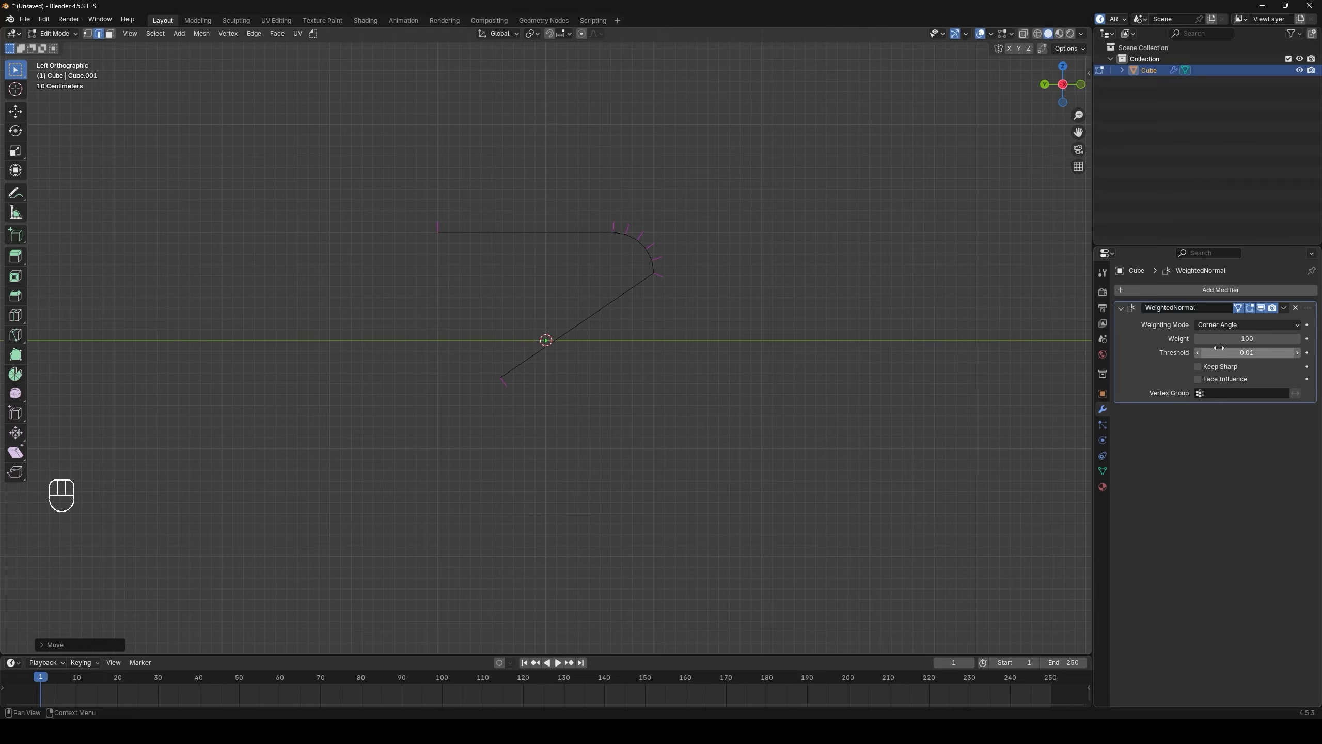
left_click(1224, 324)
left_click(1221, 362)
middle_click_drag(781, 323, 788, 366)
key("Tab")
left_click(785, 317)
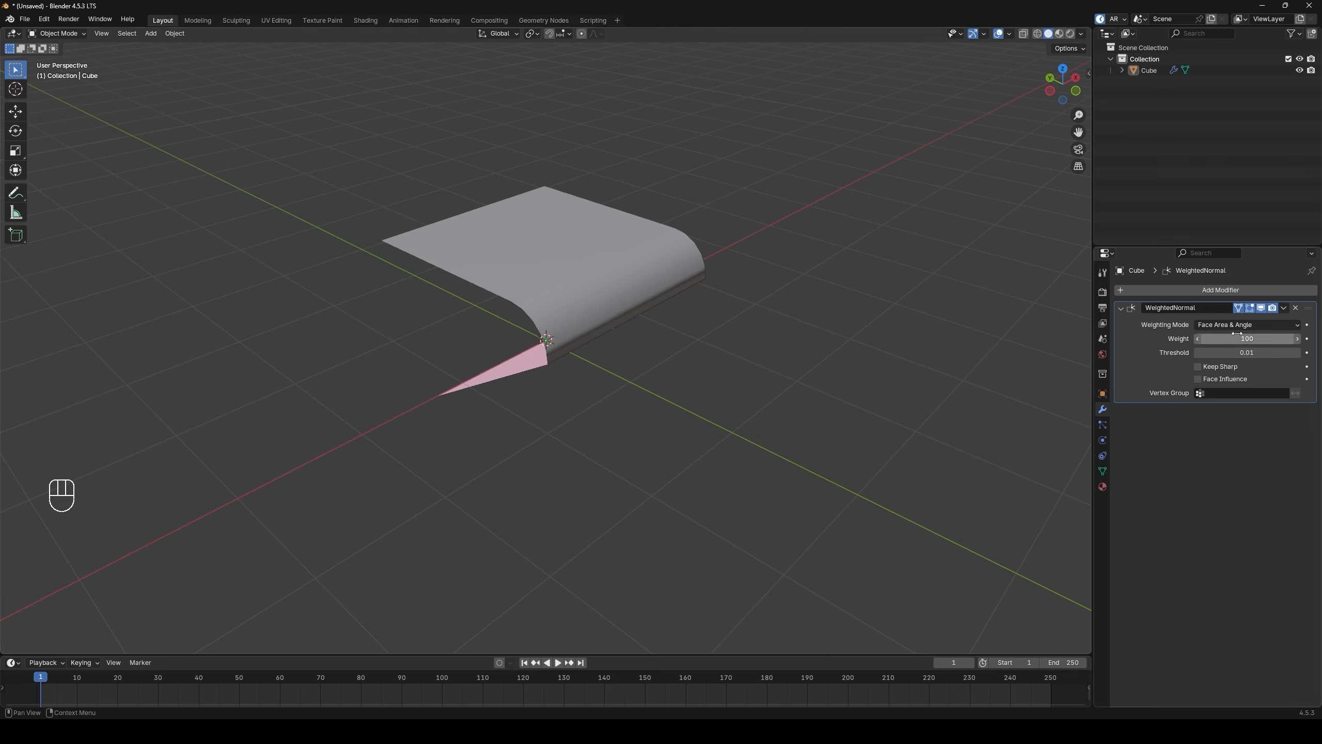
left_click_drag(1237, 333, 1219, 333)
Step: Undo the weighting mode changes and the bottom edge move, then return to Object Mode
key("ctrl+z")
key("ctrl+z")
key("ctrl+z")
key("ctrl+z")
key("ctrl+z")
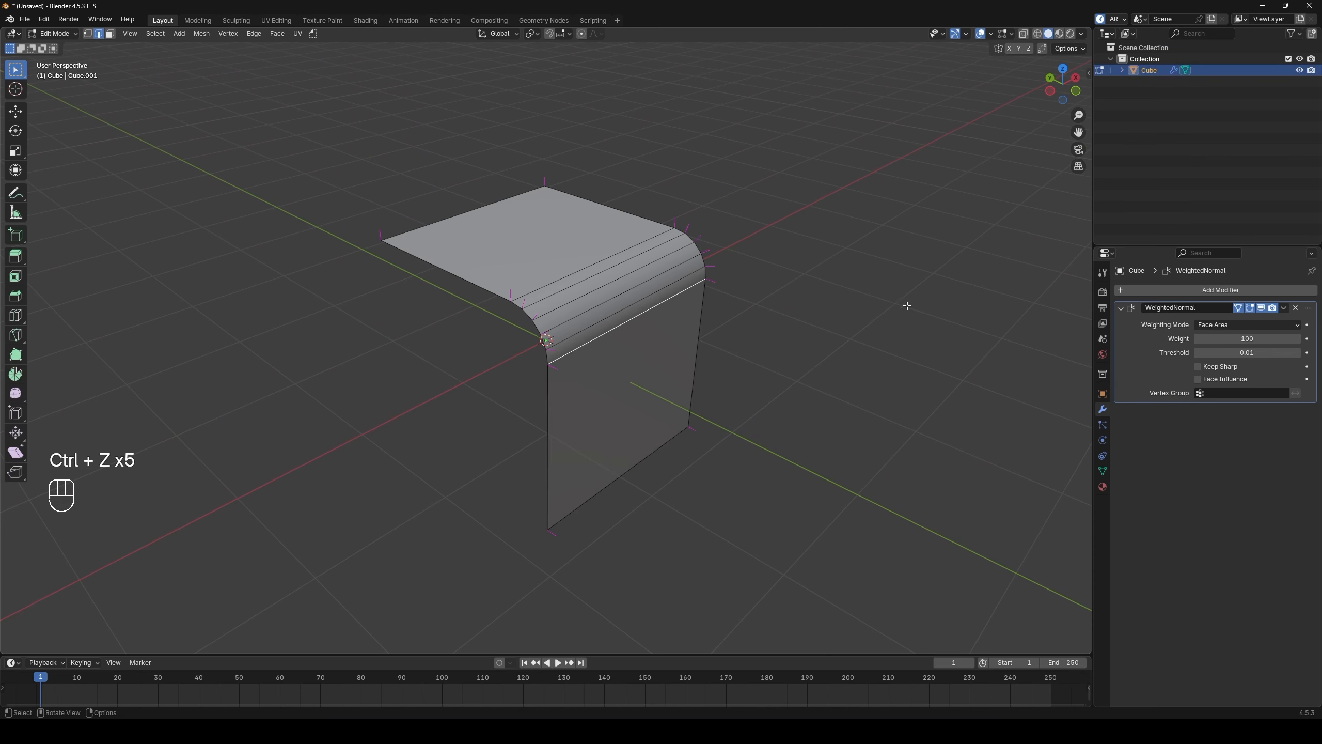
key("Tab")
mouse_move(1233, 336)
left_mouse_down()
mouse_move(1218, 336)
mouse_move(1247, 336)
left_mouse_up()
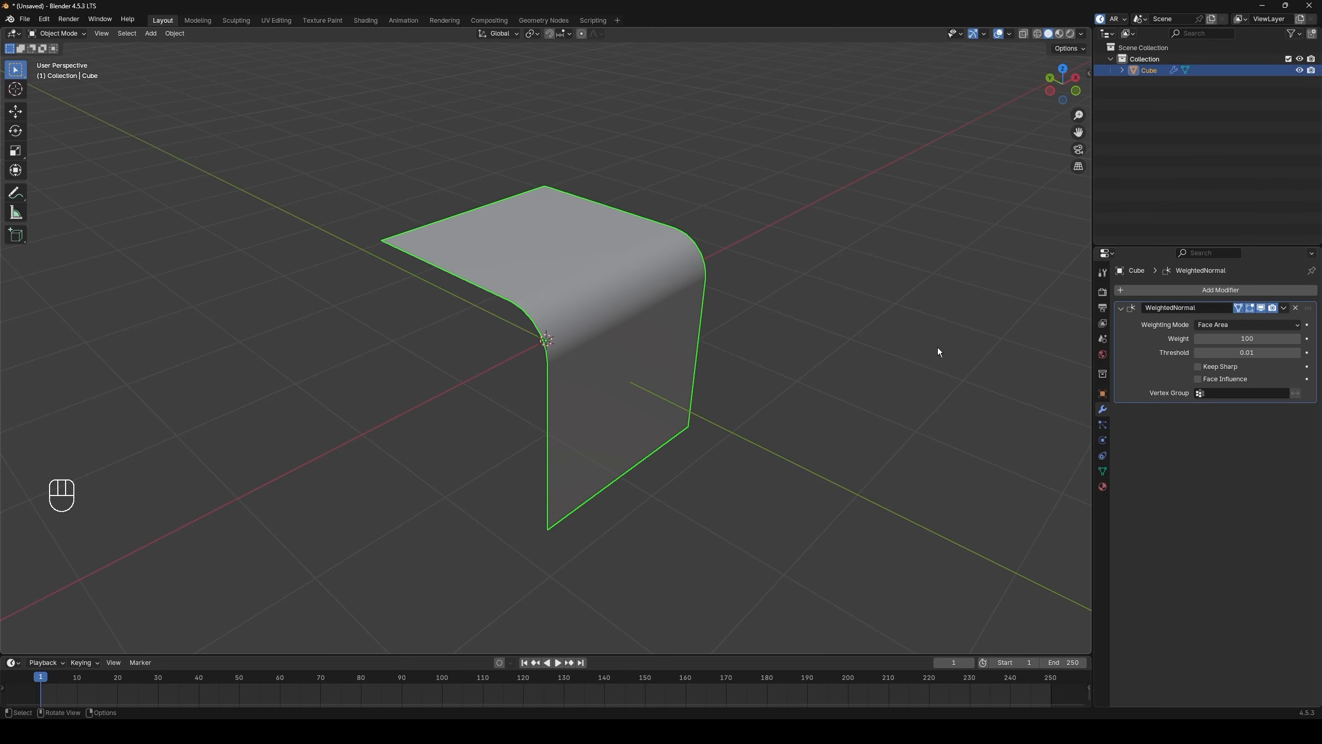
Step: Mark the selected lower edge of the bend as sharp in Edit Mode and return to Object Mode
middle_click_drag(938, 348, 890, 346)
key("Tab")
key("2")
key("q")
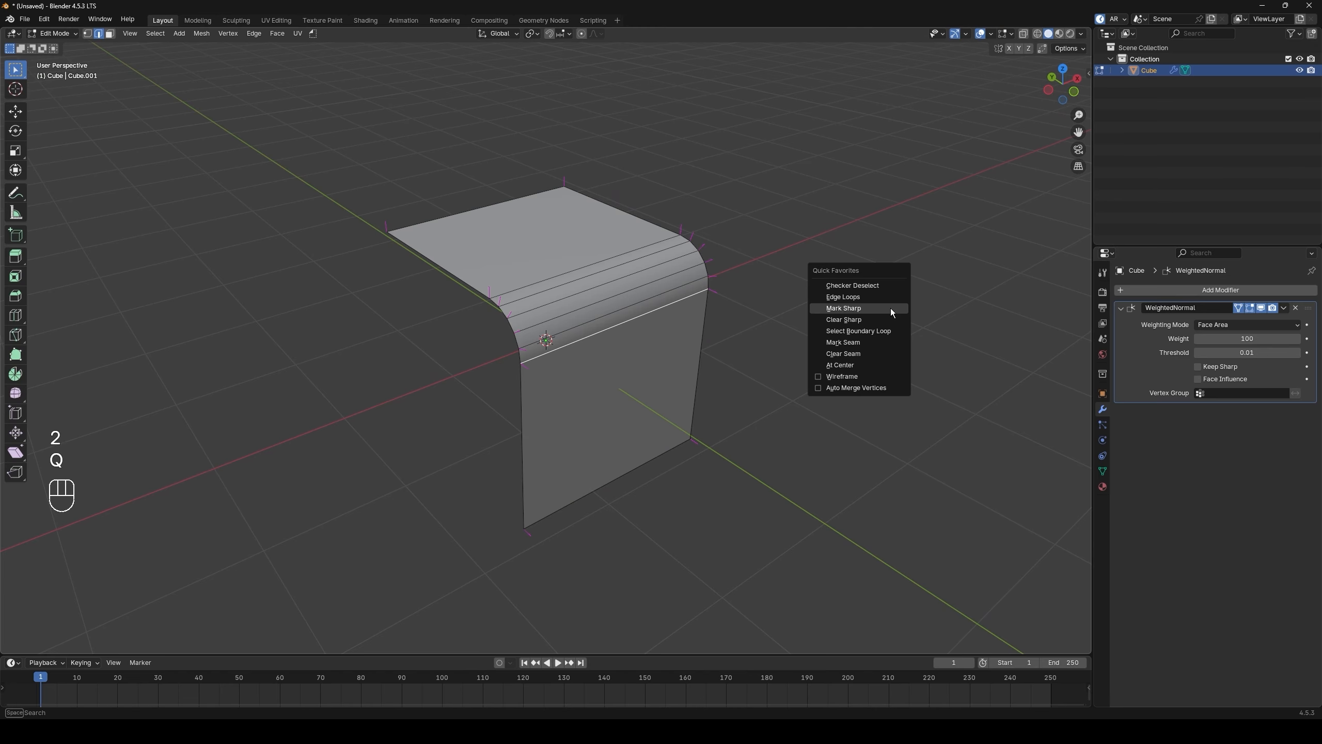
left_click(891, 308)
key("Tab")
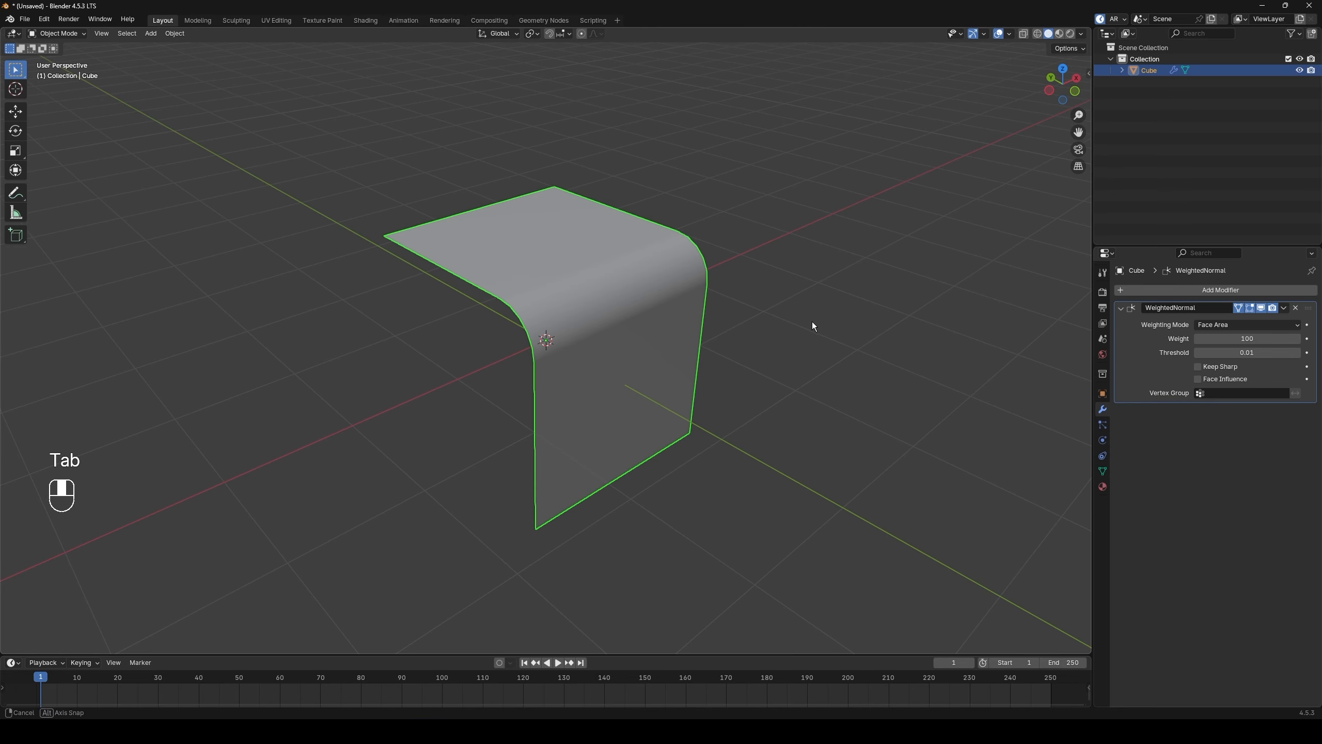
Step: Enable Keep Sharp on the Weighted Normal modifier and inspect the shading at the sharp edge
left_click(1198, 366)
left_click(1198, 367)
left_click(1198, 367)
middle_click_drag(657, 316, 604, 286)
scroll(634, 309, "up", 3)
Step: Mark the upper edge of the bend, where it meets the top face, as sharp and return to Object Mode
key("Tab")
key("2")
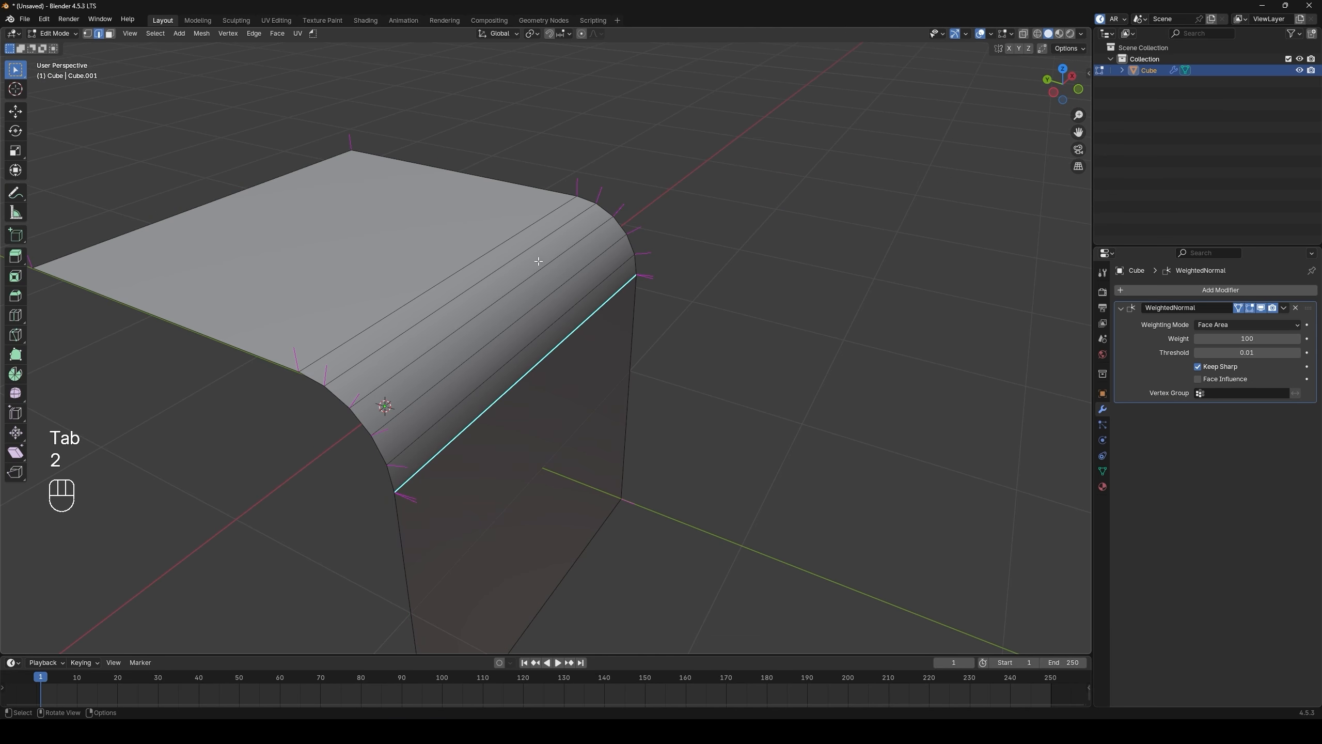
left_click(505, 247)
key("q")
left_click(504, 247)
key("Tab")
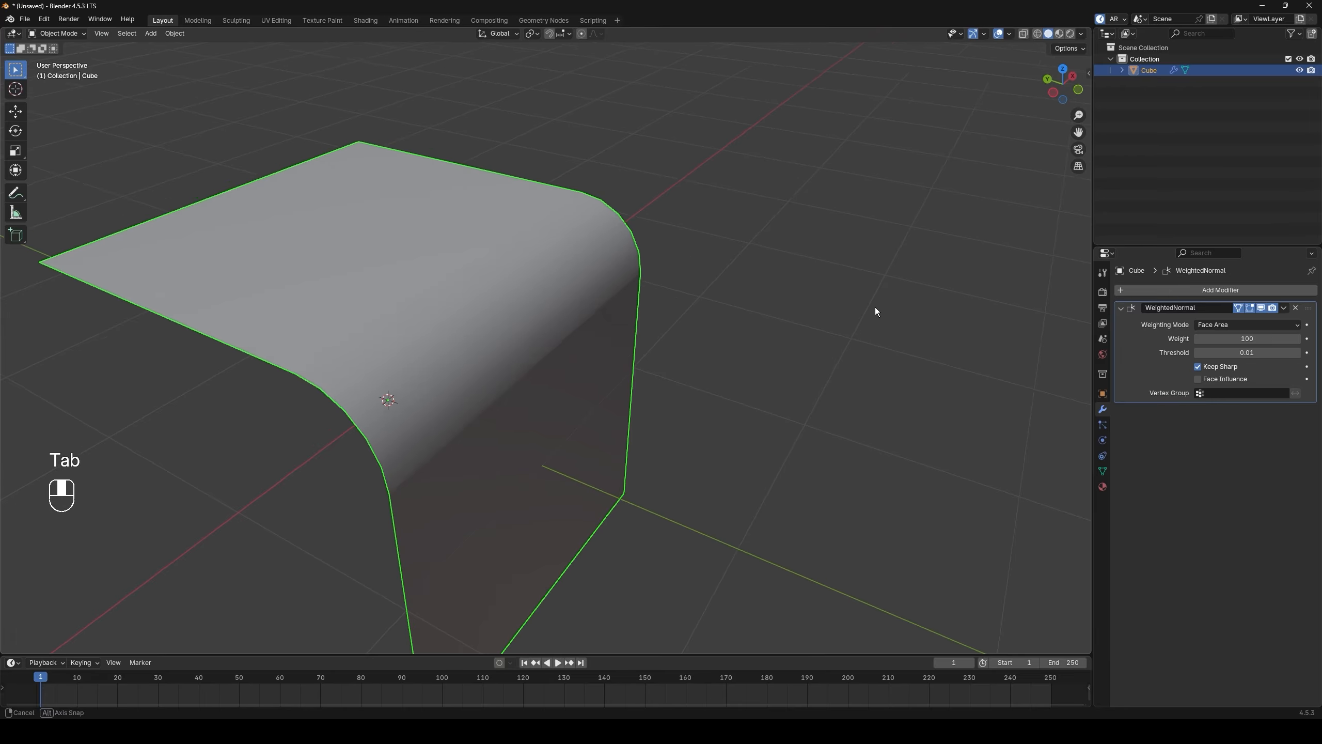
Step: Toggle Keep Sharp on the Weighted Normal modifier to compare the shading, leaving it disabled
left_click(1199, 368)
left_click(1199, 368)
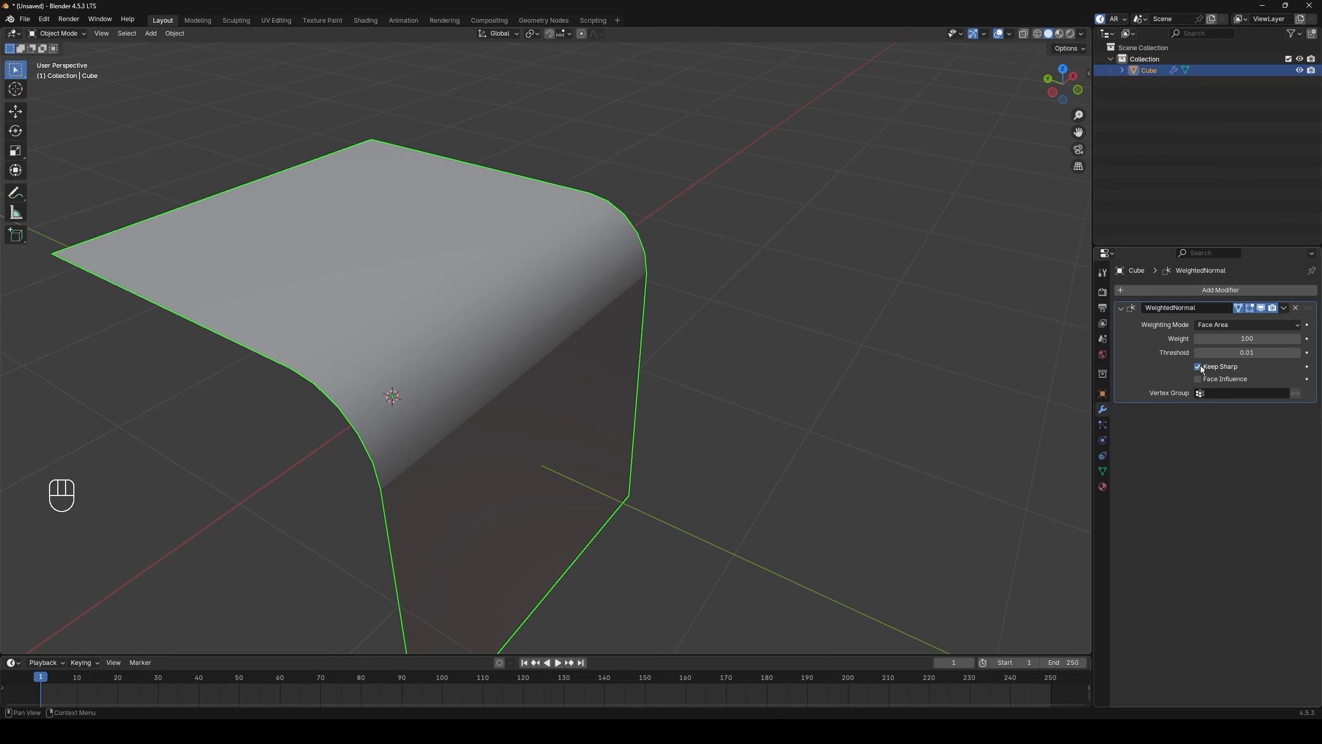
left_click(1199, 368)
Step: Set a face strength on the large vertical face below the bend in Edit Mode
scroll(787, 359, "down", 3)
middle_click_drag(786, 356, 732, 340)
key("Tab")
key("3")
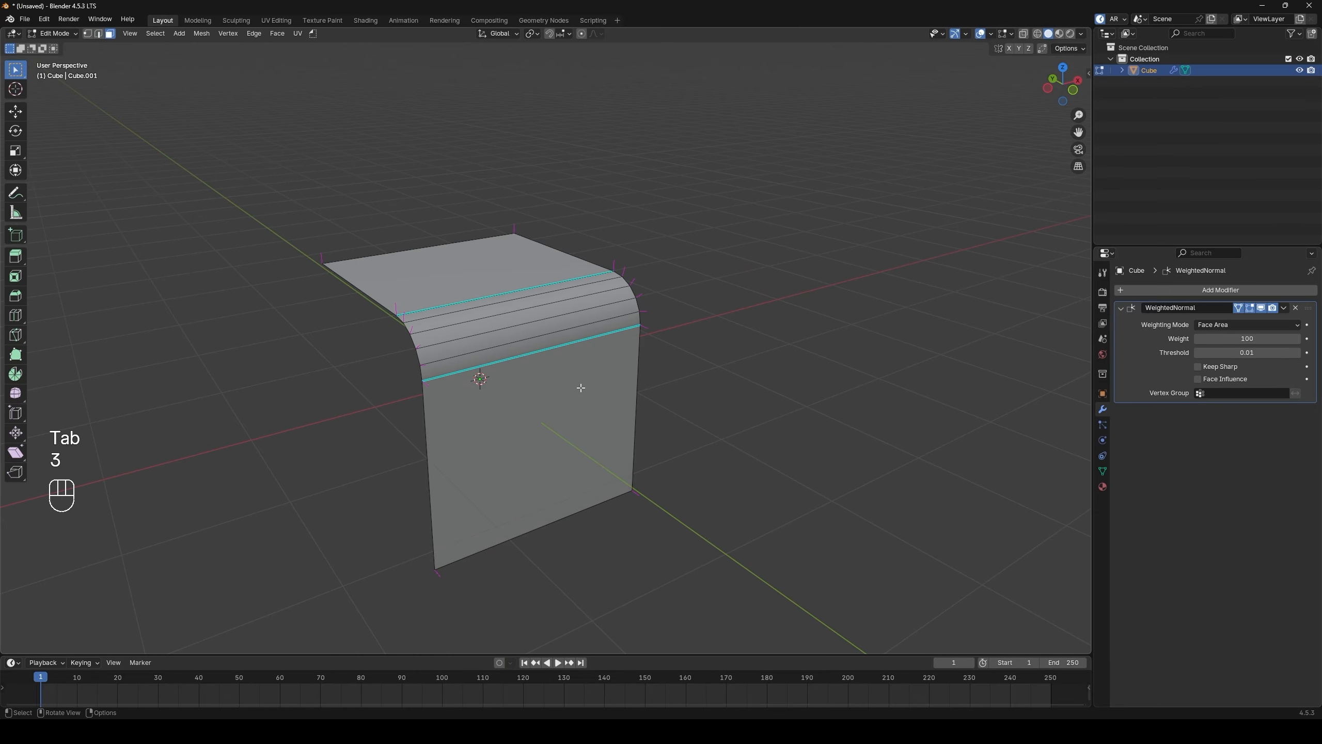
left_click(578, 384)
key("alt+n")
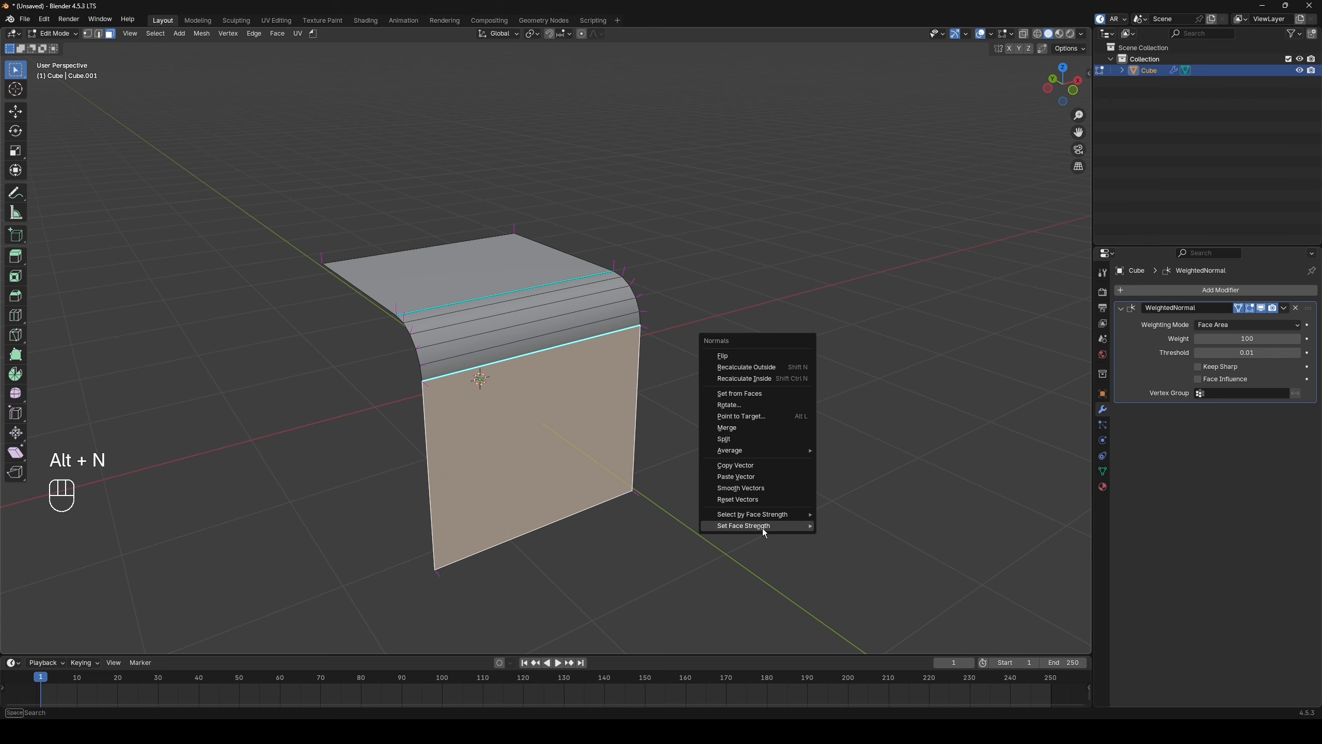
mouse_move(783, 525)
left_click(849, 550)
Step: Clear the sharp marking from all edges of the mesh and return to Object Mode
middle_click_drag(808, 482, 789, 376)
key("alt+n")
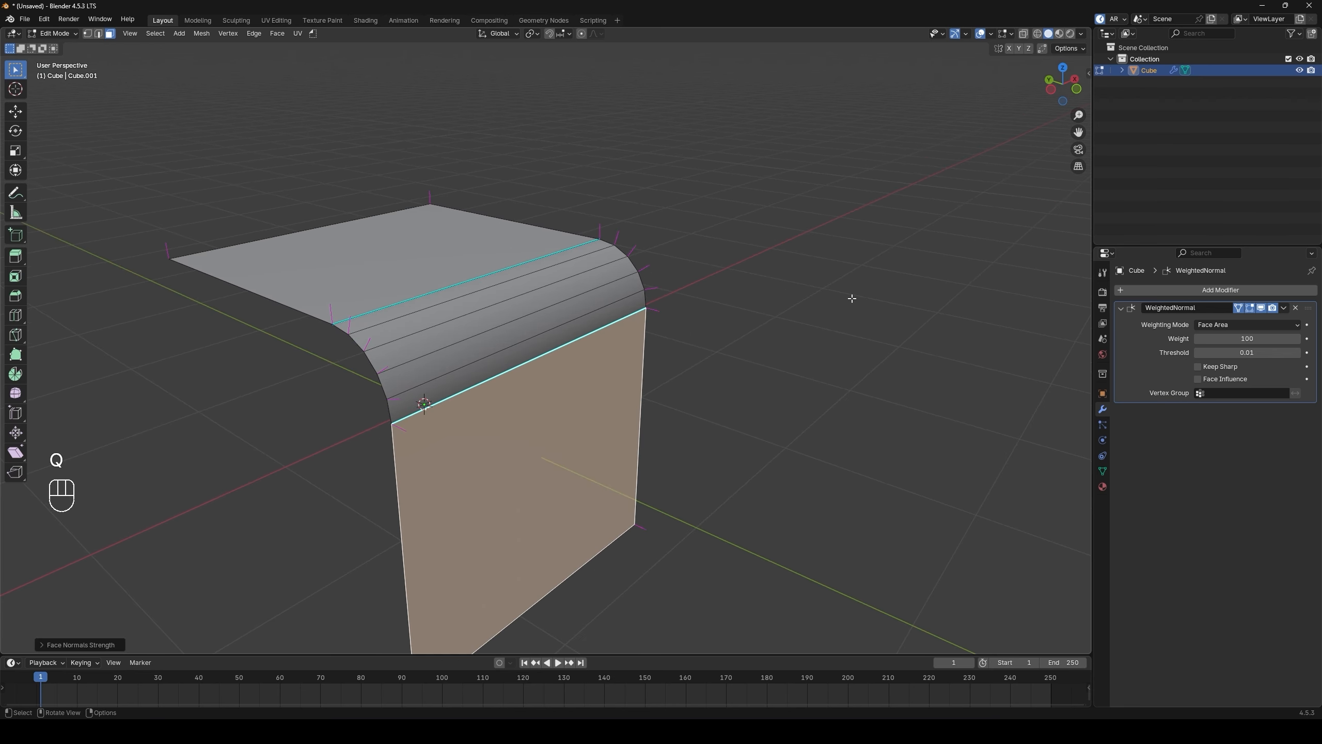
key("a")
key("alt+n")
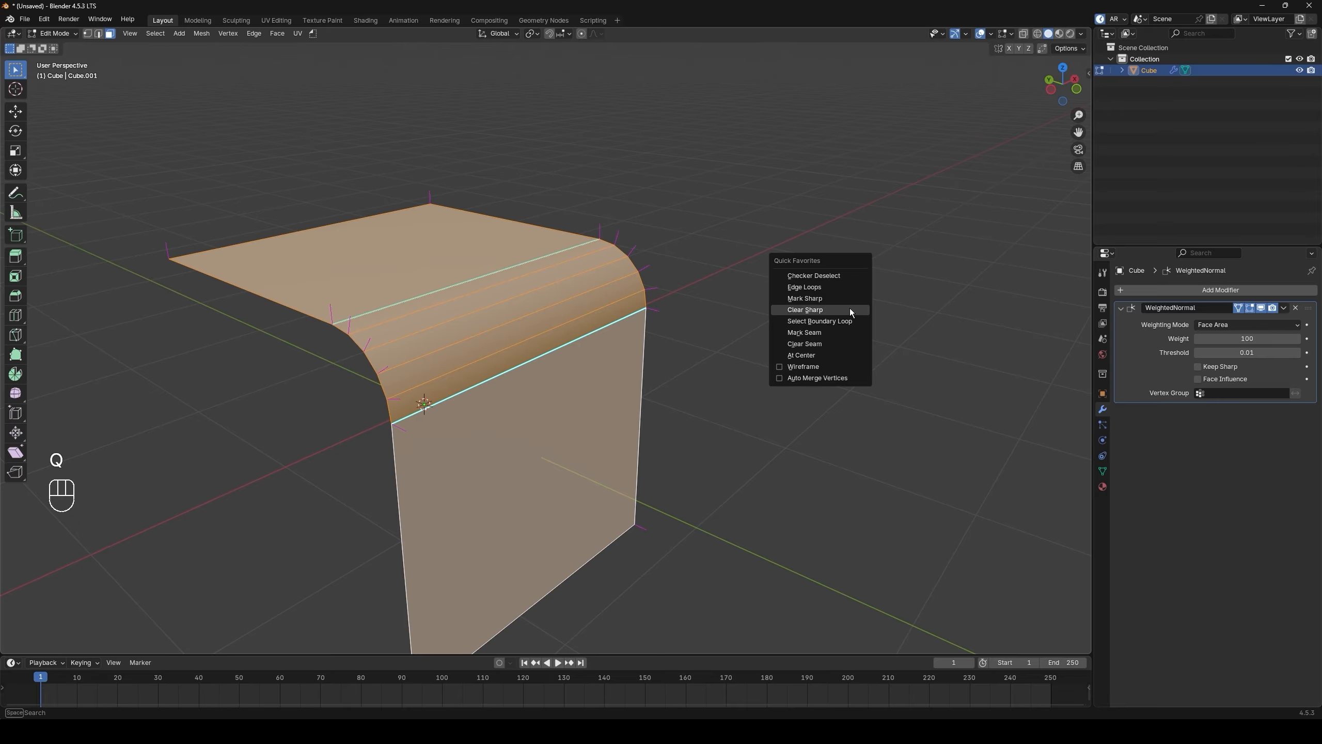
left_click(849, 307)
key("Tab")
scroll(786, 325, "down", 1)
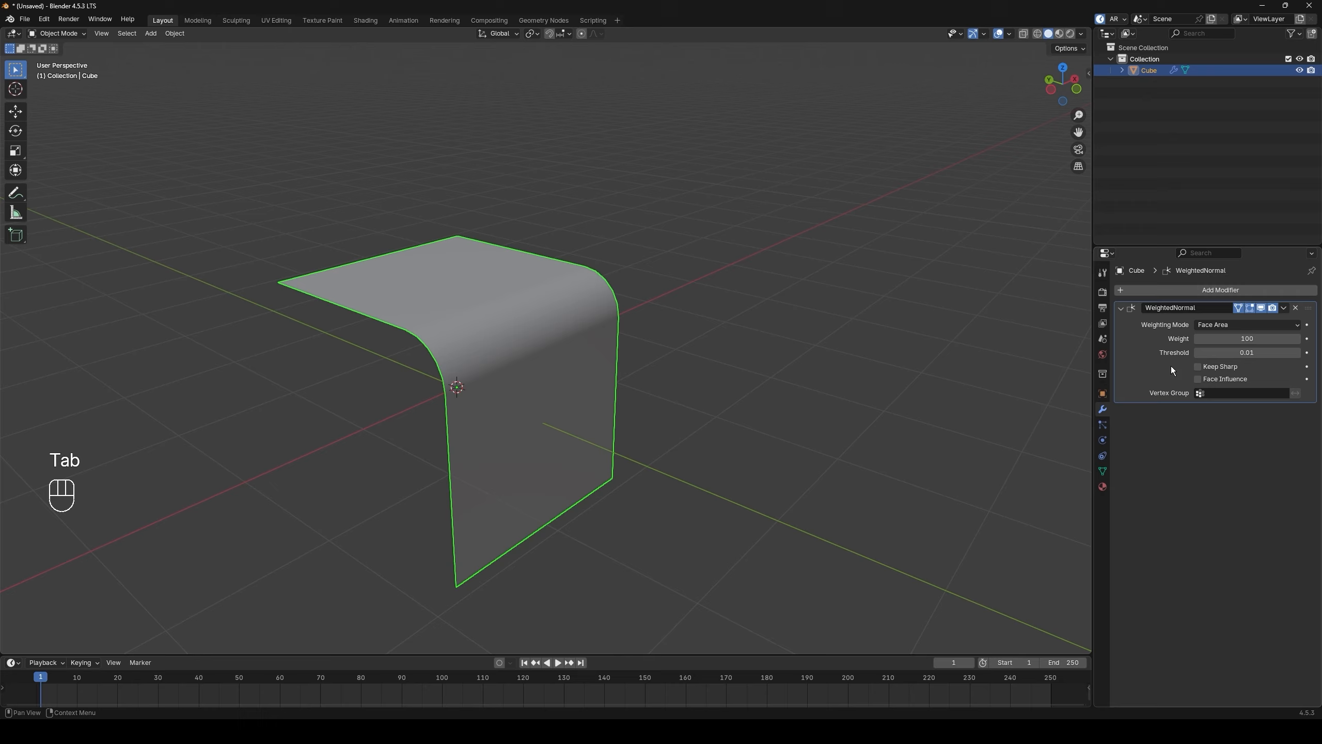
Step: Enable Face Influence on the Weighted Normal modifier and select the large vertical face in Edit Mode
left_click(1198, 379)
key("Tab")
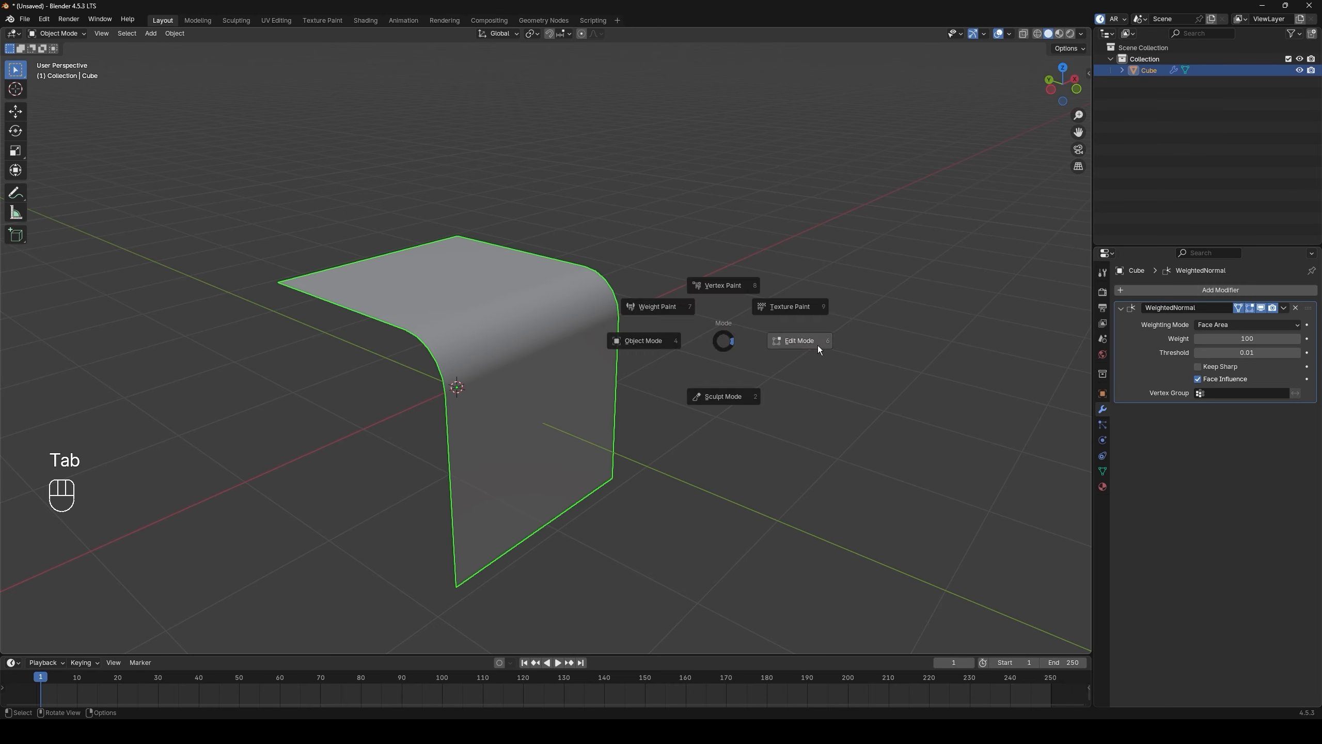
left_click(818, 345)
key("3")
left_click(584, 325)
left_click(589, 377, "alt")
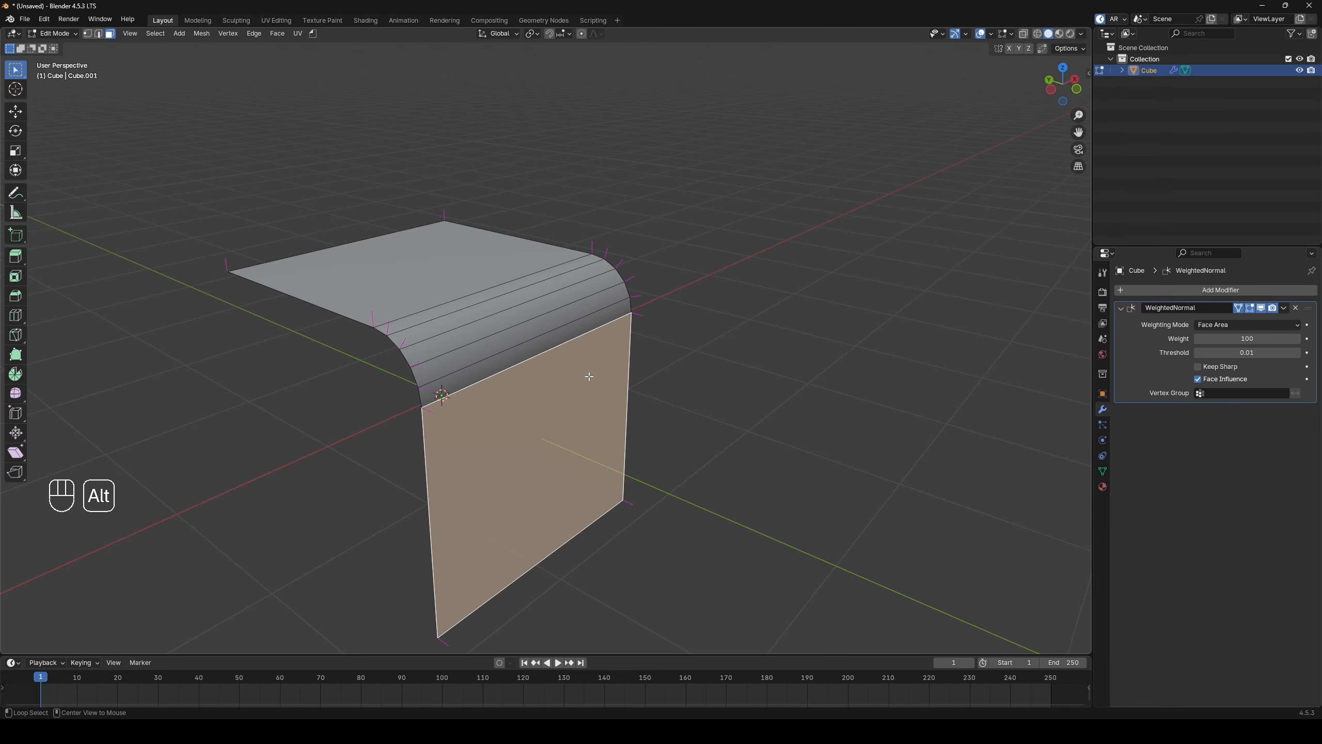
key("alt+n")
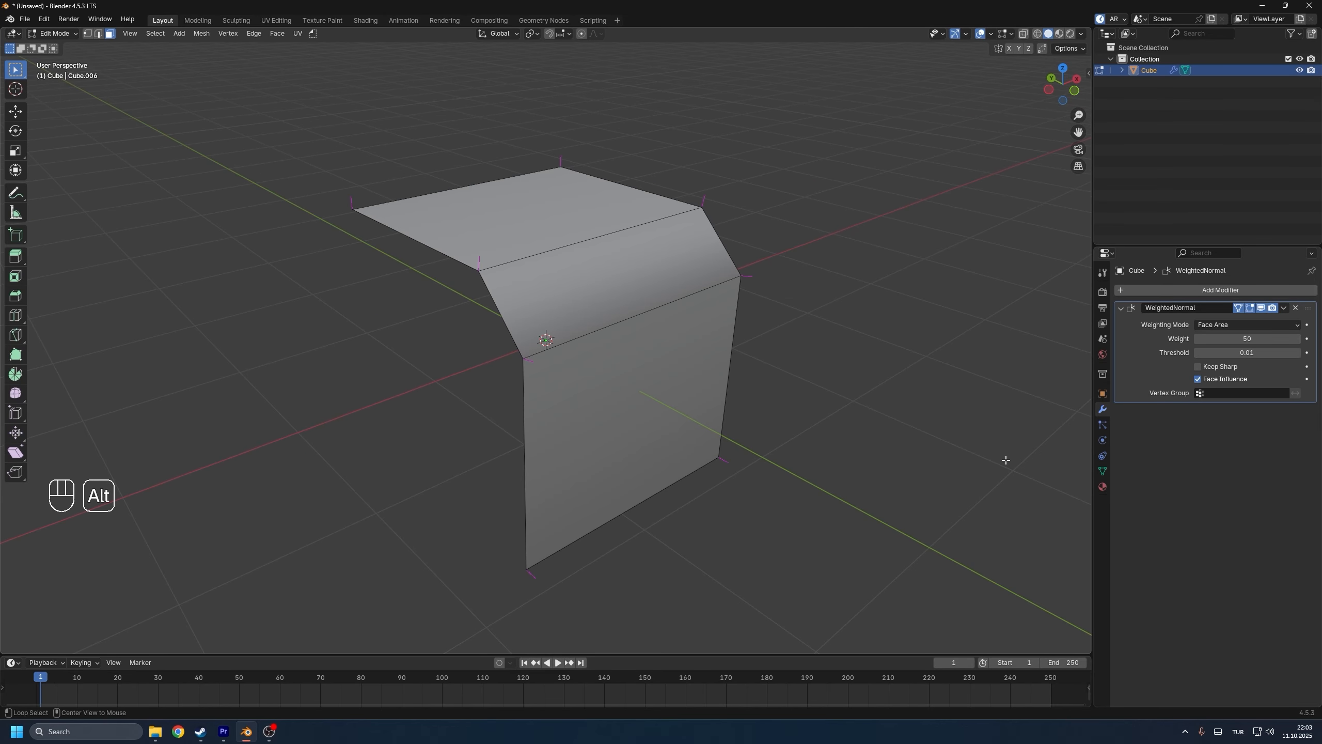
Step: Set the face strength of the slanted bevel face to Strong and return to Object Mode
left_click(658, 260)
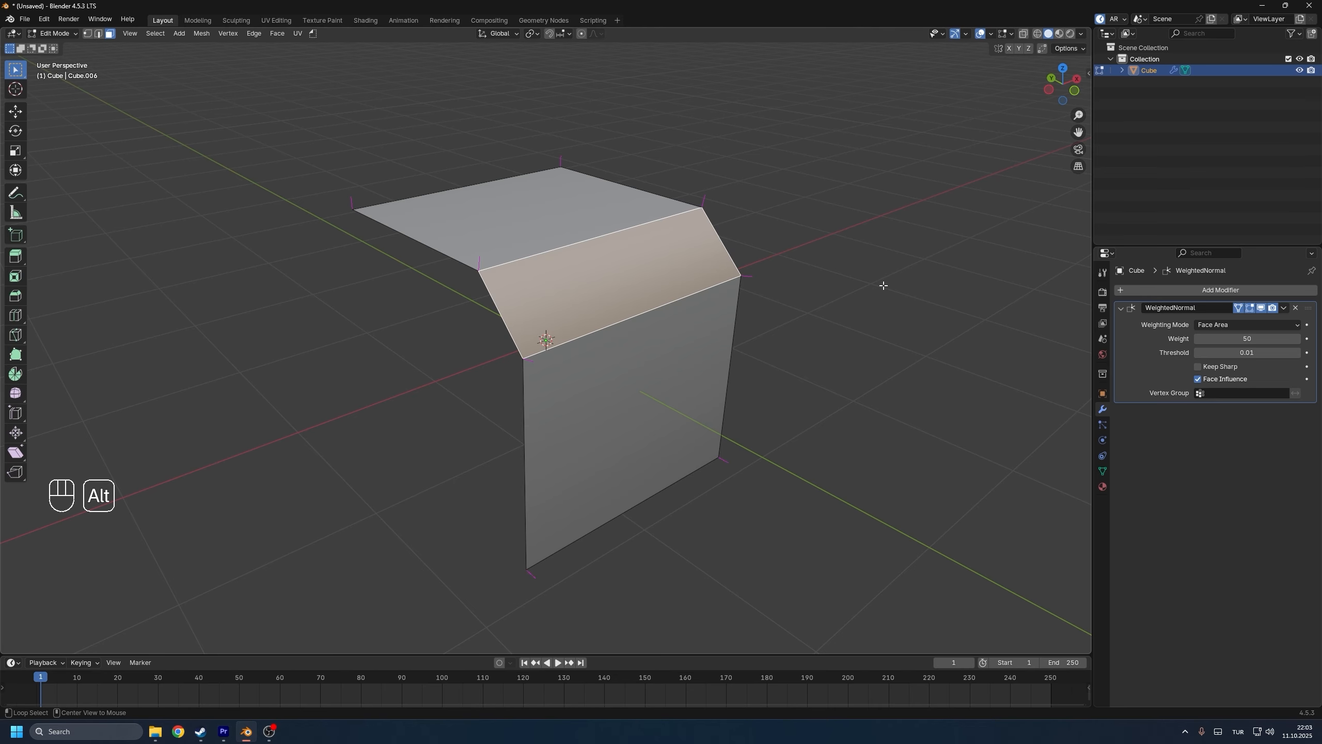
key("alt+n")
mouse_move(884, 286)
left_click(941, 309)
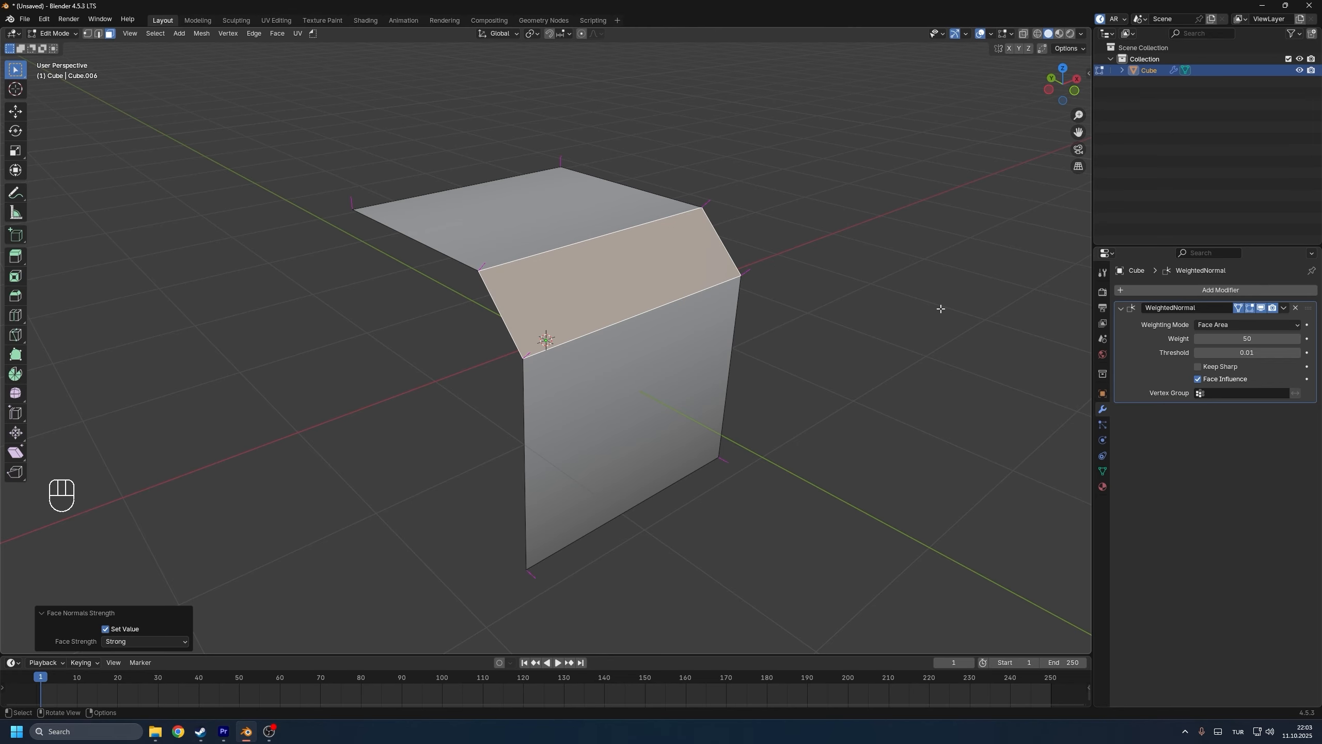
key("Tab")
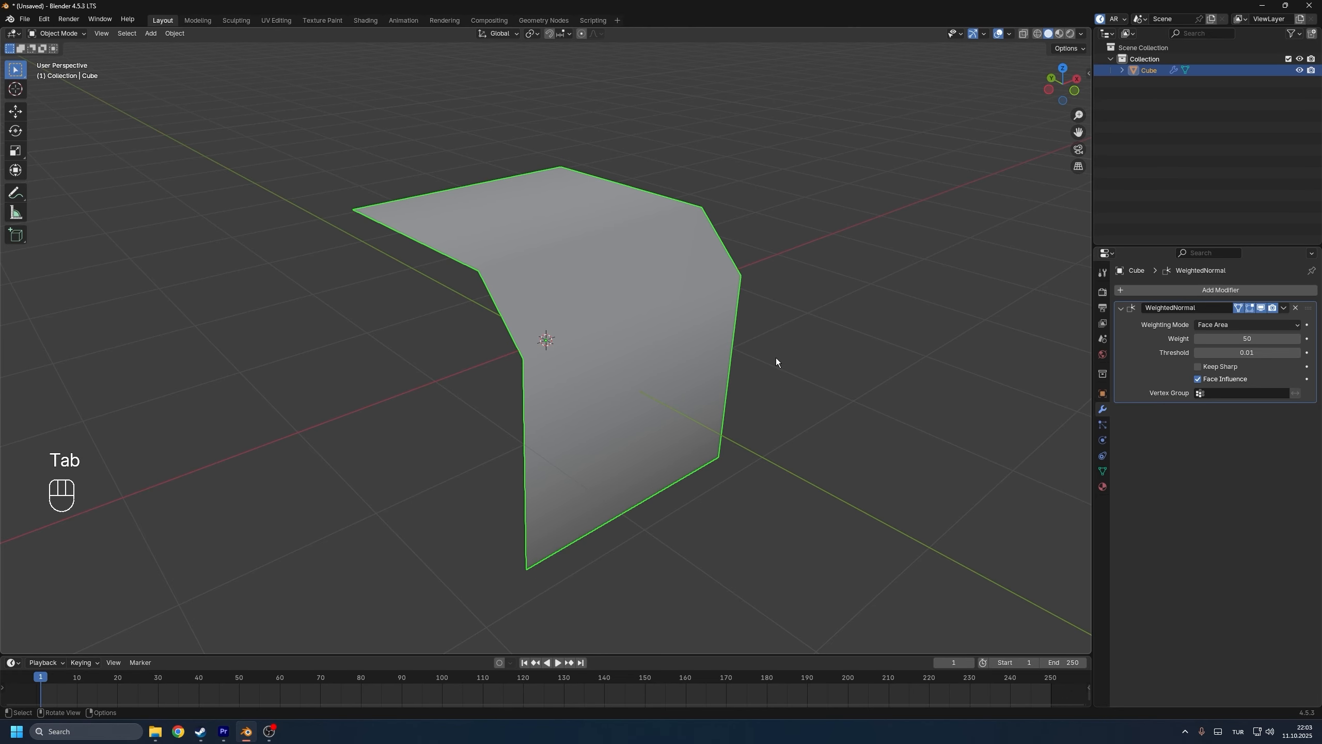
Step: Compare the bent mesh's shading with the Weighted Normal modifier hidden and shown in the viewport
left_click(1261, 308)
left_click(1261, 308)
left_click(1261, 308)
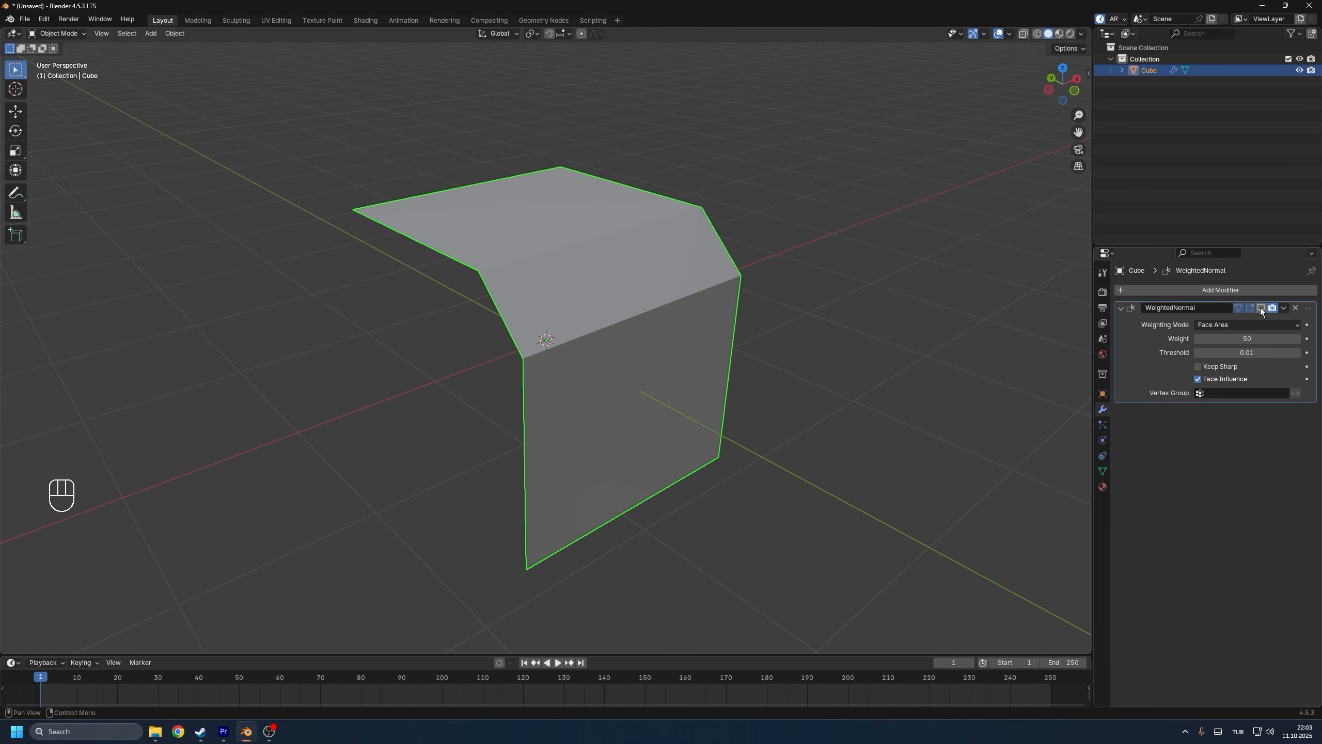
left_click(1260, 308)
Step: Delete the bent mesh and add a cylinder in its place
key("Delete")
key("shift+a")
mouse_move(578, 393)
left_click(657, 452)
Step: Bevel the edges around the cylinder's top and bottom caps with several rounded segments
key("Tab")
key("3")
left_click(603, 250)
middle_click_drag(614, 250, 638, 130)
left_click(620, 412, "shift")
middle_click_drag(624, 407, 871, 473)
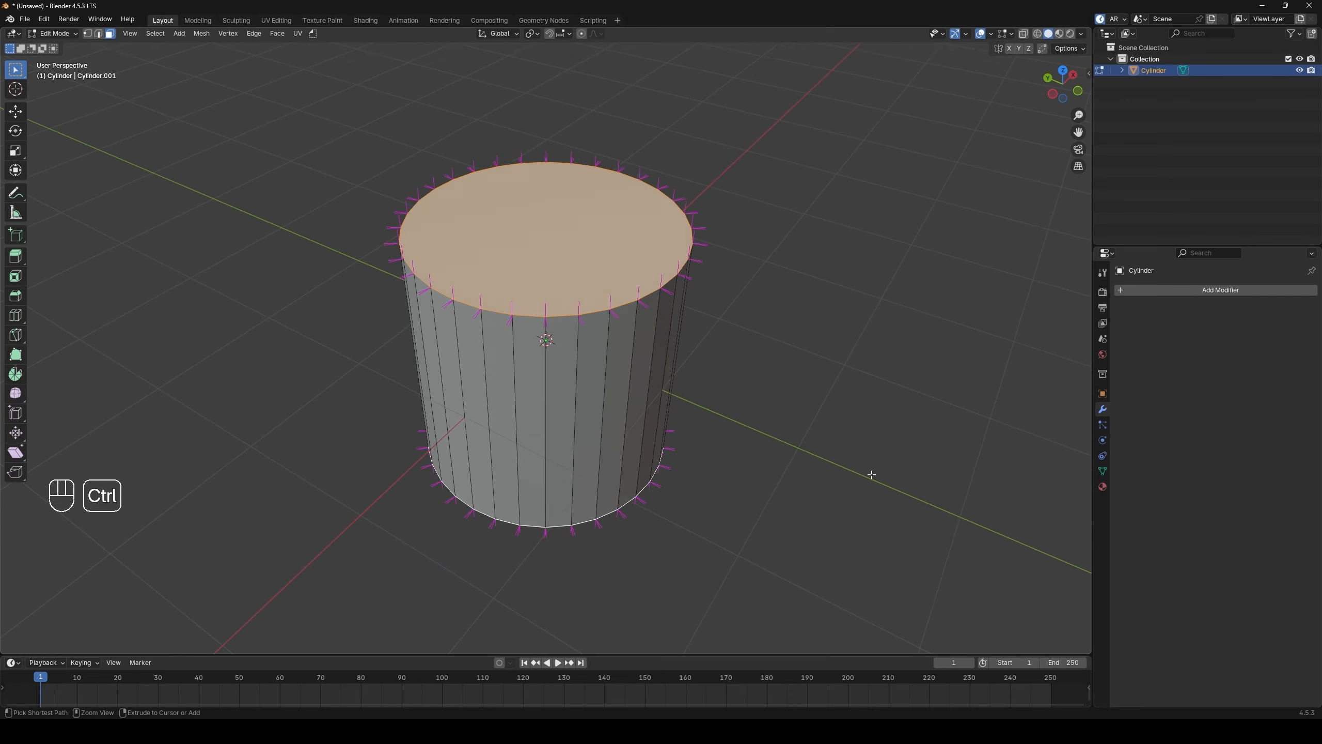
key("ctrl+b")
left_click(893, 483)
Step: Add six evenly spaced horizontal loop cuts around the cylinder's side
key("ctrl+r")
scroll(605, 370, "up", 5)
left_click(605, 369)
left_click(605, 369)
middle_click_drag(737, 366, 746, 340)
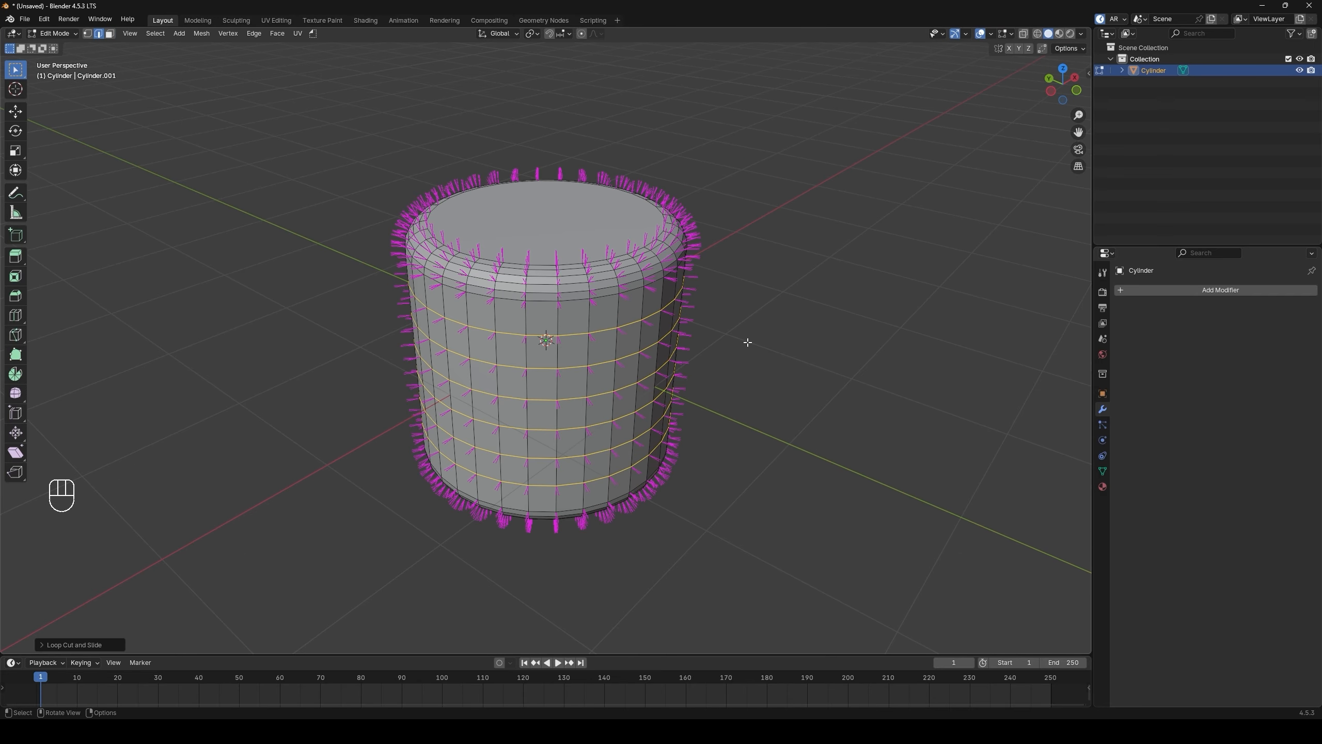
Step: Shade the cylinder smooth in Object Mode and add a Weighted Normal modifier to it
key("Tab")
right_click(774, 327)
left_click(775, 327)
left_click(1161, 290)
left_click(1139, 325)
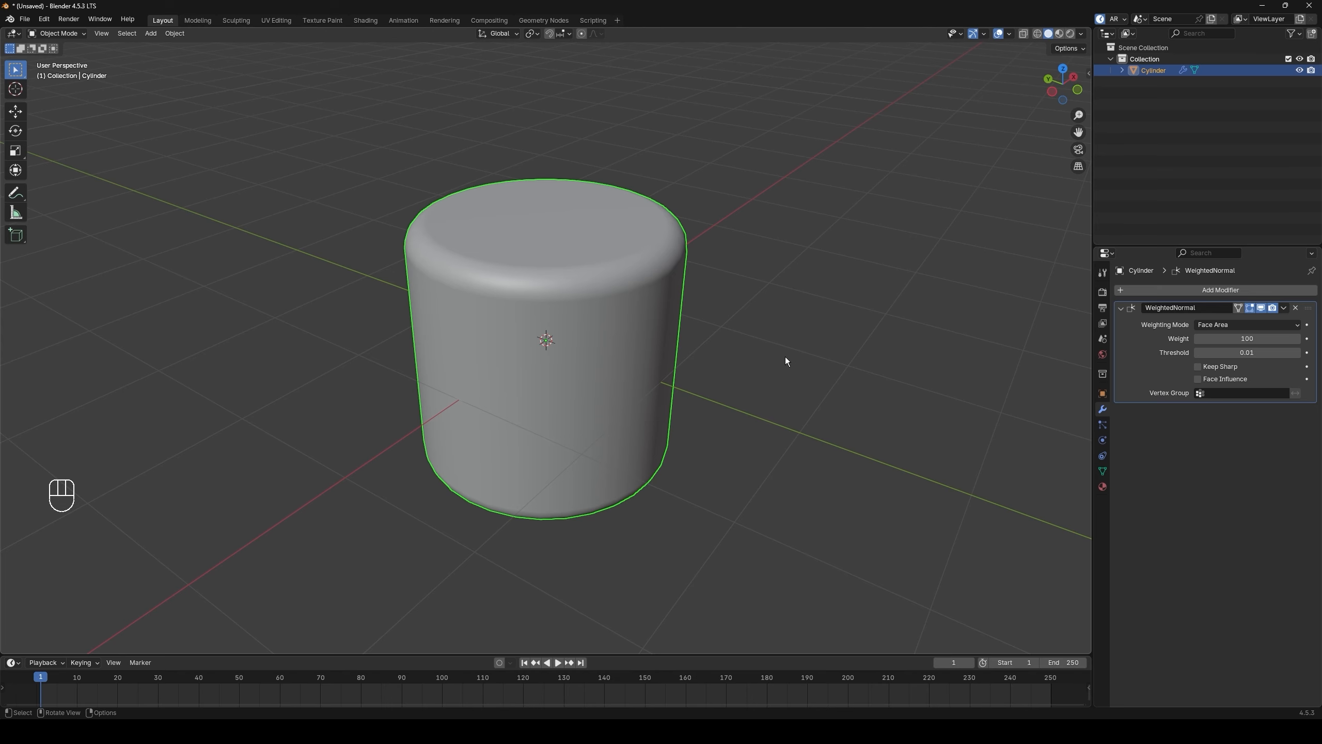
Step: Select all vertices of the cylinder's upper part through the mesh in front view and assign them to a new vertex group
middle_click_drag(786, 357, 775, 347)
key("Tab")
key("grave")
left_click(647, 229)
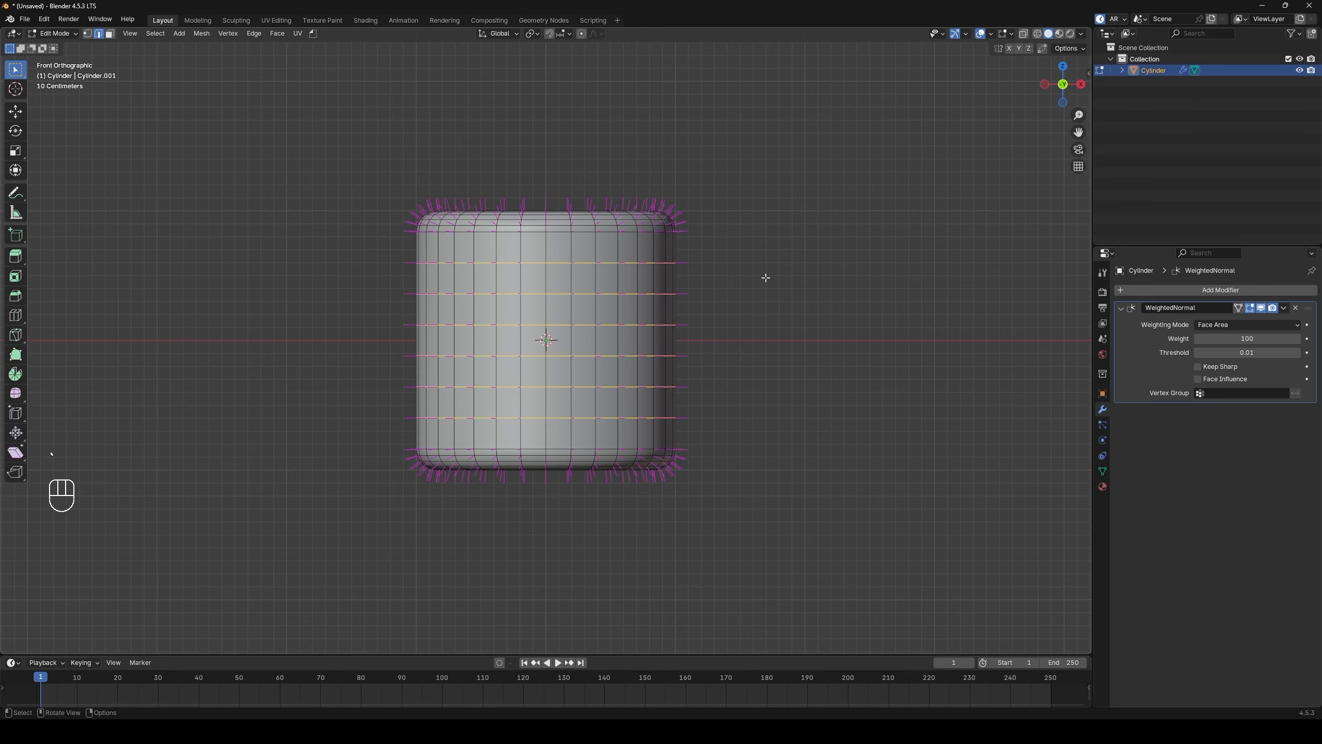
key("3")
key("alt+z")
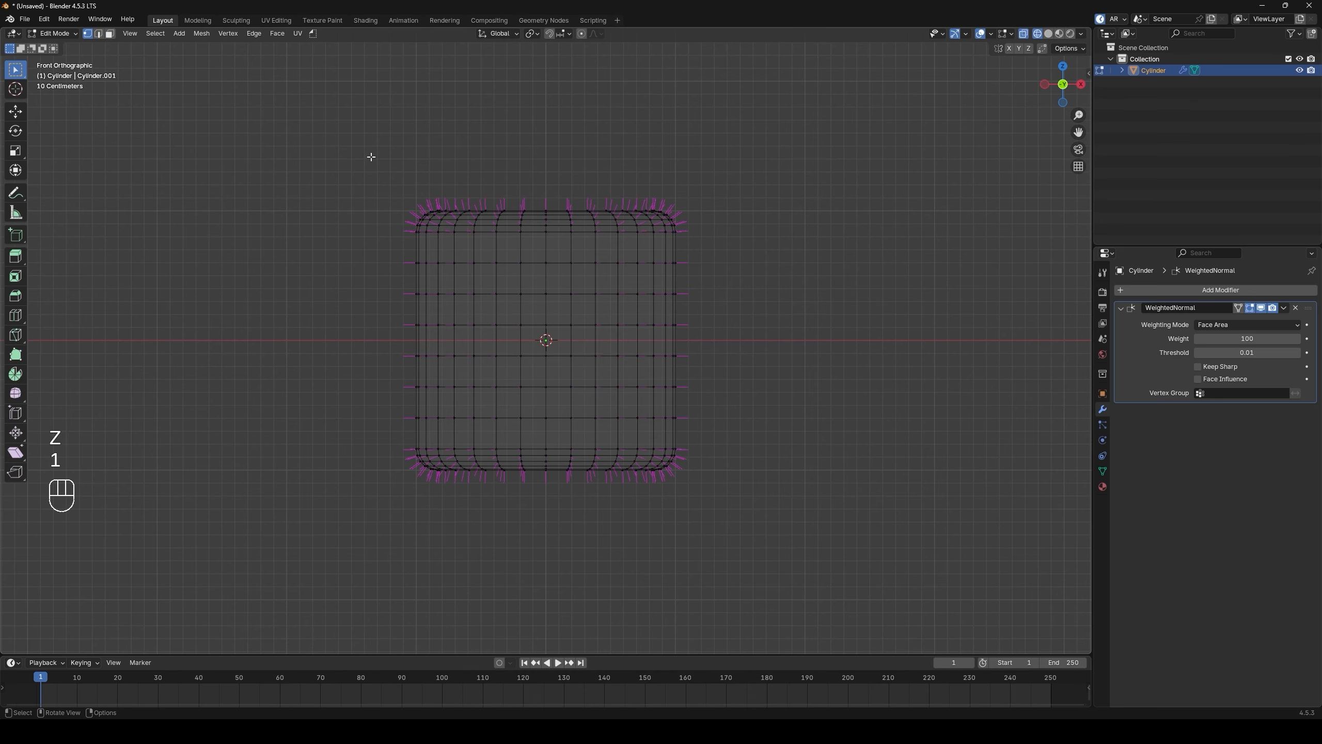
left_click_drag(314, 129, 757, 306)
key("alt+z")
middle_click_drag(757, 306, 802, 361)
key("ctrl+g")
left_click(803, 361)
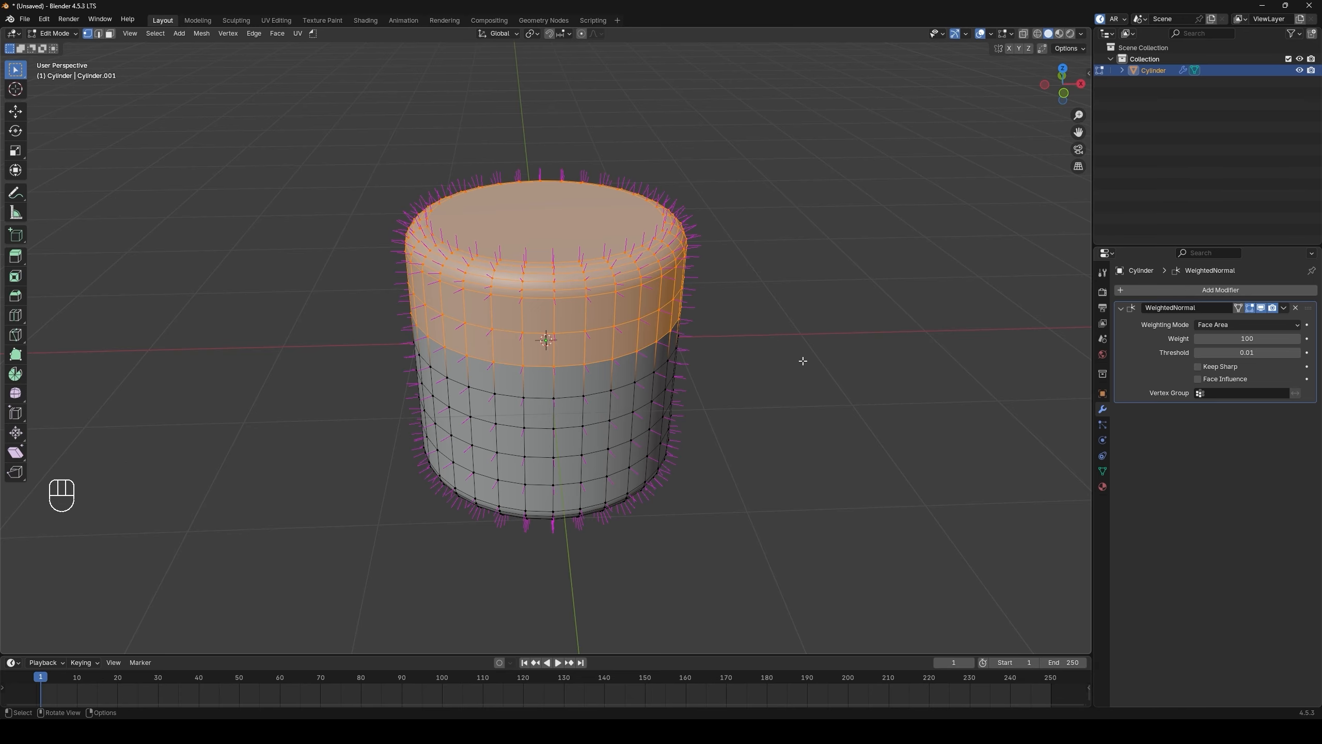
Step: Set the Weighted Normal modifier's vertex group to Group in Object Mode
key("Tab")
scroll(828, 372, "up", 1)
left_click(1212, 393)
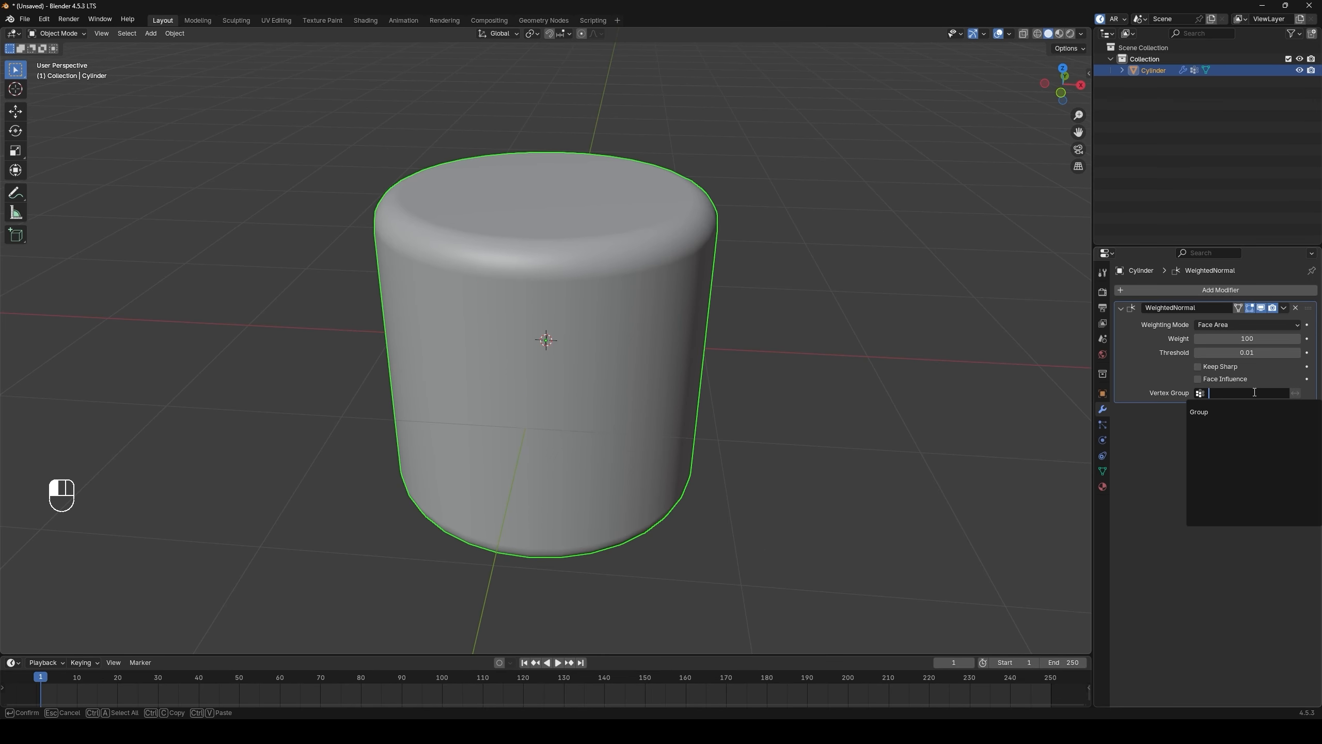
left_click(1229, 415)
middle_click_drag(833, 412, 833, 367)
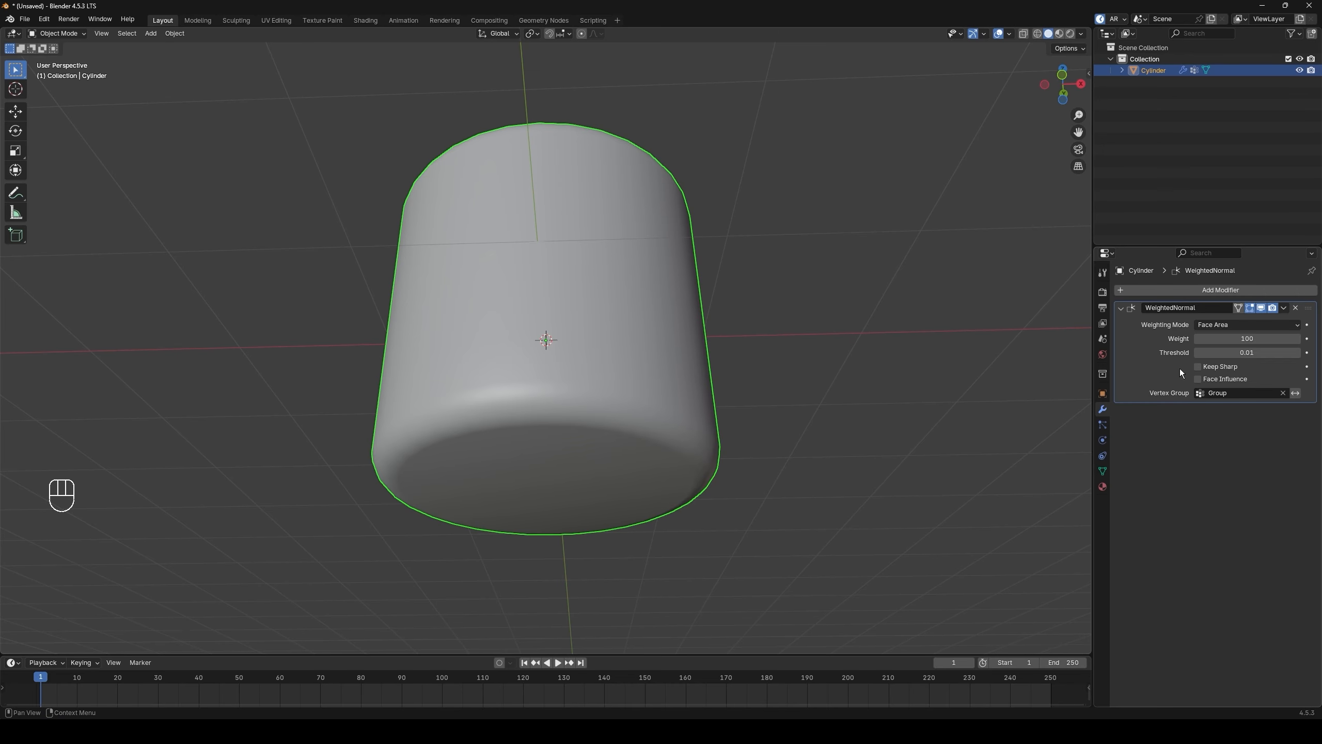
Step: Compare the shading at the cylinder's bottom and top with the Weighted Normal modifier hidden and shown
left_click(1261, 308)
left_click(1260, 309)
left_click(1260, 308)
left_click(1260, 309)
middle_click_drag(853, 278, 854, 360)
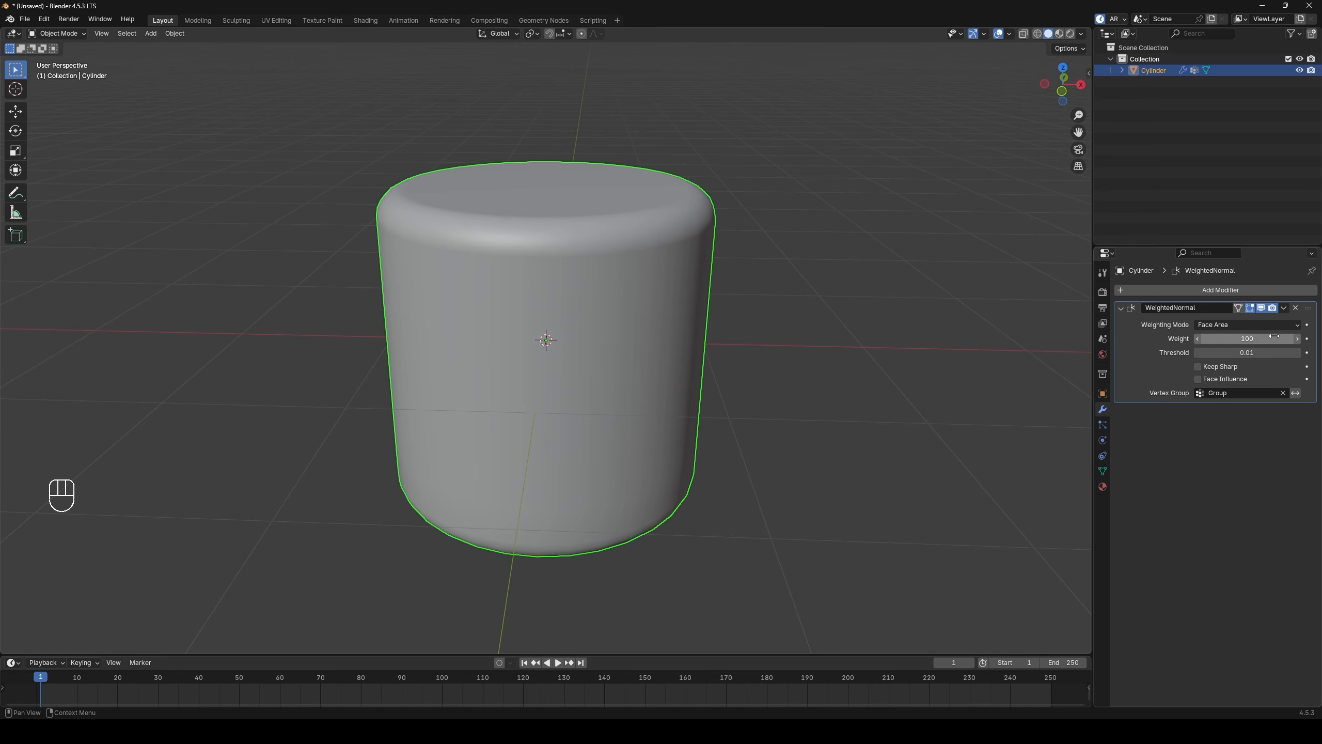
left_click(1260, 309)
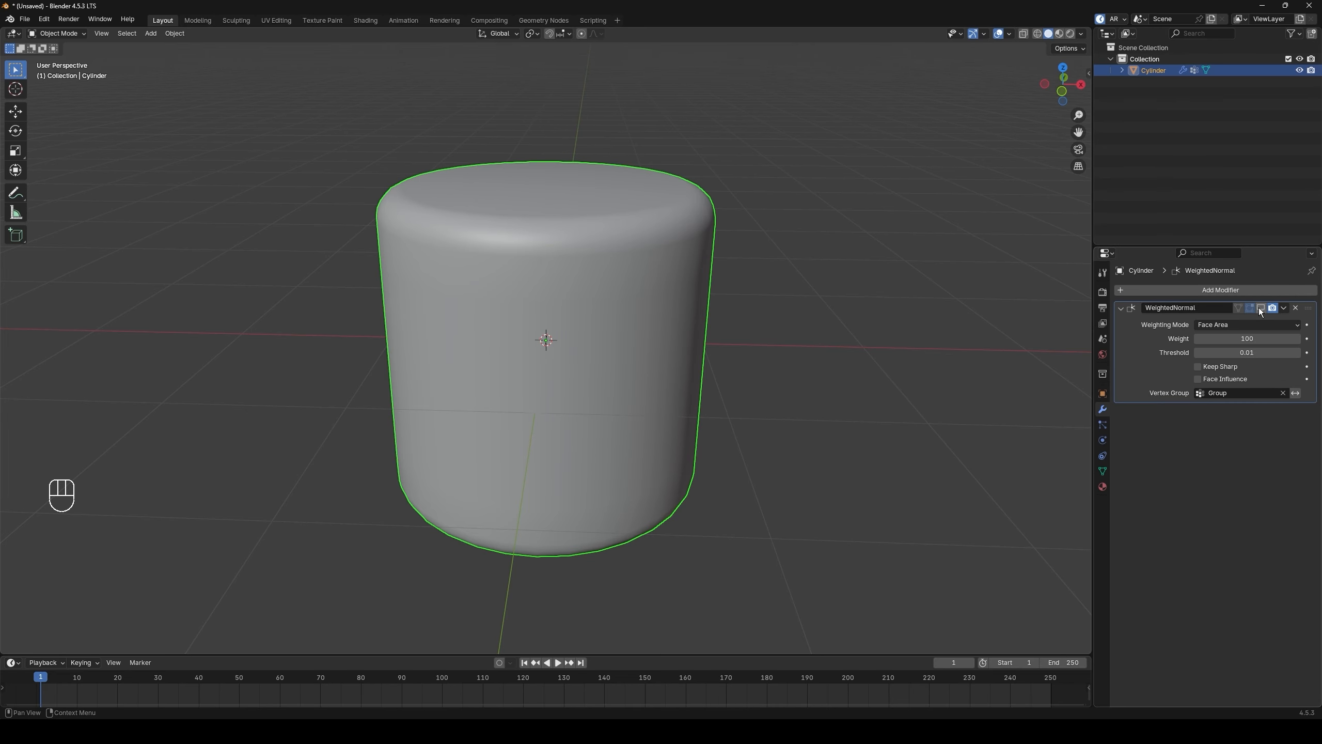
left_click(1260, 307)
middle_click_drag(810, 323, 796, 326)
scroll(796, 325, "down", 2)
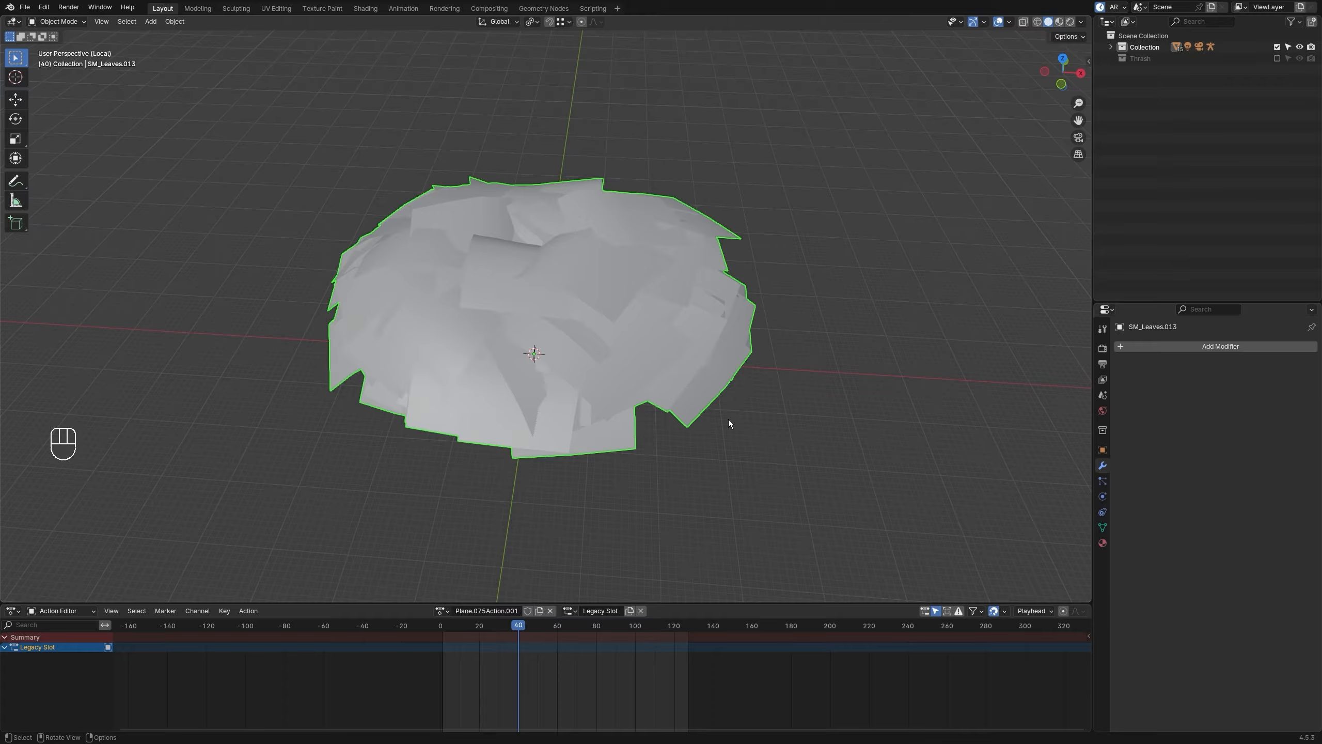
Step: Add a Normal Edit modifier to the SM_Leaves.013 leaf mesh
middle_click_drag(728, 420, 612, 337)
key("Tab")
key("Tab")
scroll(612, 342, "down", 2)
left_click(1142, 348)
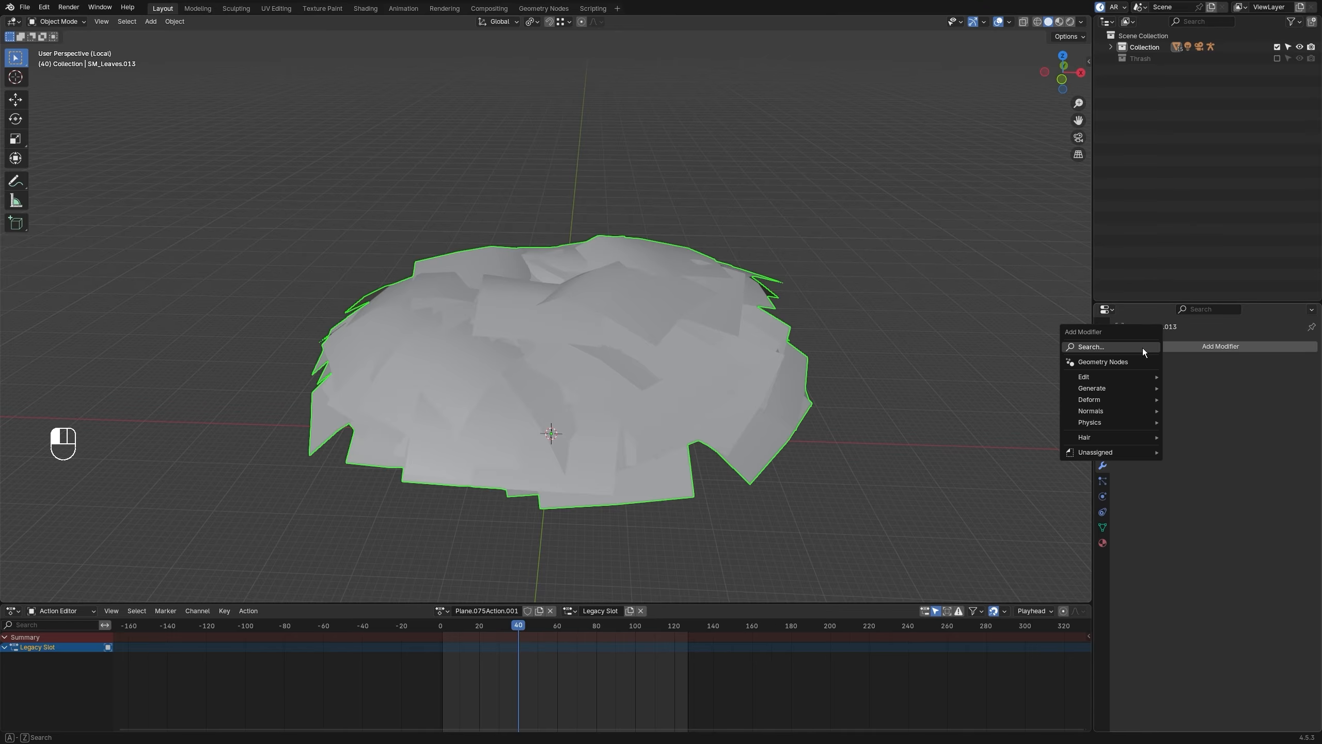
type("normal")
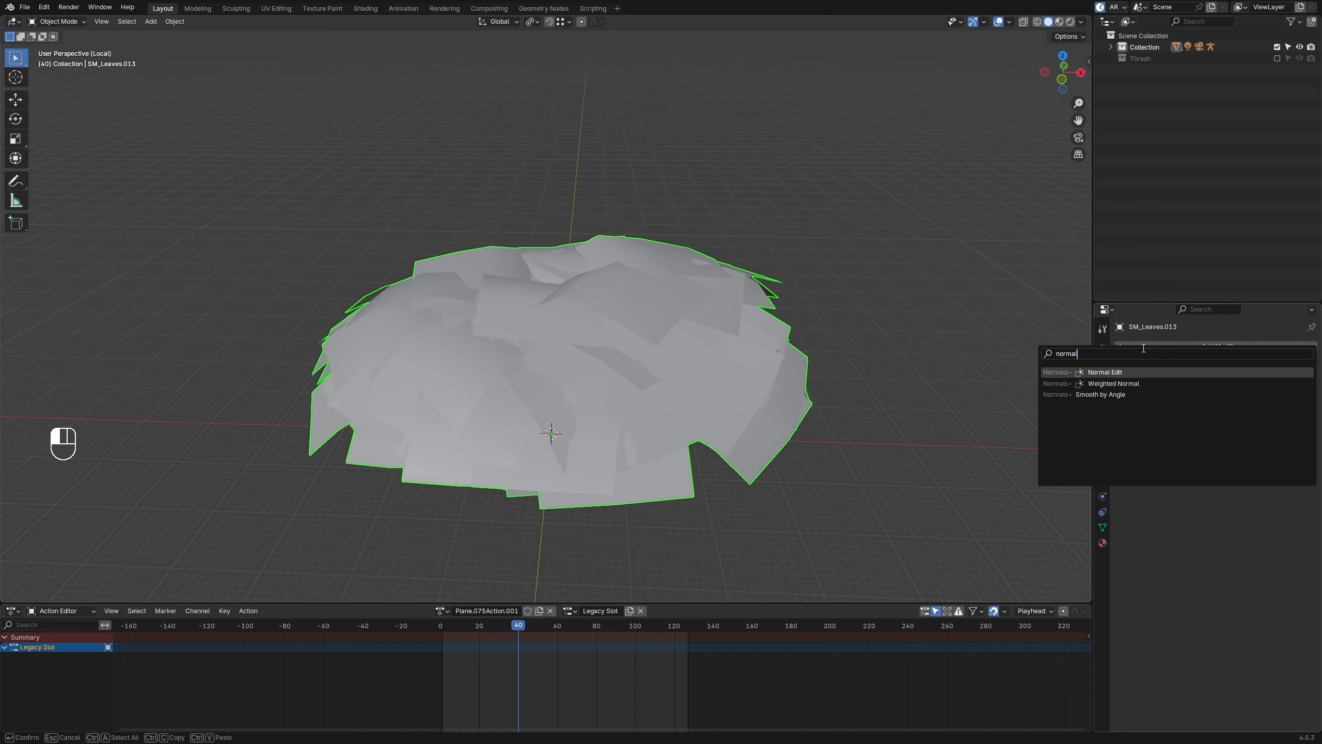
key("Return")
middle_click_drag(937, 374, 934, 379)
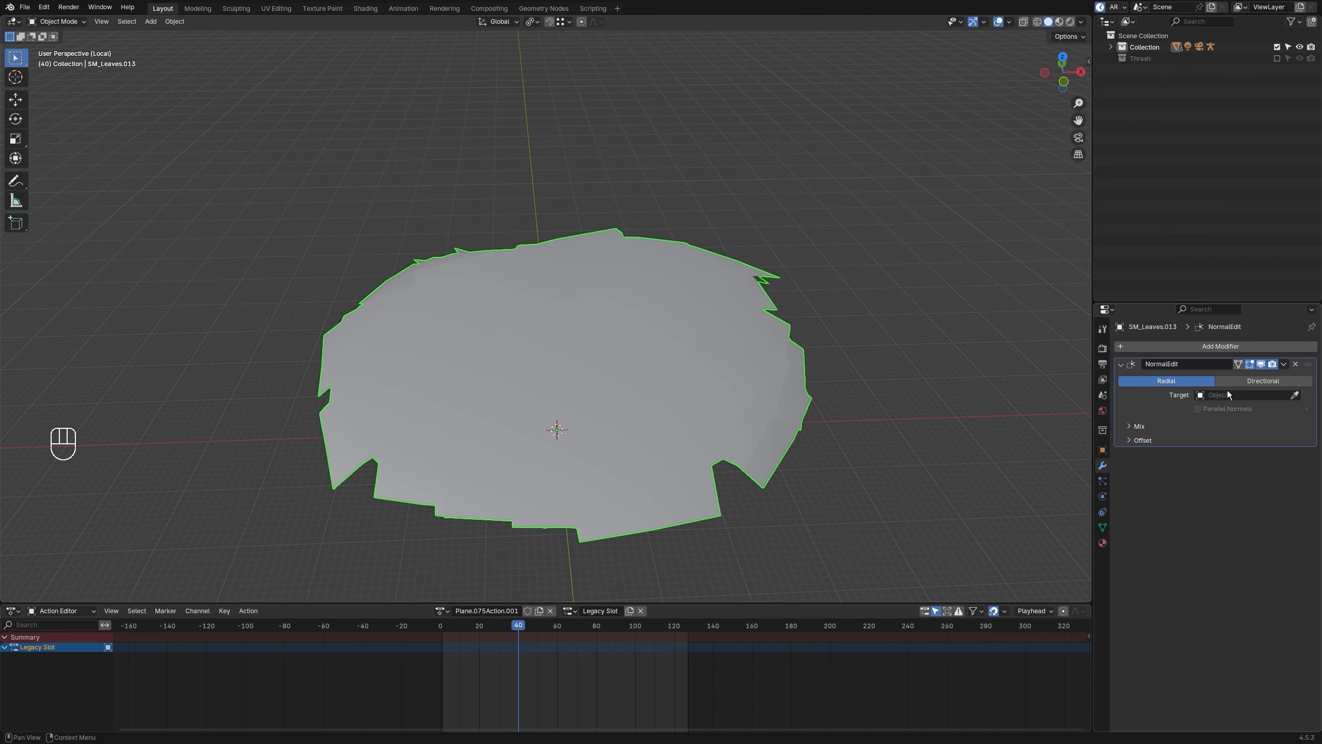
Step: Switch the Normal Edit modifier to Directional and back to Radial to compare the leaf shading
left_click(1240, 381)
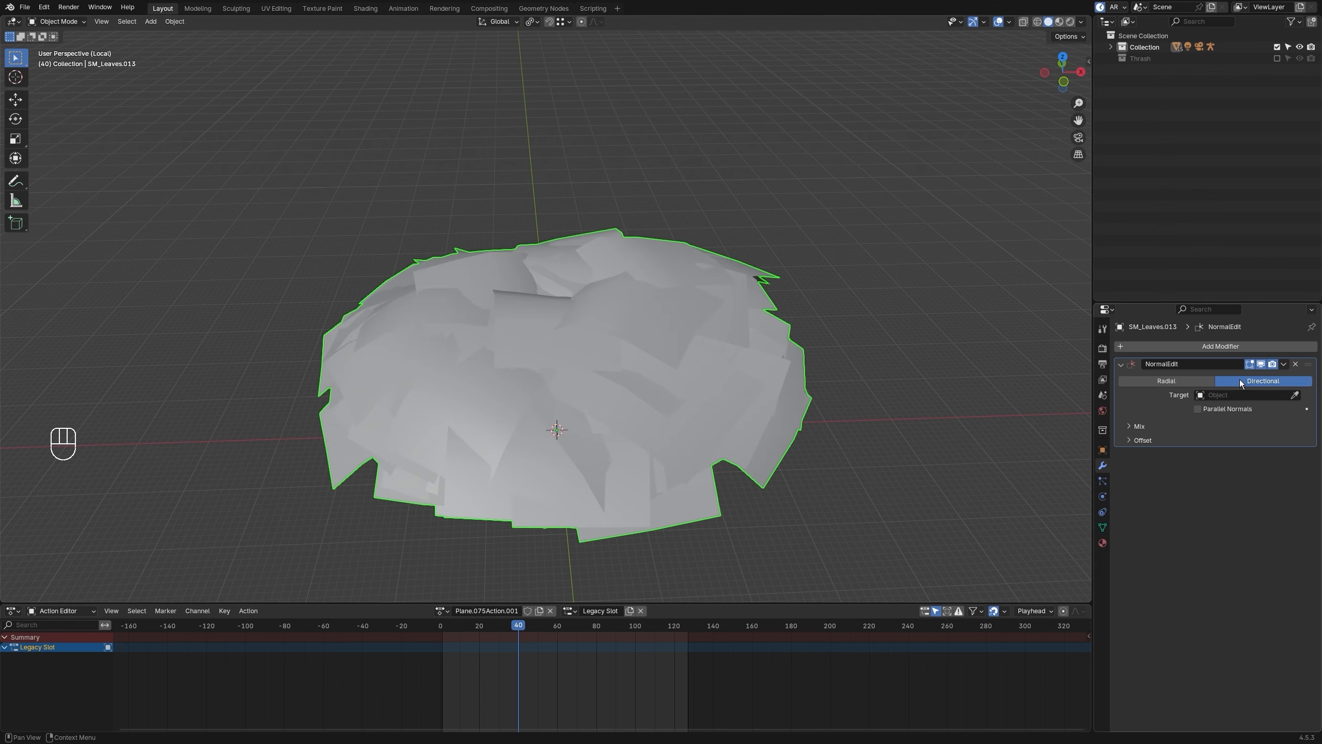
left_click(1187, 380)
middle_click_drag(918, 379, 904, 368)
Step: Toggle the Normal Edit modifier's On Cage display in Edit Mode to compare the normals, leaving it enabled
key("Tab")
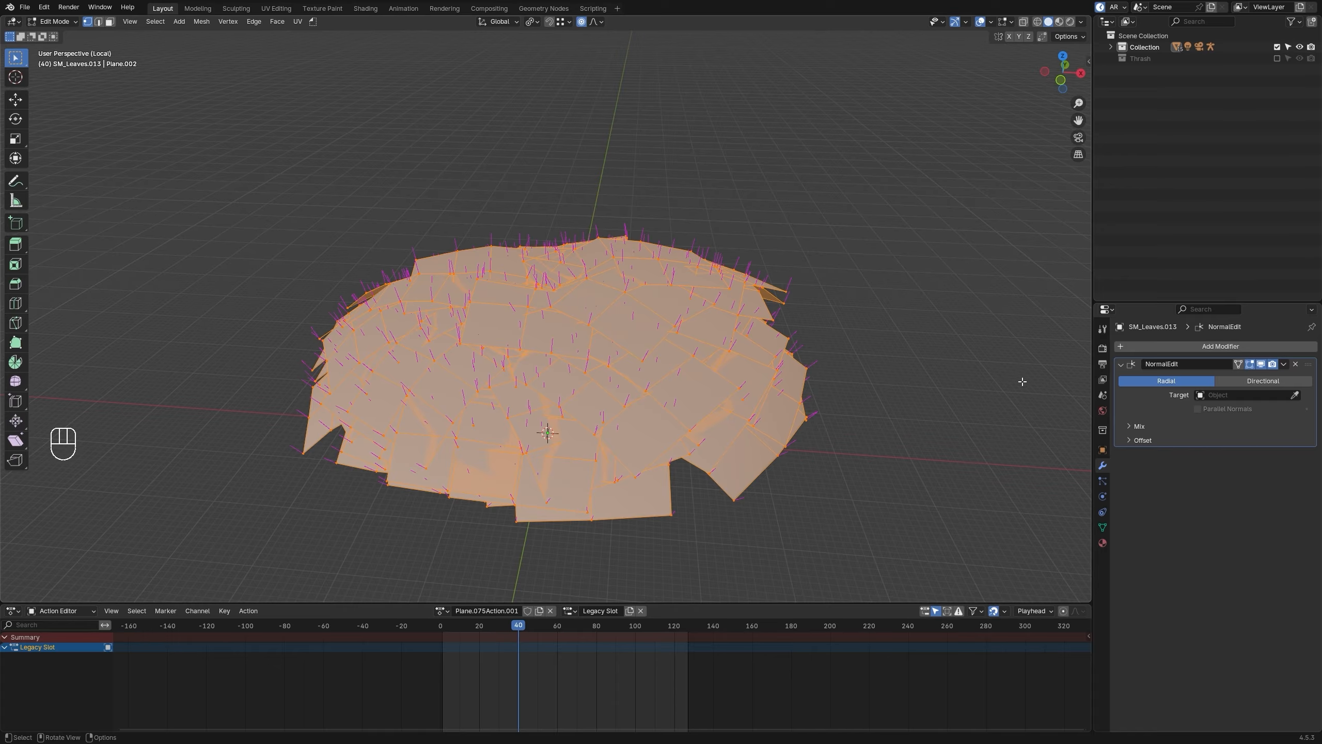
left_click(1239, 365)
left_click(1238, 365)
left_click(1238, 364)
left_click(1238, 364)
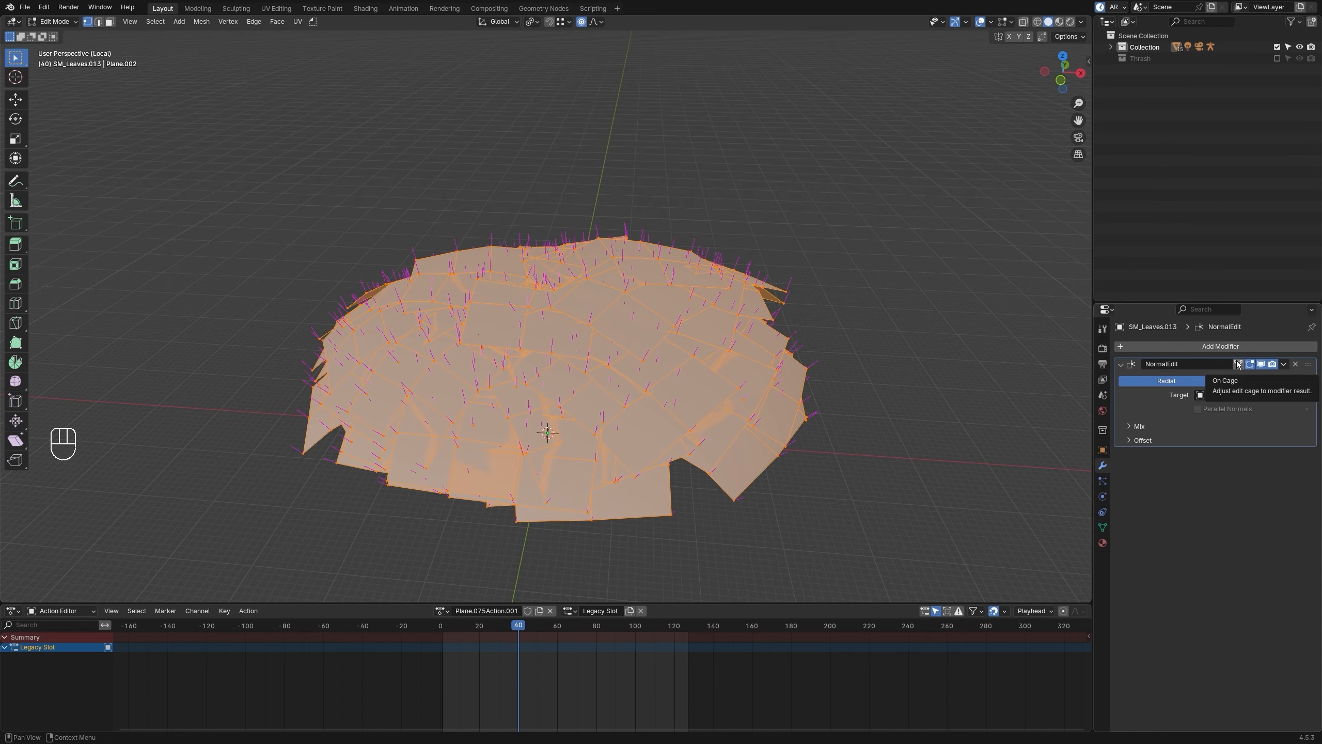
Step: Move the whole leaf mesh down about 0.07 m along the Z axis in front view
key("KP_1")
key("g")
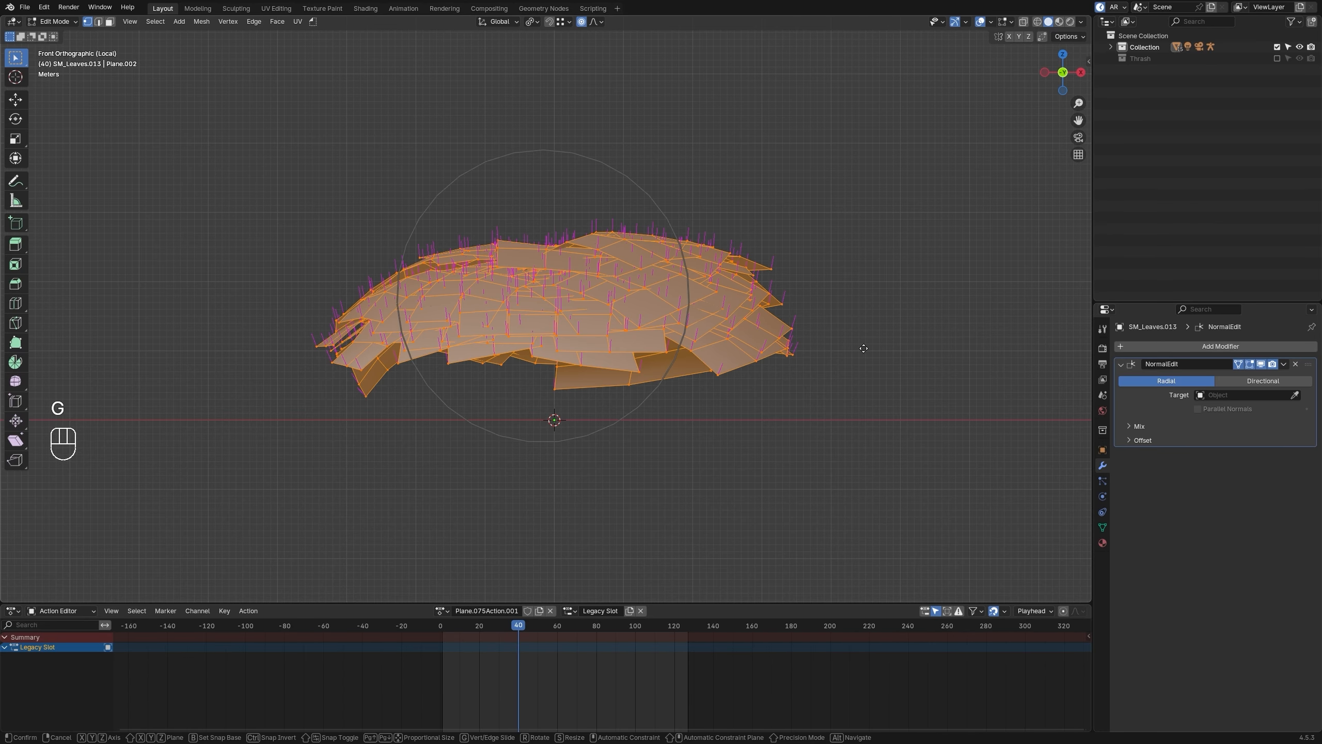
key("z")
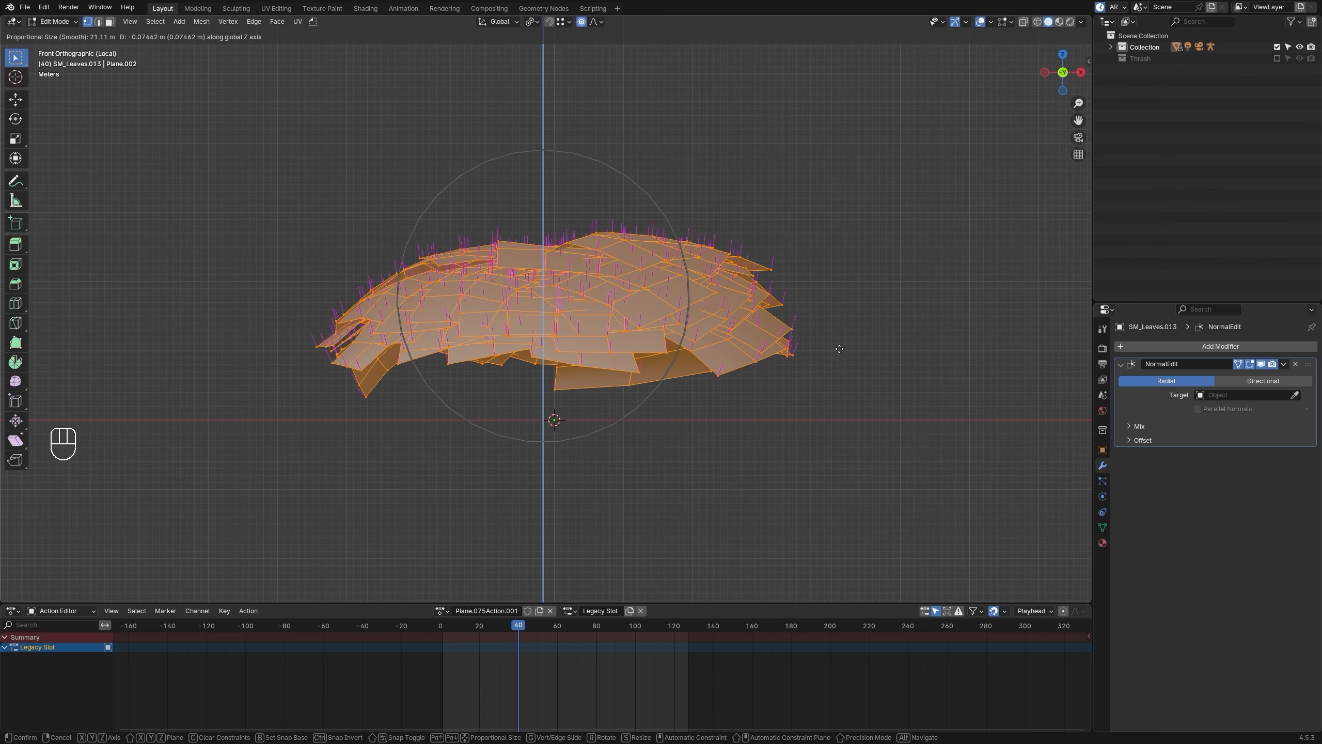
left_click(839, 348)
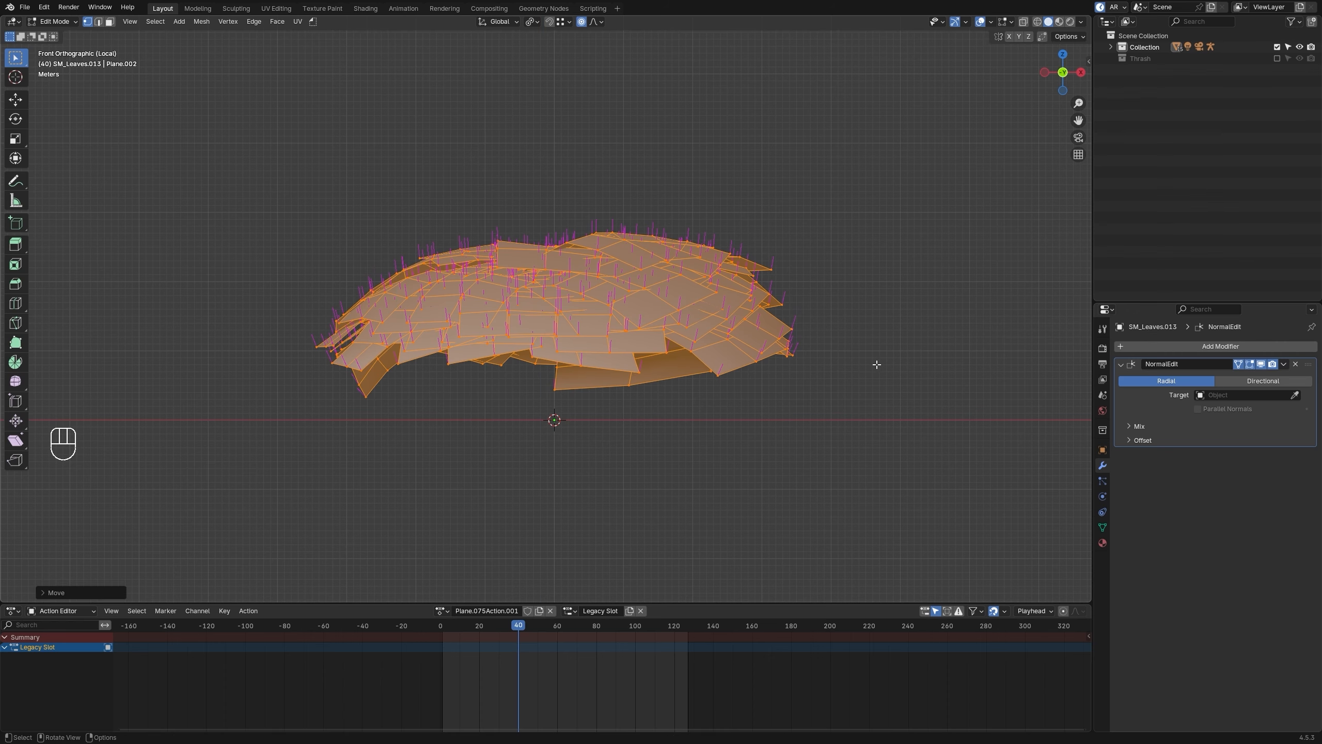
Step: Return to Object Mode and inspect the leaves in Material Preview shading
middle_click_drag(874, 363, 845, 401)
key("Tab")
key("z")
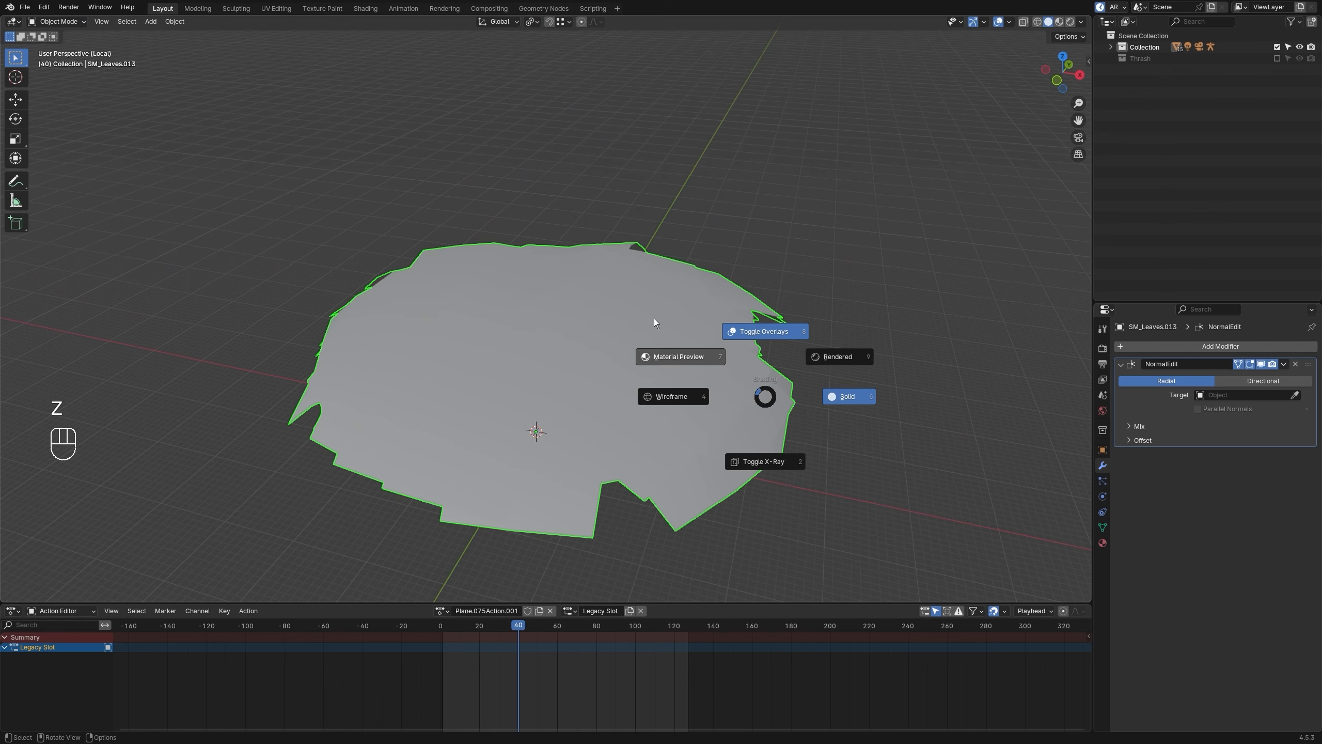
left_click(654, 318)
middle_click_drag(654, 318, 735, 382)
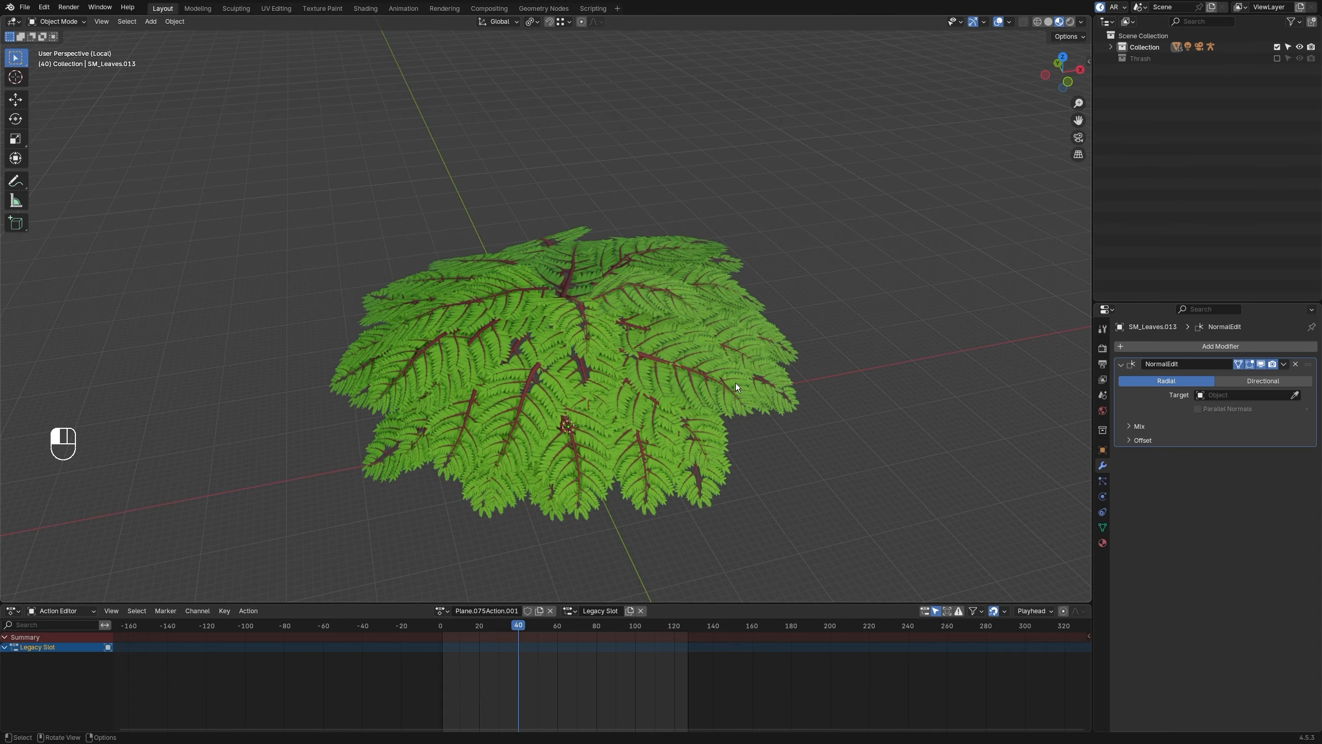
Step: Turn the Normal Edit modifier's viewport display off and back on to compare the leaf shading
left_click(735, 383)
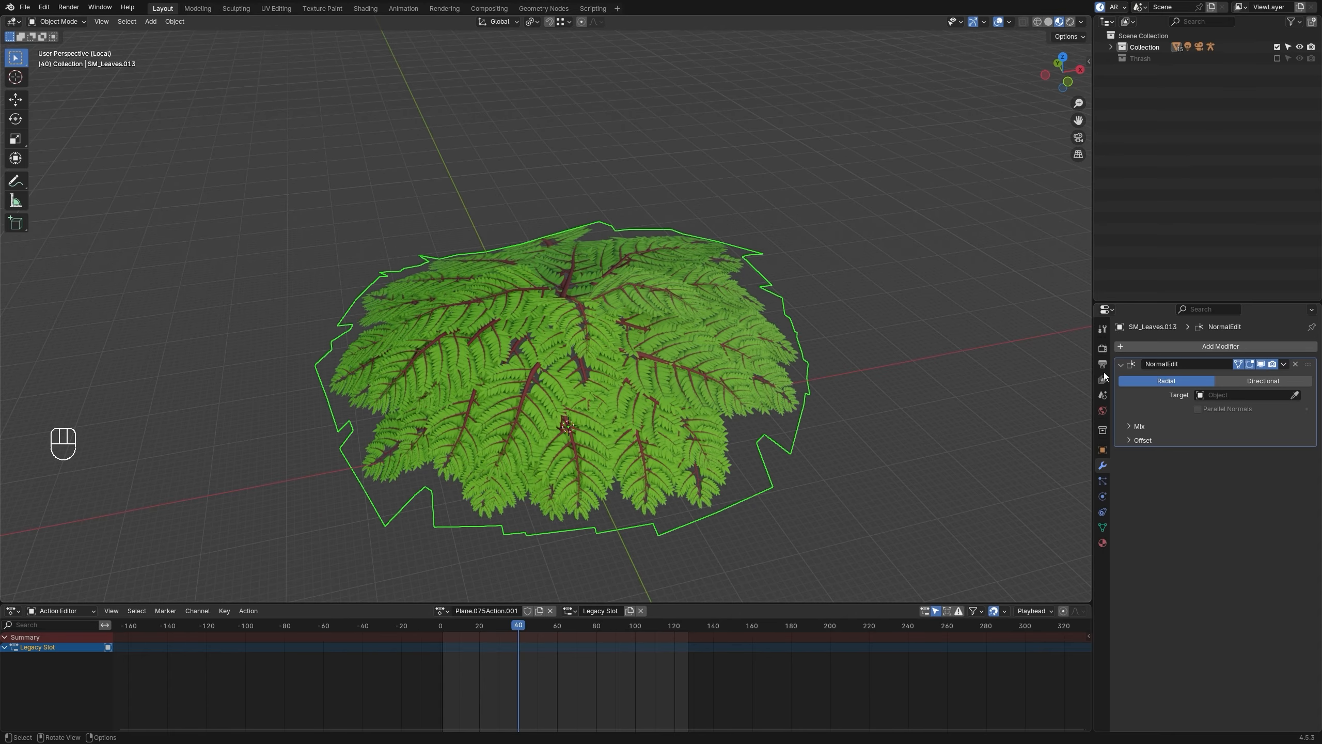
left_click(1261, 365)
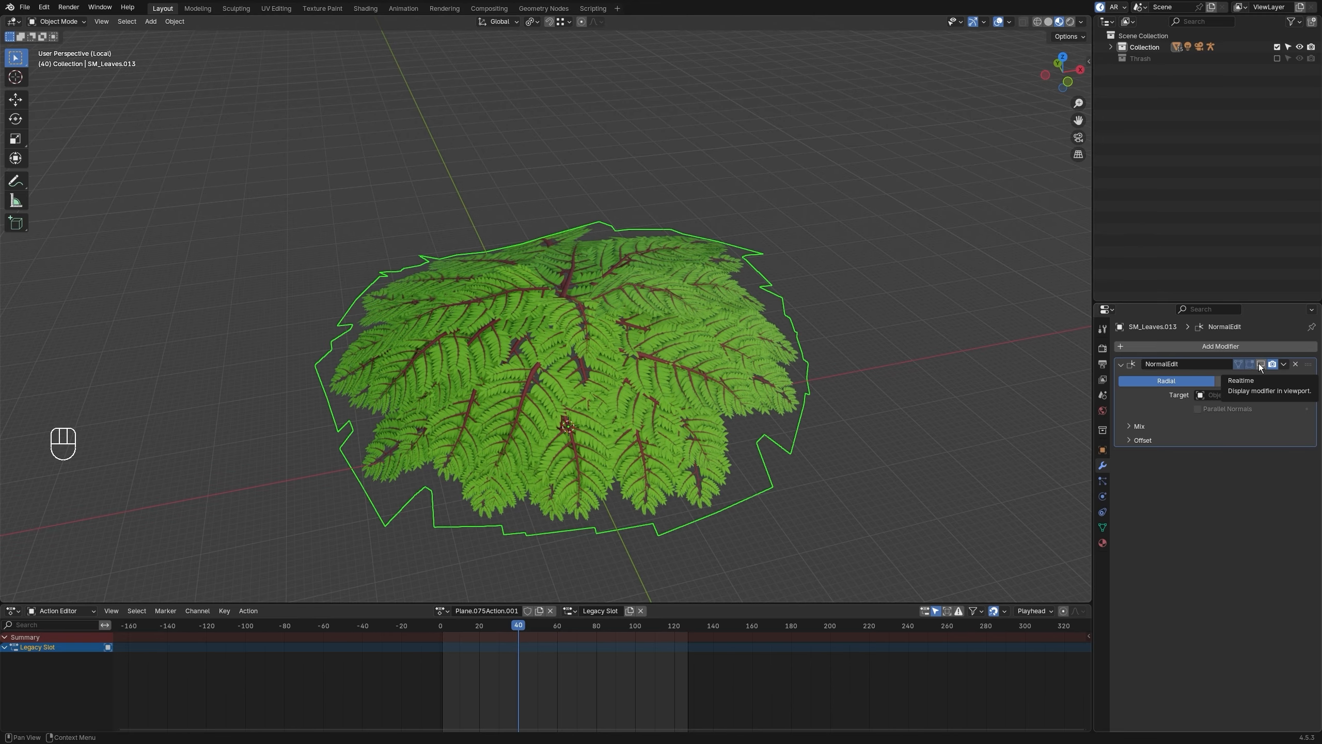
left_click(1260, 364)
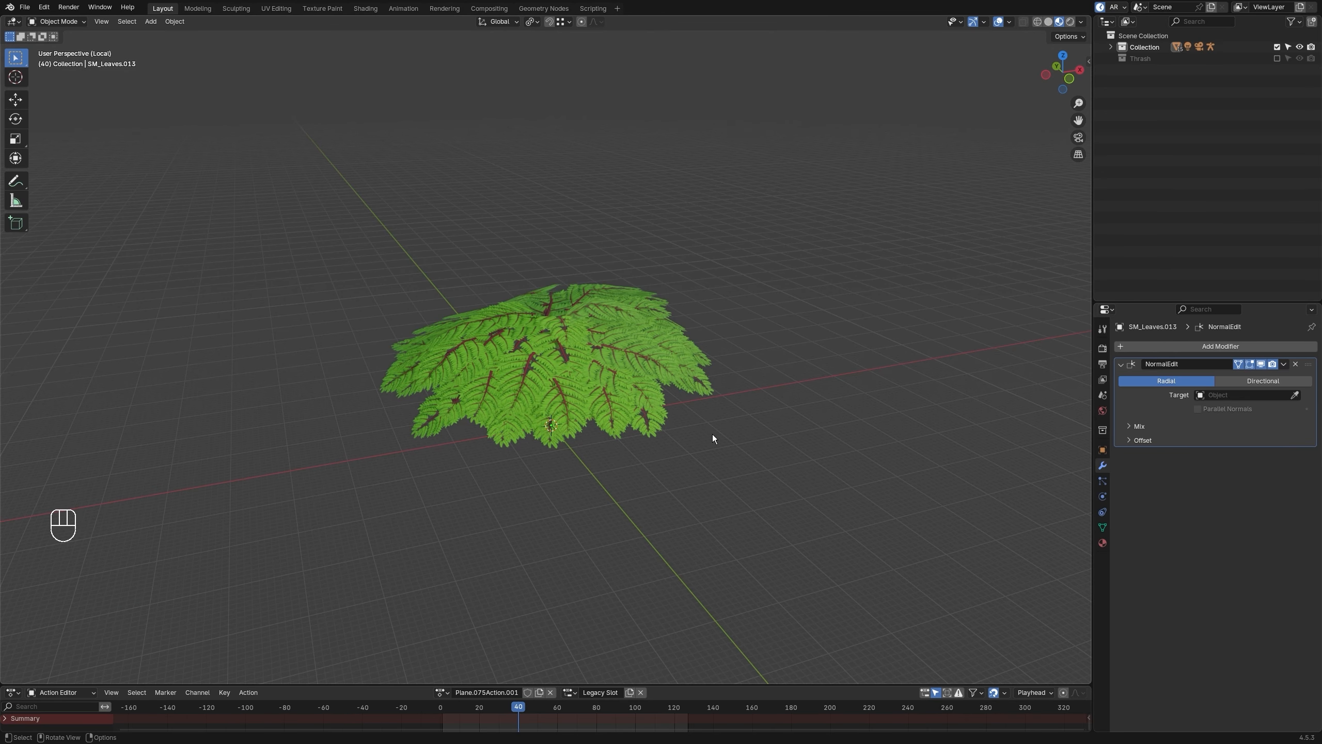
Step: Switch the leaves' Normal Edit modifier to Directional and add a Plain Axes empty at the world origin
left_click(606, 351)
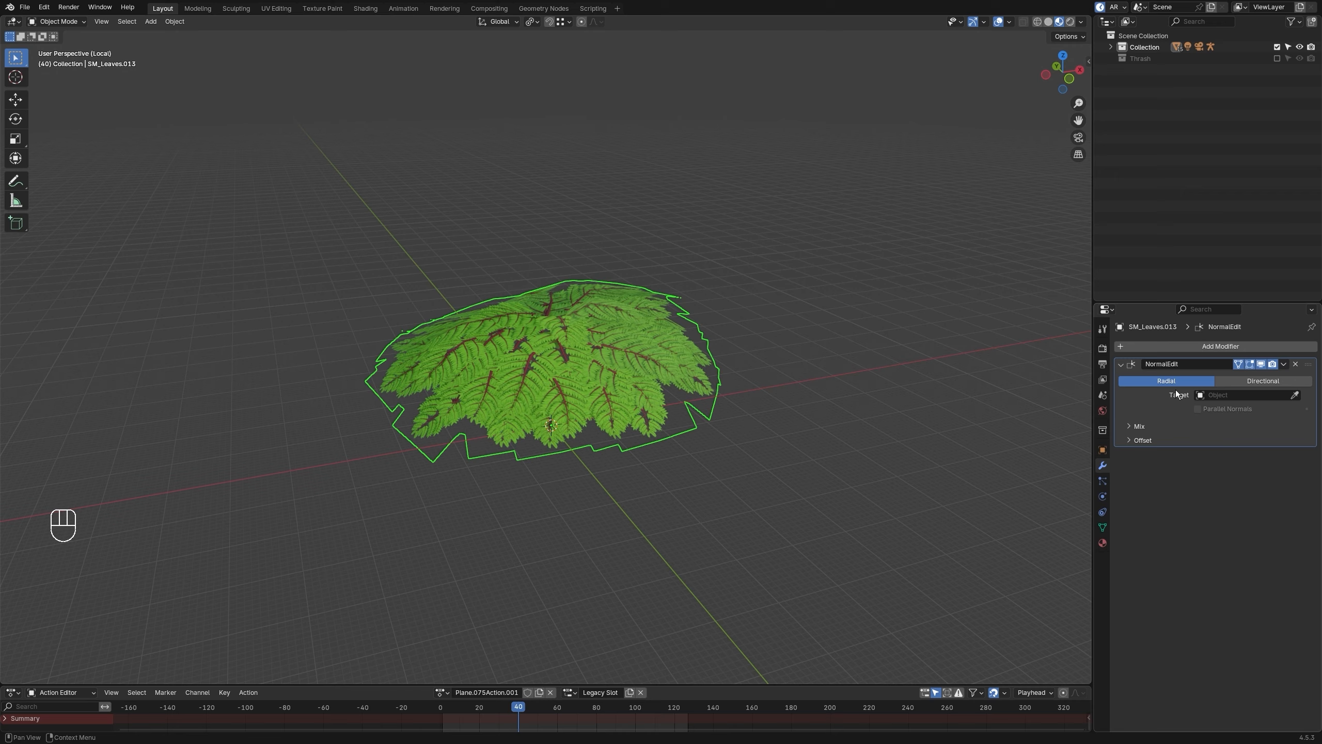
left_click(1248, 382)
middle_click_drag(897, 384, 879, 365)
key("shift+a")
mouse_move(880, 366)
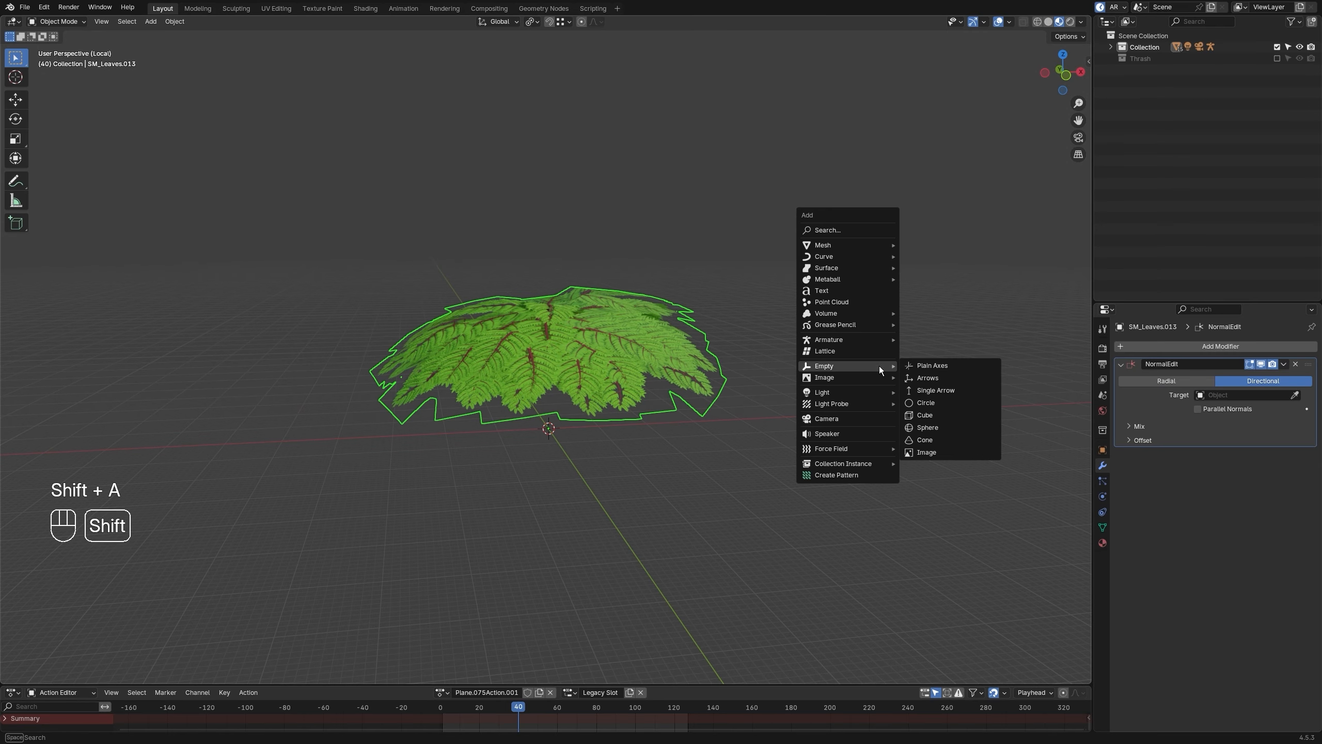
left_click(932, 364)
Step: Enlarge the empty's display size and raise it about 73 m along the Z axis above the leaves
right_click(824, 383)
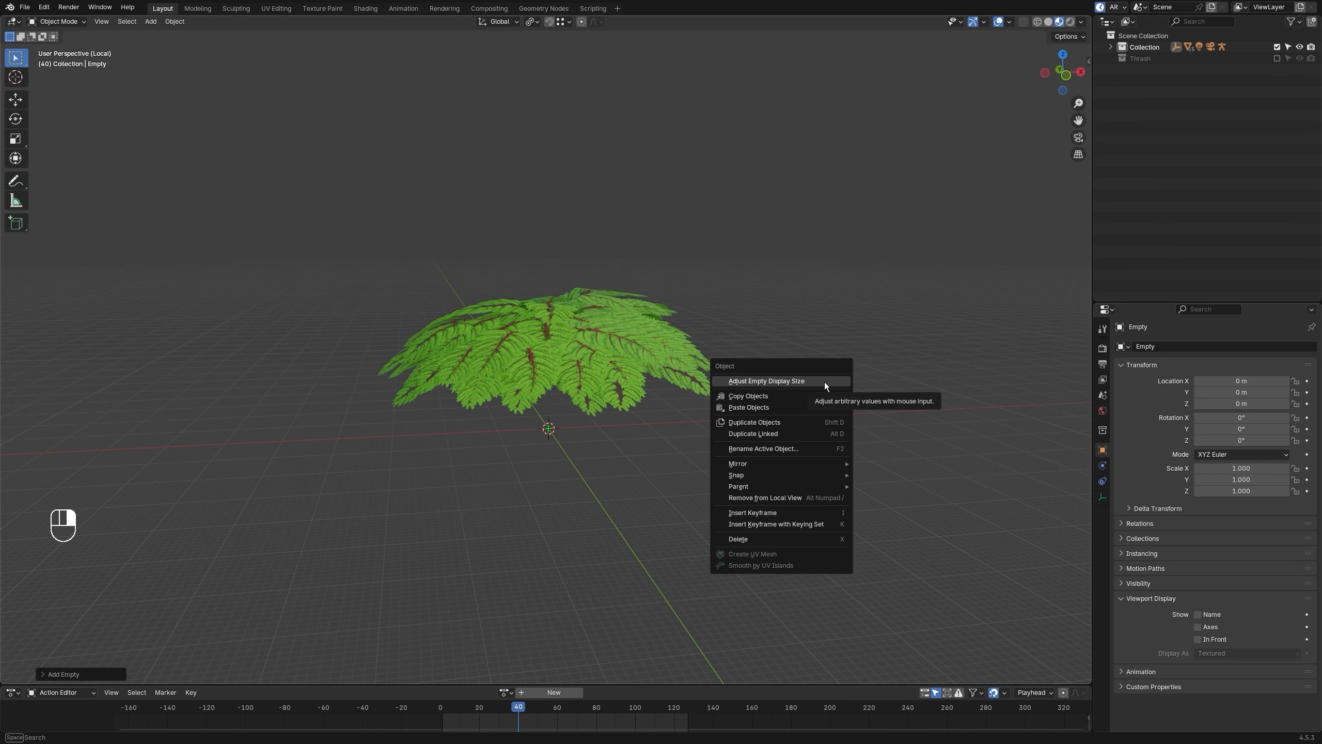
left_click(824, 382)
left_click(364, 399)
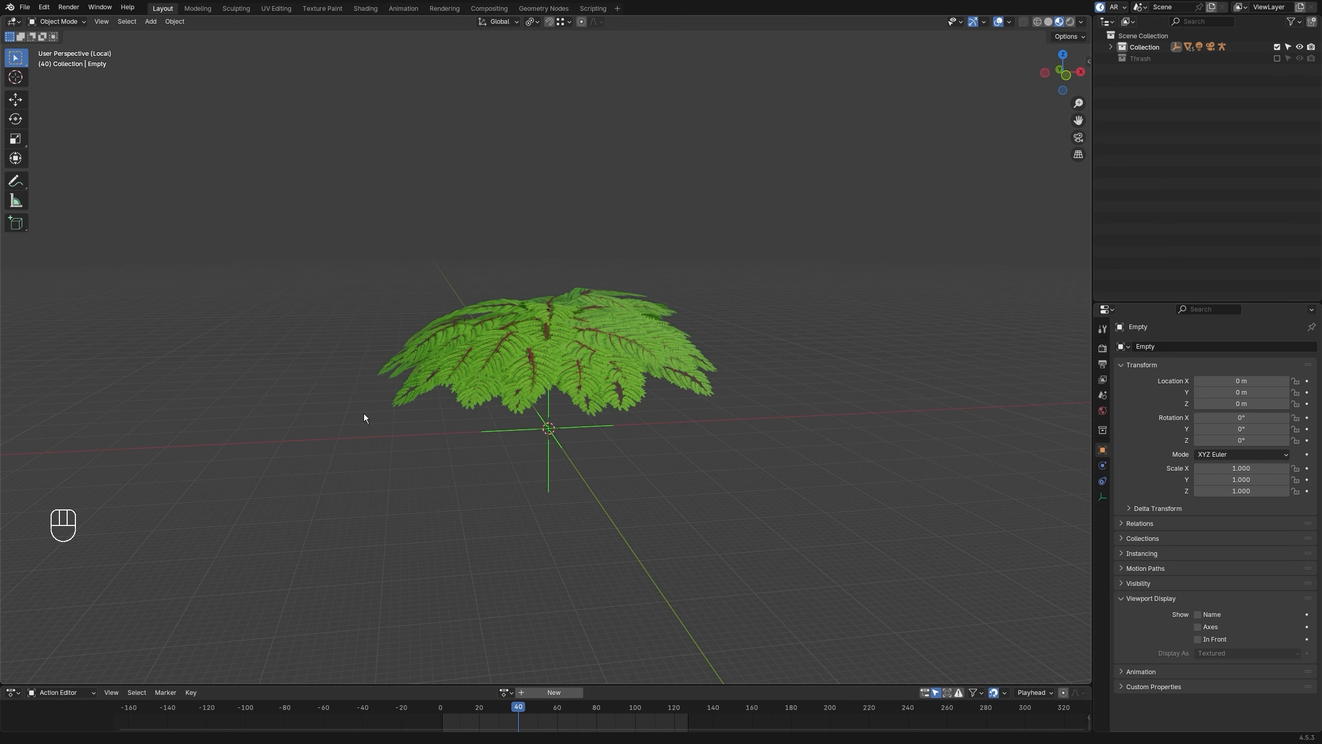
middle_click_drag(363, 414, 438, 404)
key("g")
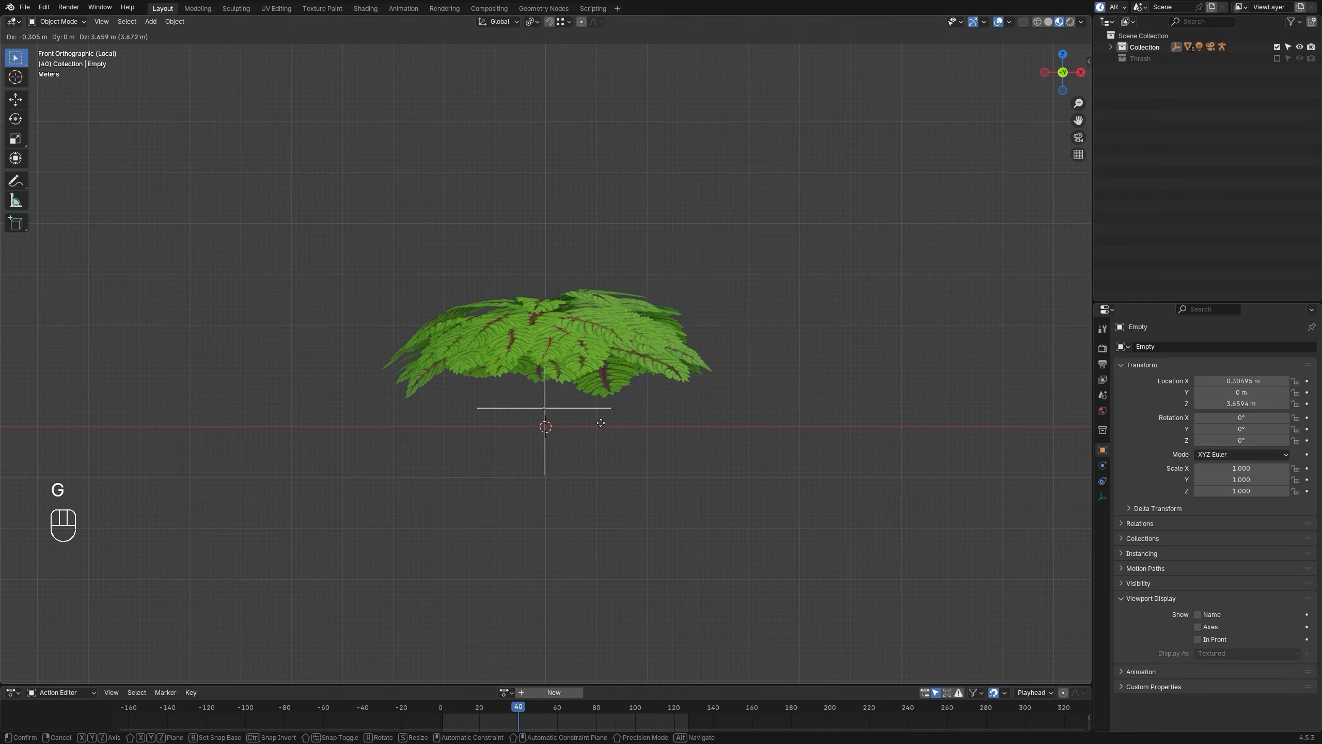
key("z")
left_click(644, 177)
middle_click_drag(645, 176, 618, 322)
Step: Set the empty as the target of the leaves' Normal Edit modifier
left_click(620, 323)
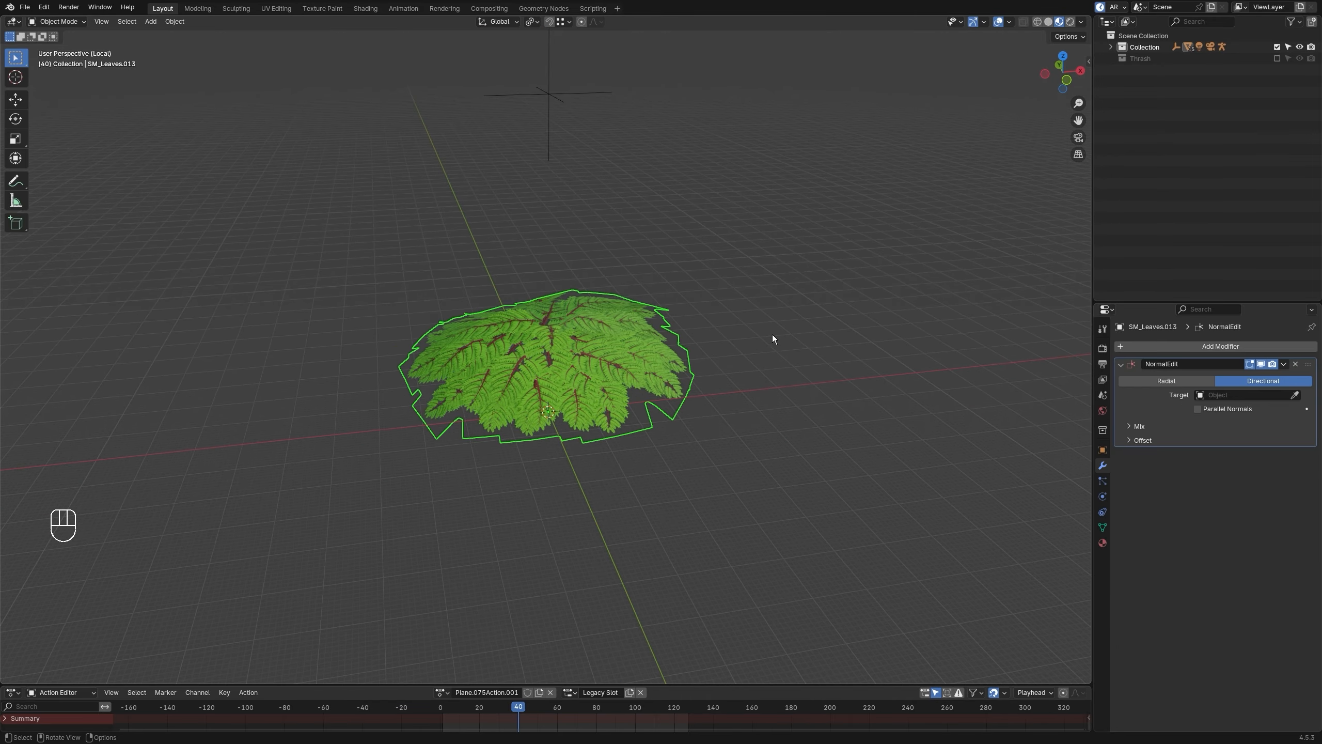
middle_click_drag(773, 335, 949, 390, "shift")
left_click(1290, 395)
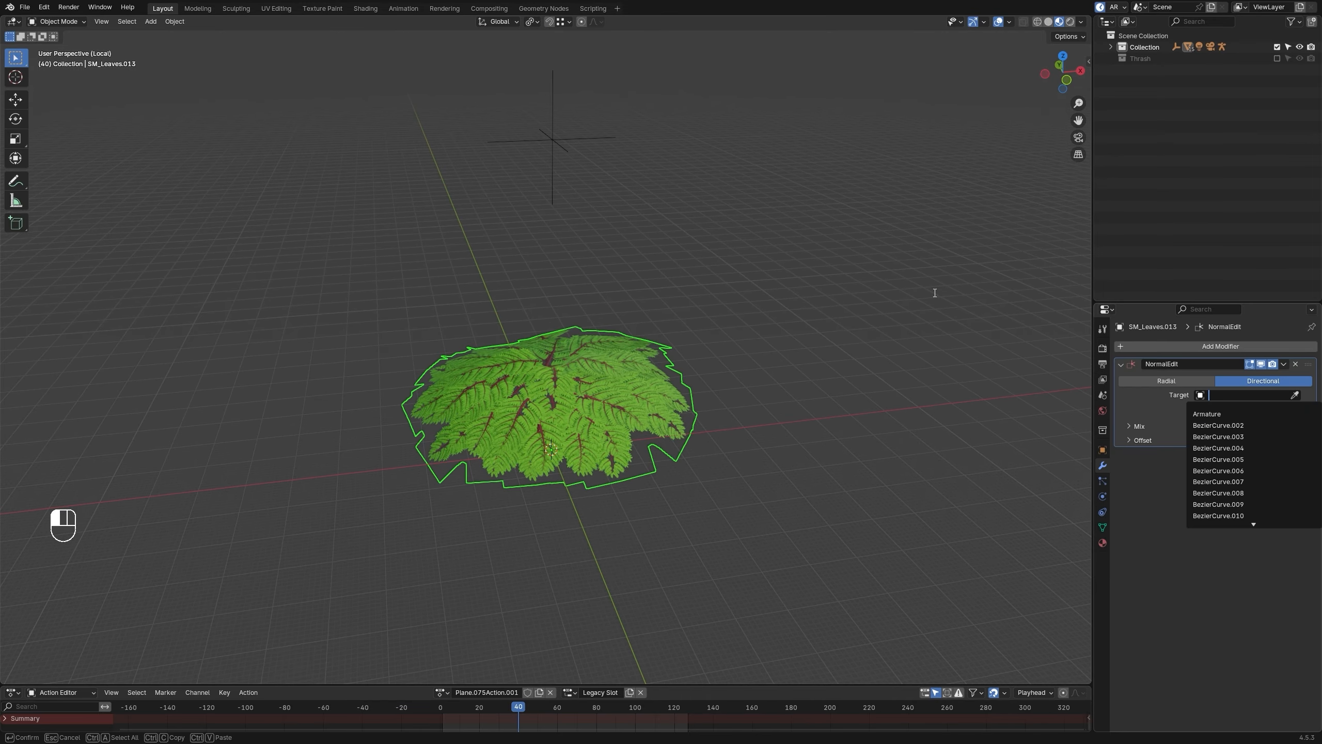
left_click(1295, 394)
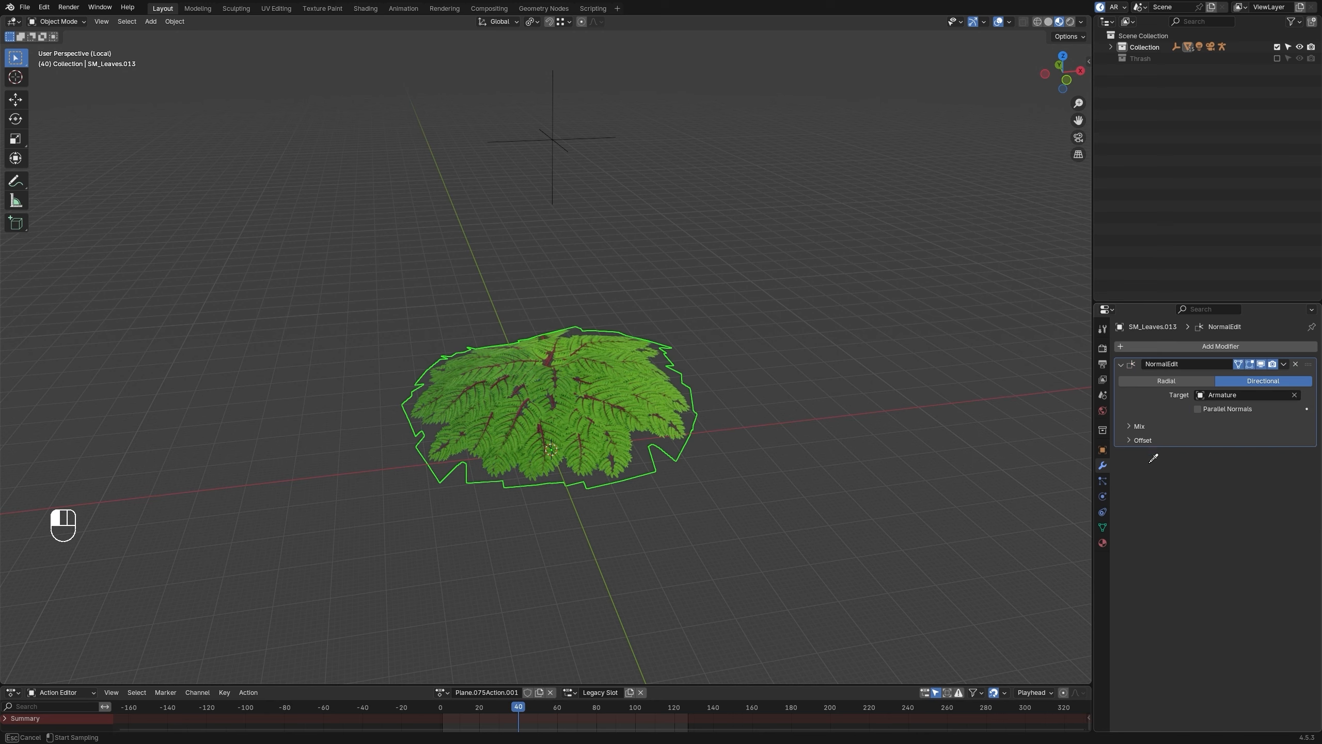
left_click(554, 139)
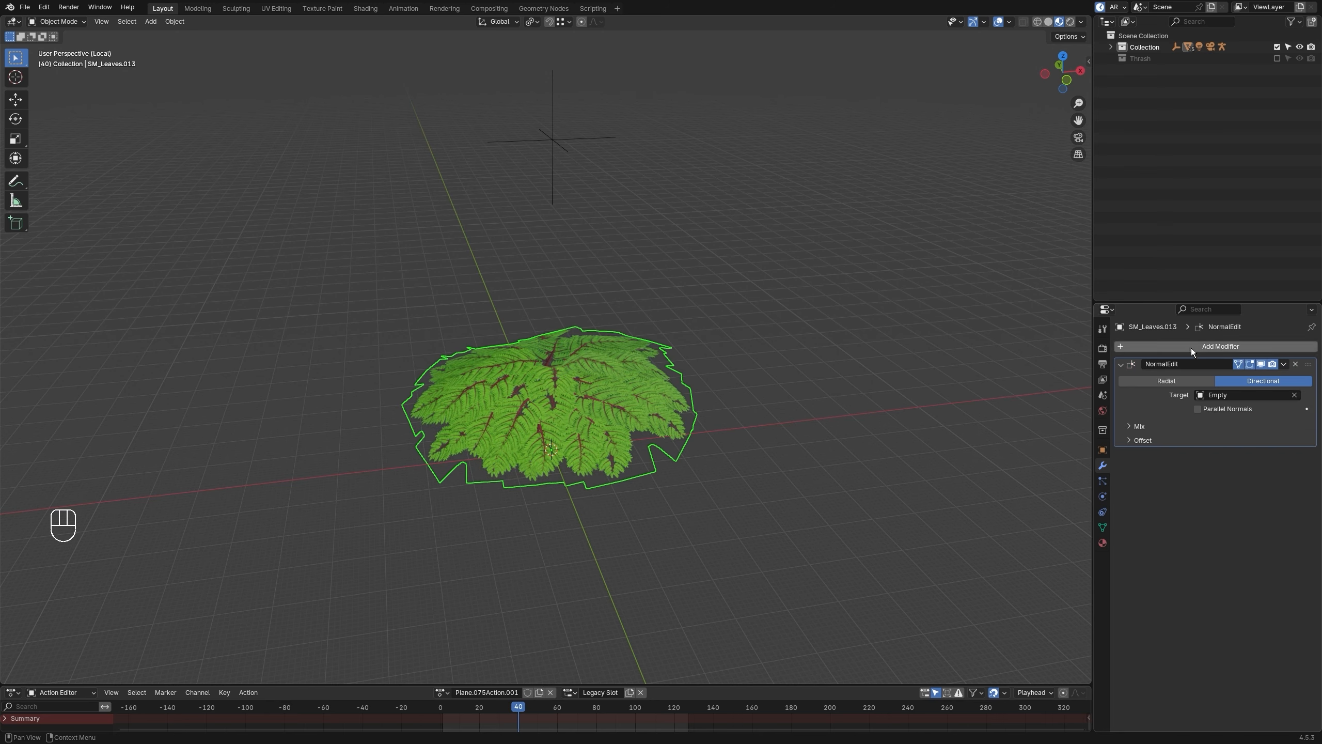
Step: Move the empty off to one side above the leaves, to about Y -26 m and Z 54 m
left_click(535, 132)
key("g")
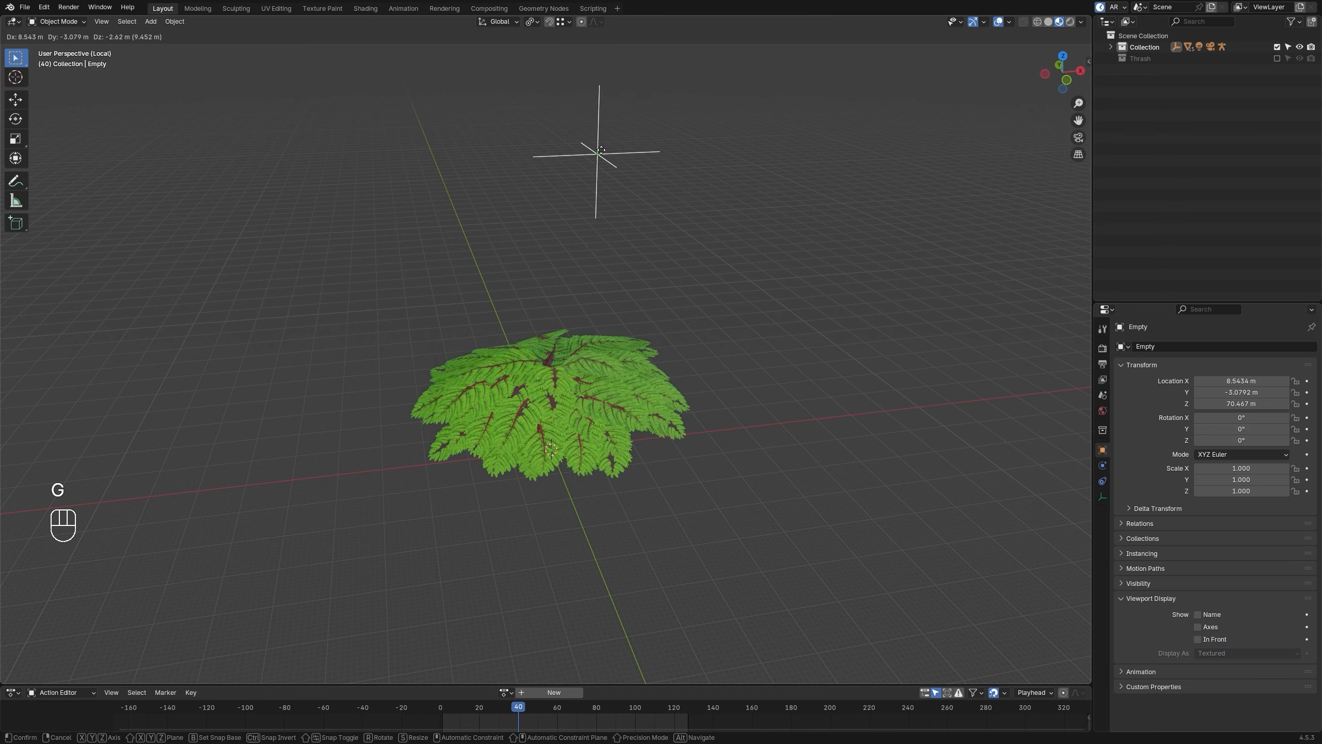
left_click(553, 196)
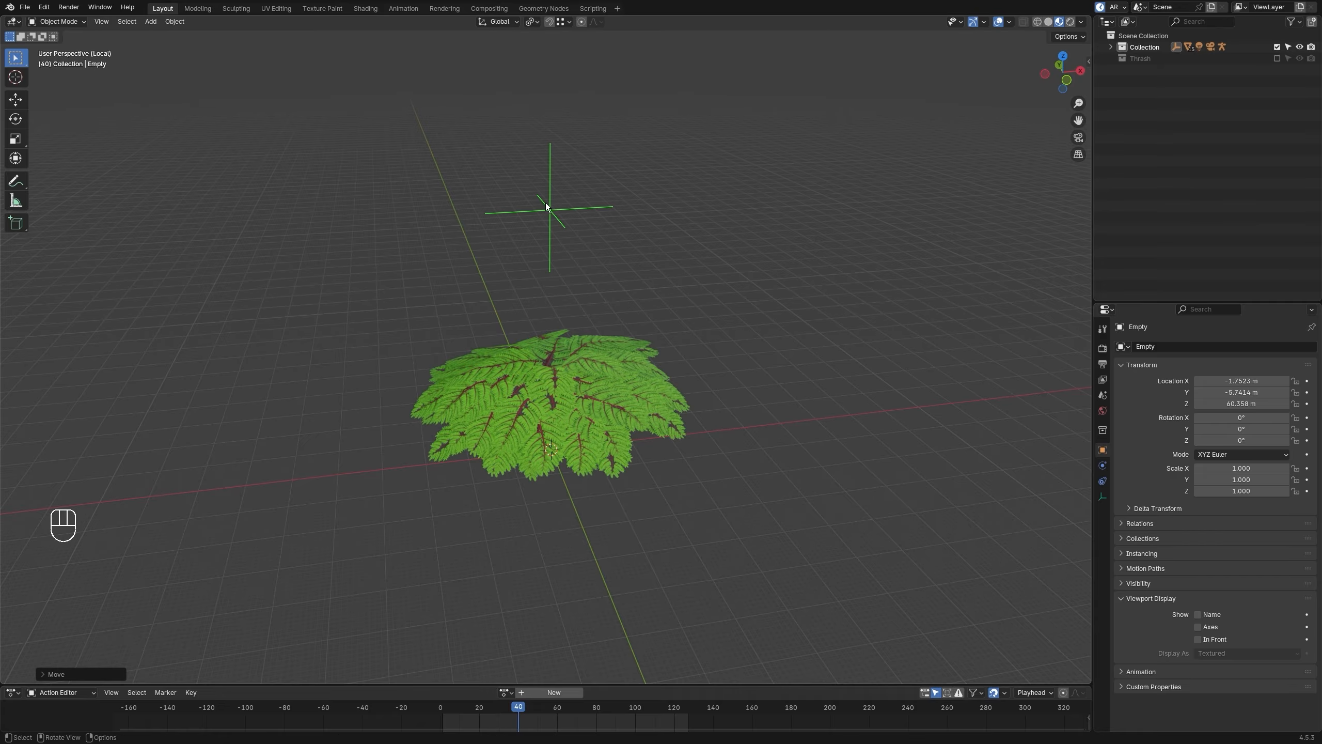
middle_click_drag(548, 208, 632, 277)
key("g")
left_click(742, 302)
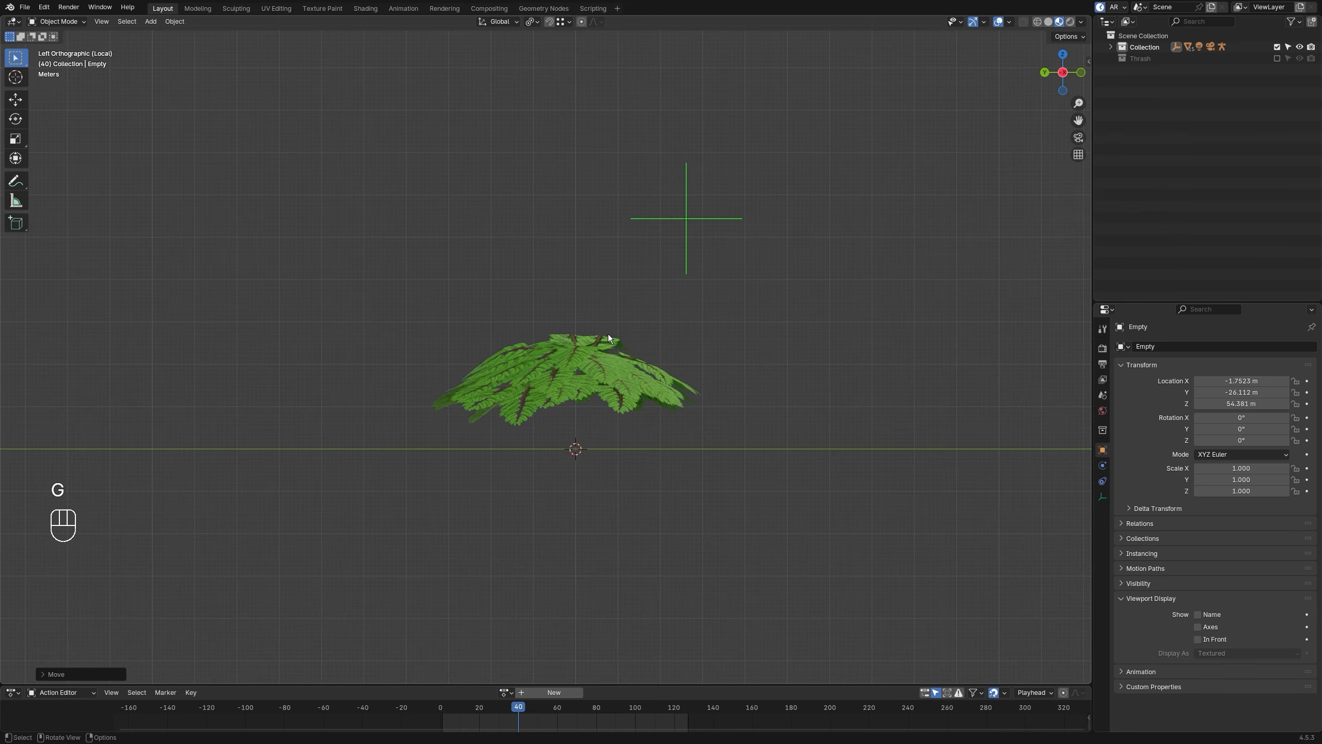
Step: Enter Edit Mode on the leaves and examine how their normals point relative to the empty
left_click(613, 340)
key("Tab")
left_click(742, 351)
scroll(731, 330, "up", 2)
middle_click_drag(739, 326, 709, 384, "shift")
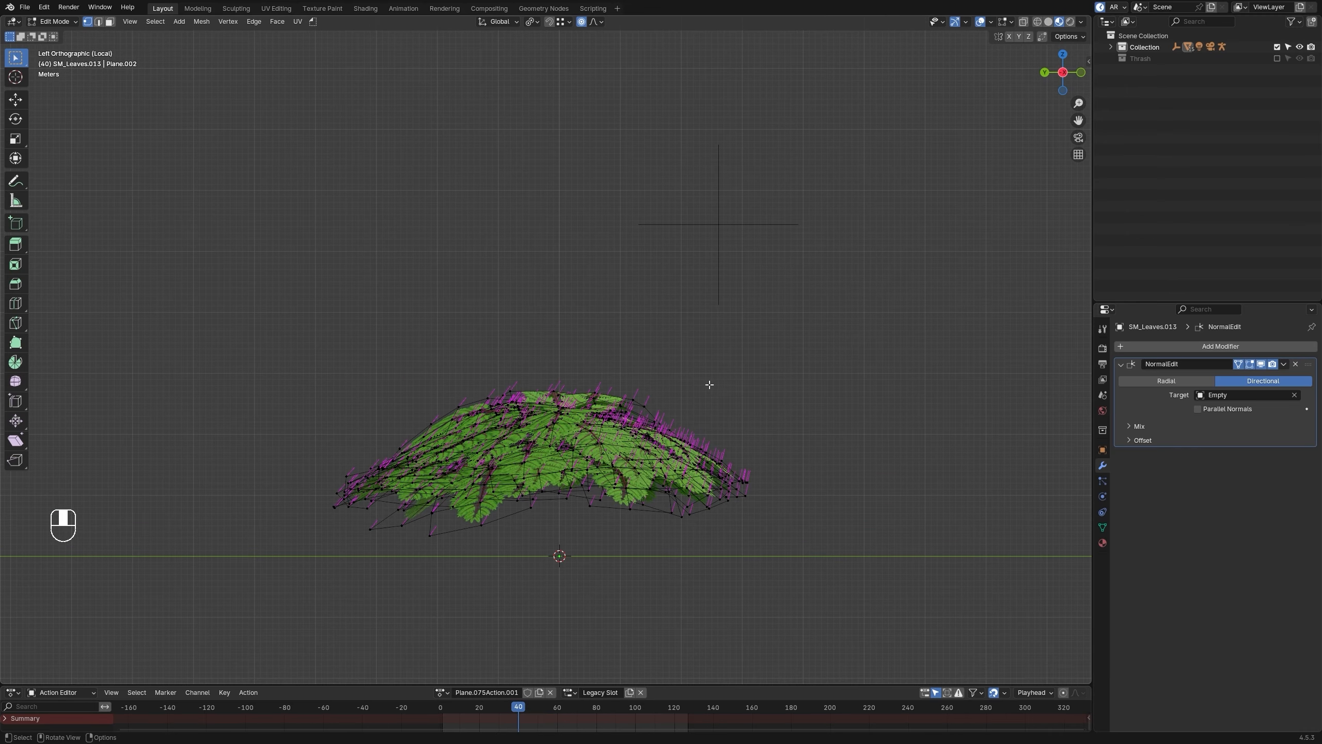
Step: Move the empty to the opposite side above the leaves and check the leaf normals in Edit Mode
key("Tab")
left_click(722, 271)
key("g")
left_click(387, 307)
left_click(531, 437)
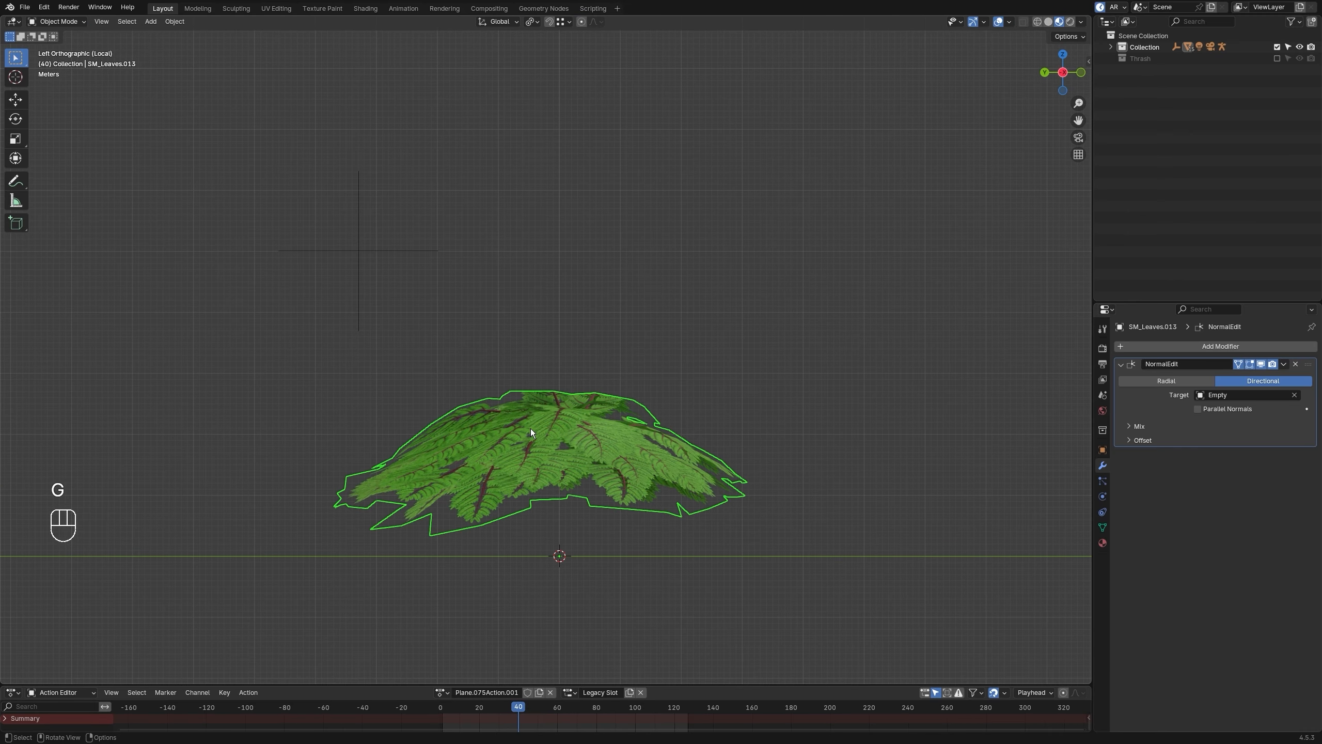
key("Tab")
middle_click_drag(722, 388, 583, 398)
key("Tab")
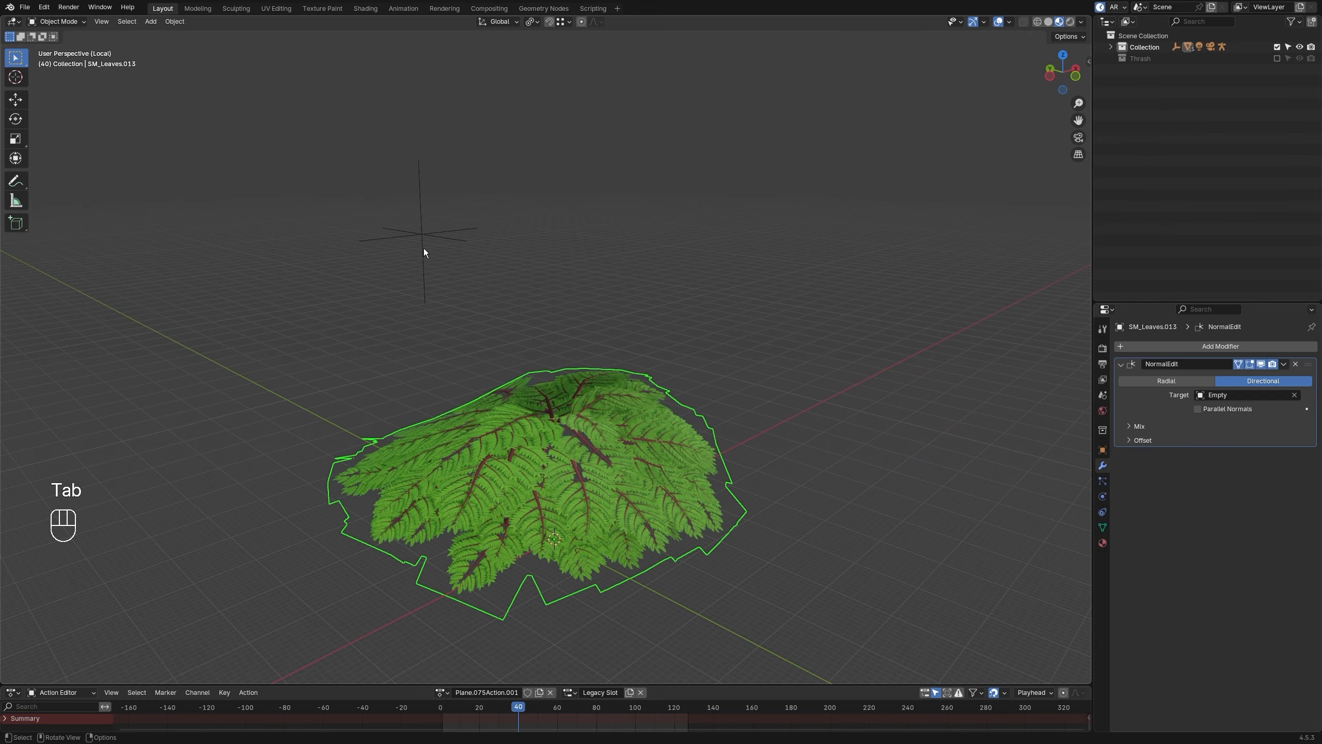
Step: Clear the empty's location and raise it about 57 m straight up along the Z axis
left_click(423, 248)
key("alt+g")
key("g")
key("z")
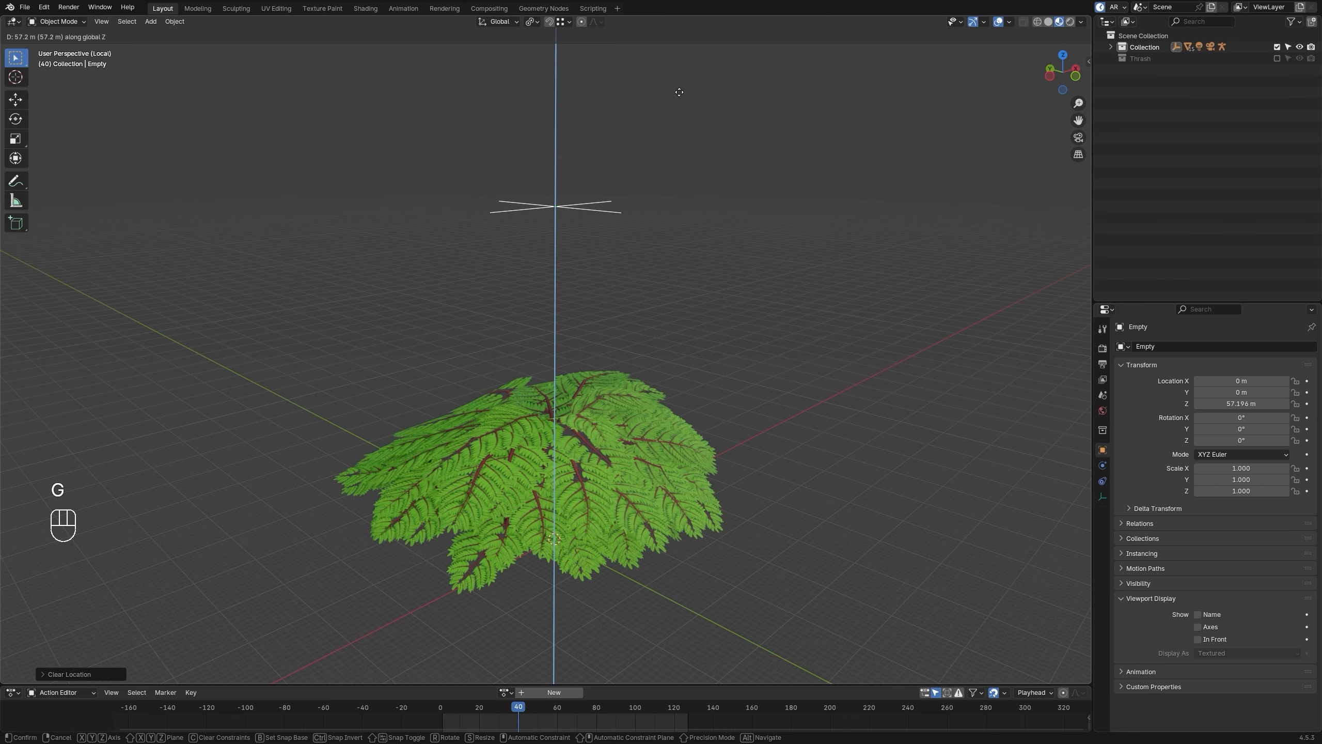
left_click(686, 292)
Step: Switch the leaves' Normal Edit modifier to Radial
middle_click_drag(686, 292, 651, 384)
left_click(651, 384)
left_click(1180, 382)
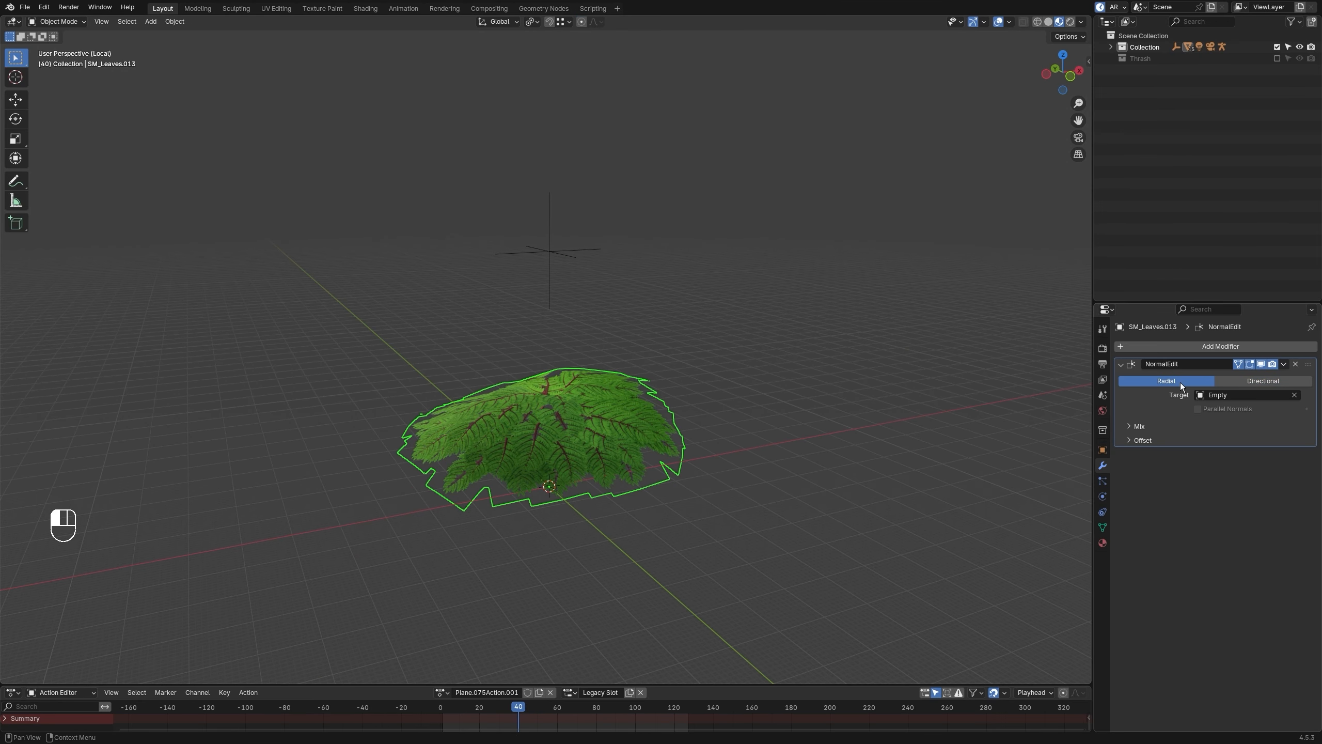
Step: Lower the empty along the Z axis toward the leaves, and clear its location to place it at the world origin
left_click(578, 250)
key("g")
key("z")
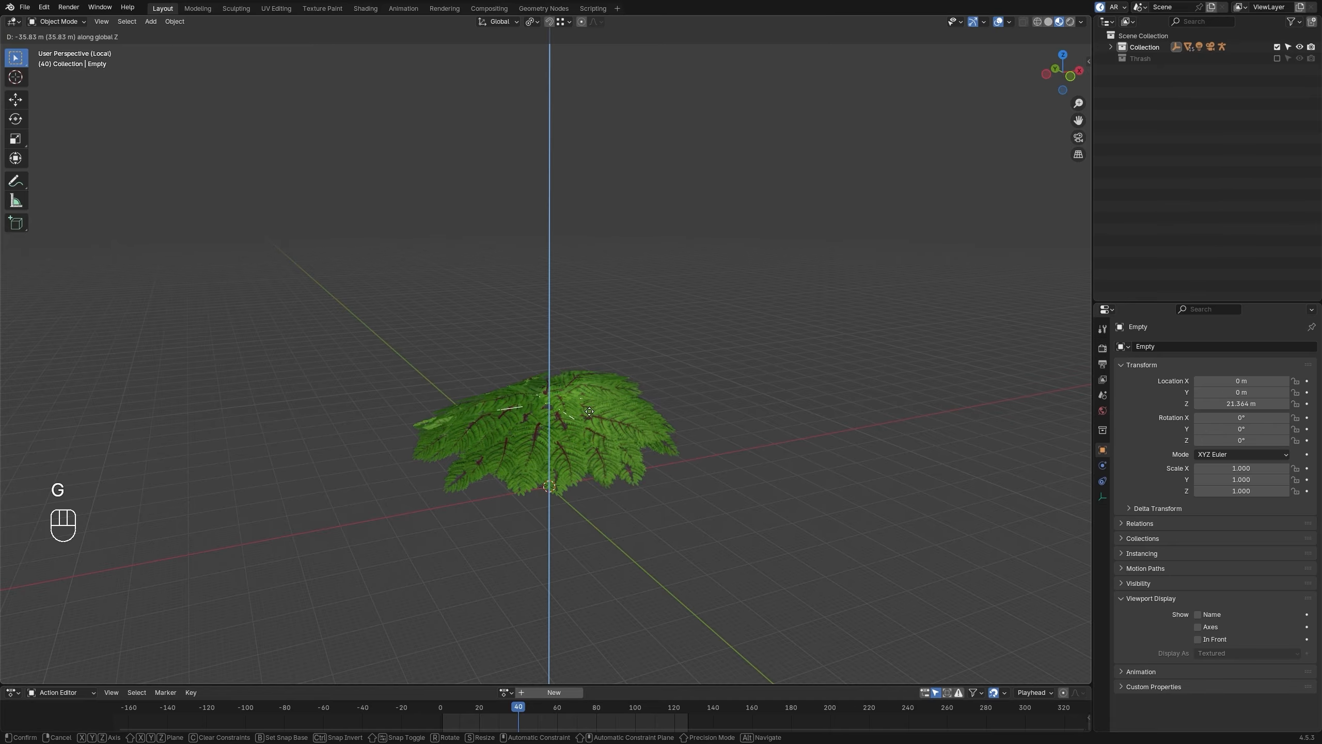
left_click(654, 416)
middle_click_drag(654, 415, 609, 441, "alt")
scroll(627, 416, "up", 2)
key("alt+g")
Step: Examine the leaves' radial normals in Edit Mode and their shading in Object Mode
left_click(628, 420)
key("Tab")
middle_click_drag(785, 451, 713, 384, "alt")
key("Tab")
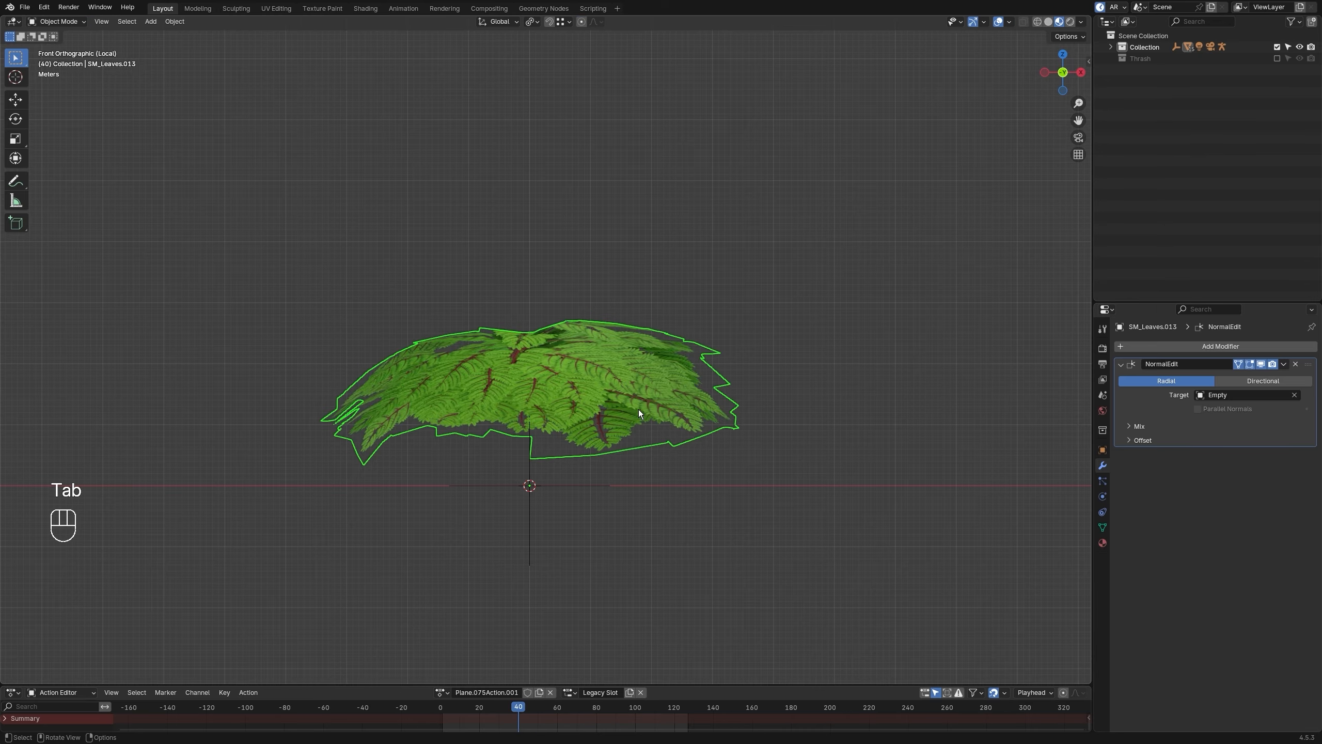
middle_click_drag(640, 410, 710, 450)
left_click(819, 429)
middle_click_drag(723, 387, 677, 373)
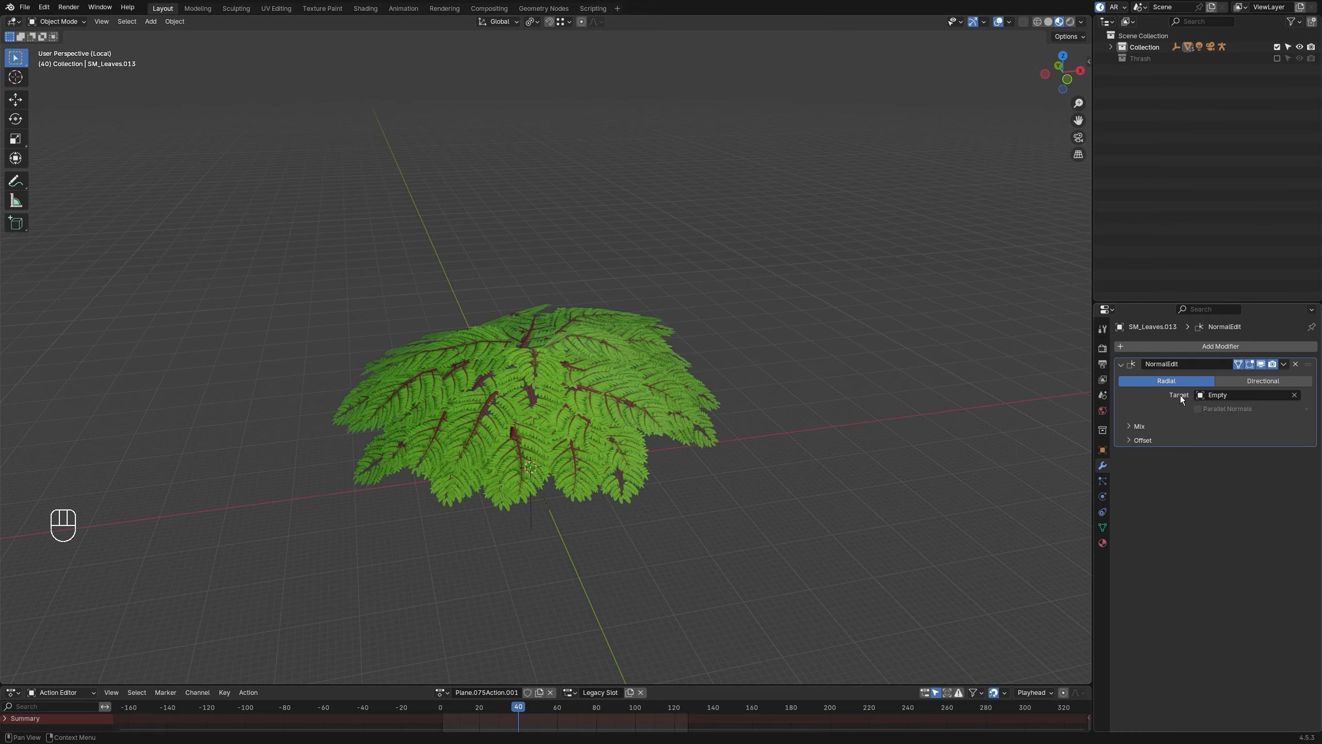
Step: Expand the Normal Edit modifier's Mix settings and enter Edit Mode on the leaves to show their normals
left_click(1144, 427)
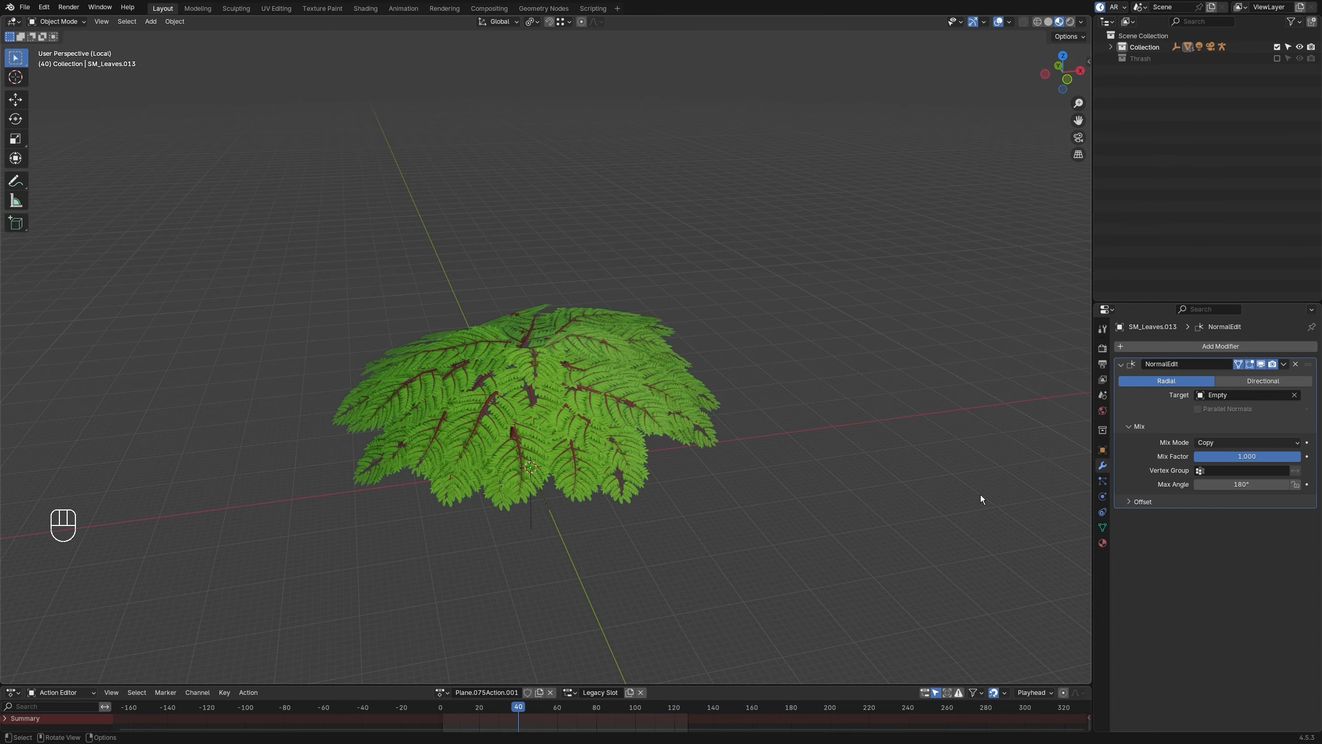
mouse_move(812, 470)
middle_mouse_down()
mouse_move(810, 431)
mouse_move(814, 458)
middle_mouse_up()
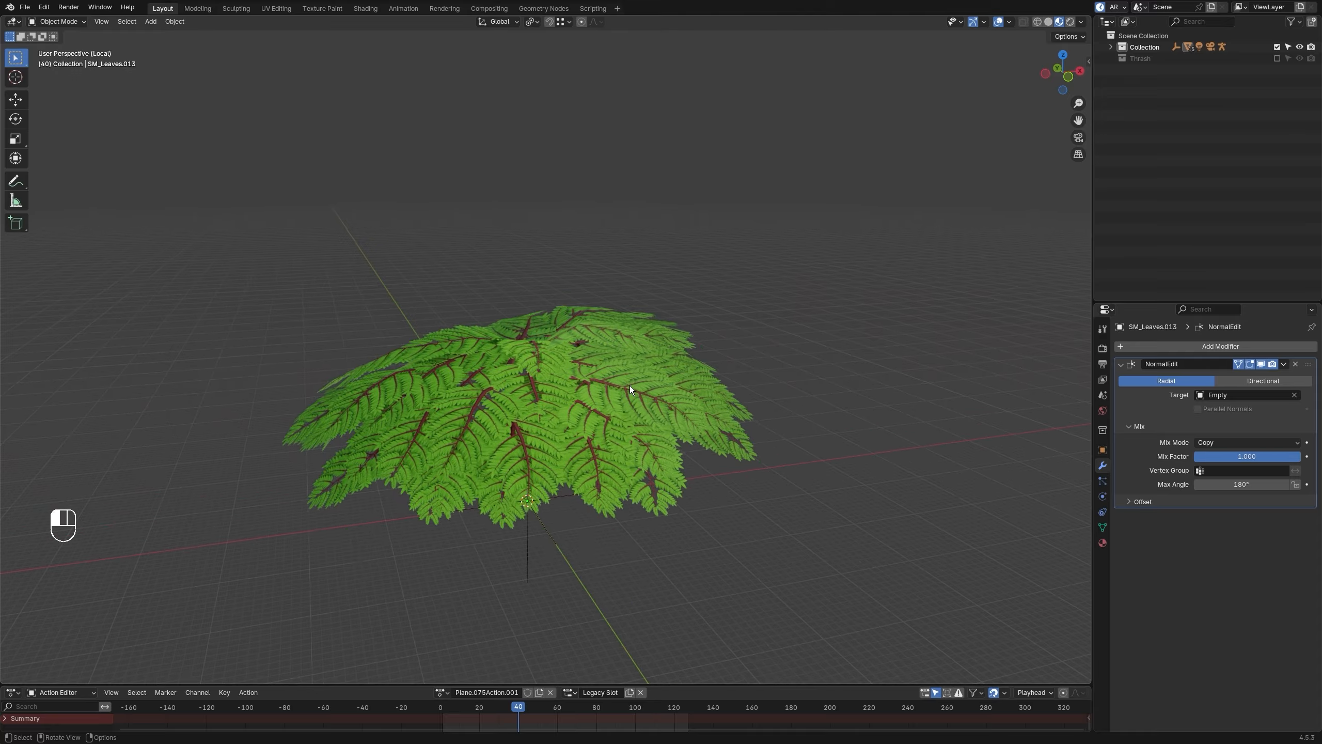
key("Tab")
middle_click_drag(809, 399, 797, 393)
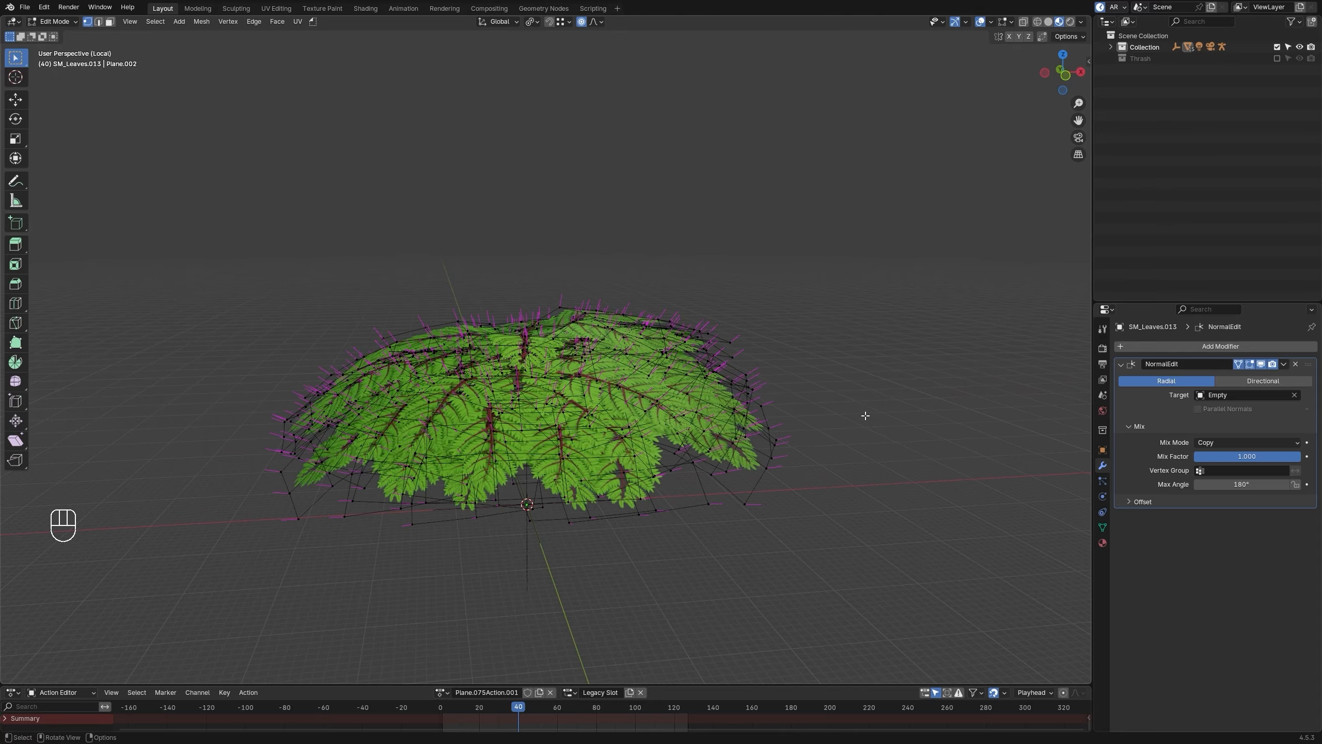
middle_click_drag(875, 418, 872, 419)
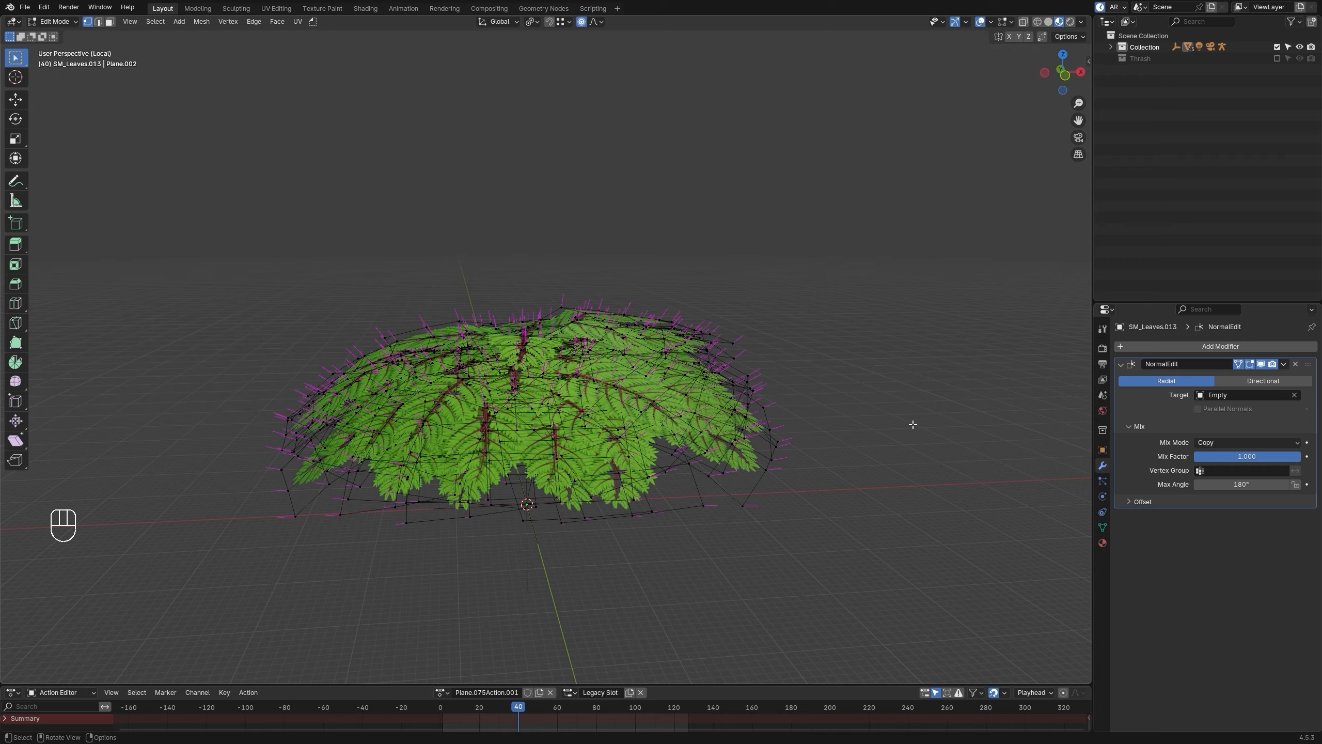
Step: Compare the Normal Edit mix modes Add, Subtract and Multiply on the leaf normals, returning to Copy
left_click(1230, 443)
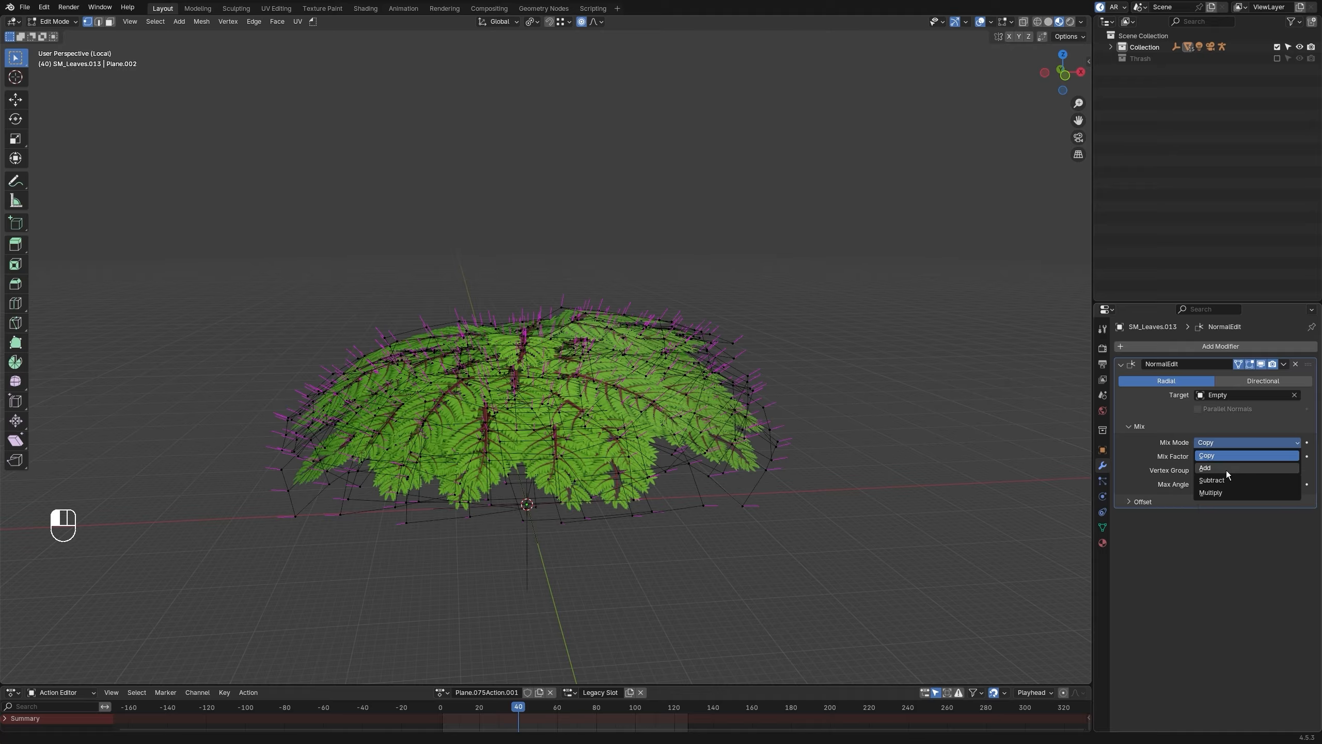
left_click(1226, 470)
left_click(1234, 442)
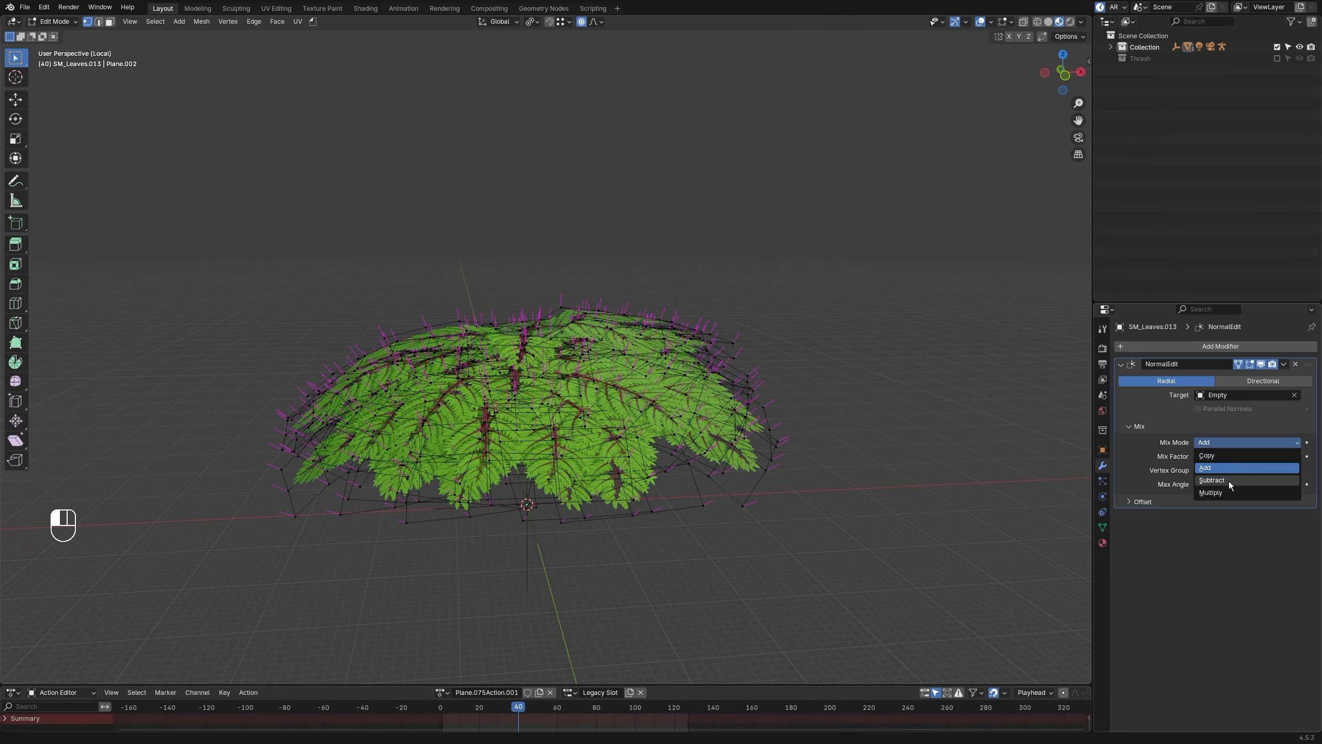
left_click(1230, 480)
left_click(1240, 443)
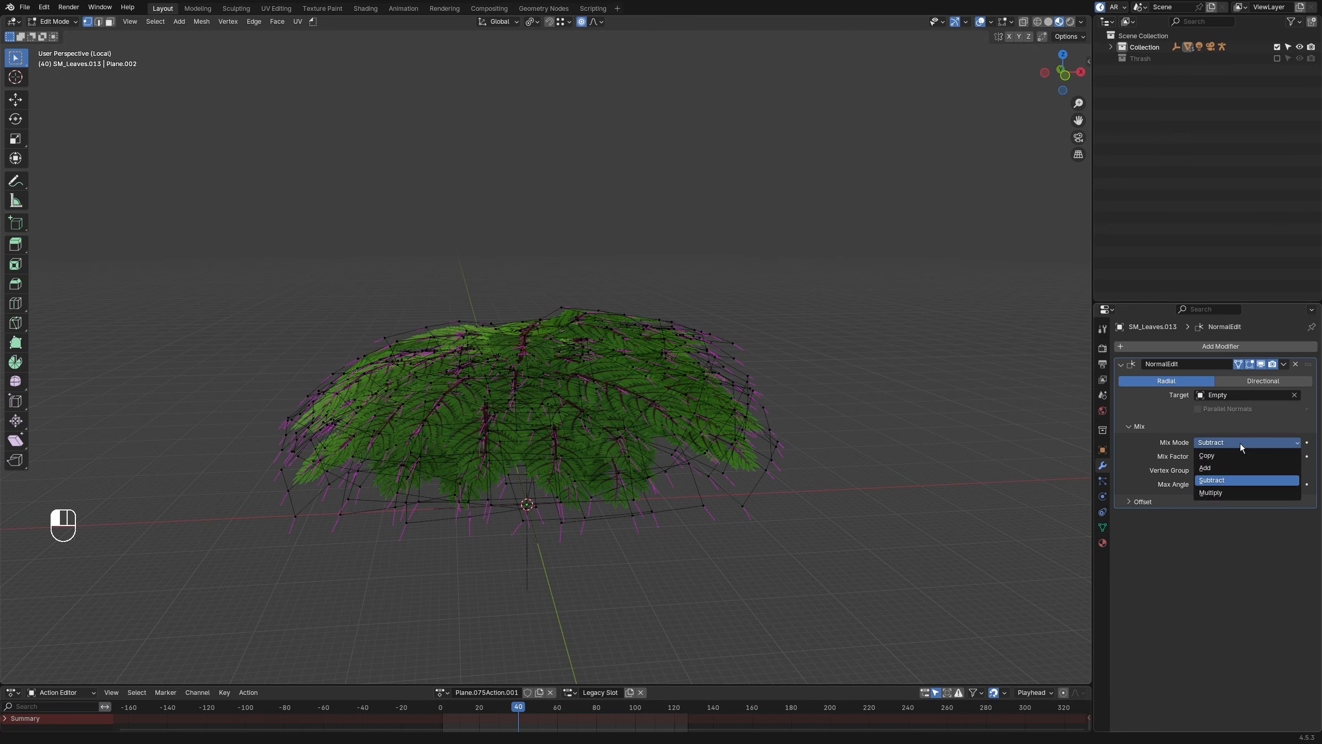
left_click(1233, 495)
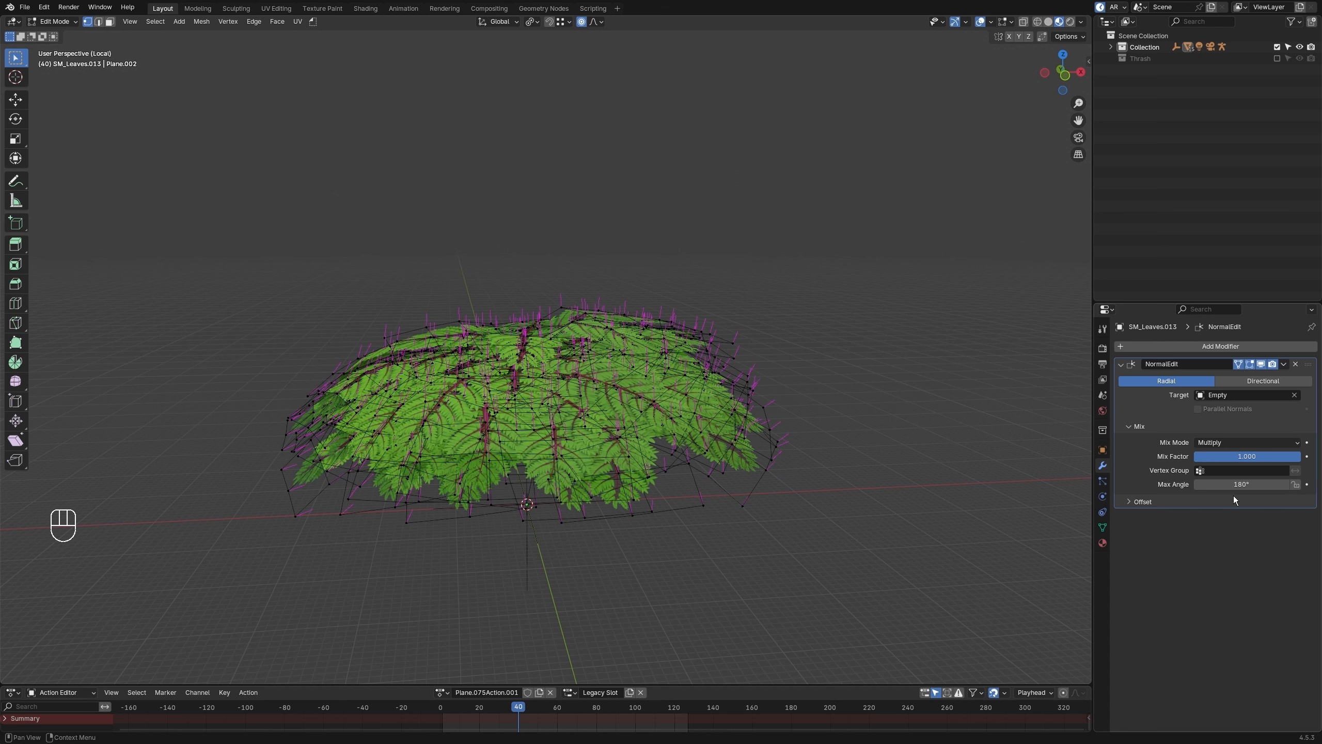
left_click(1240, 442)
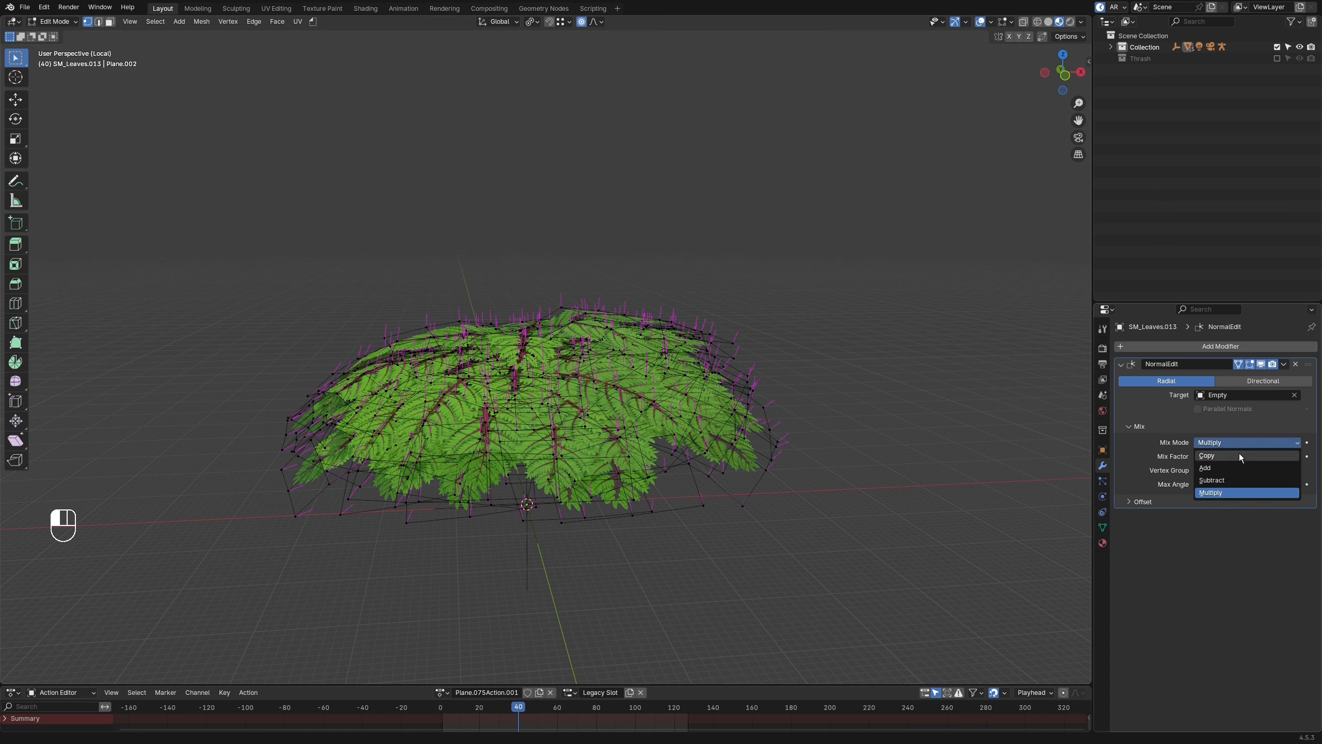
left_click(1240, 453)
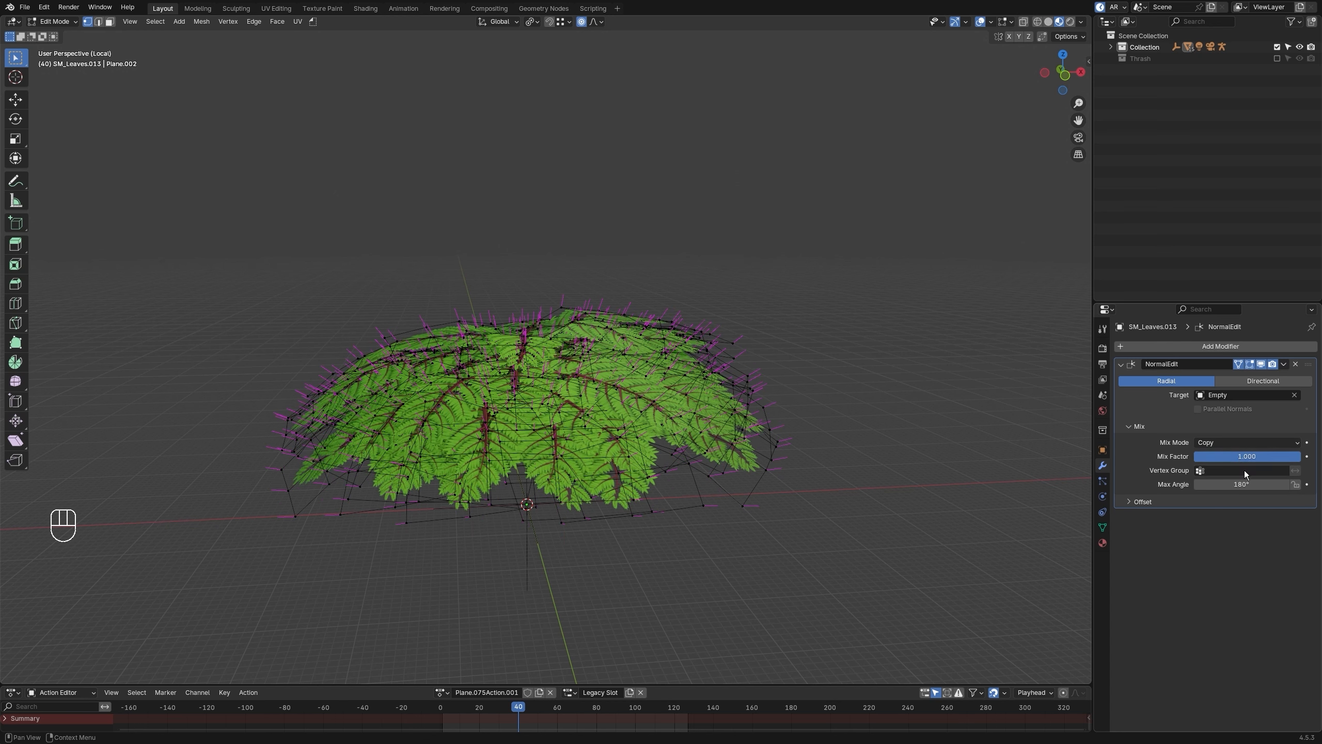
Step: Set the Normal Edit modifier's Mix Factor to 0.5
left_click_drag(1256, 463, 1228, 456)
left_click(1228, 456)
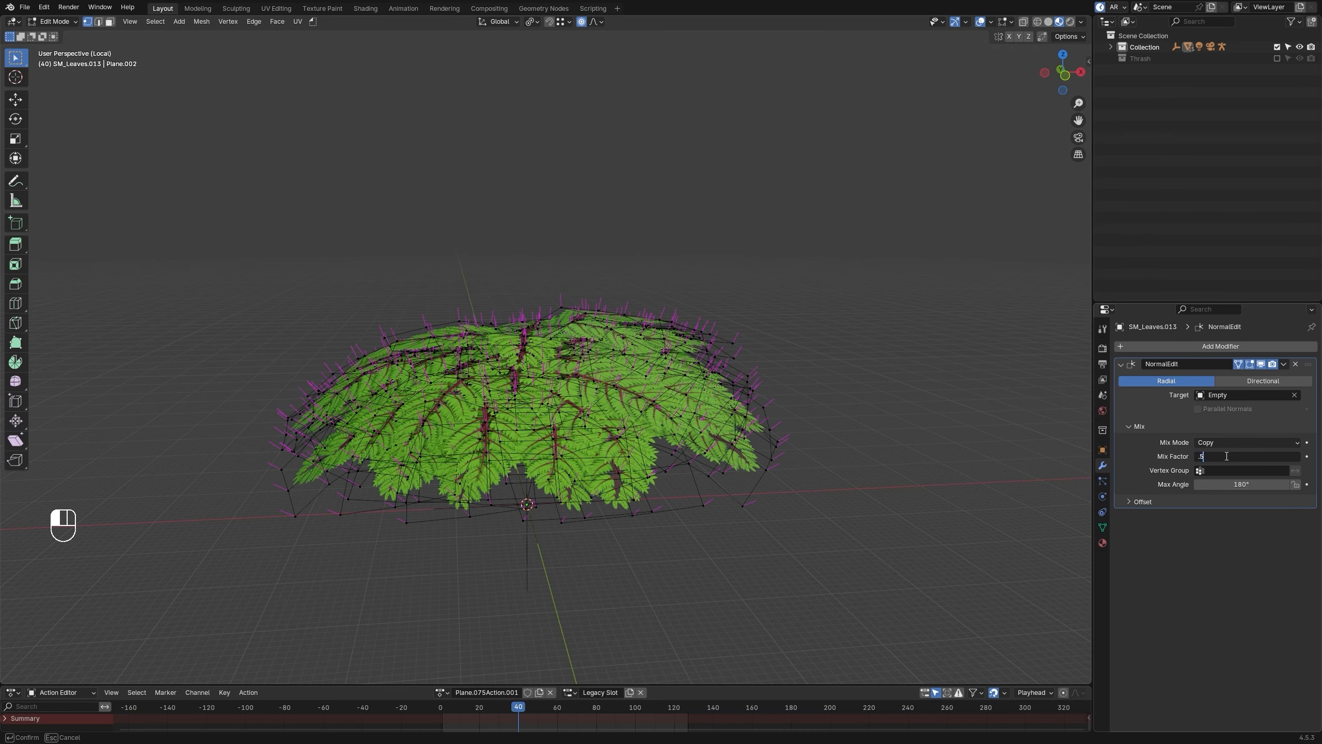
key("Return")
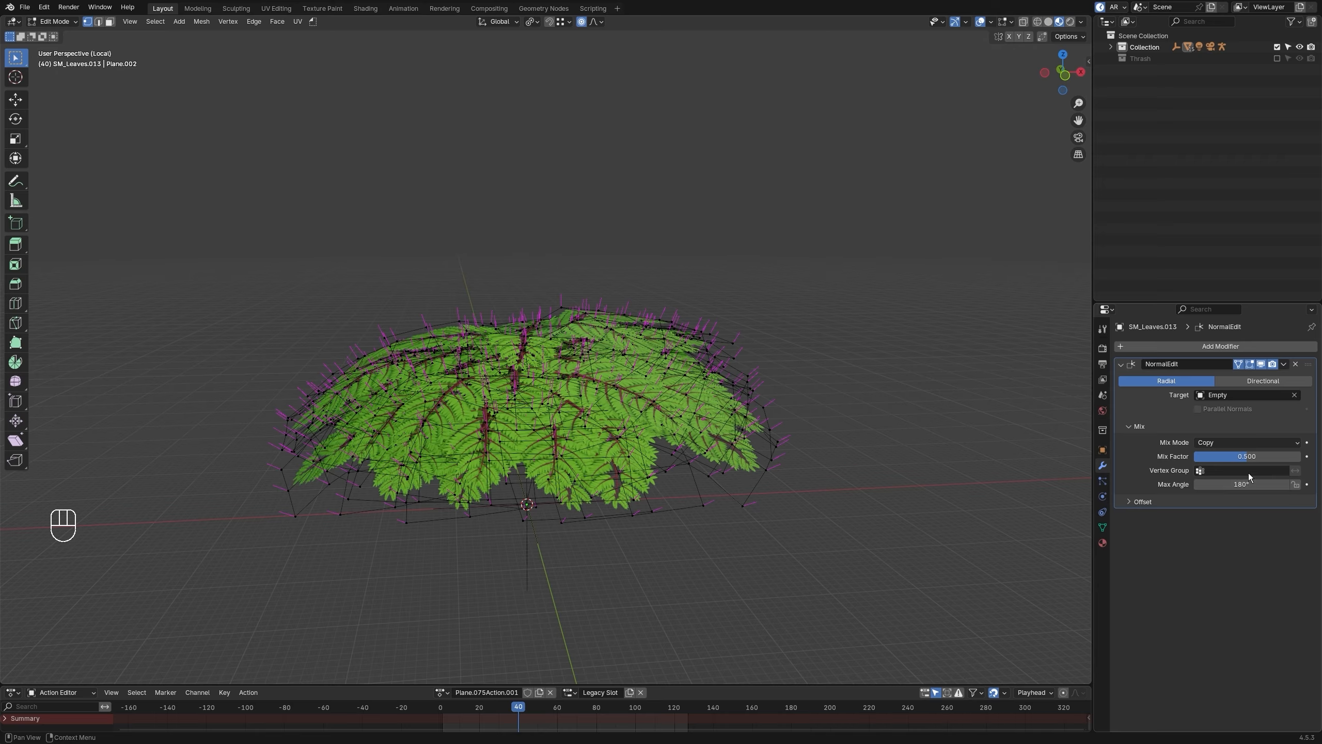
Step: Try the Normal Edit modifier's Mix Factor at 1.000 and return it to 0.5
left_click_drag(1248, 456, 1284, 538)
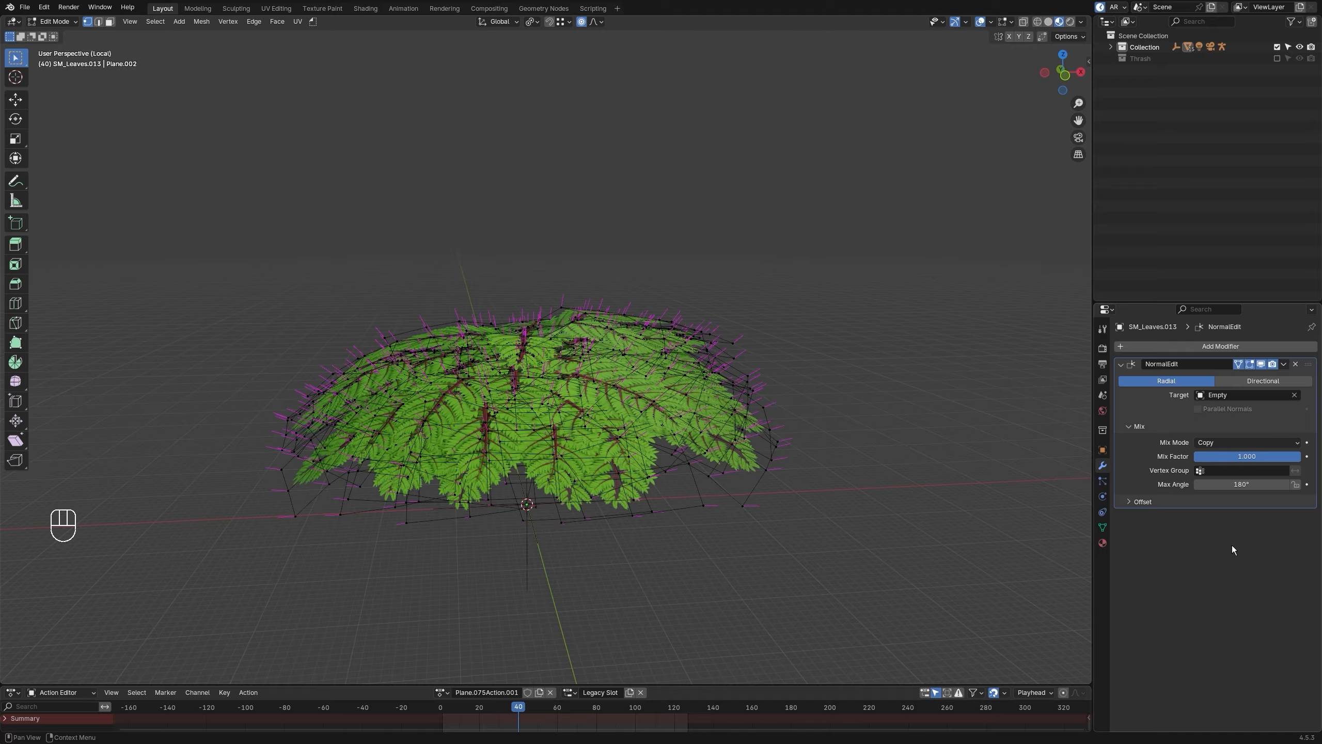
left_click(1242, 457)
type("0.5")
key("Return")
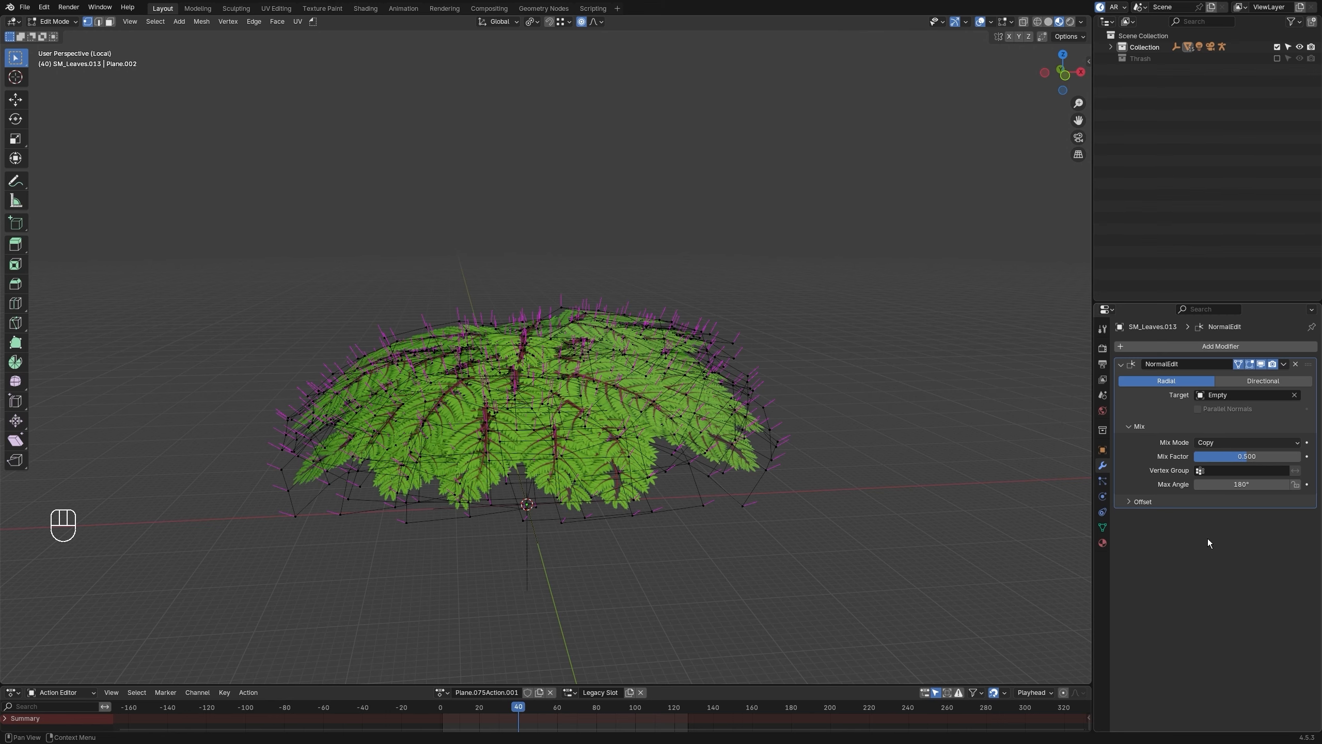
Step: In Object Mode, expand the leaves' Normal Edit Offset settings and switch the modifier to Directional
key("Tab")
middle_click_drag(762, 435, 792, 447)
left_click(1123, 502)
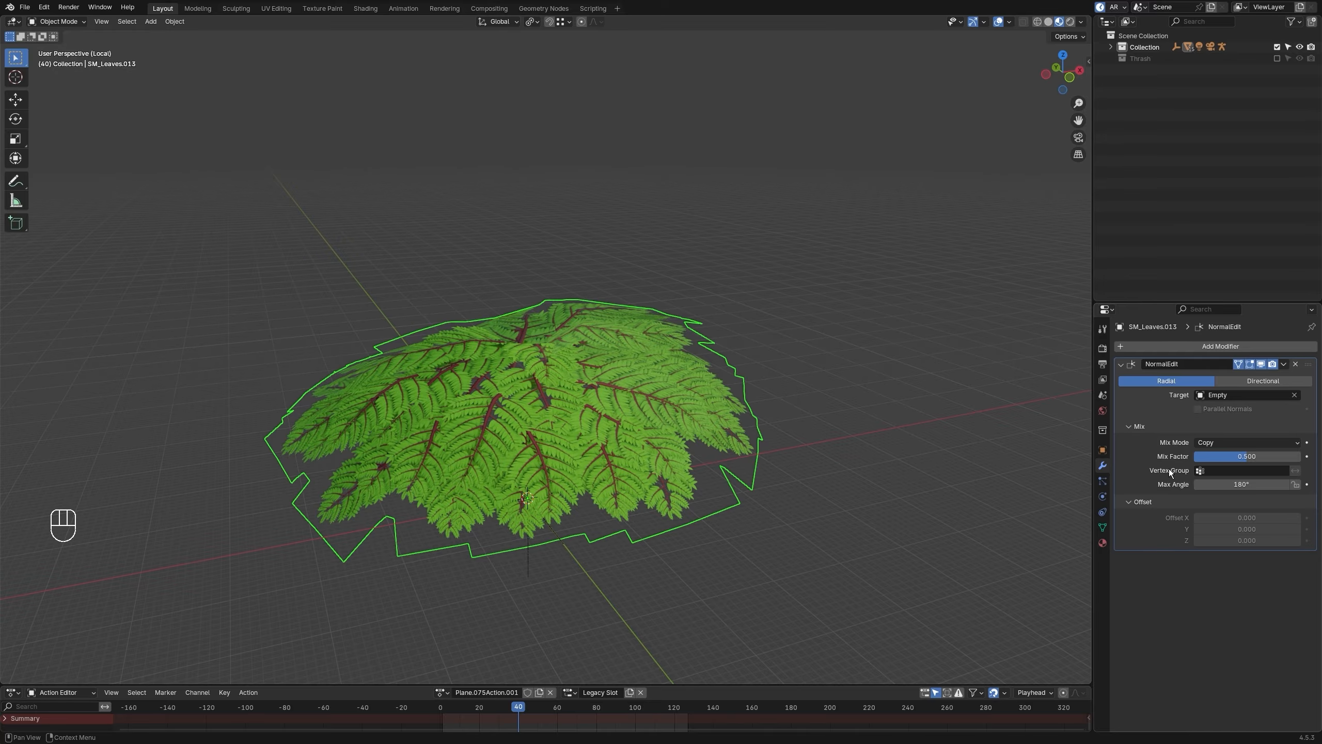
left_click(1244, 380)
middle_click_drag(673, 427, 563, 467)
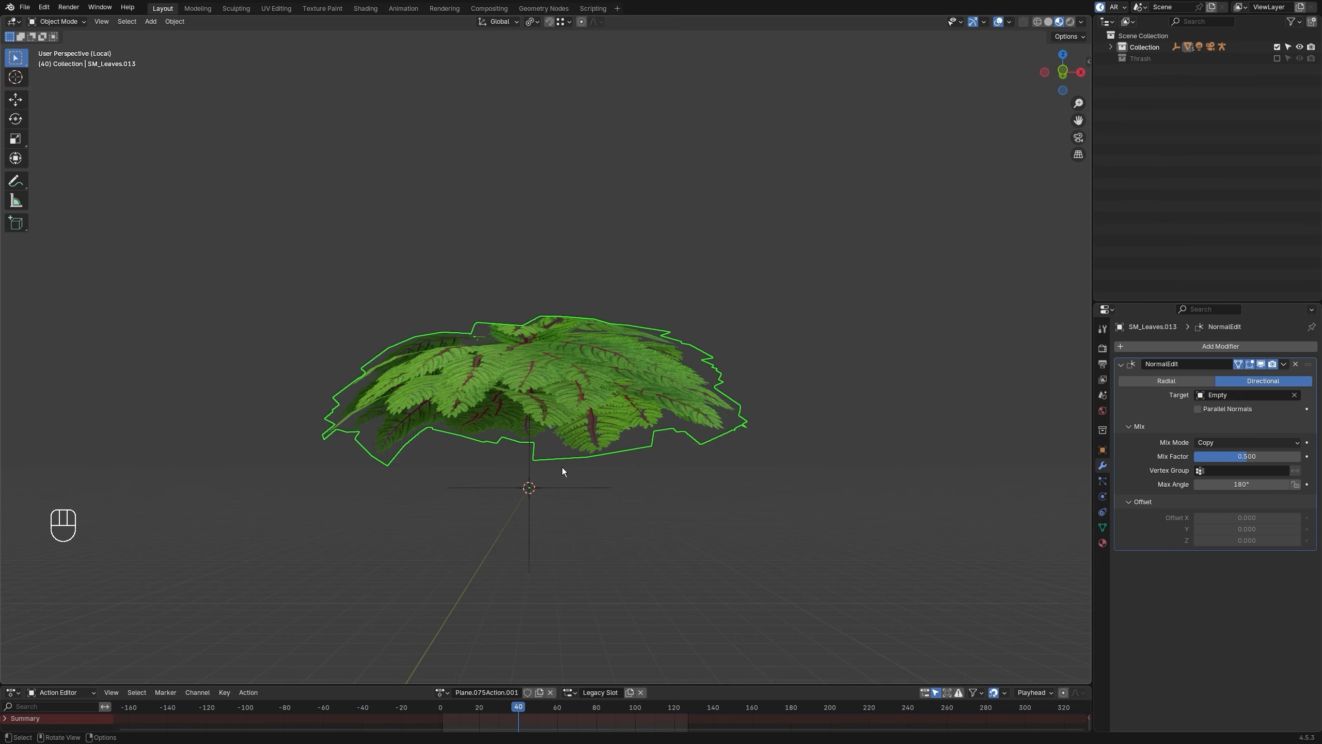
Step: Move the target Empty straight up along the Z axis, well above the leaves
left_click(519, 504)
key("KP_1")
key("g")
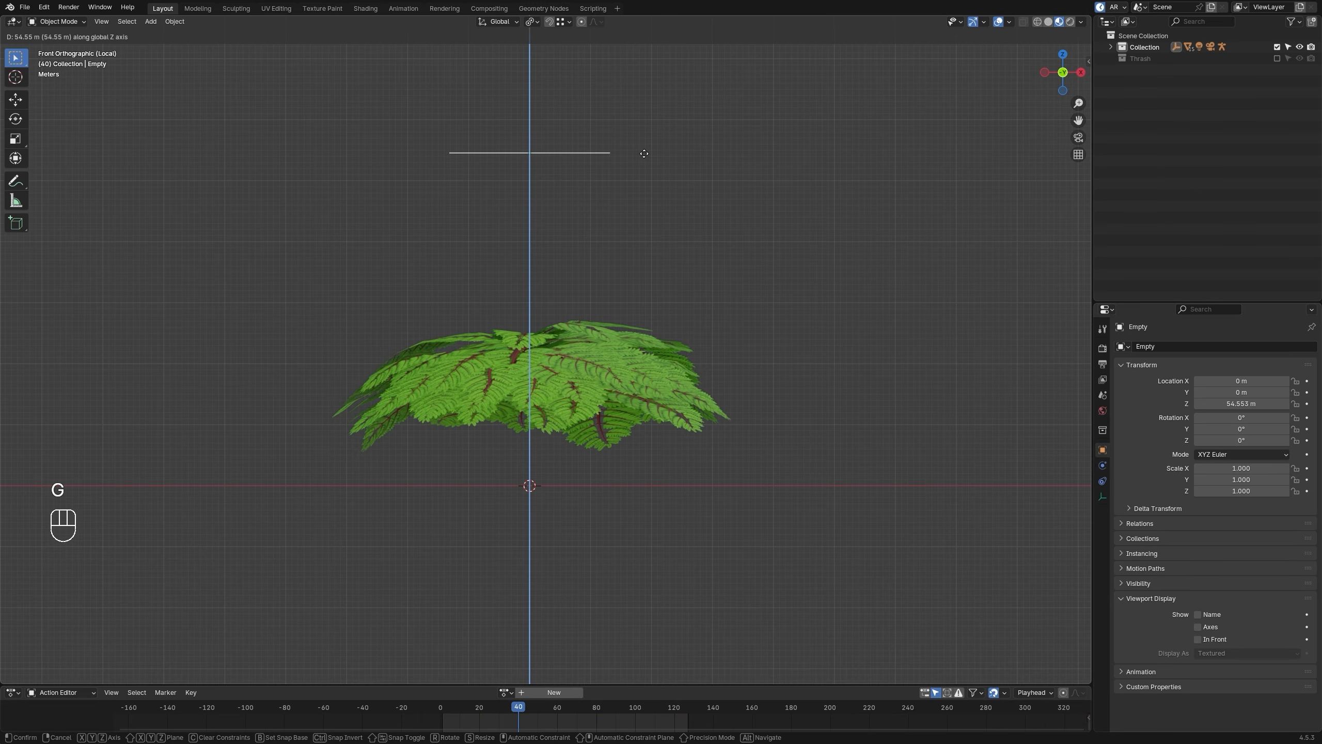
left_click(637, 192)
middle_click_drag(637, 192, 771, 426)
Step: Enable Parallel Normals on the leaves' Normal Edit modifier and show the normals in Edit Mode from the front
left_click(633, 378)
left_click(1199, 409)
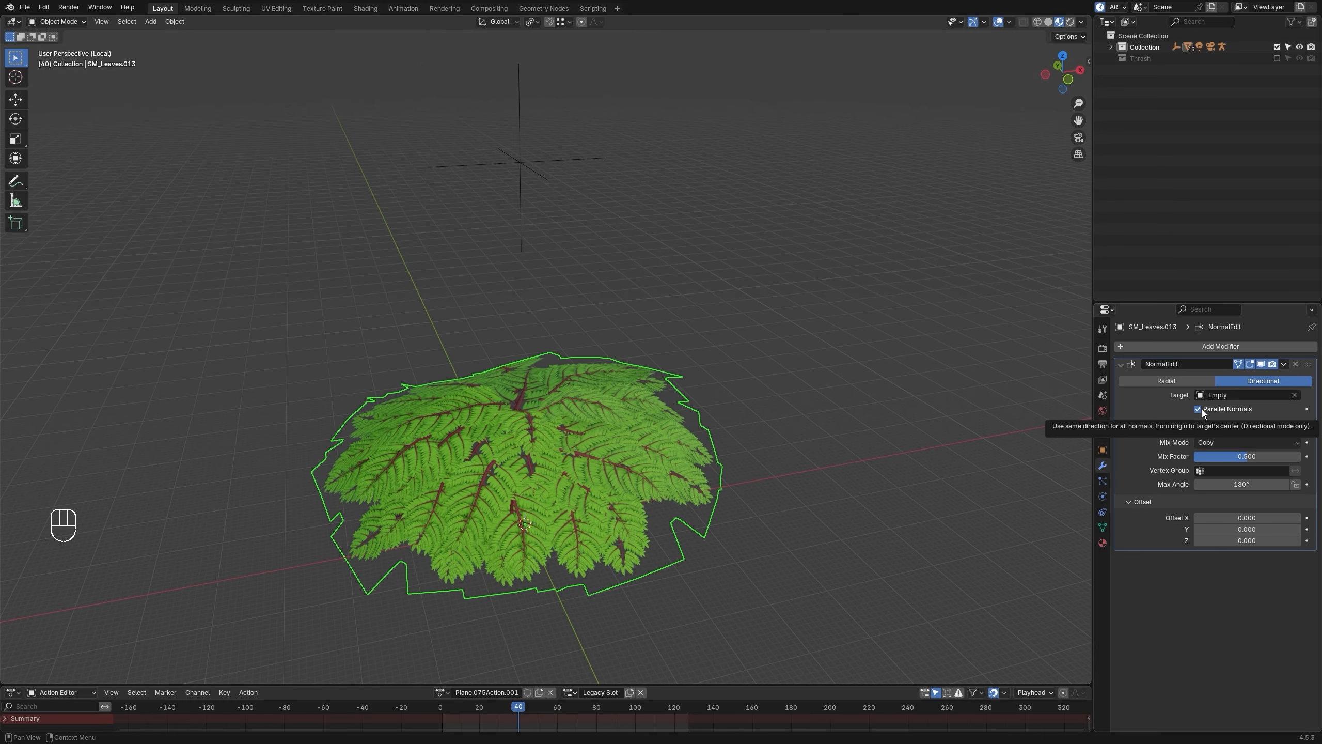
key("Tab")
key("KP_1")
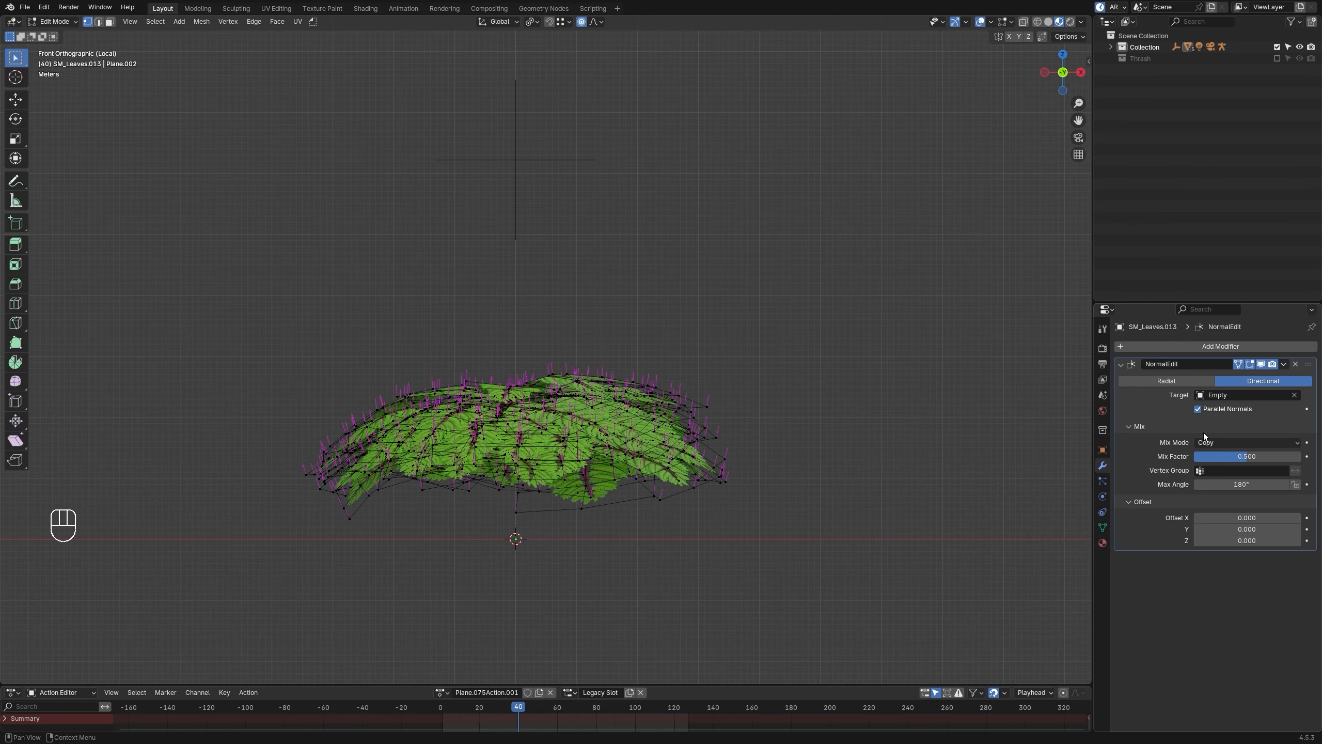
Step: Compare the leaf normals with Parallel Normals off and on, leaving the option enabled
left_click(1198, 410)
left_click(1197, 410)
left_click(1197, 410)
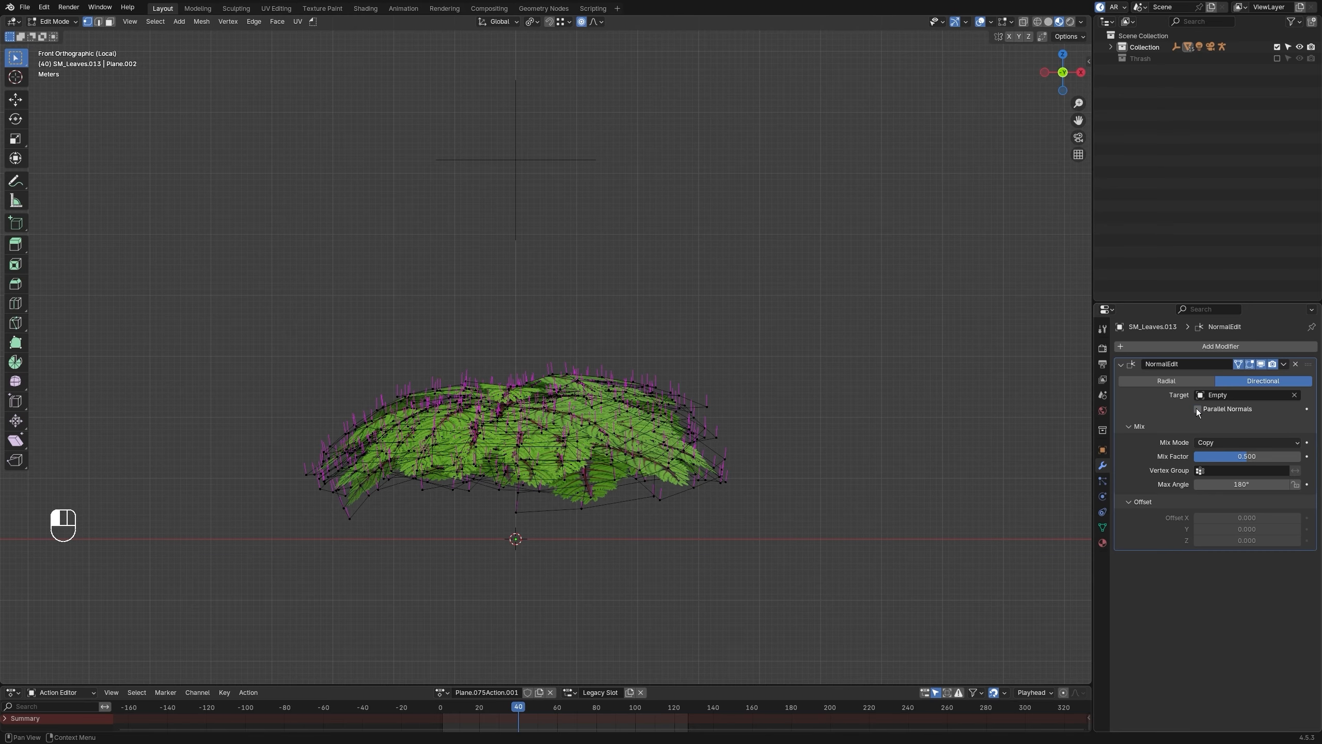
left_click(1197, 409)
left_click(1198, 409)
left_click(1198, 409)
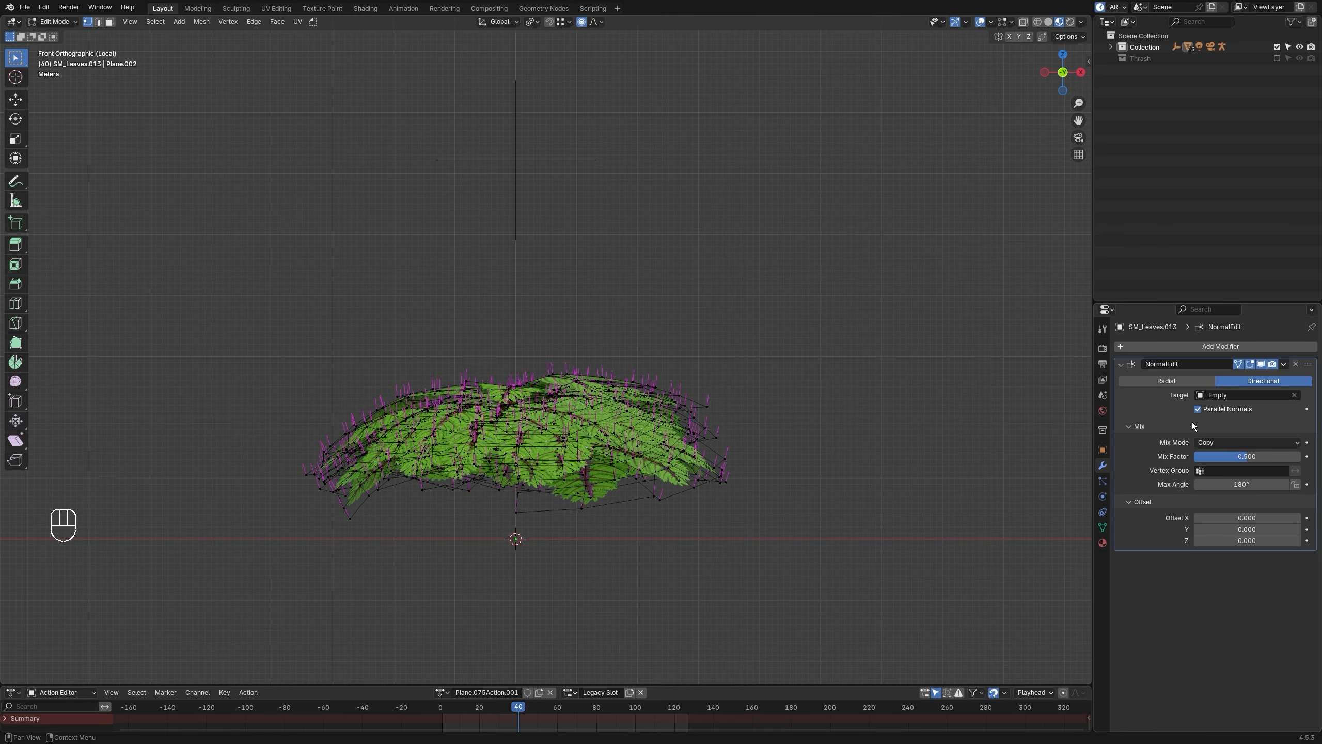
Step: Try adjusting the Normal Edit modifier's Offset X on the leaves and undo the change
left_click_drag(1225, 518, 1190, 498)
middle_click_drag(1189, 498, 871, 473)
key("ctrl+z")
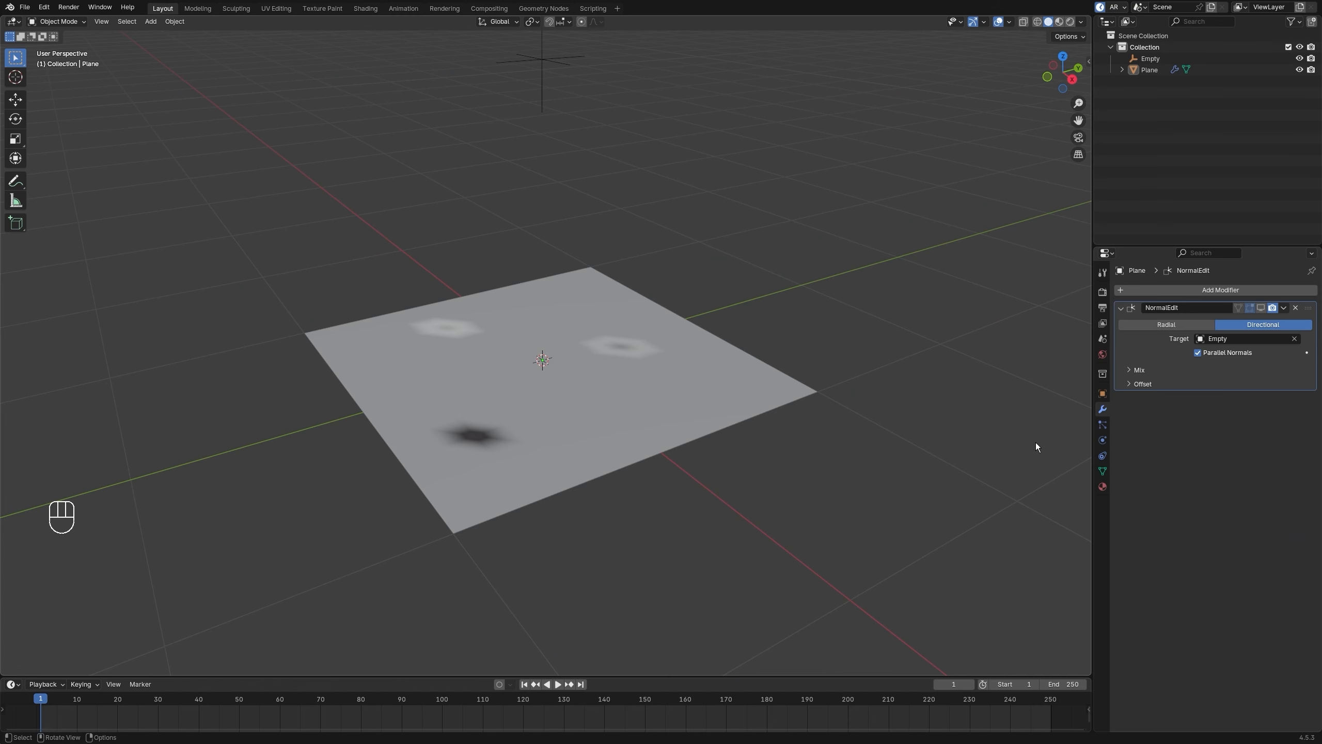
Step: Select the plane and enable its Normal Edit modifier's viewport display
left_click(717, 379)
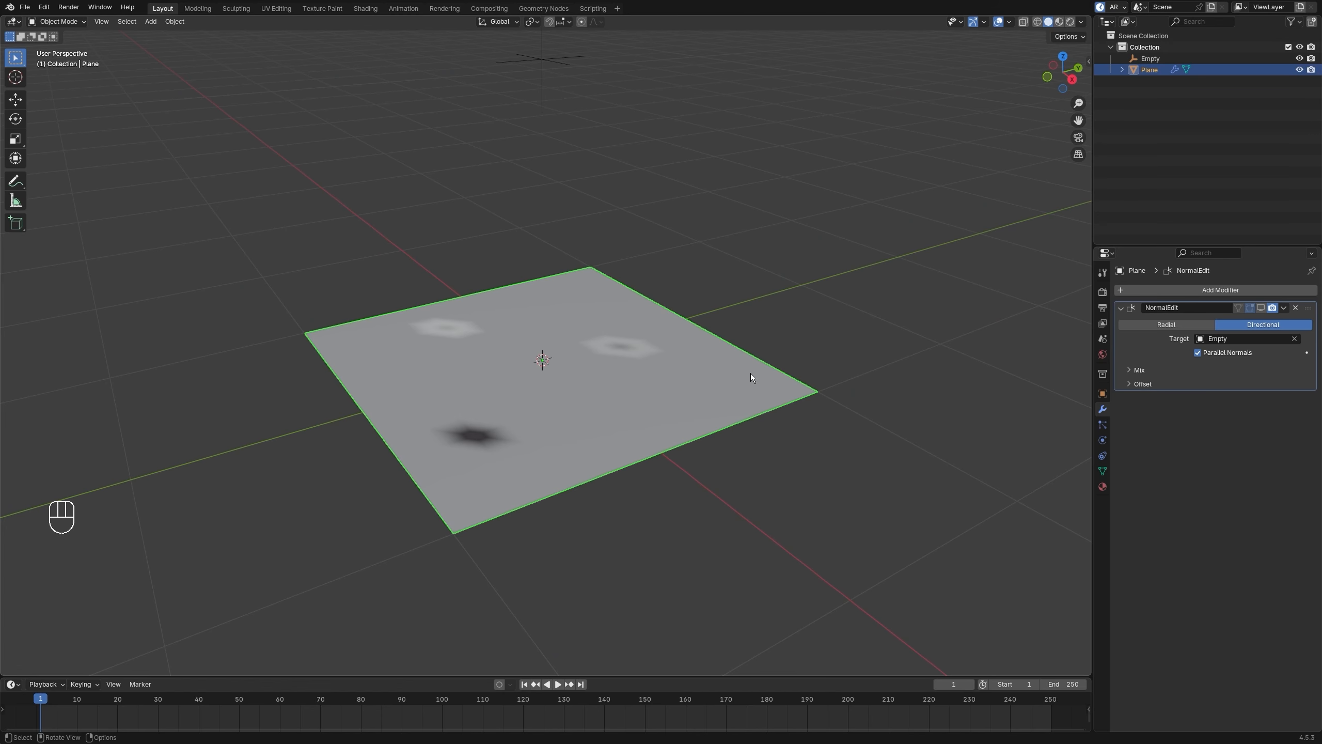
left_click(1262, 308)
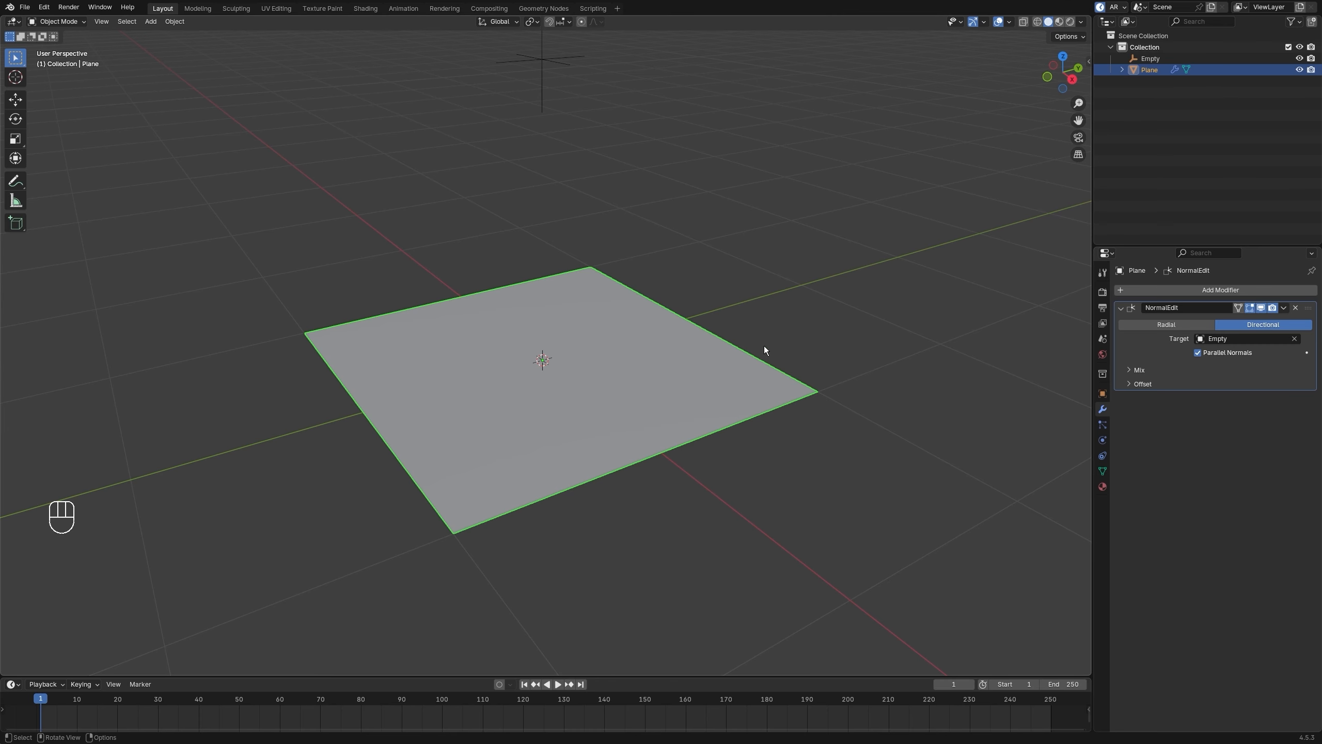
Step: Try moving the target Empty freely above the plane and cancel the move
left_click(543, 56)
key("g")
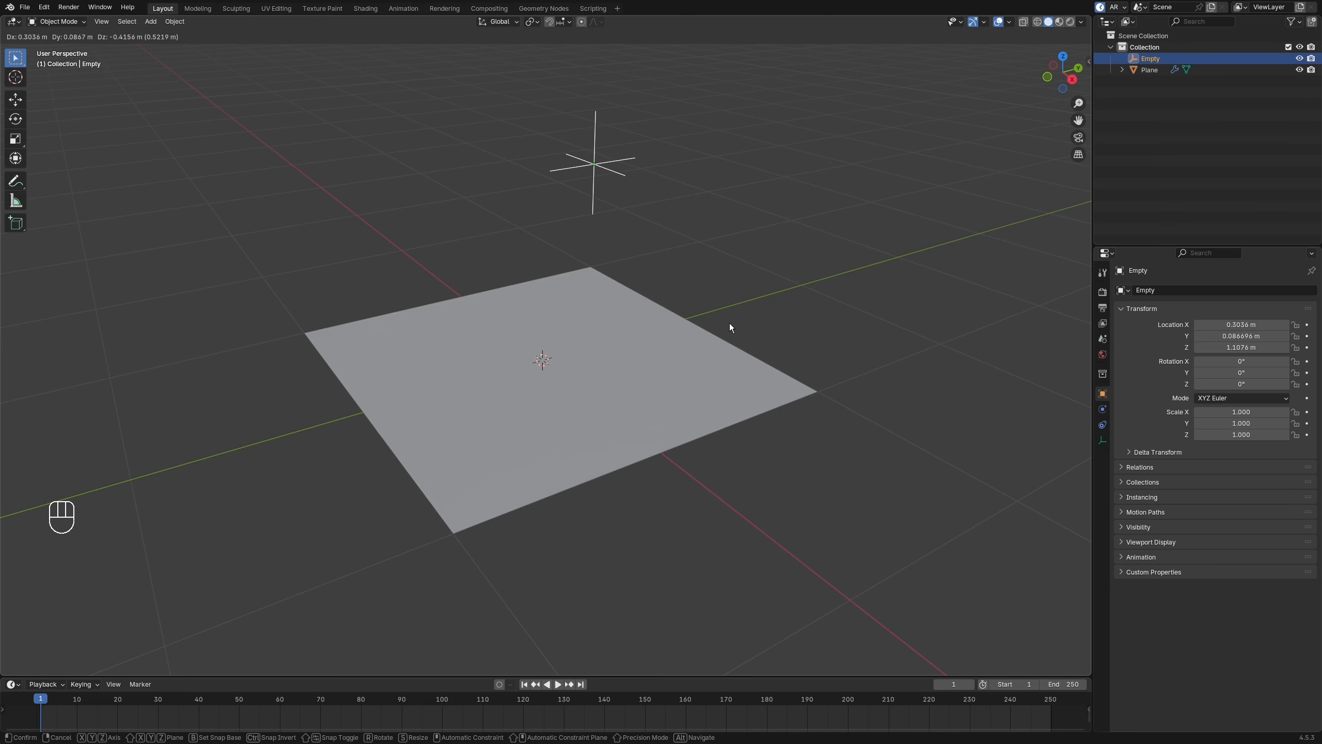
right_click(712, 331)
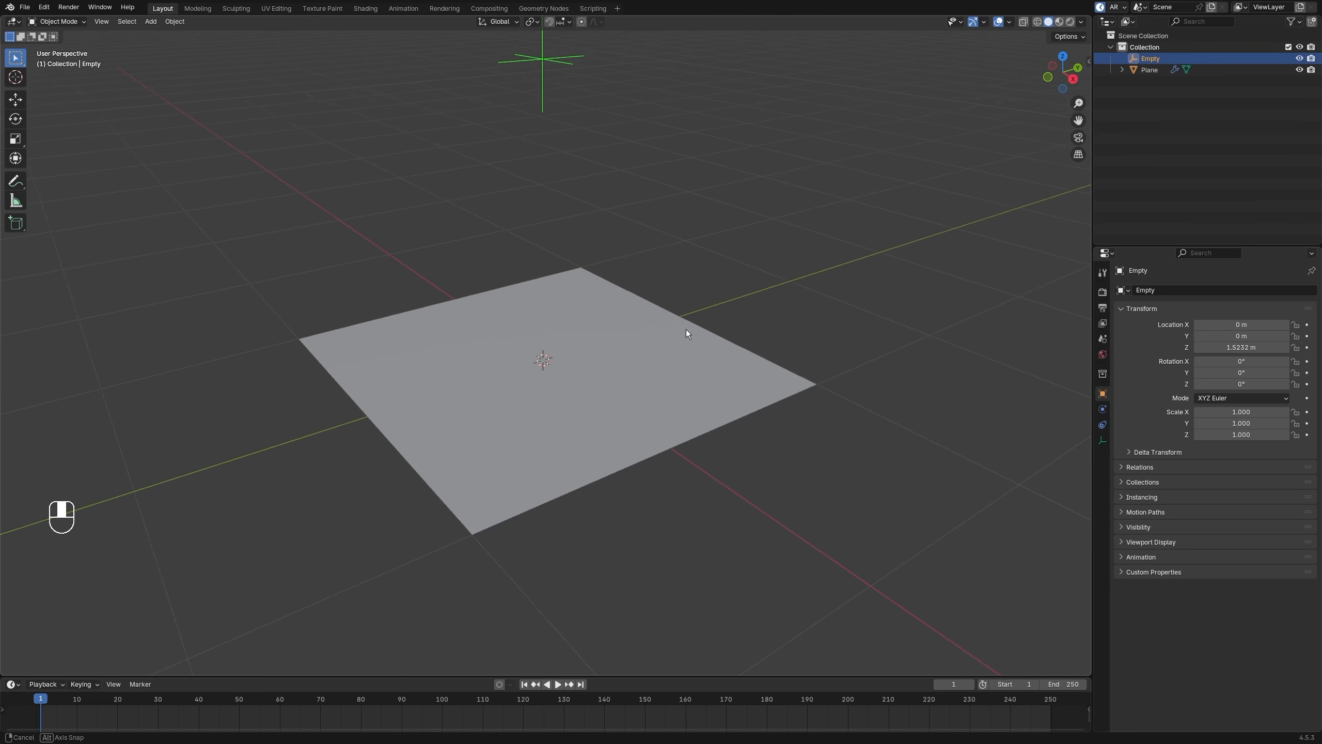